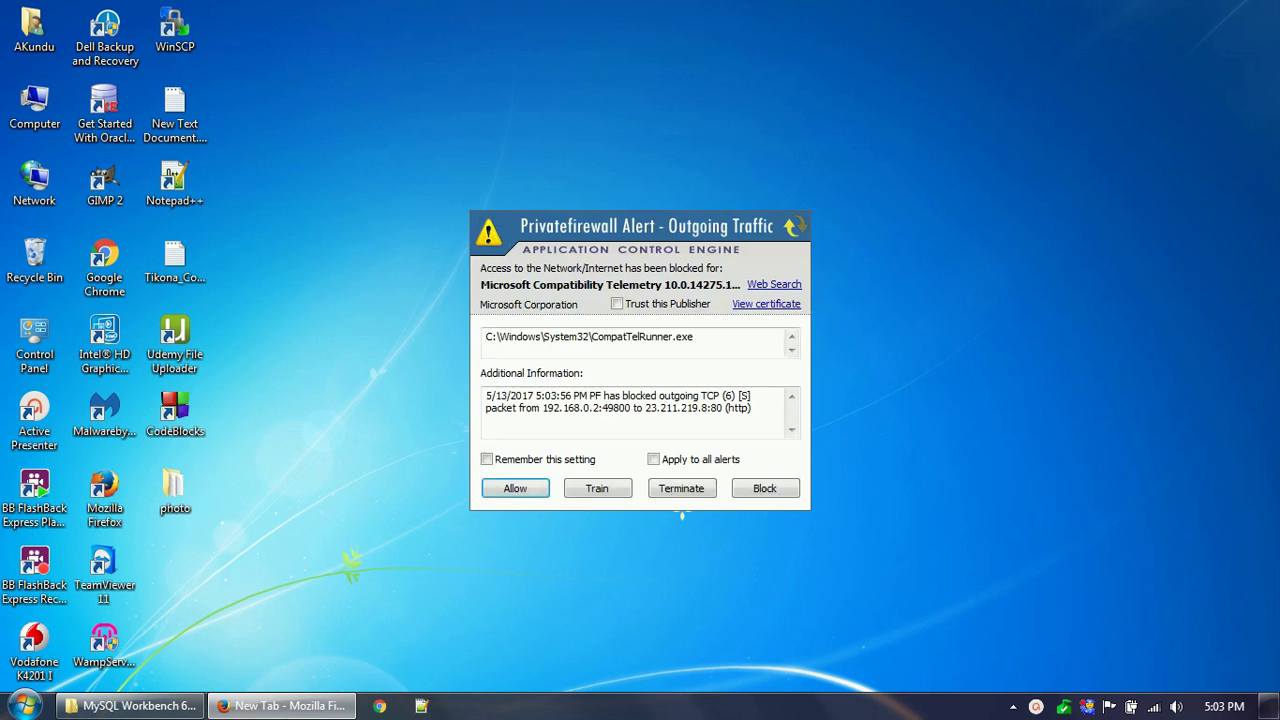
Block the telemetry program's firewall alert and launch WampServer from its desktop icon.
click(772, 487)
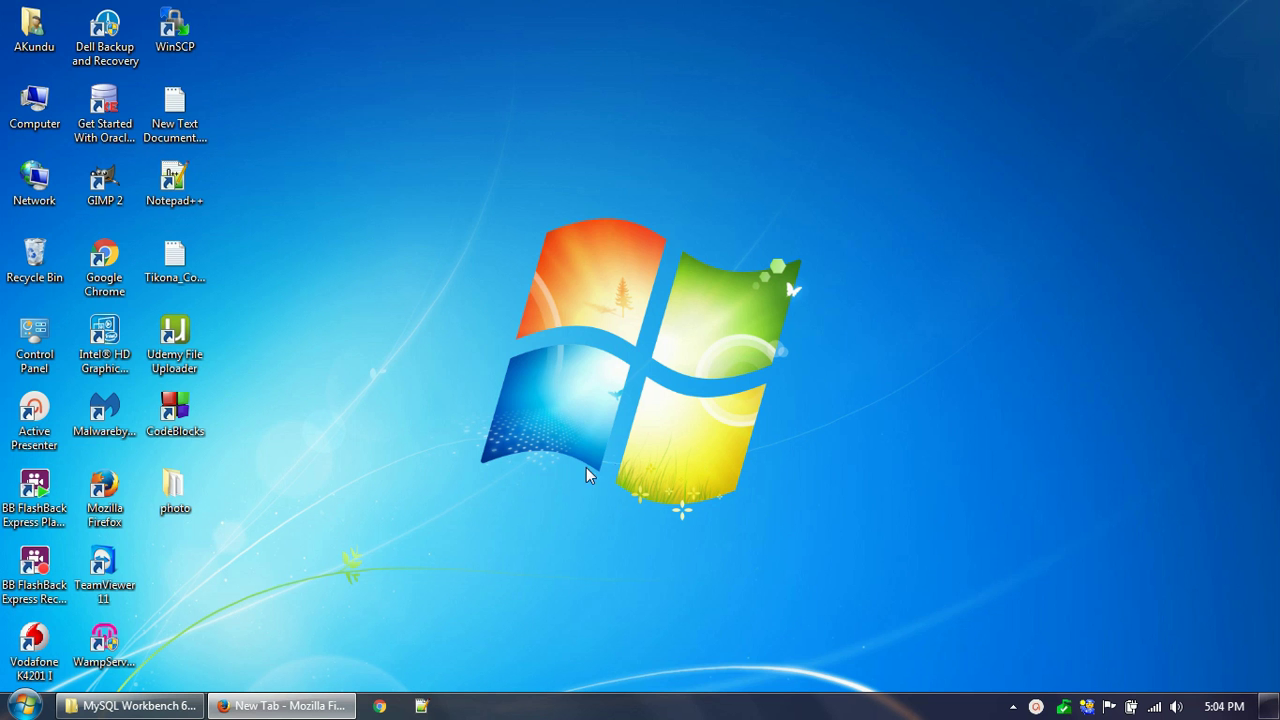
click(100, 643)
click(405, 520)
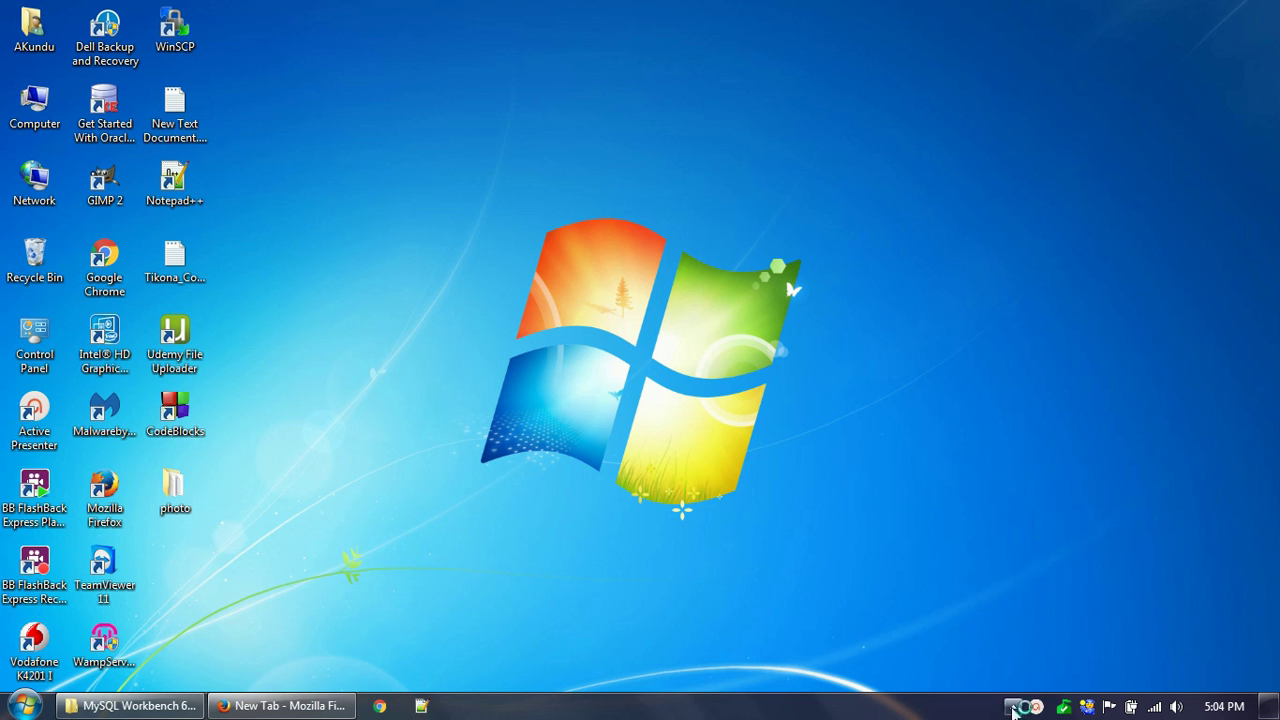
click(1013, 706)
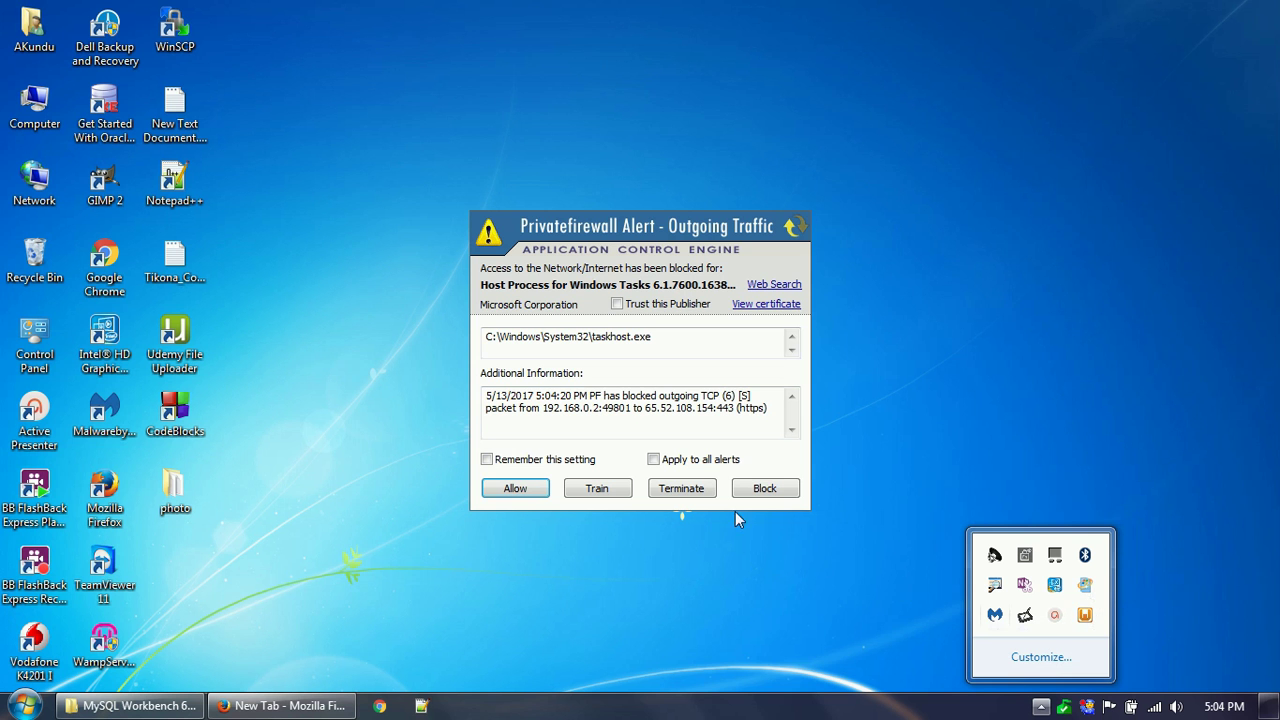
Allow the task host's connection and load localhost in Firefox.
click(516, 489)
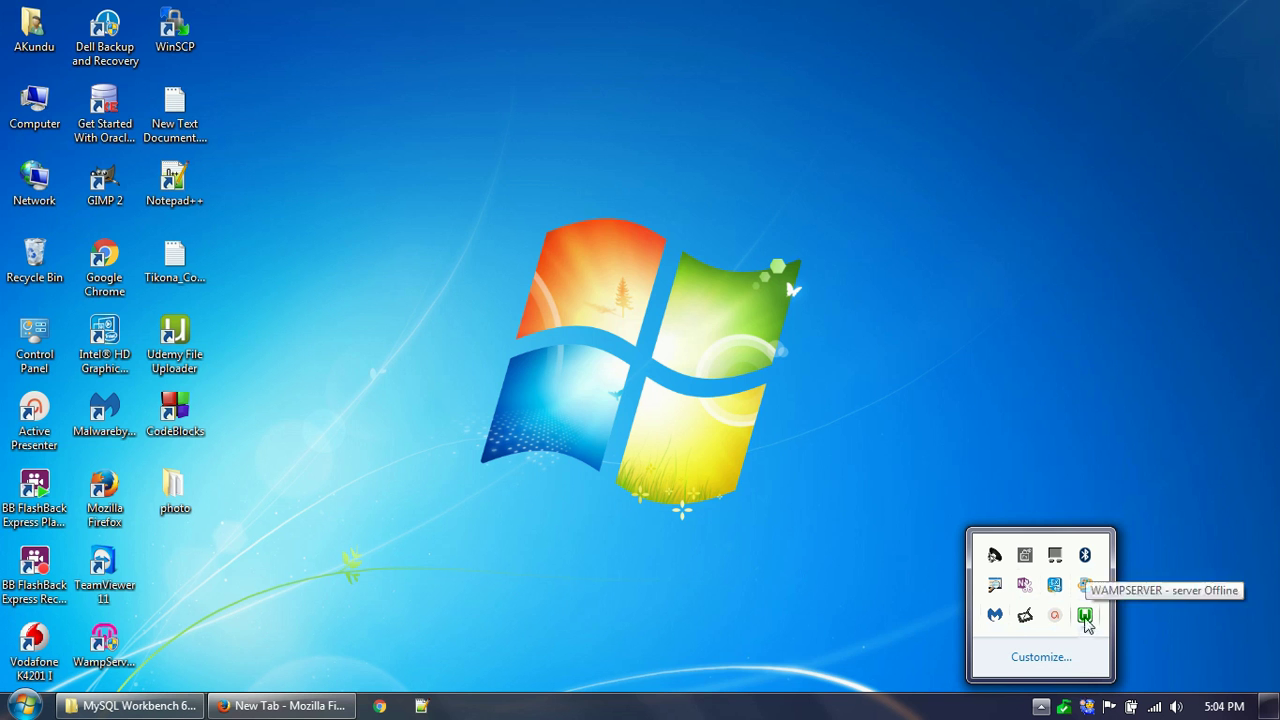
click(283, 705)
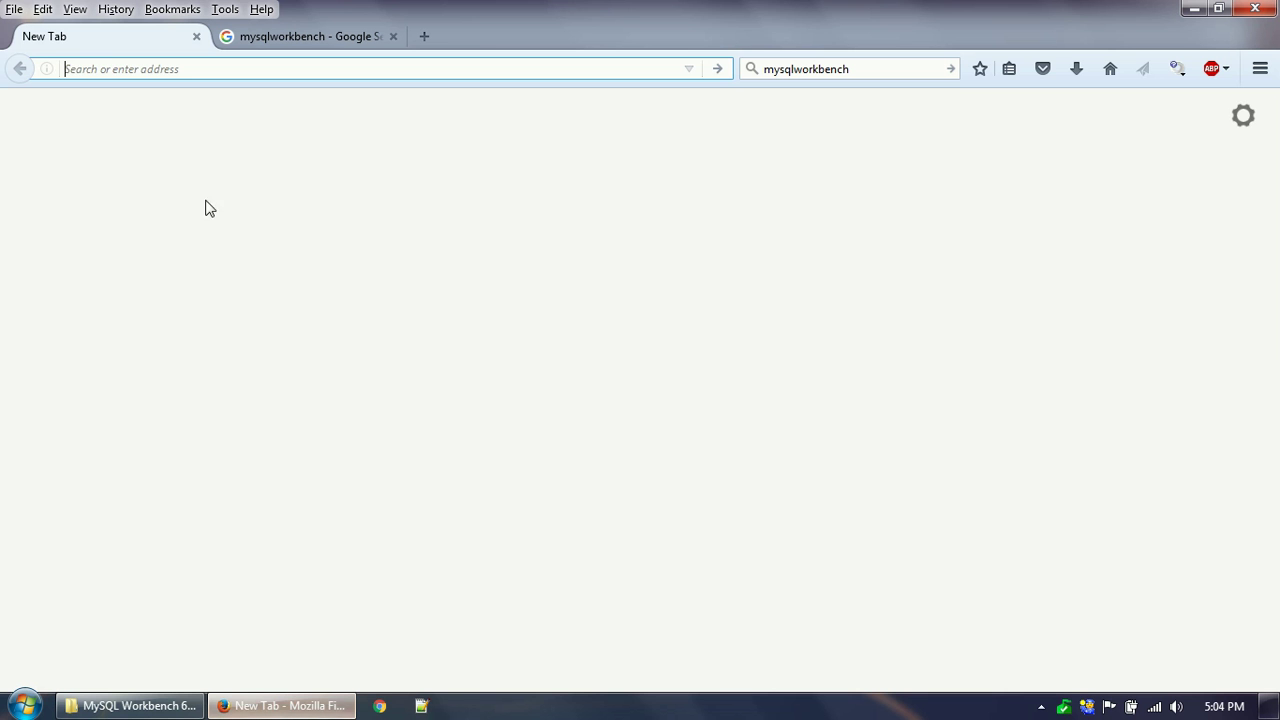
text(localhost/)
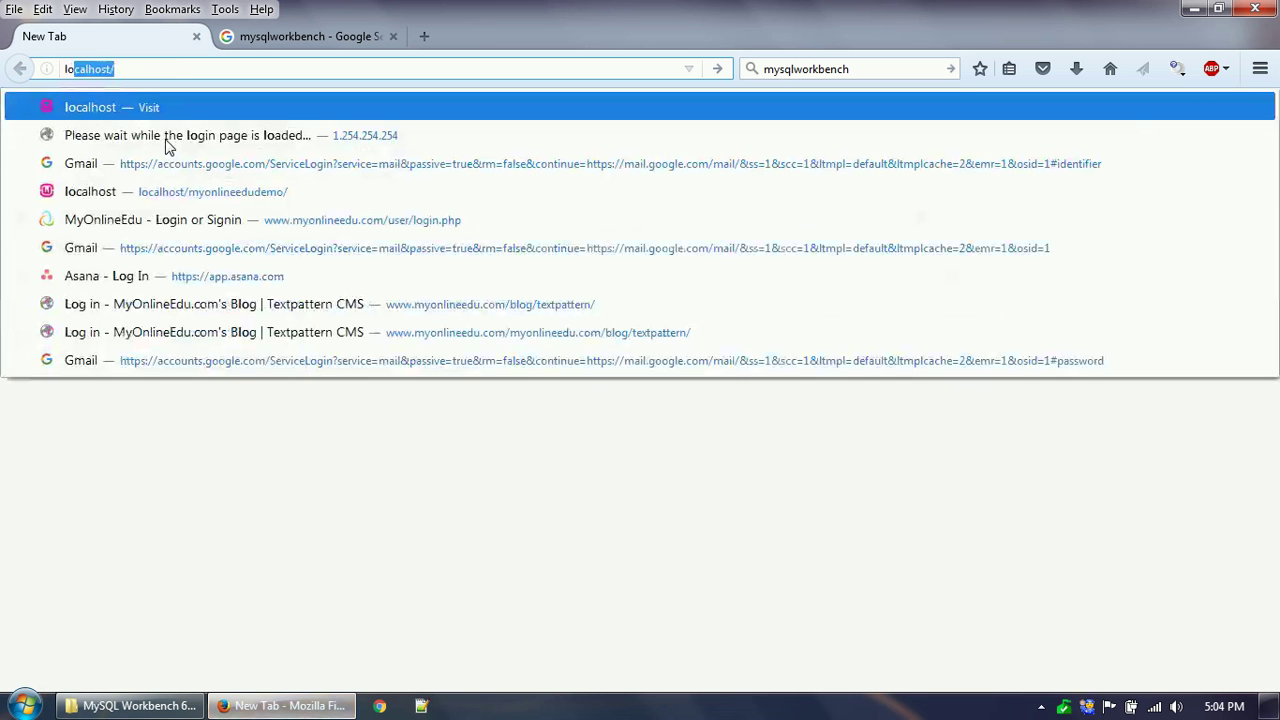
key(Return)
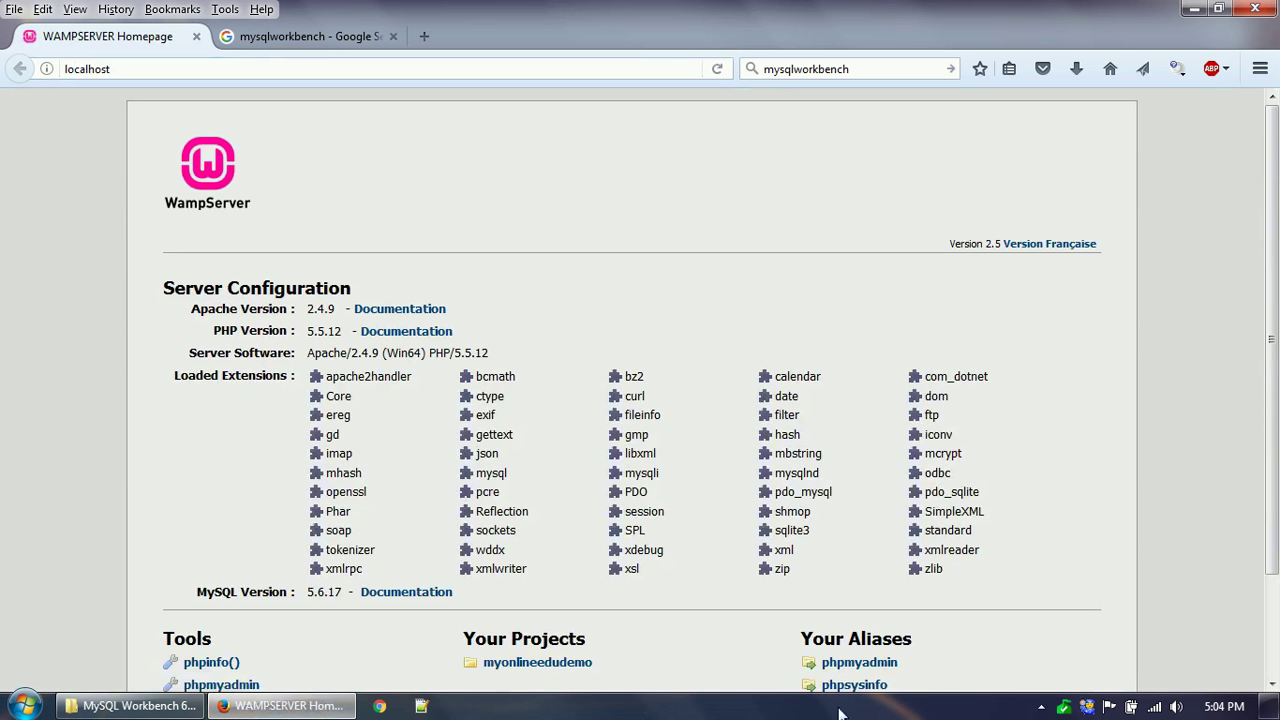
Launch the MySQL console from the WampServer tray menu, applying the firewall choice to all alerts.
click(1041, 707)
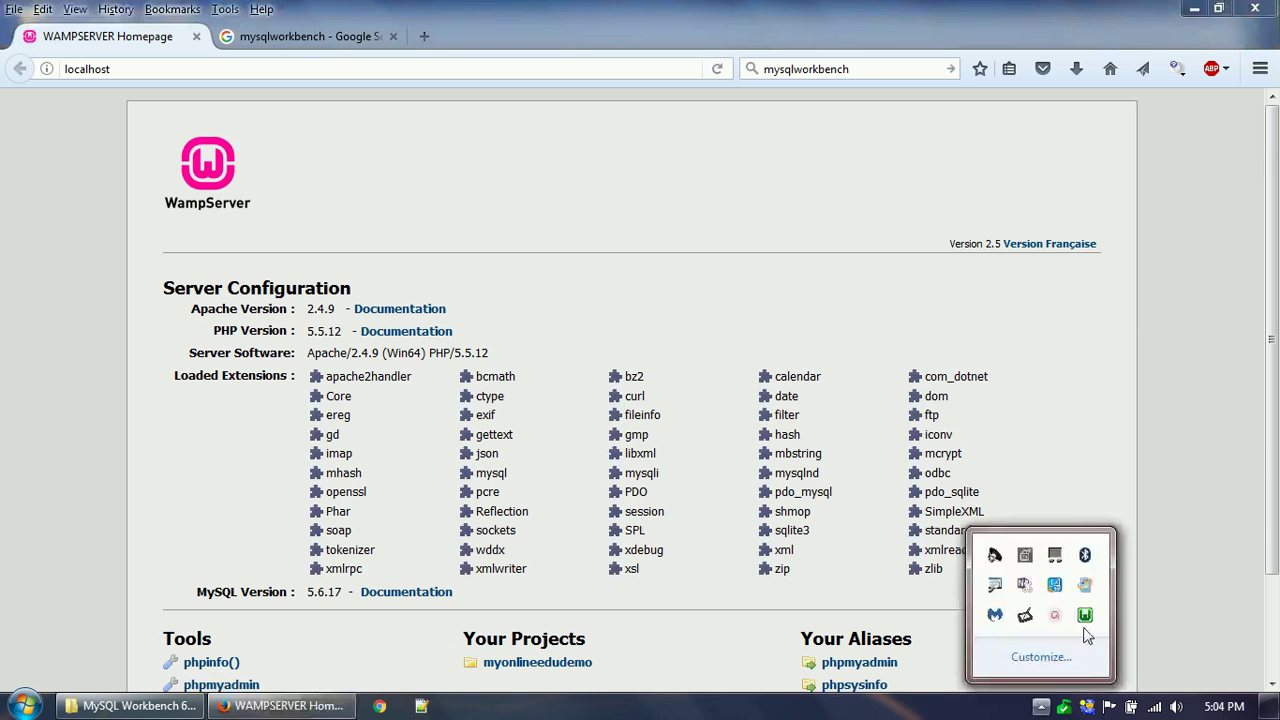
click(1085, 617)
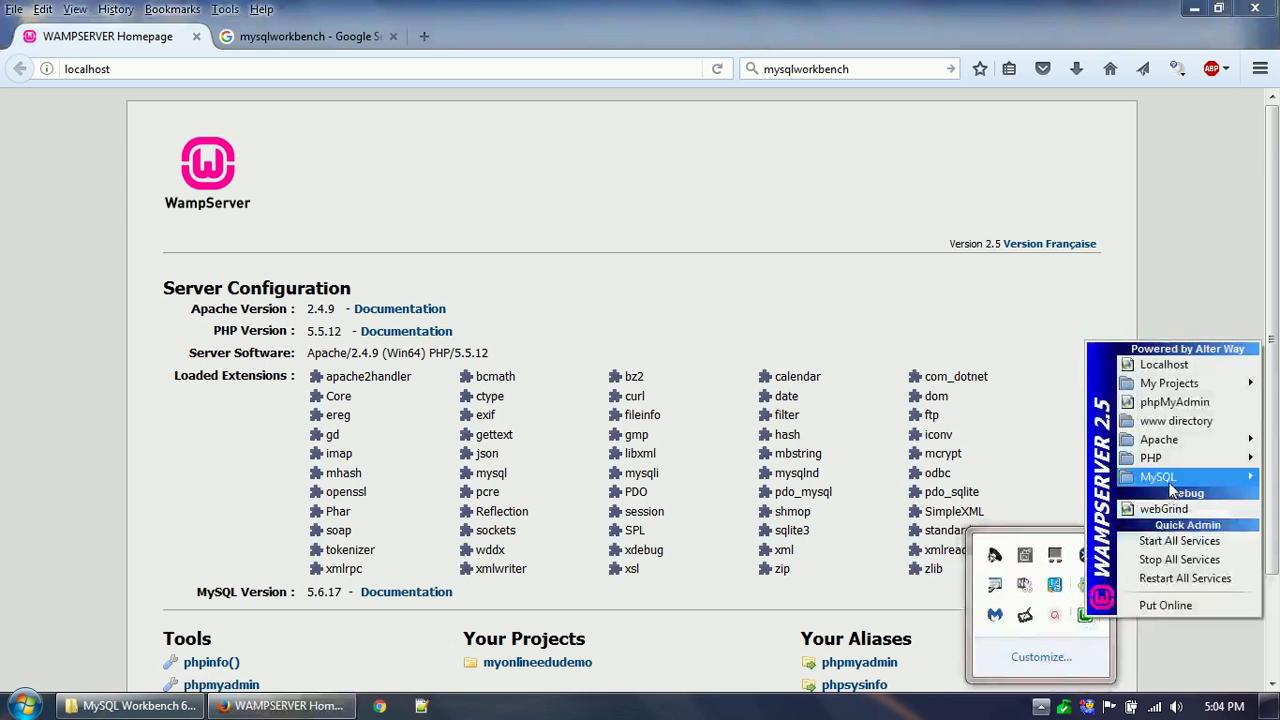
mouse_move(1170, 480)
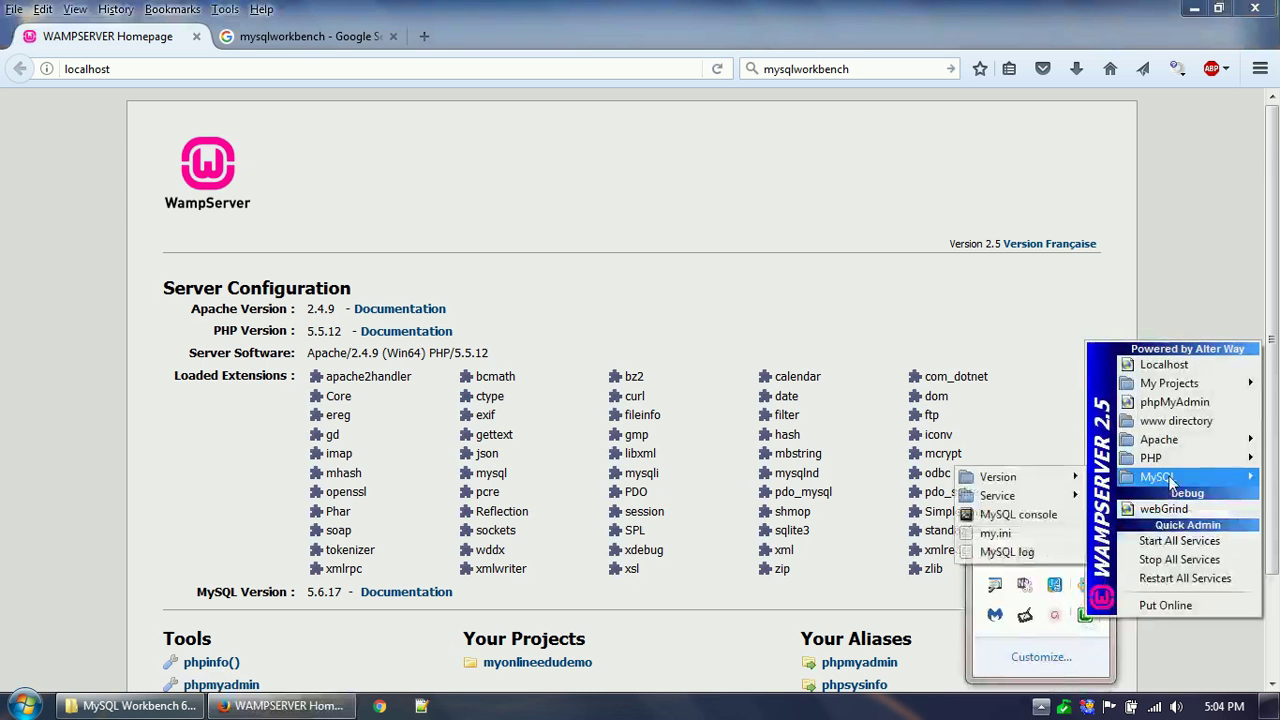
click(1010, 515)
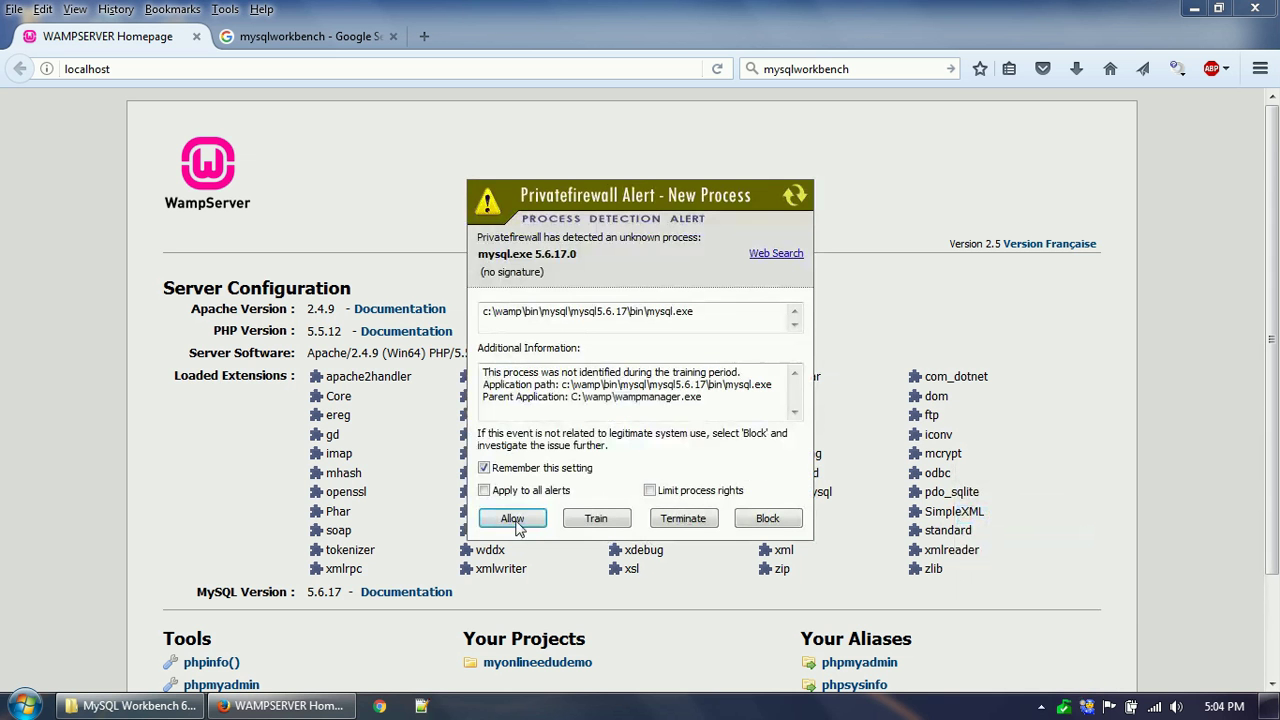
click(530, 491)
Allow the MySQL client, log in at the password prompt, and minimize the console.
click(519, 520)
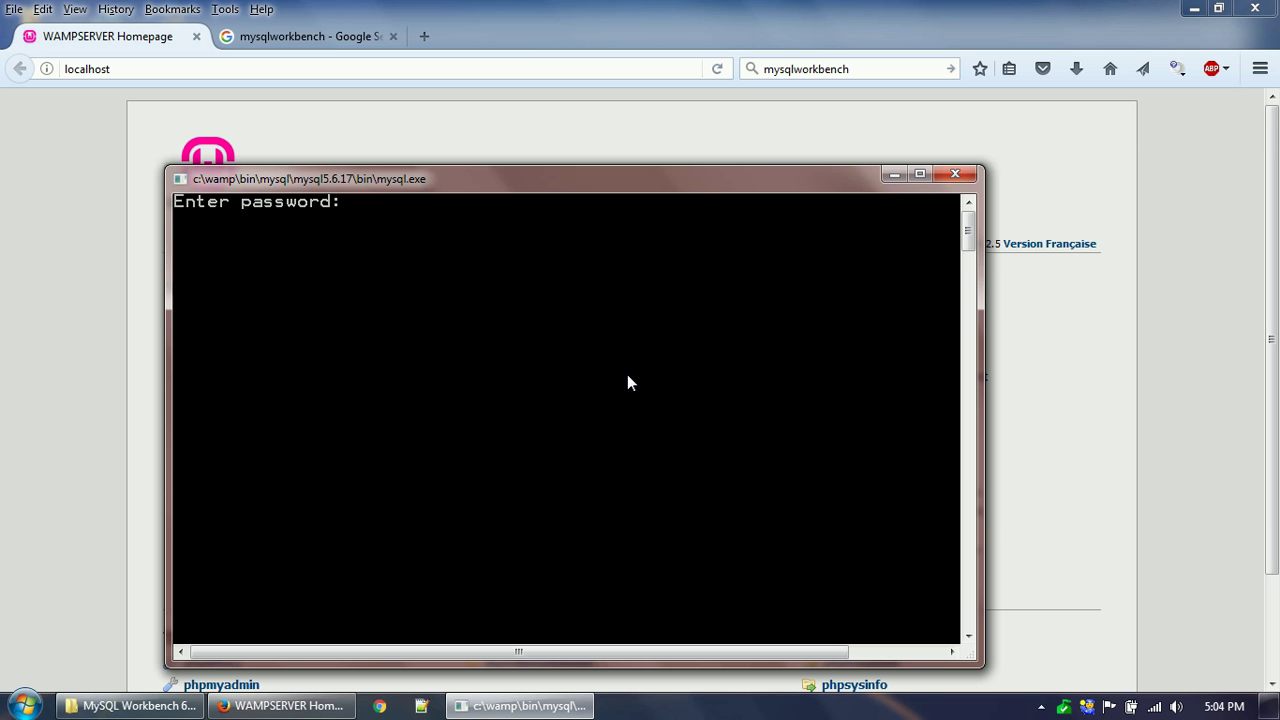
key(Return)
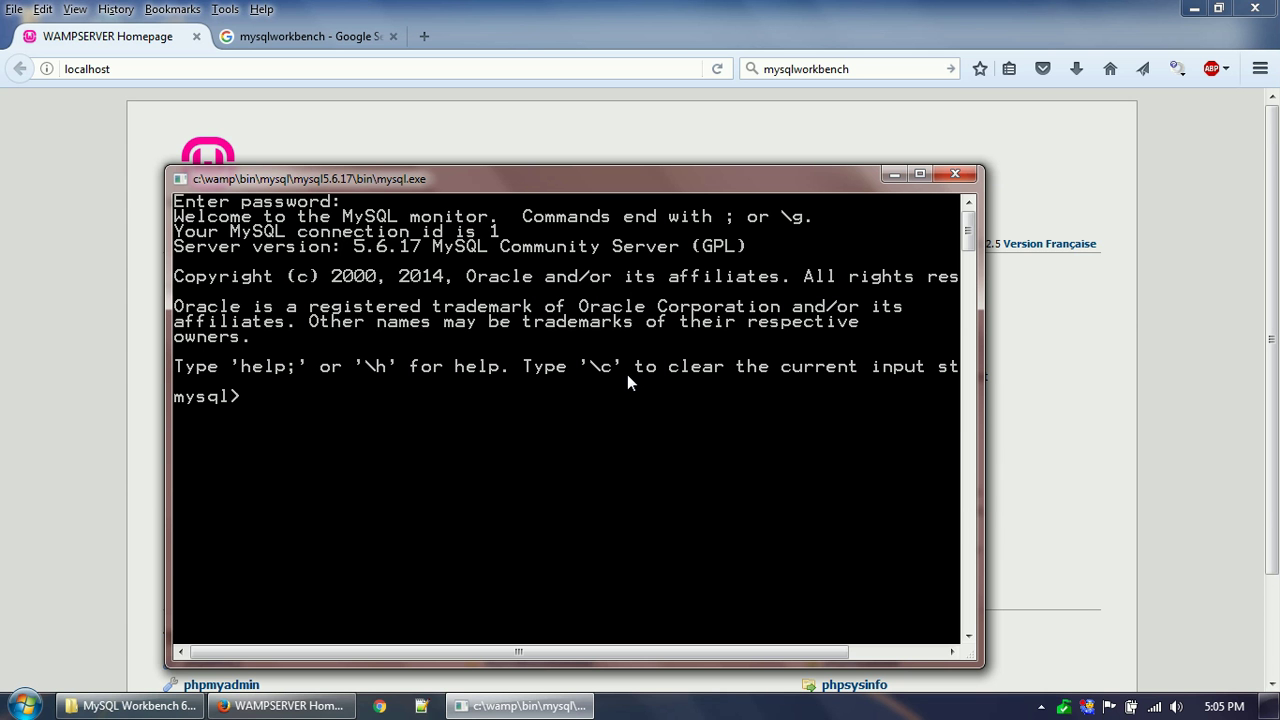
click(894, 174)
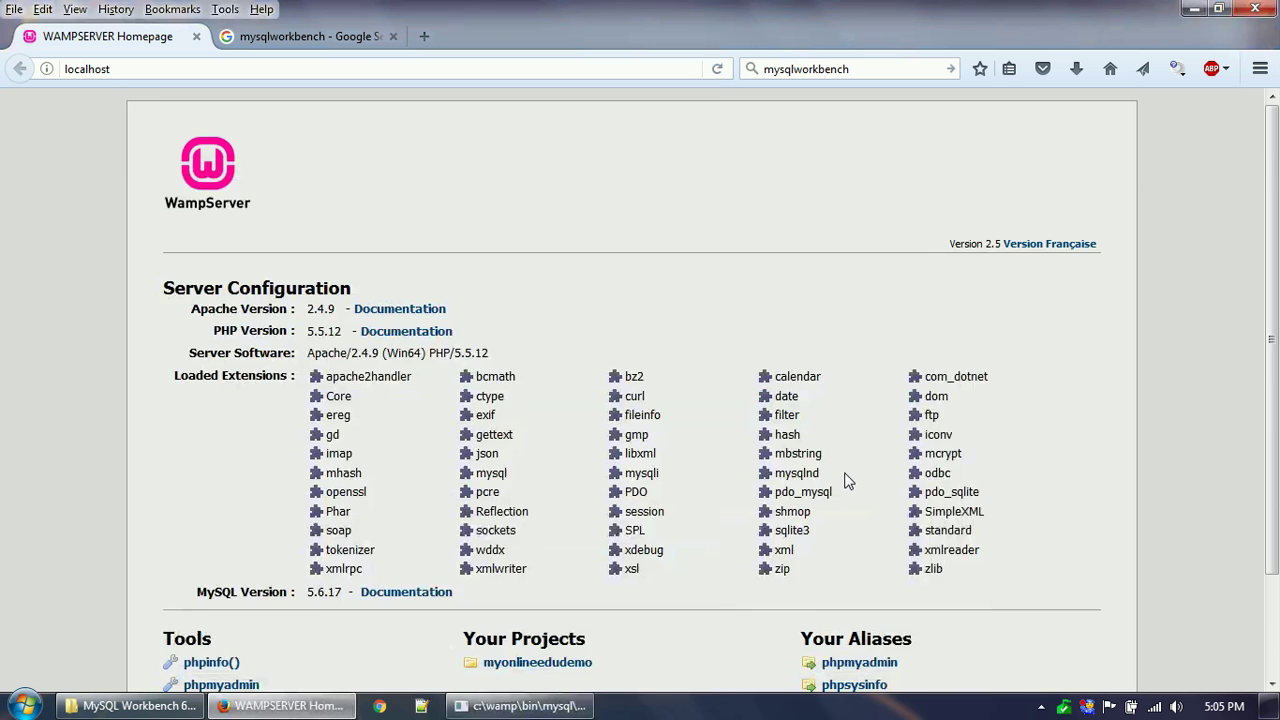
Open the phpmyadmin link, close the MySQL console, and block Apache's outgoing connection.
scroll(846, 480, down, 2)
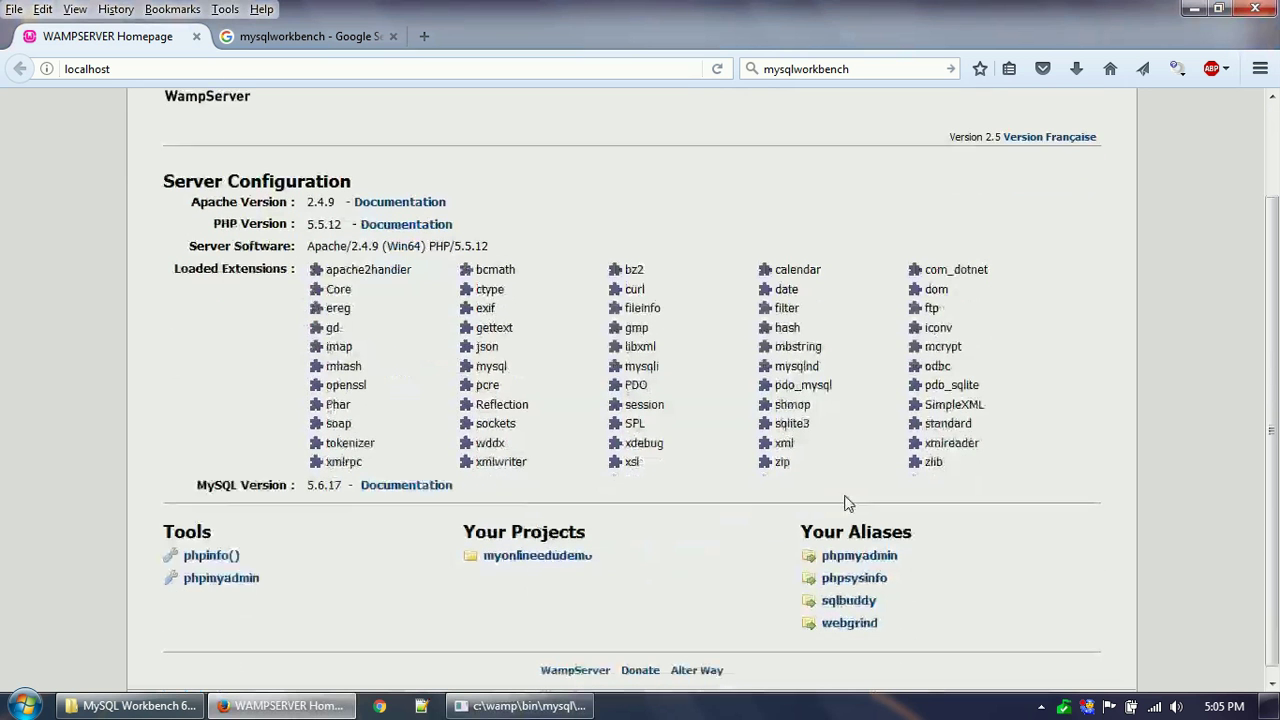
click(880, 565)
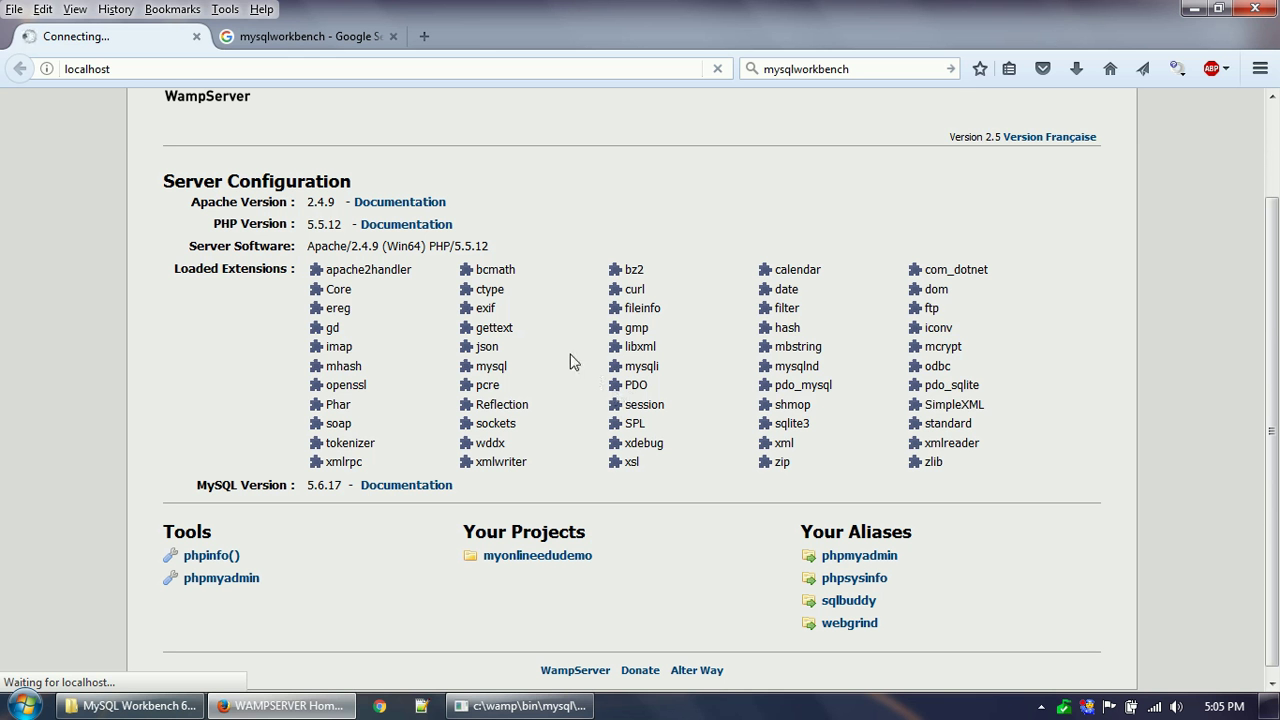
mouse_move(532, 712)
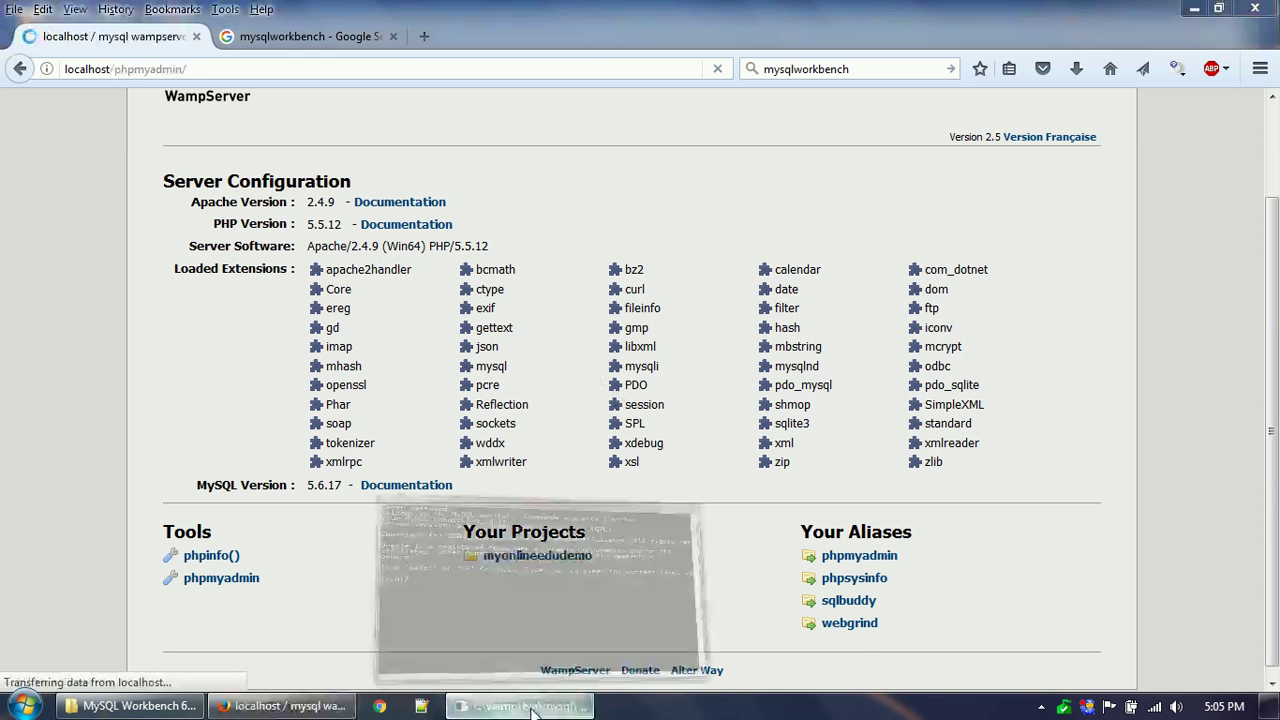
click(955, 178)
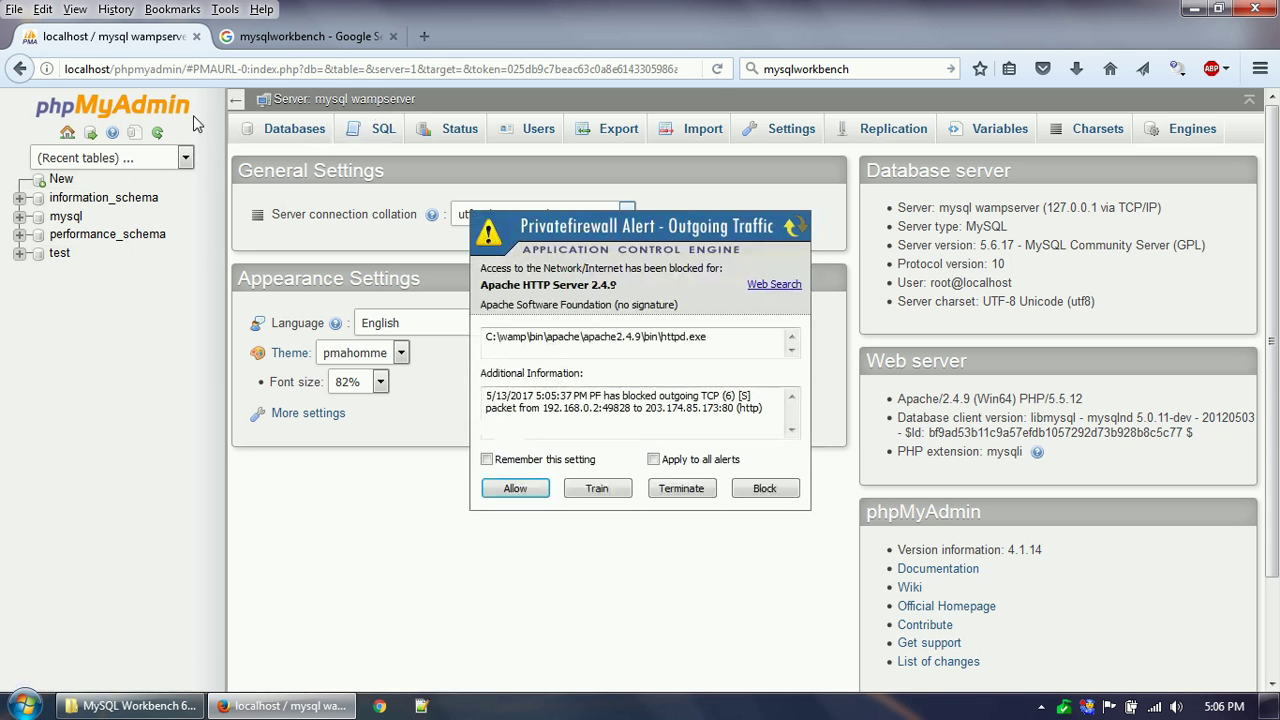
click(765, 488)
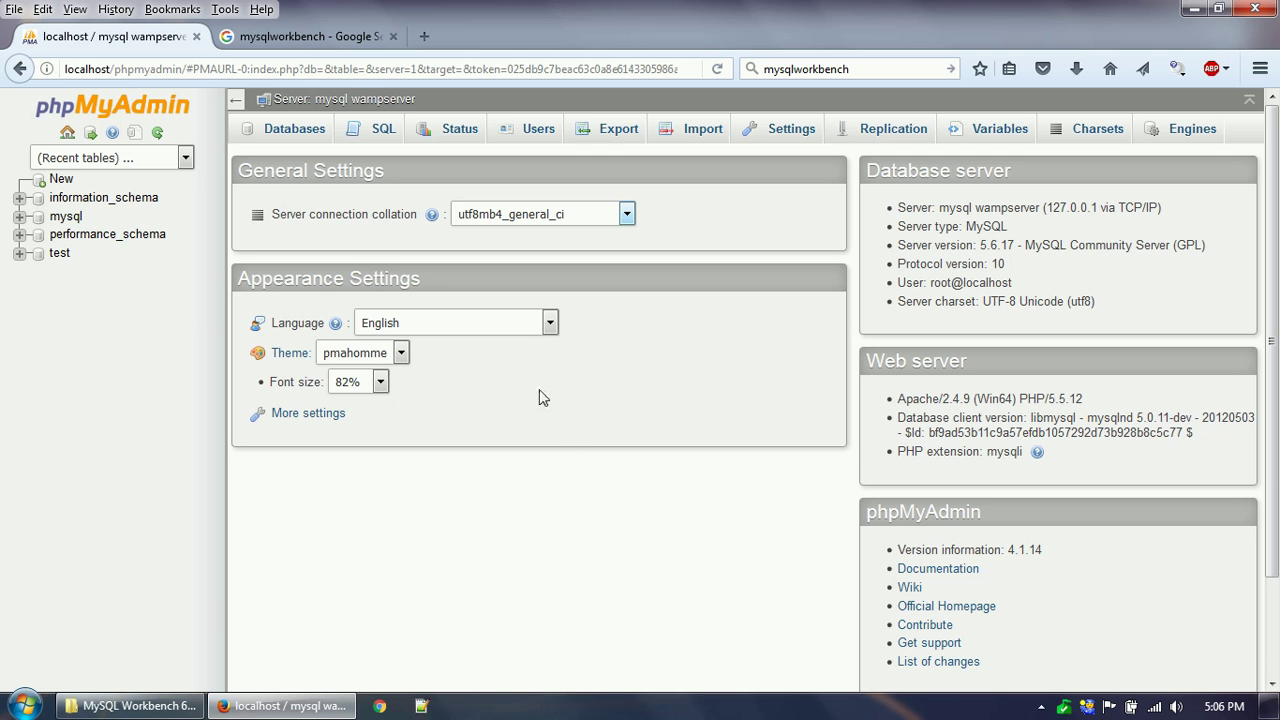
Create database moedemo_deb with utf8_general_ci collation and open its structure page.
click(293, 133)
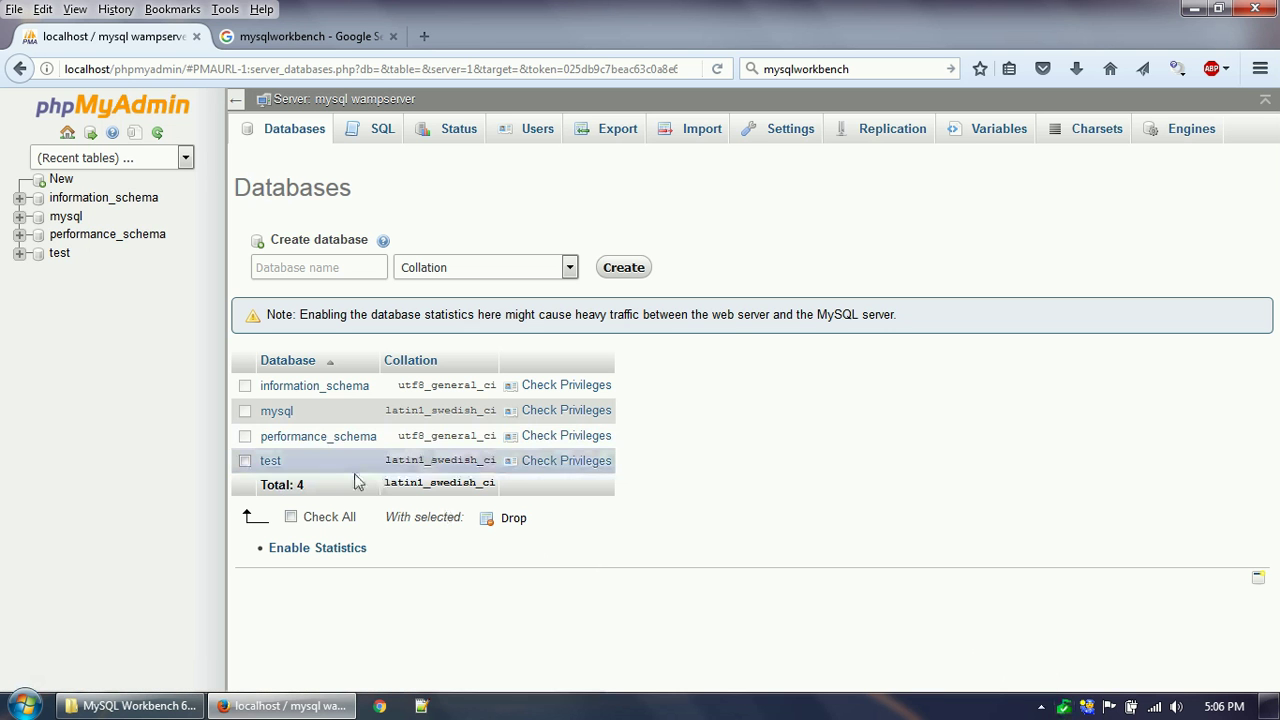
click(341, 268)
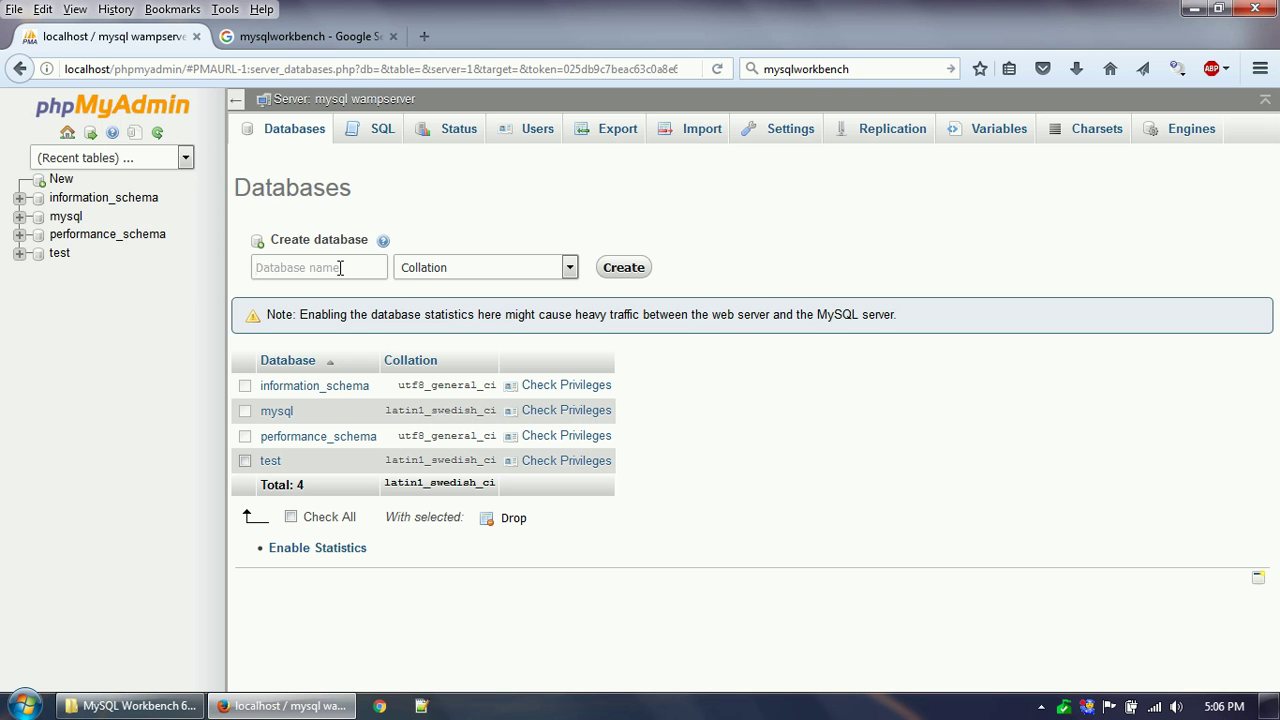
text(moedemo_deb)
click(466, 274)
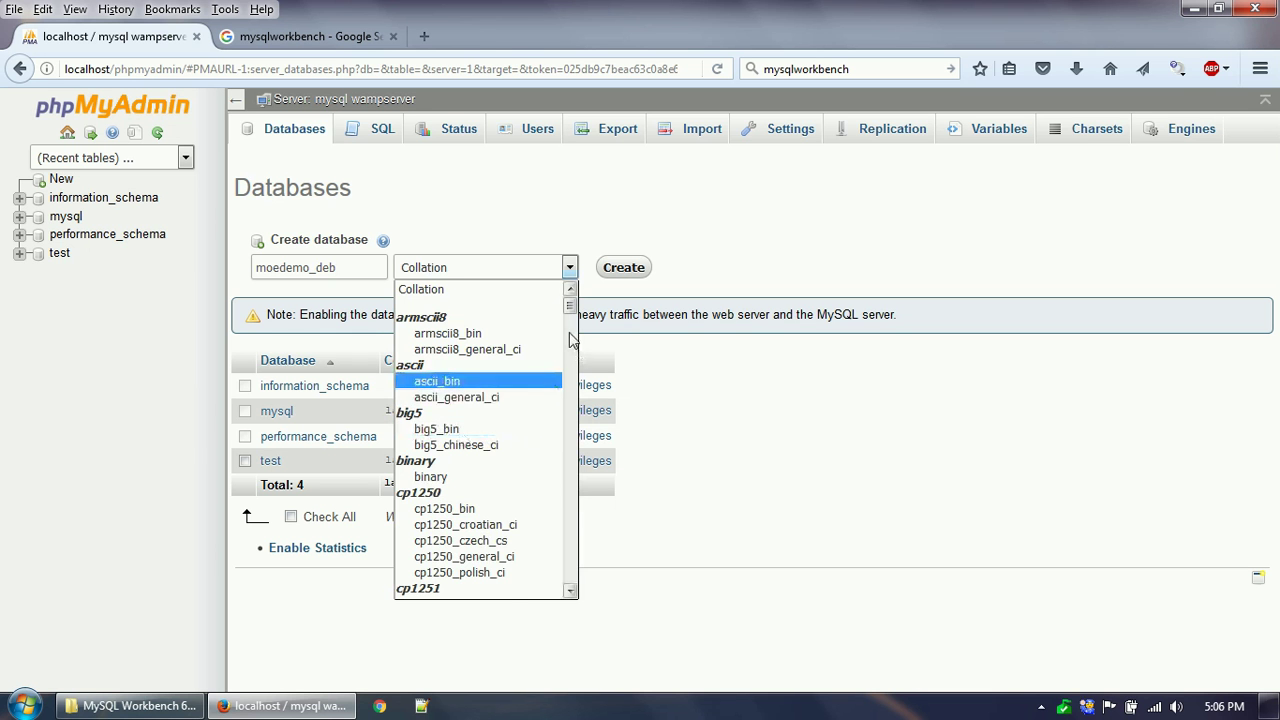
drag(569, 305, 569, 535)
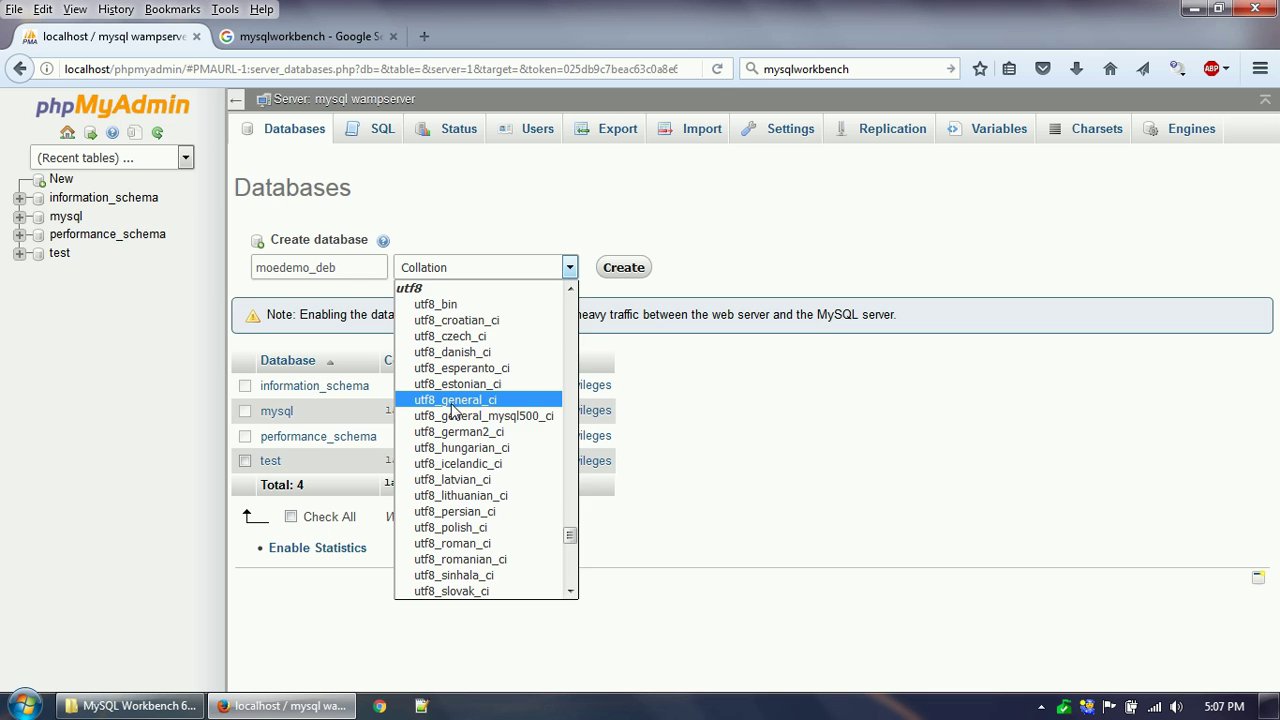
click(453, 401)
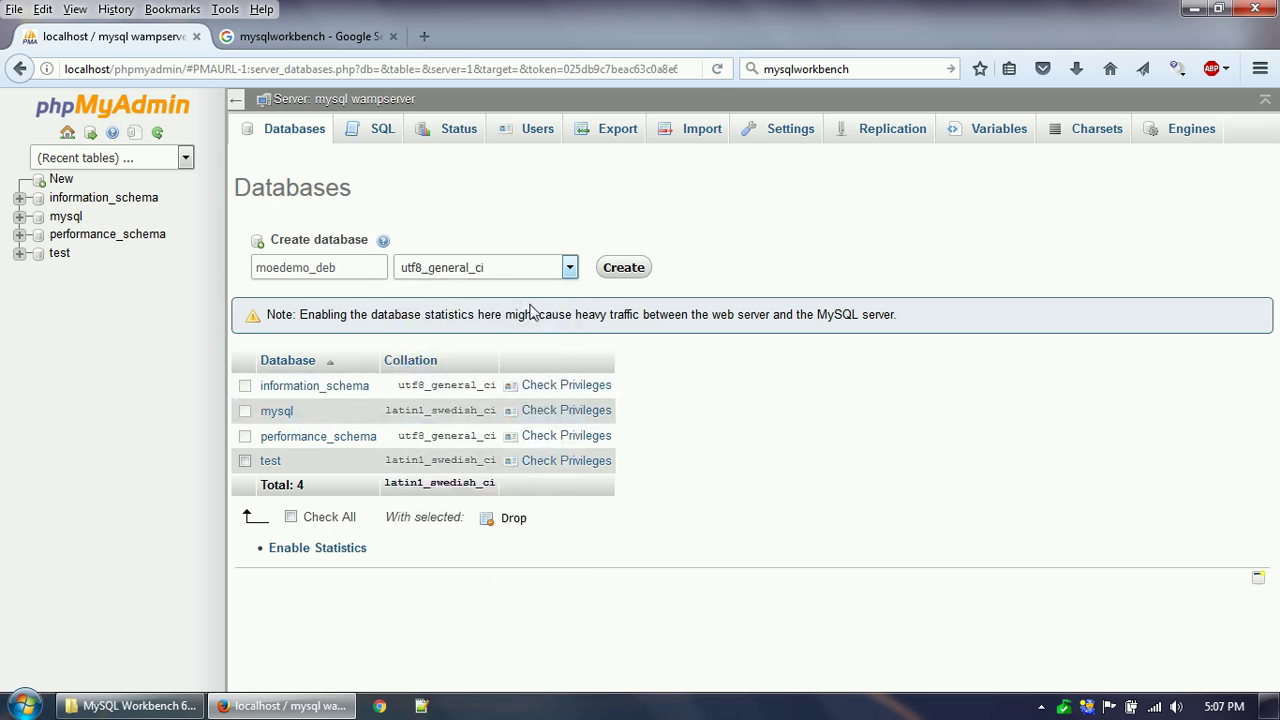
click(628, 278)
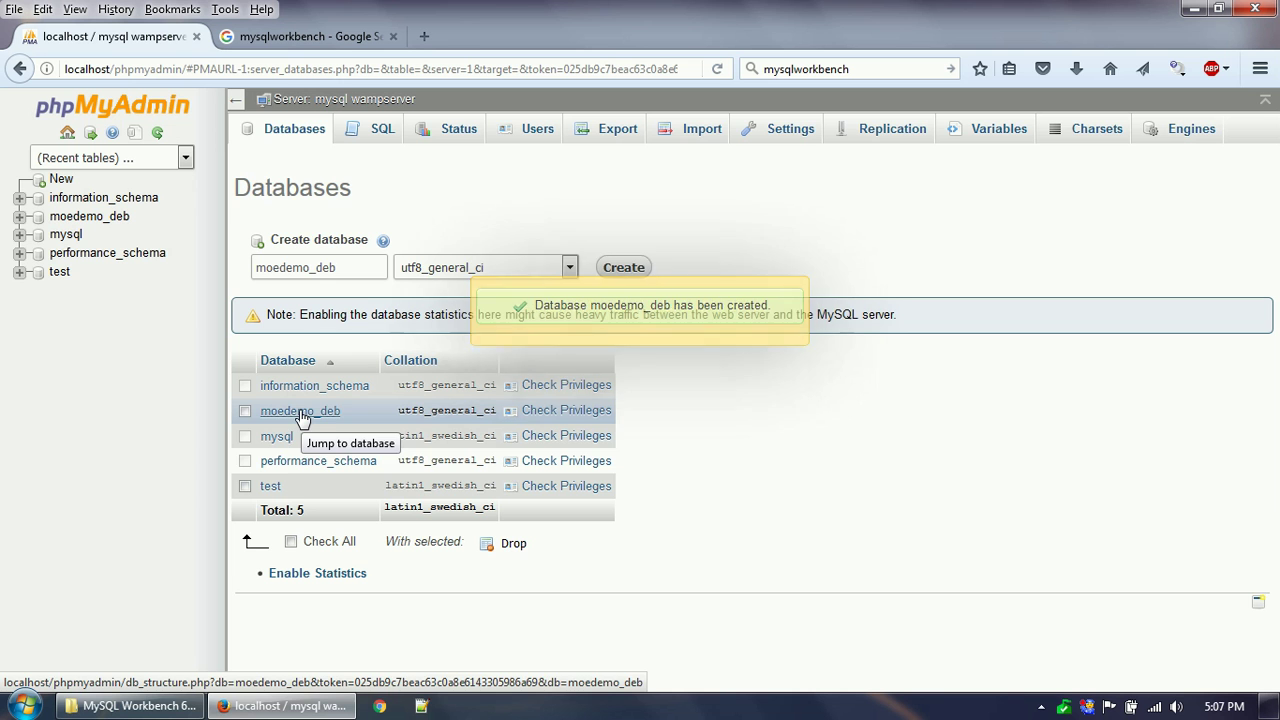
click(335, 412)
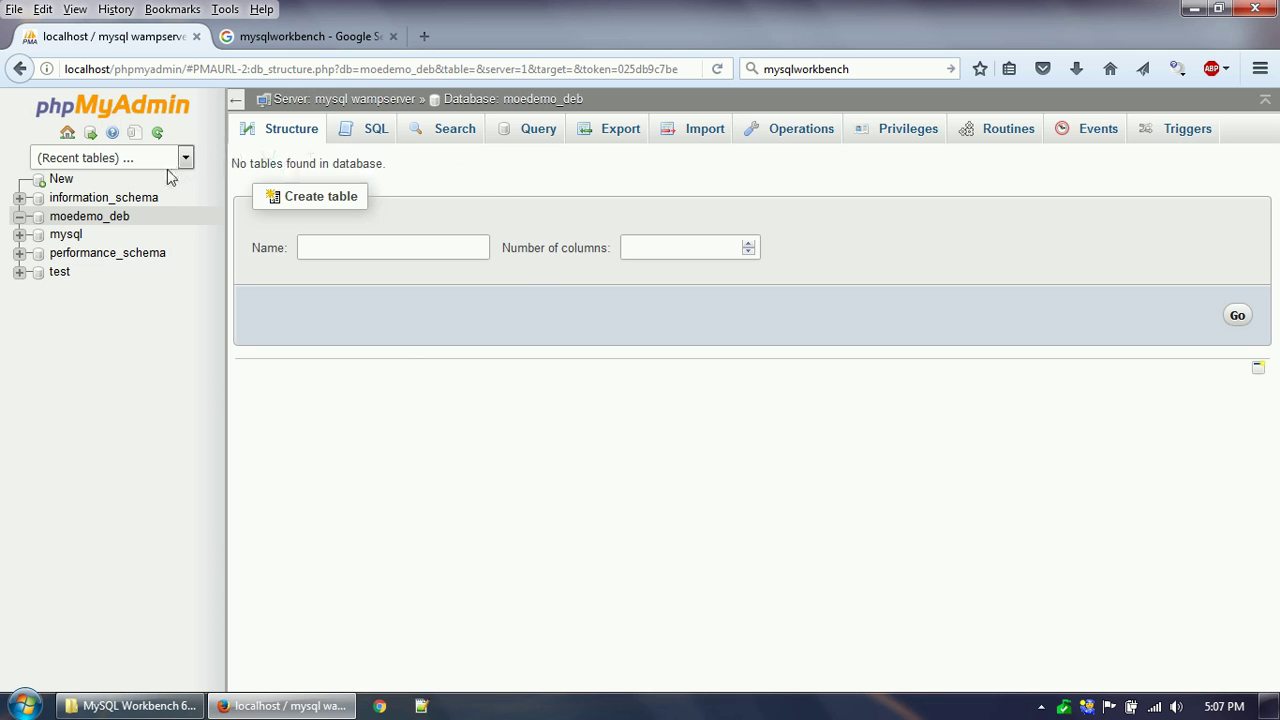
Go to the phpMyAdmin user accounts list and open the Add user form.
click(67, 133)
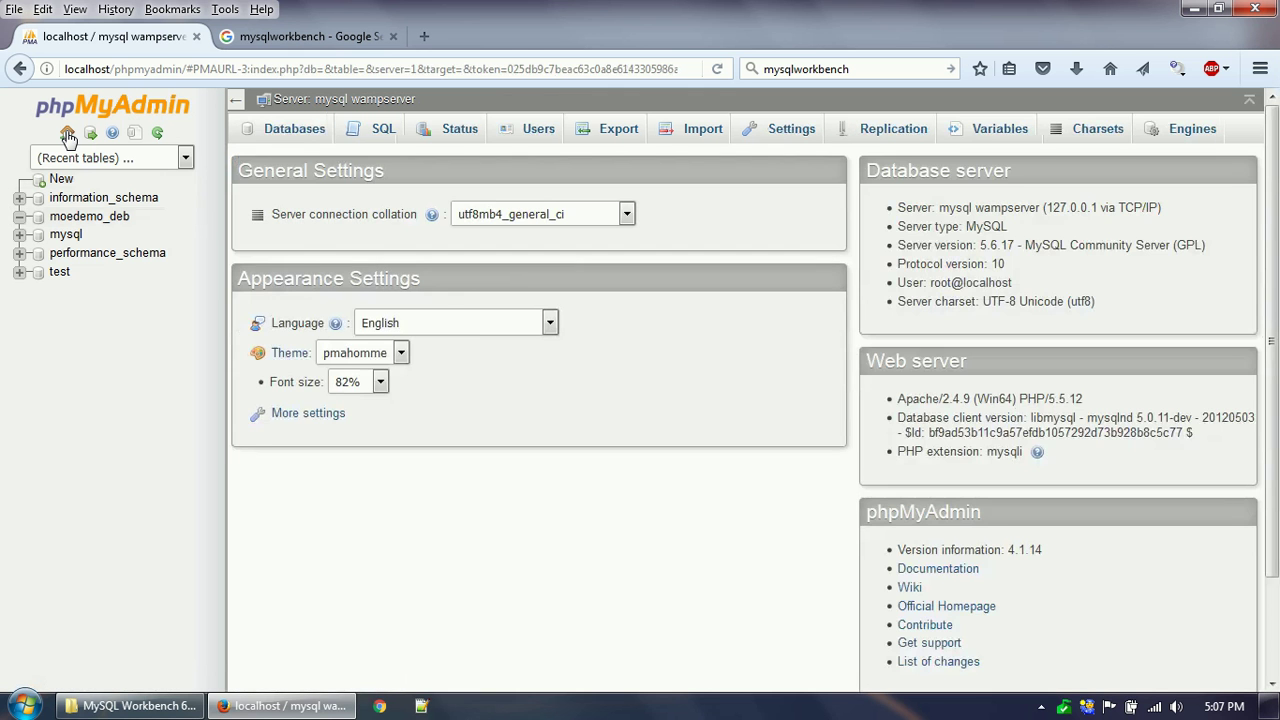
click(538, 133)
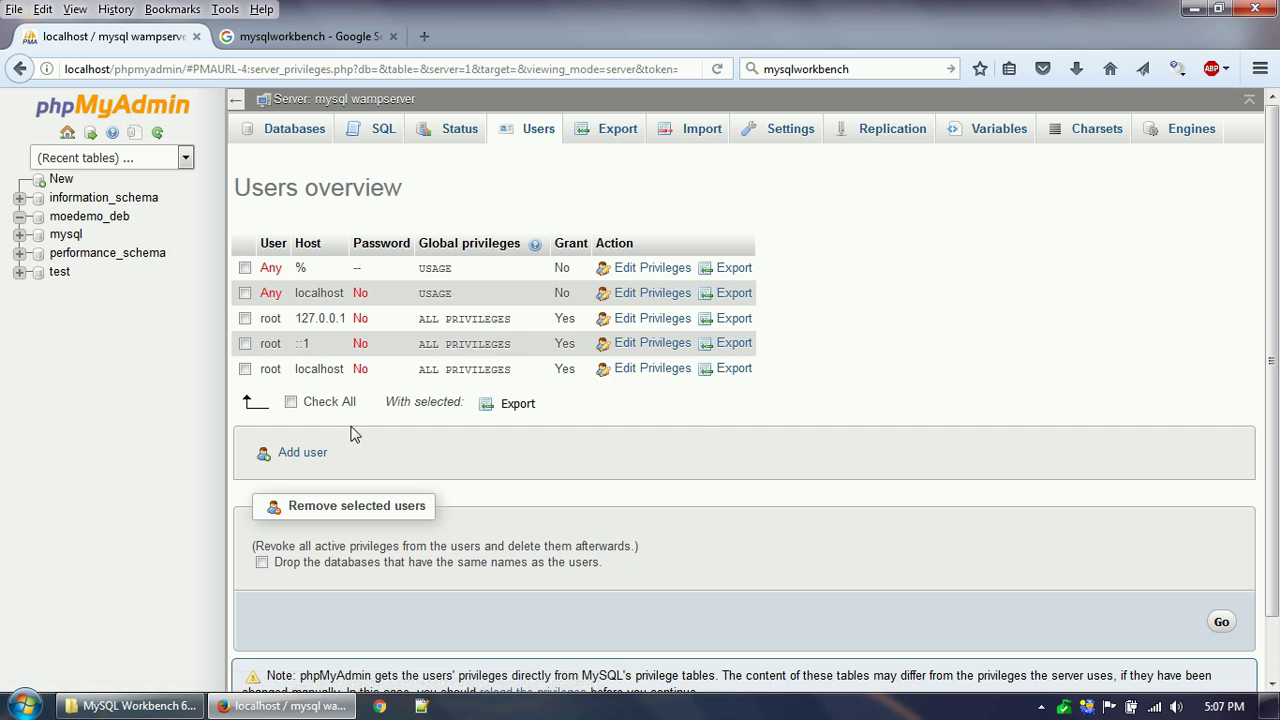
double_click(268, 320)
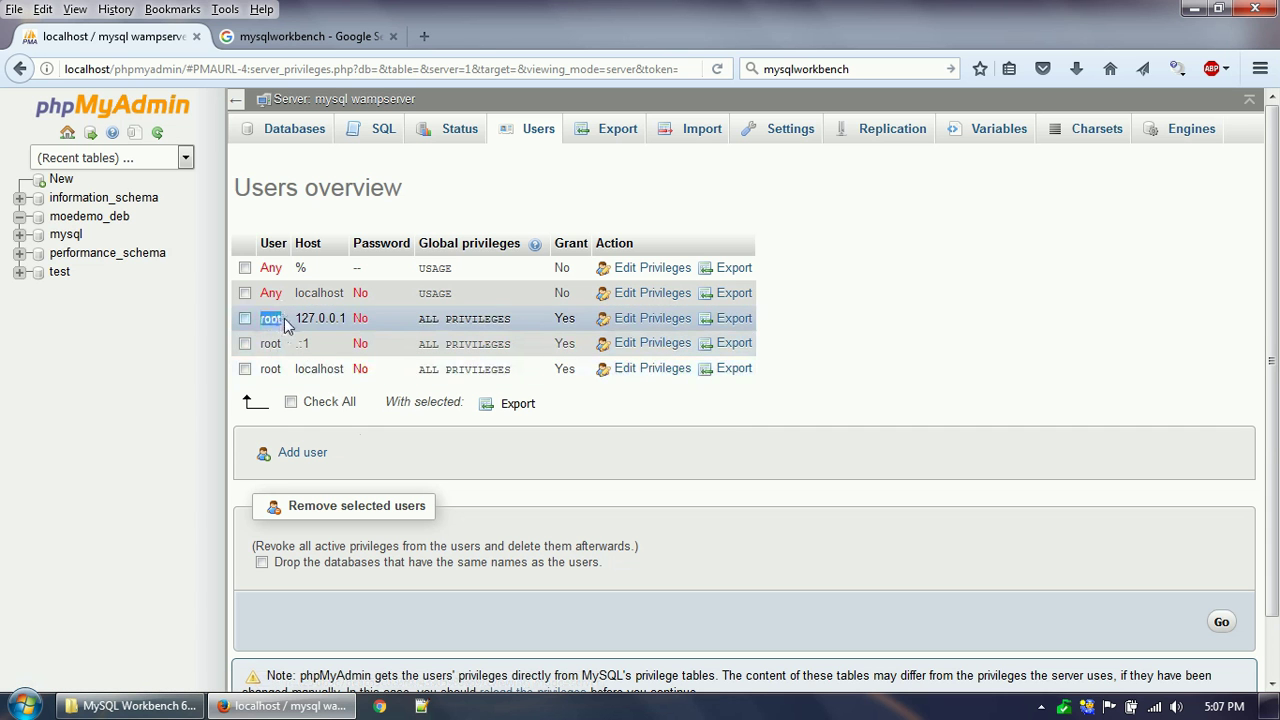
click(640, 430)
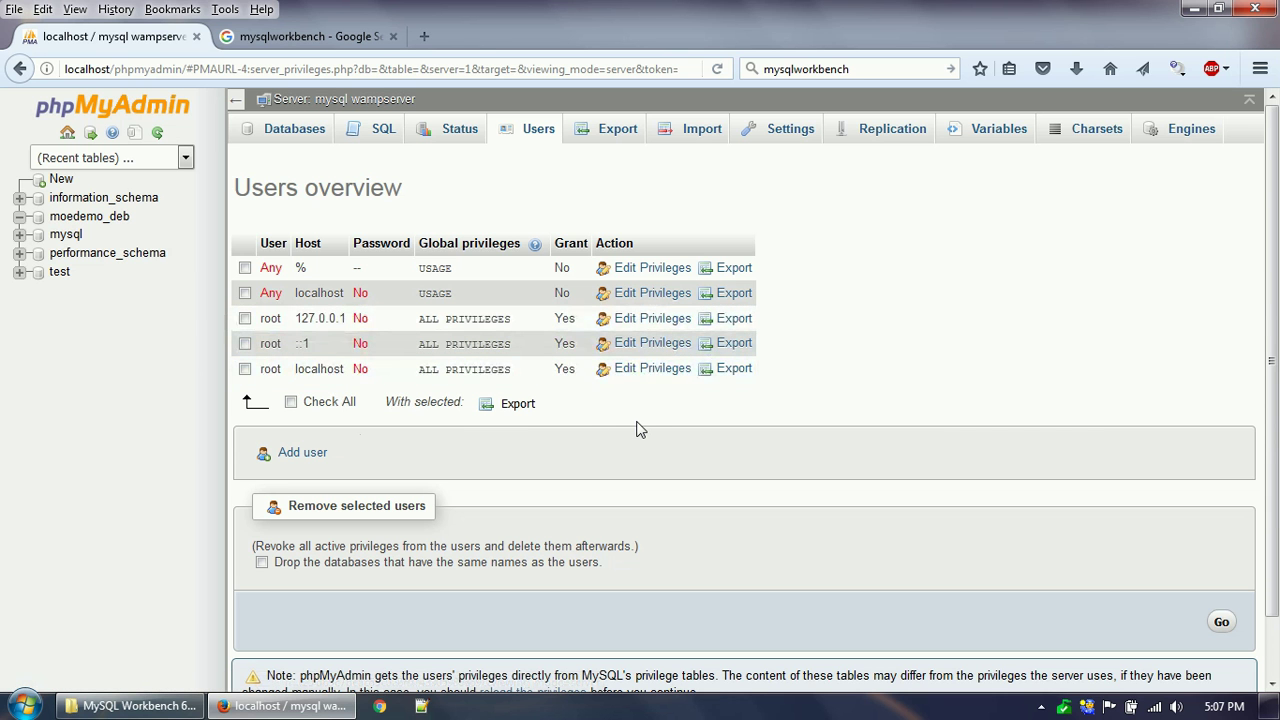
click(297, 452)
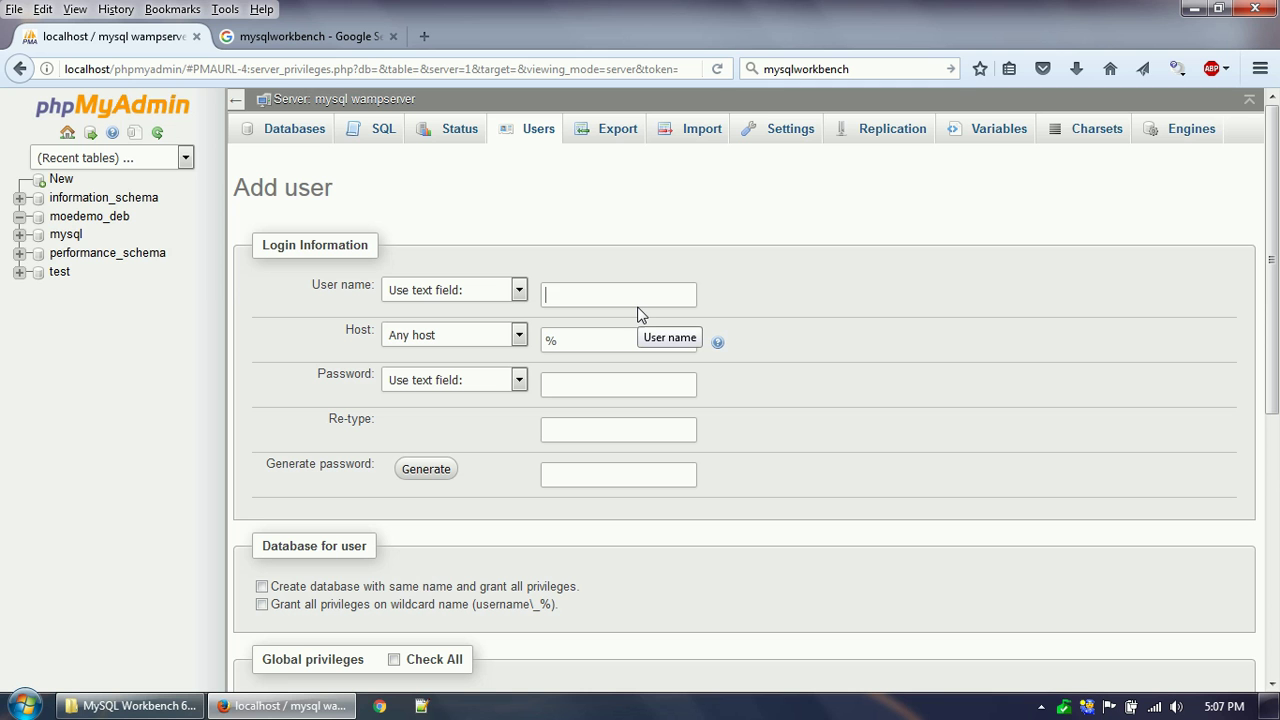
Enter user name moedemo_user, host localhost, and the account password twice.
text(moedemo_uder)
key(BackSpace)
key(BackSpace)
key(BackSpace)
text(ser)
click(613, 341)
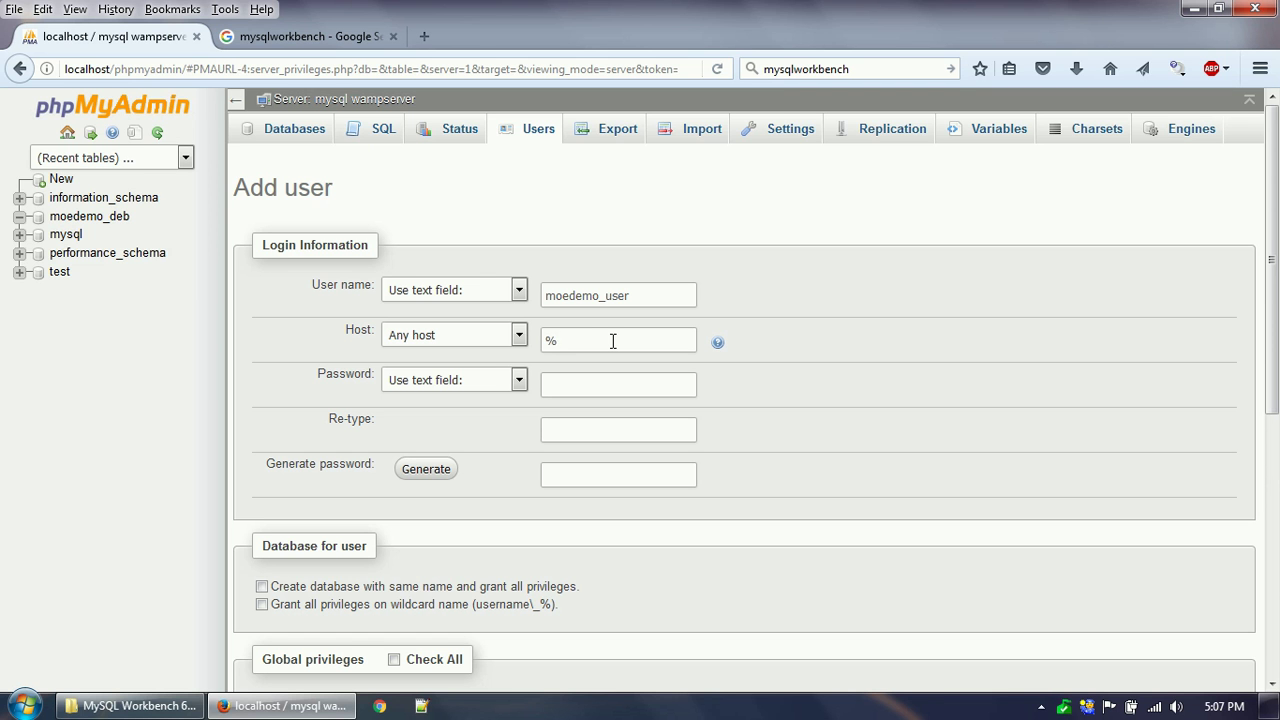
key(BackSpace)
text(localhost)
click(595, 387)
text(moedemo_user)
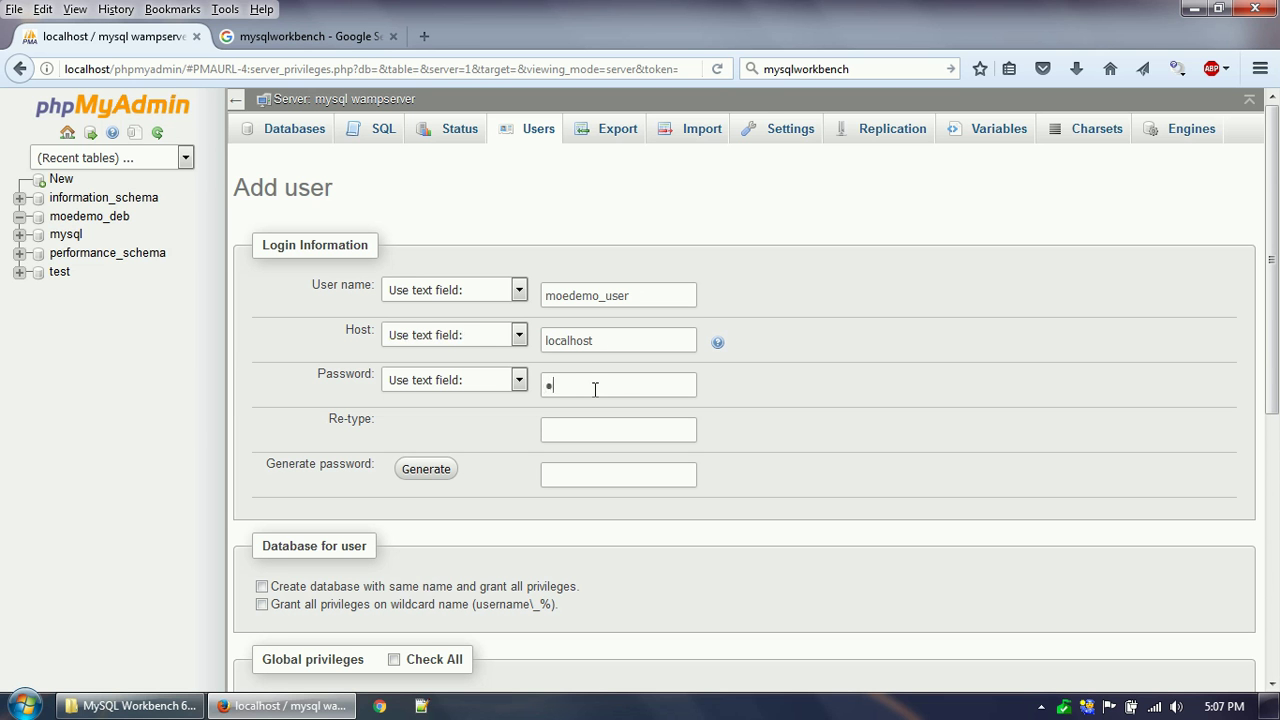
click(602, 433)
text(moedemo_user)
scroll(529, 517, down, 2)
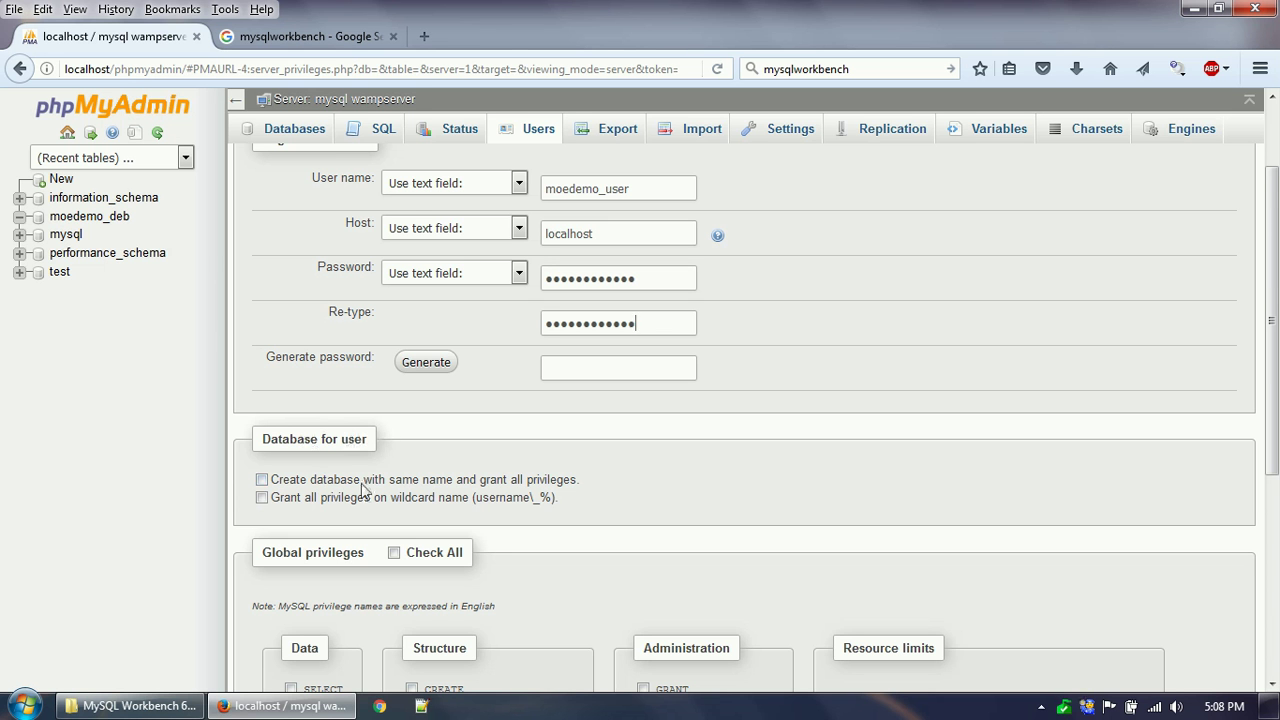
scroll(450, 485, down, 2)
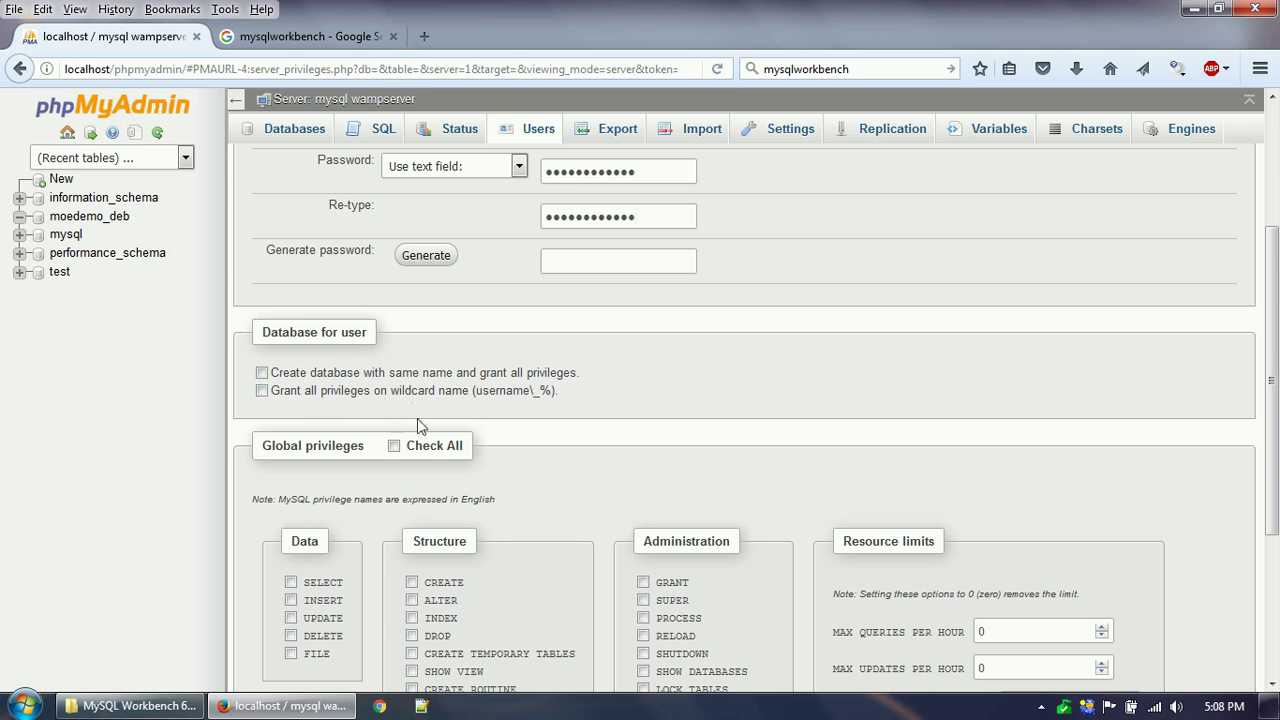
scroll(603, 421, down, 2)
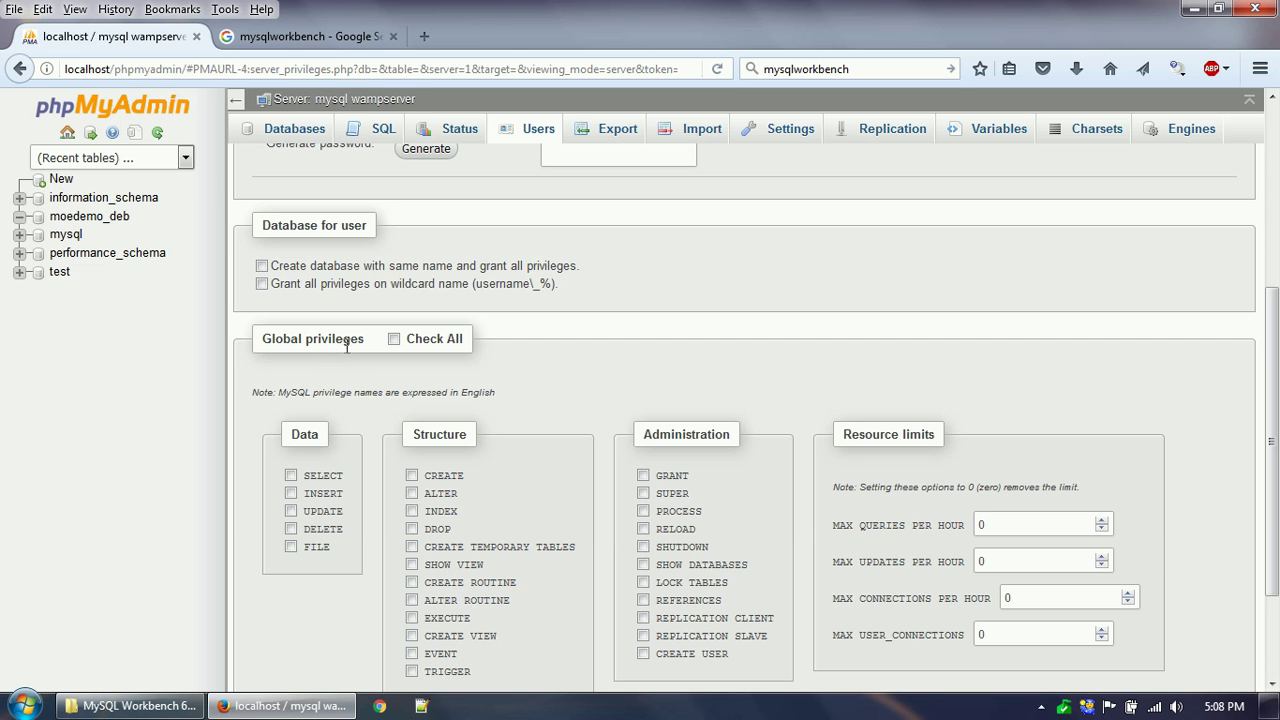
Tick Check All under Global privileges and review the Data, Structure and Administration lists.
click(394, 339)
scroll(560, 463, down, 2)
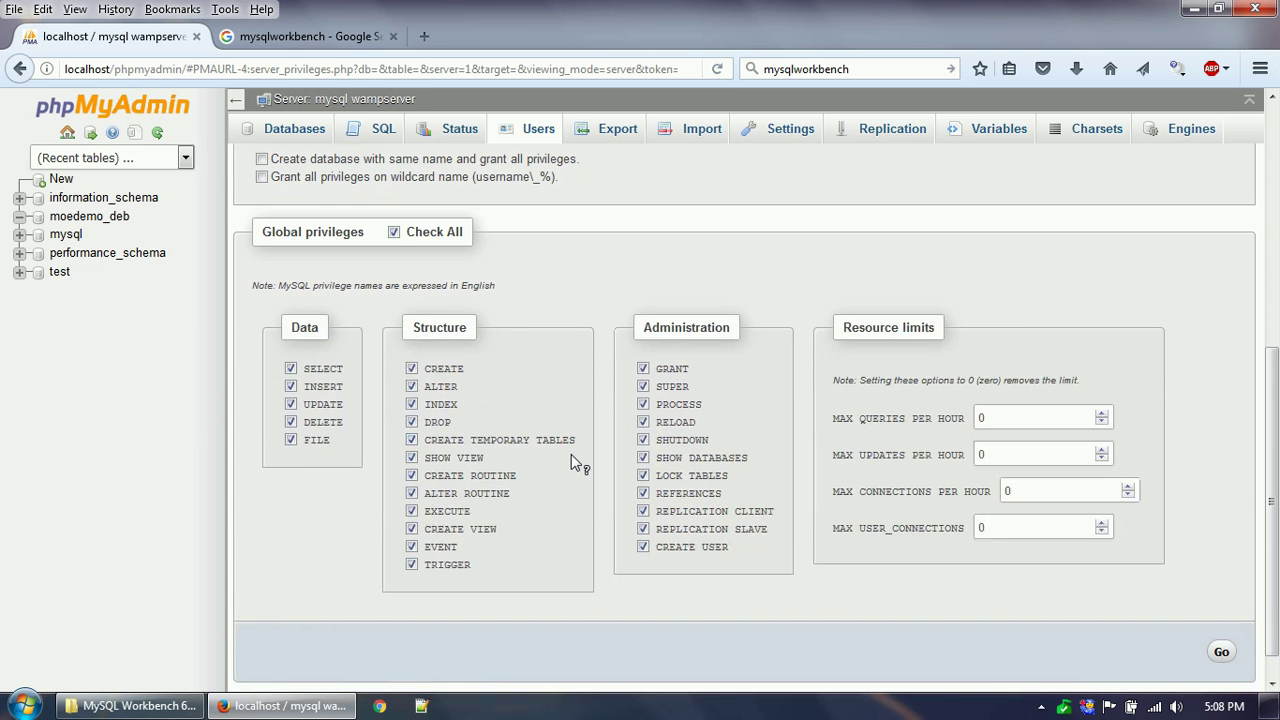
scroll(563, 447, up, 2)
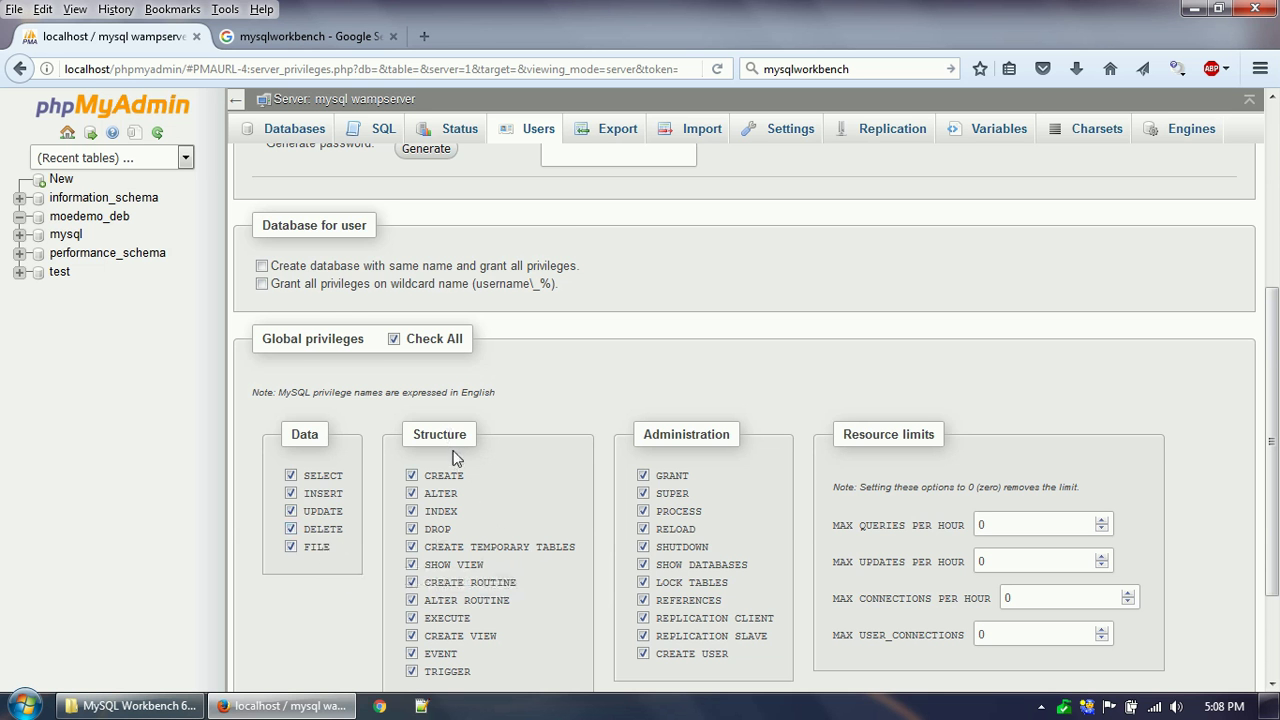
scroll(455, 457, down, 2)
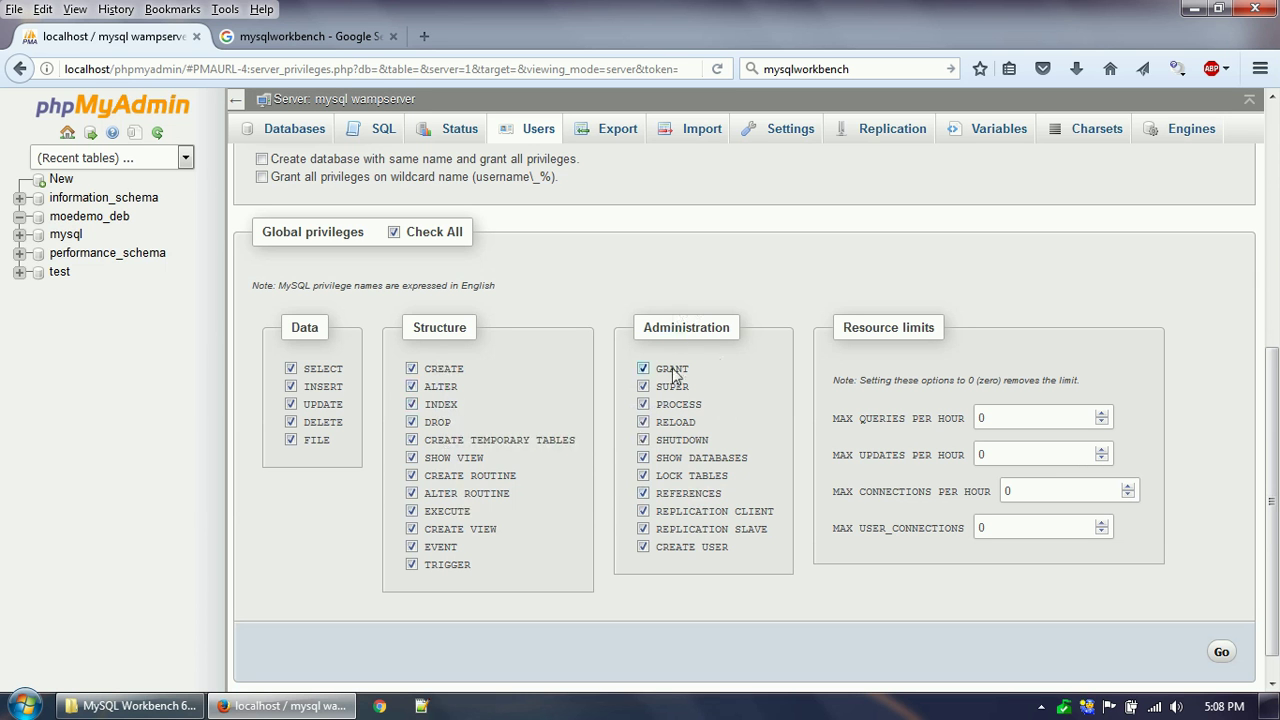
scroll(688, 527, up, 4)
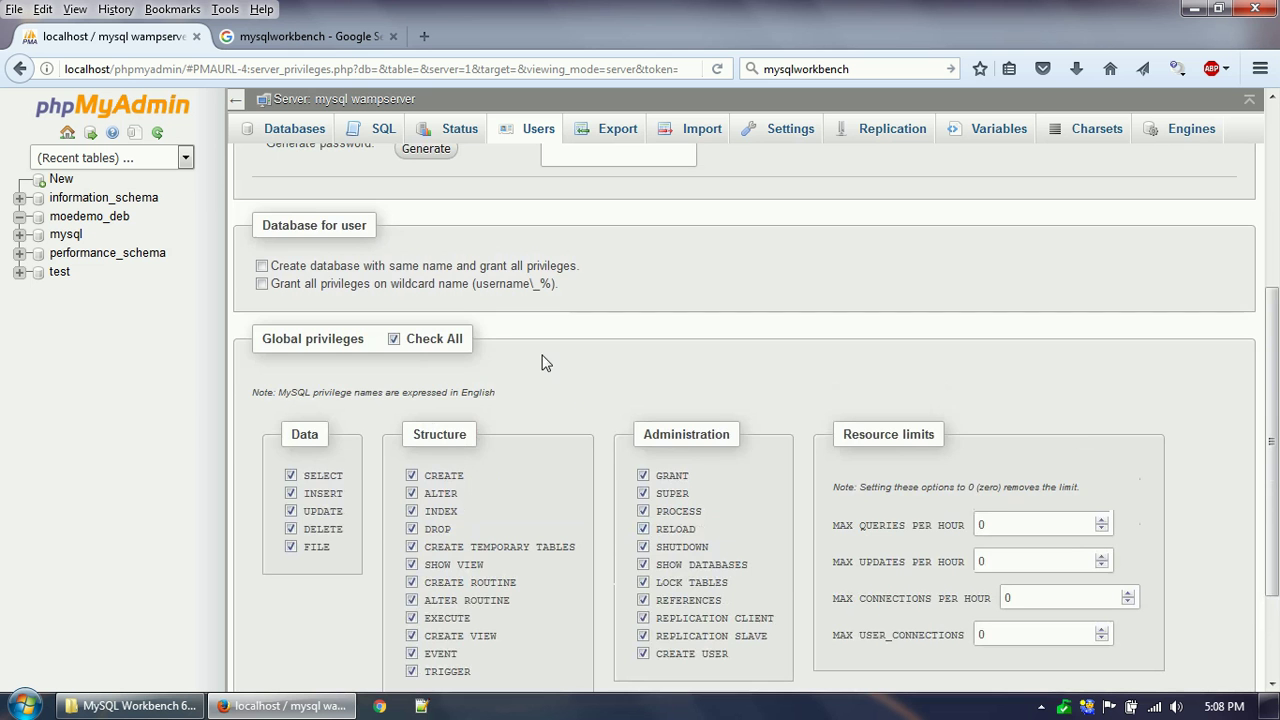
scroll(591, 380, up, 3)
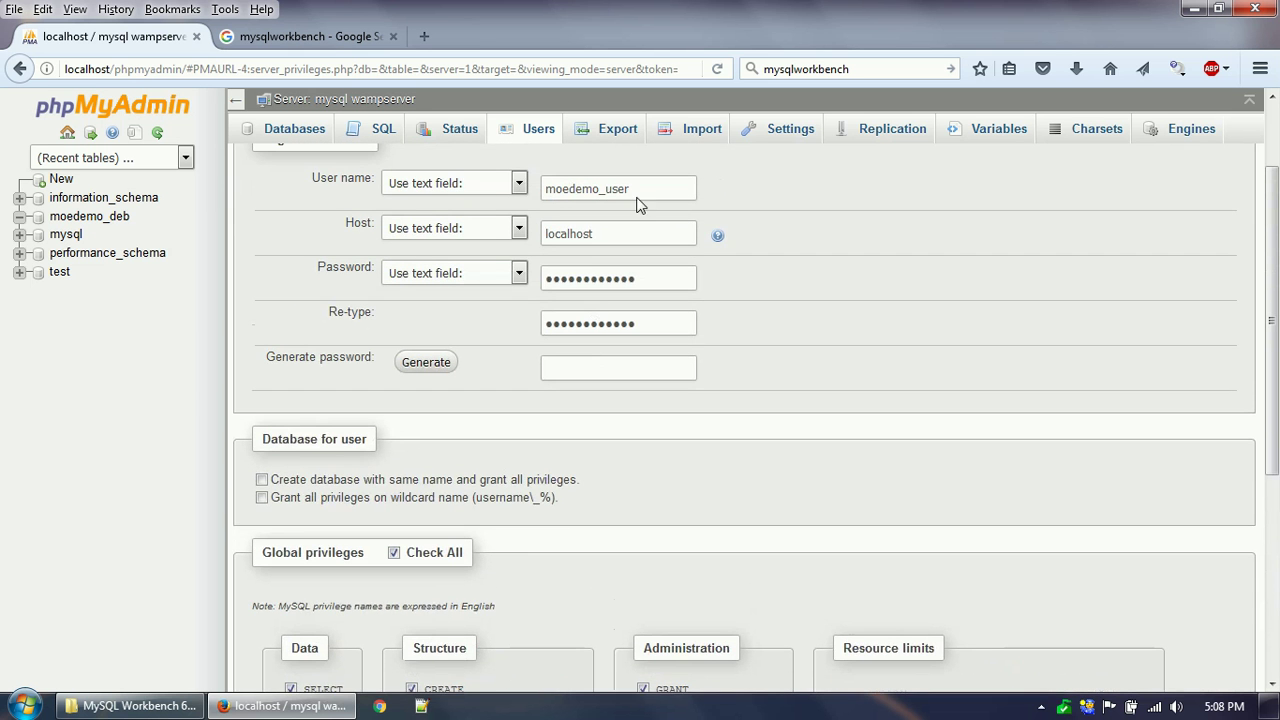
scroll(656, 422, down, 5)
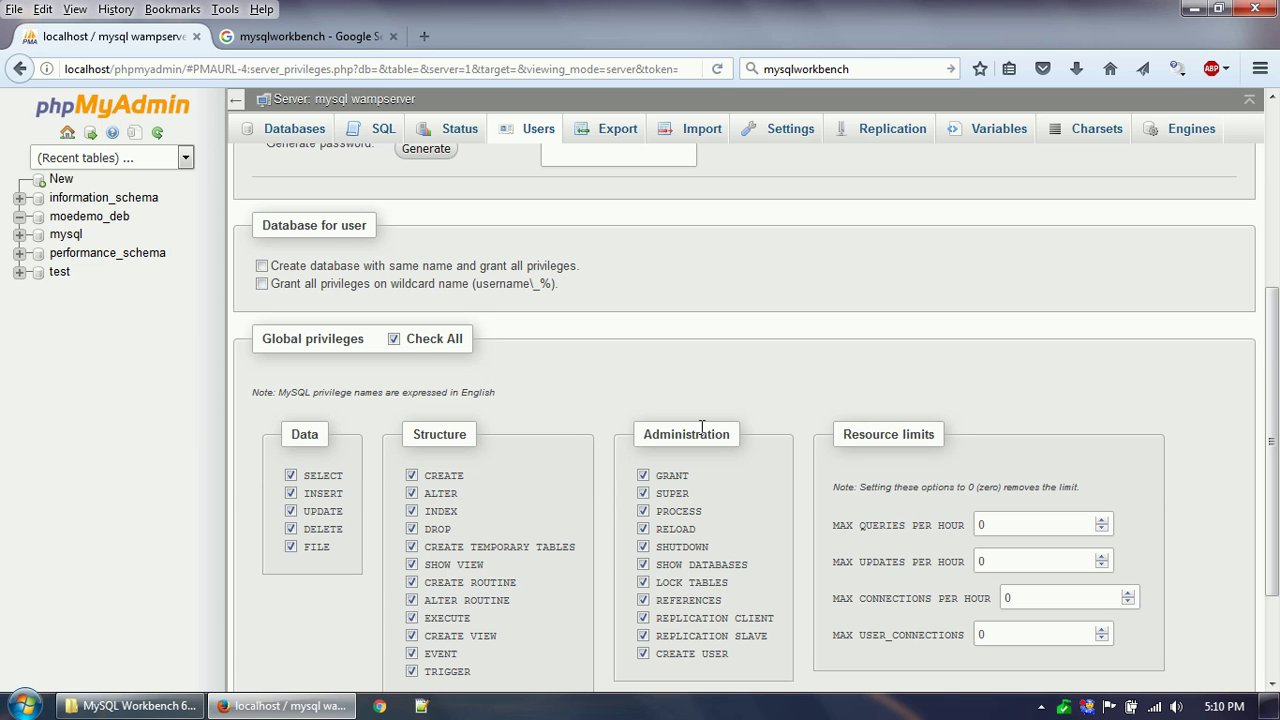
Briefly try SELECT alone, then re-tick all global privileges.
click(394, 339)
click(307, 474)
scroll(586, 527, down, 2)
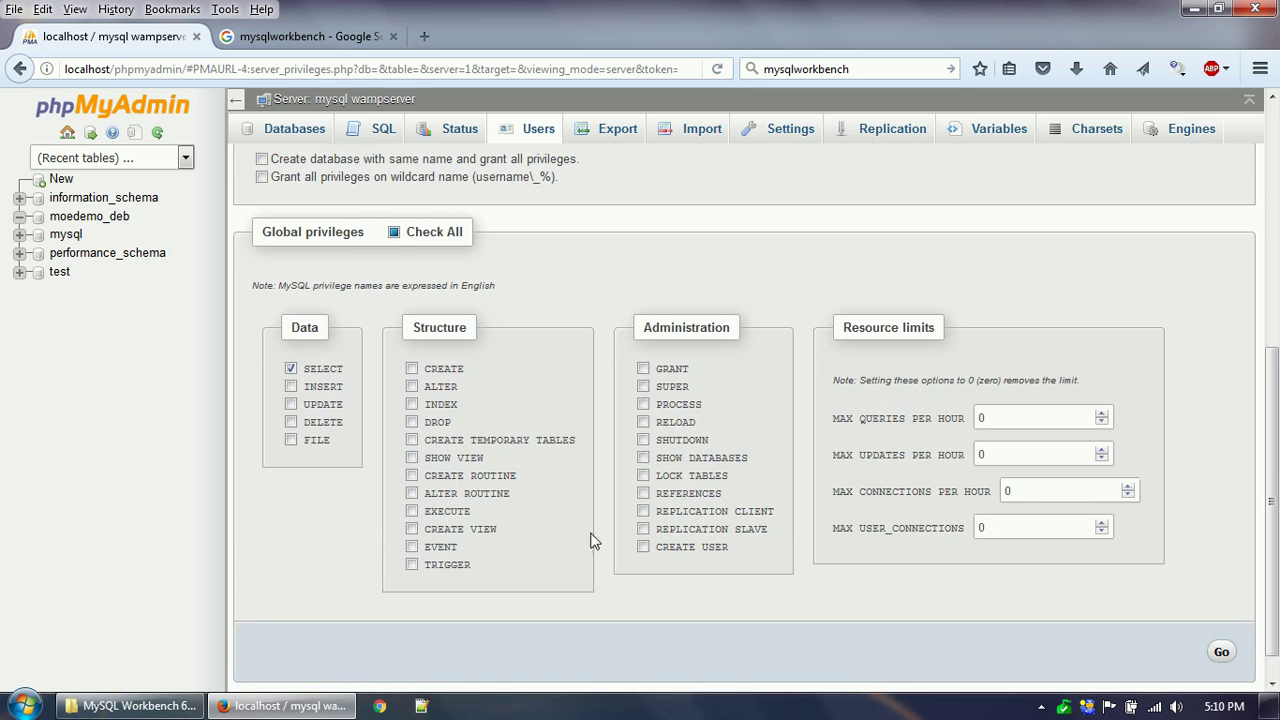
click(394, 232)
click(394, 232)
scroll(594, 354, up, 4)
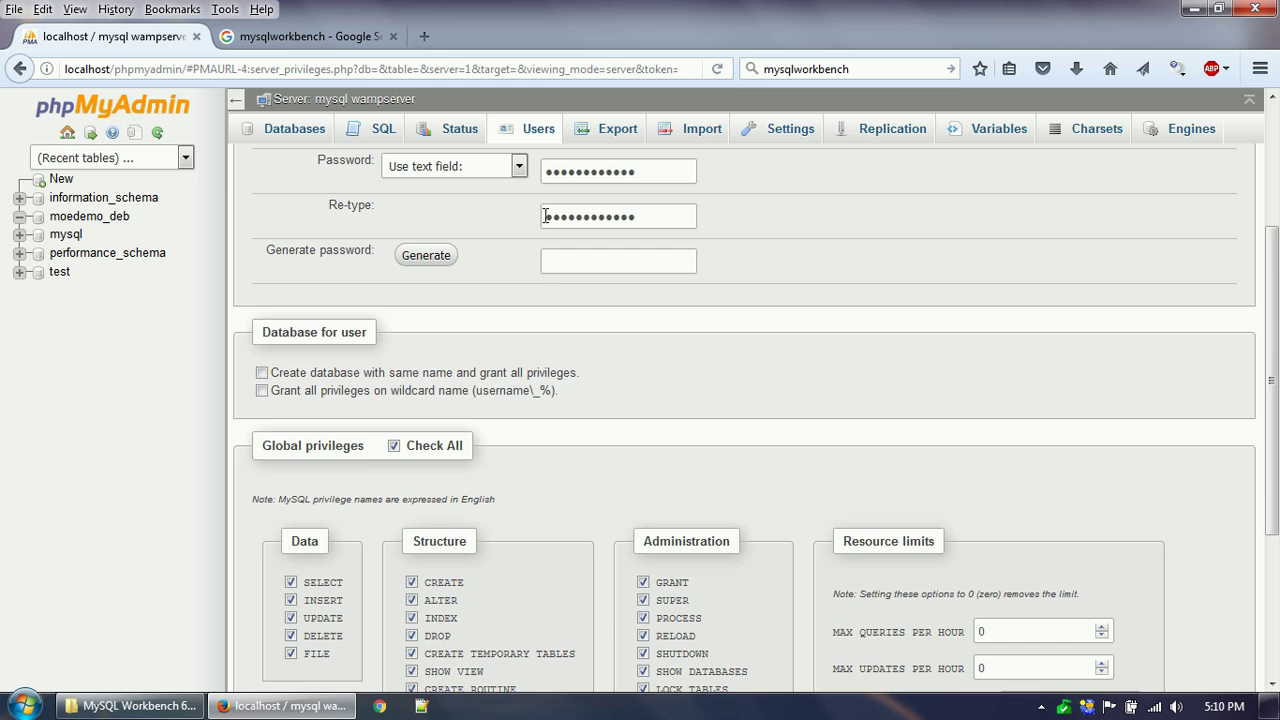
scroll(599, 332, up, 4)
scroll(686, 423, down, 5)
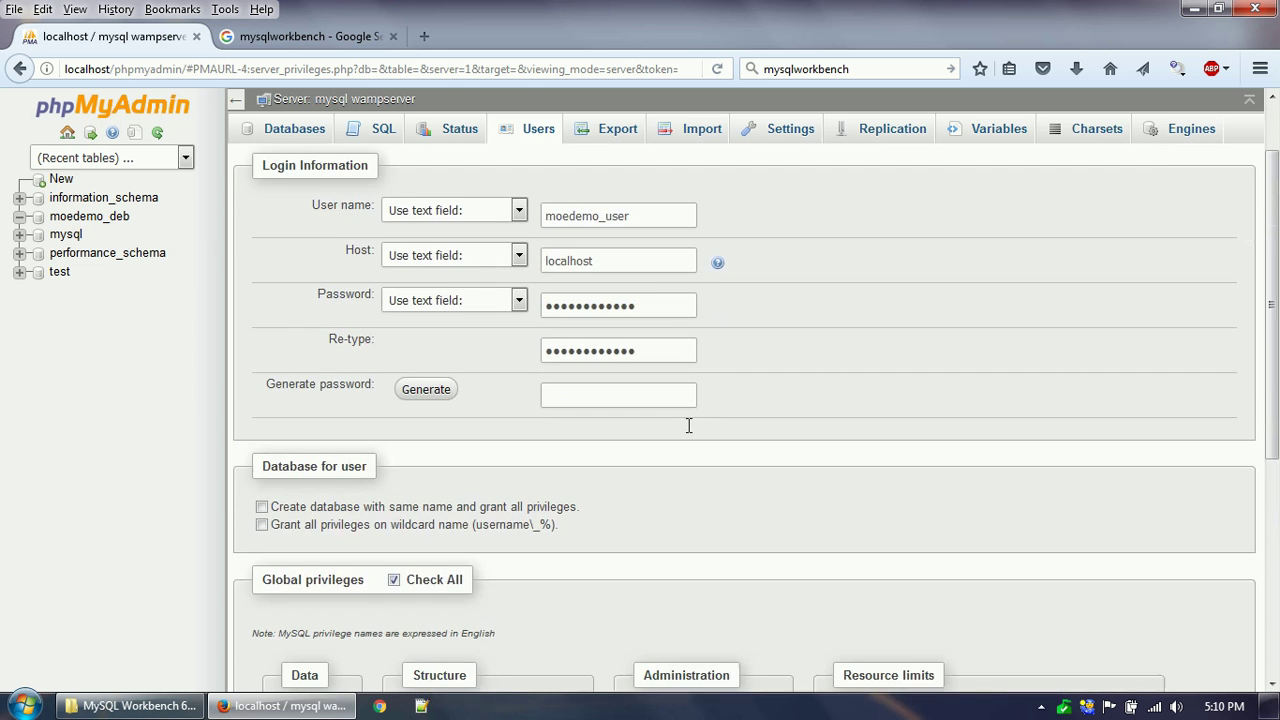
scroll(770, 540, down, 1)
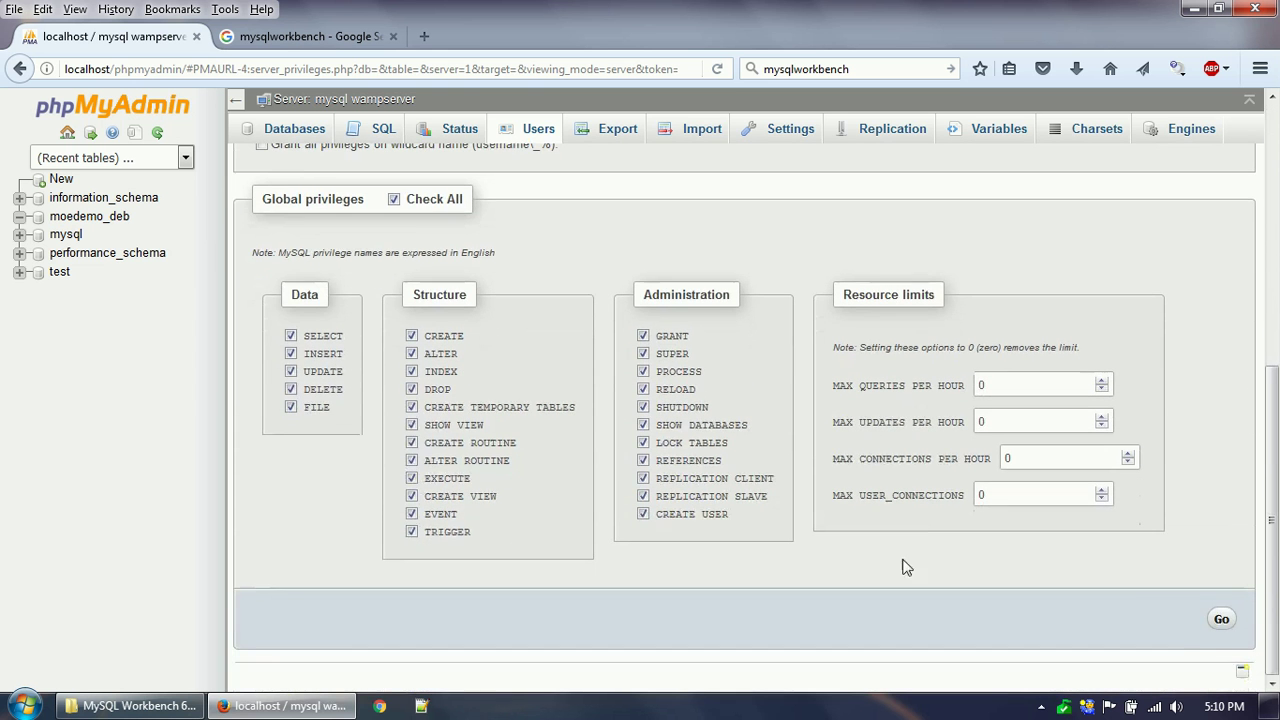
Submit the moedemo_user account and return to the Databases list.
click(1222, 621)
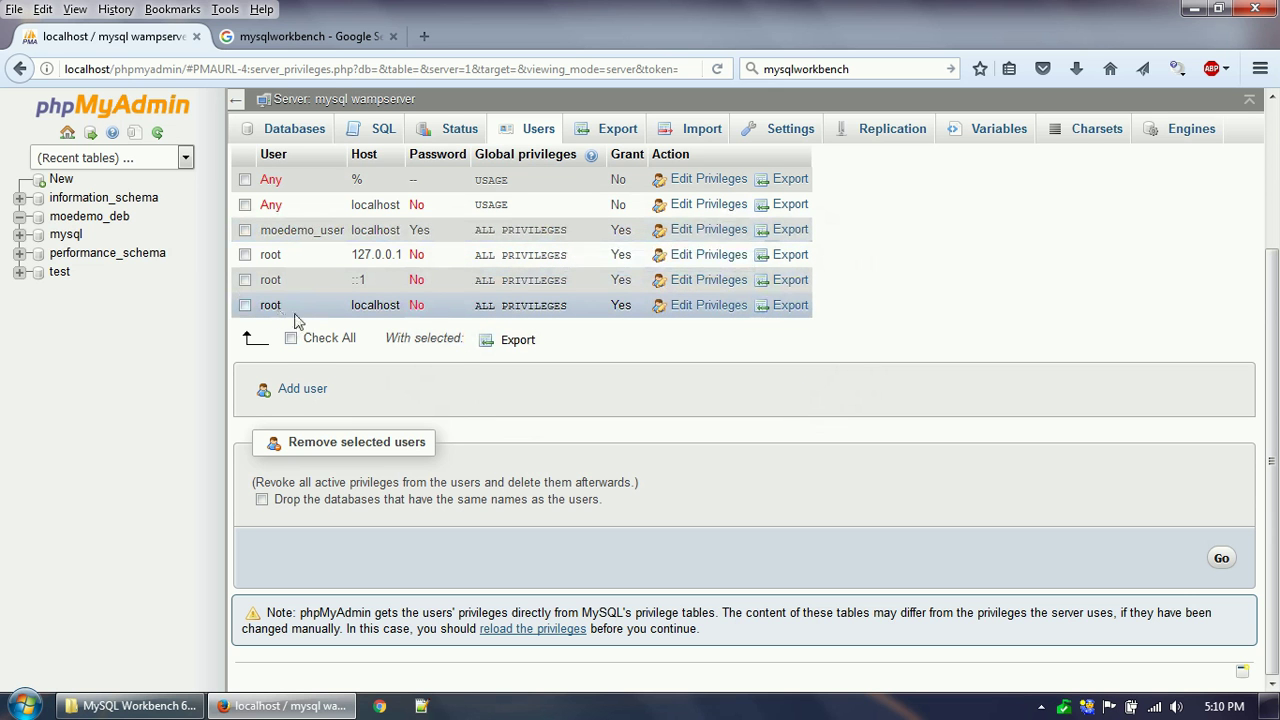
click(296, 132)
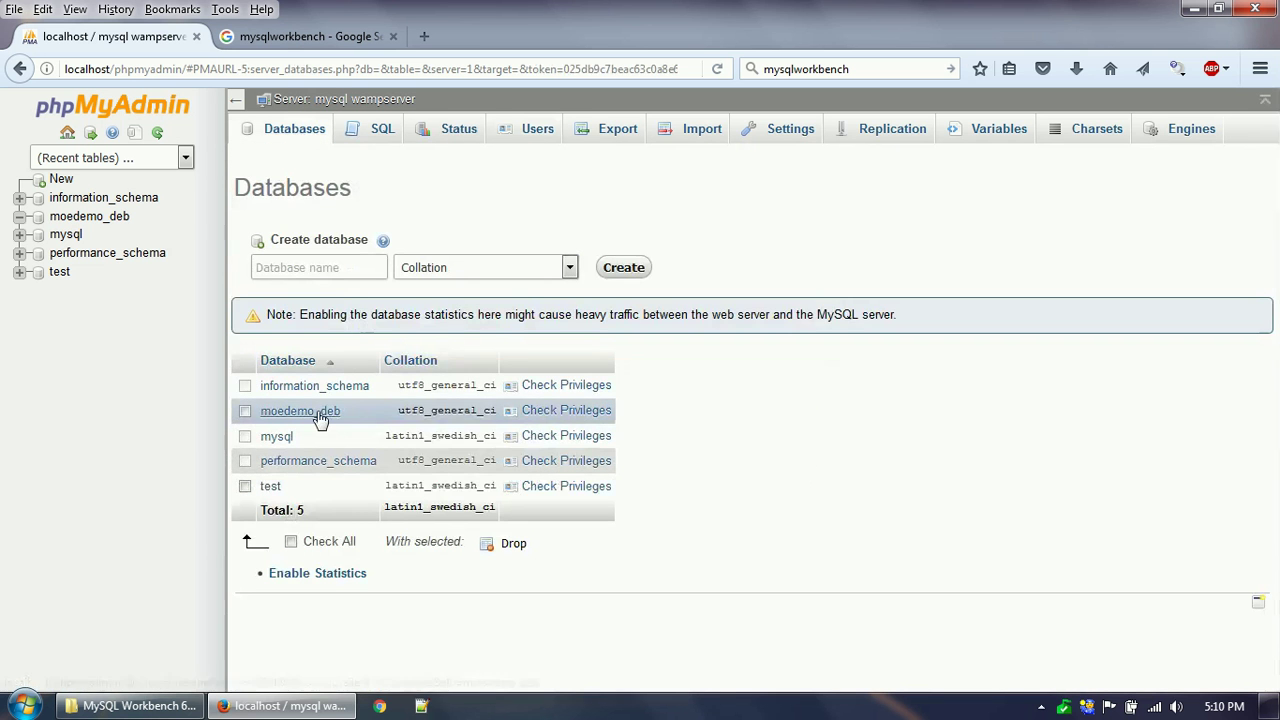
In moedemo_deb, start a new table moedemo_table1 with 4 columns.
click(318, 416)
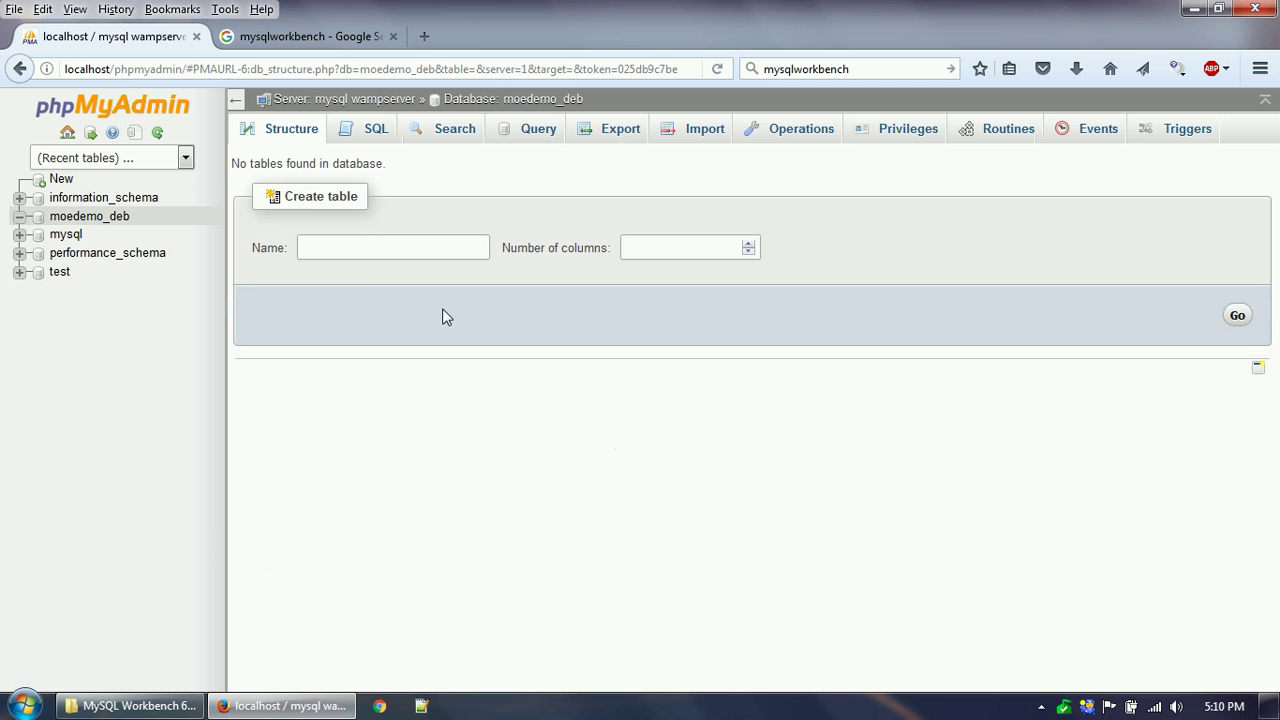
click(383, 251)
text(moedemo_table1)
click(684, 259)
text(4)
click(1237, 317)
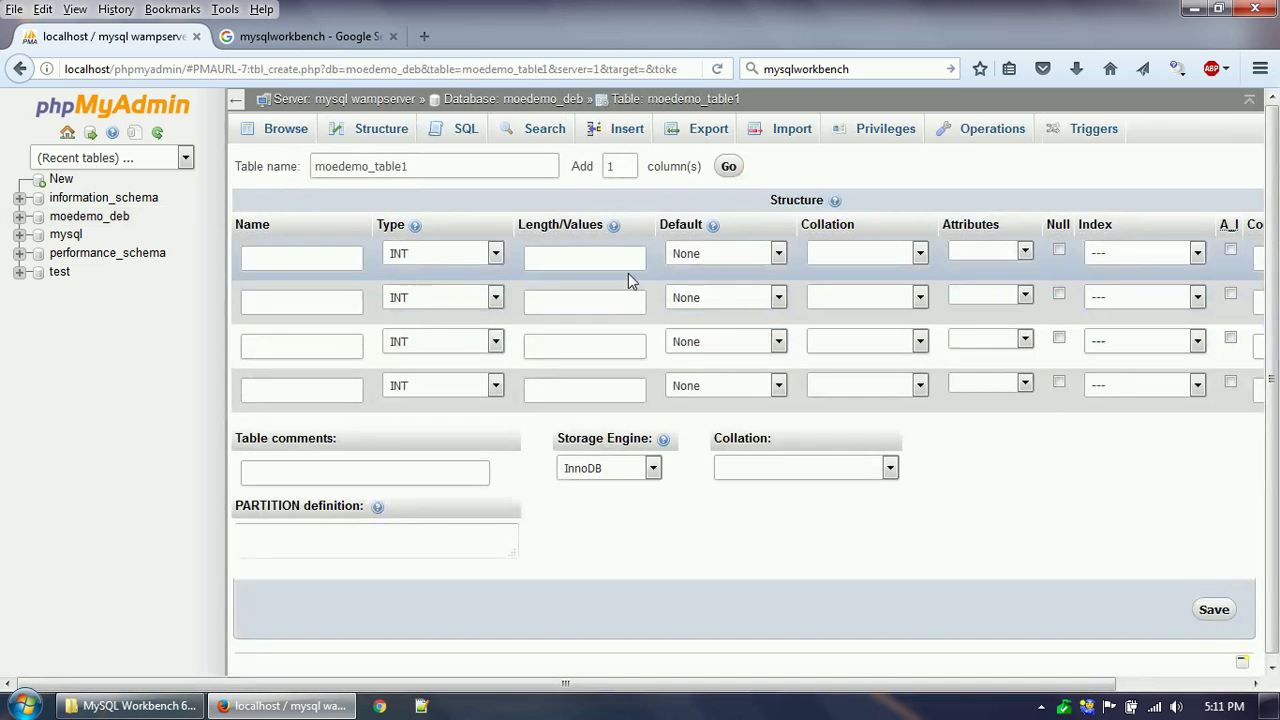
Define the id column as UNSIGNED, primary key and auto-increment.
click(334, 251)
click(1015, 257)
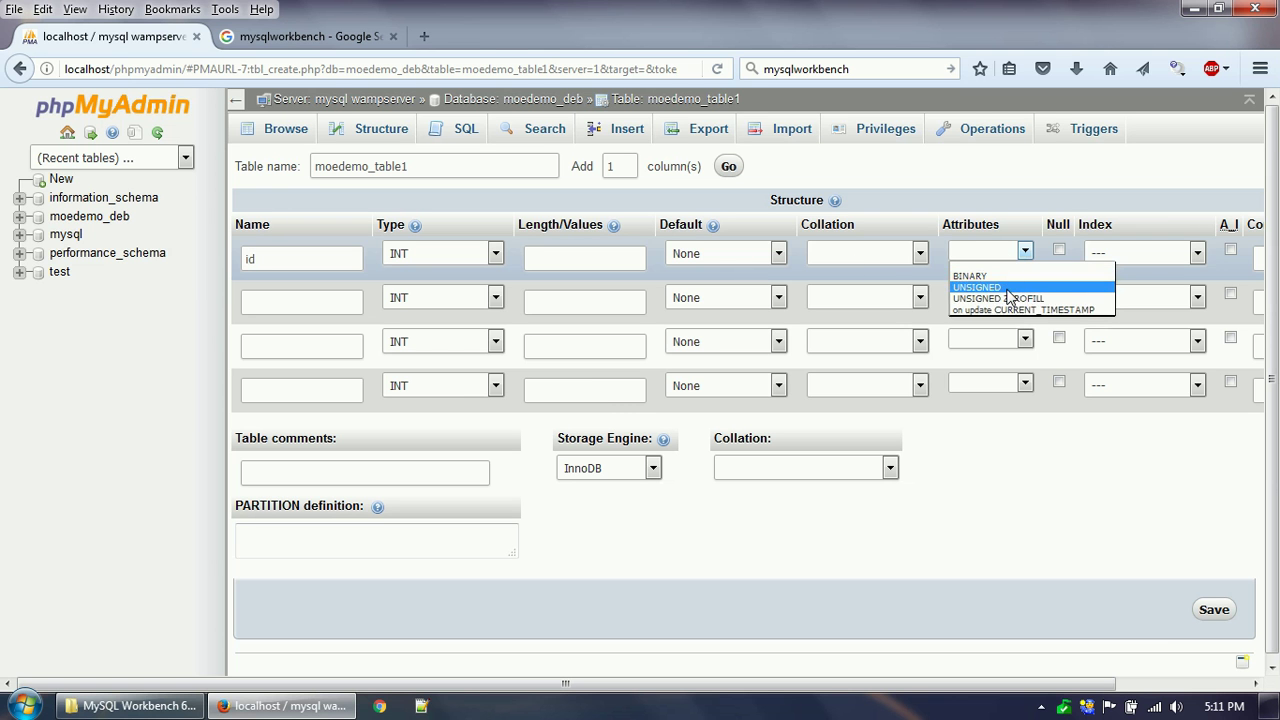
click(1010, 289)
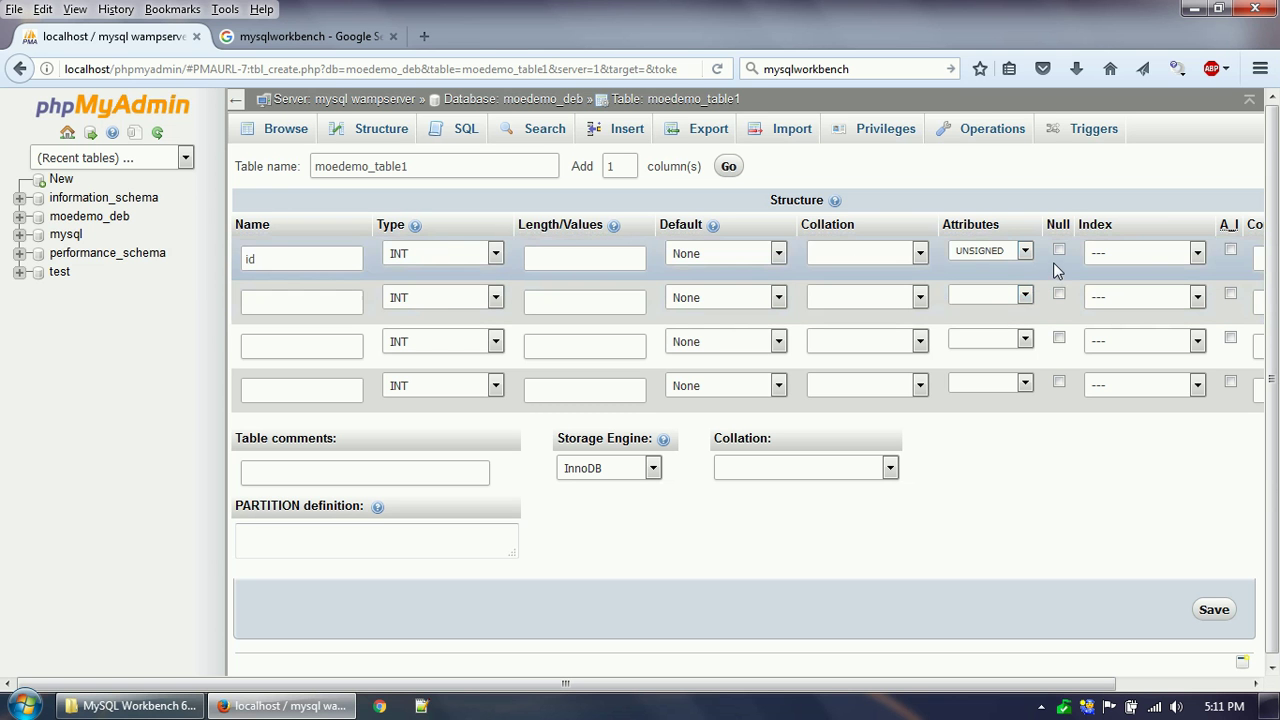
click(1143, 253)
click(1150, 289)
click(1230, 251)
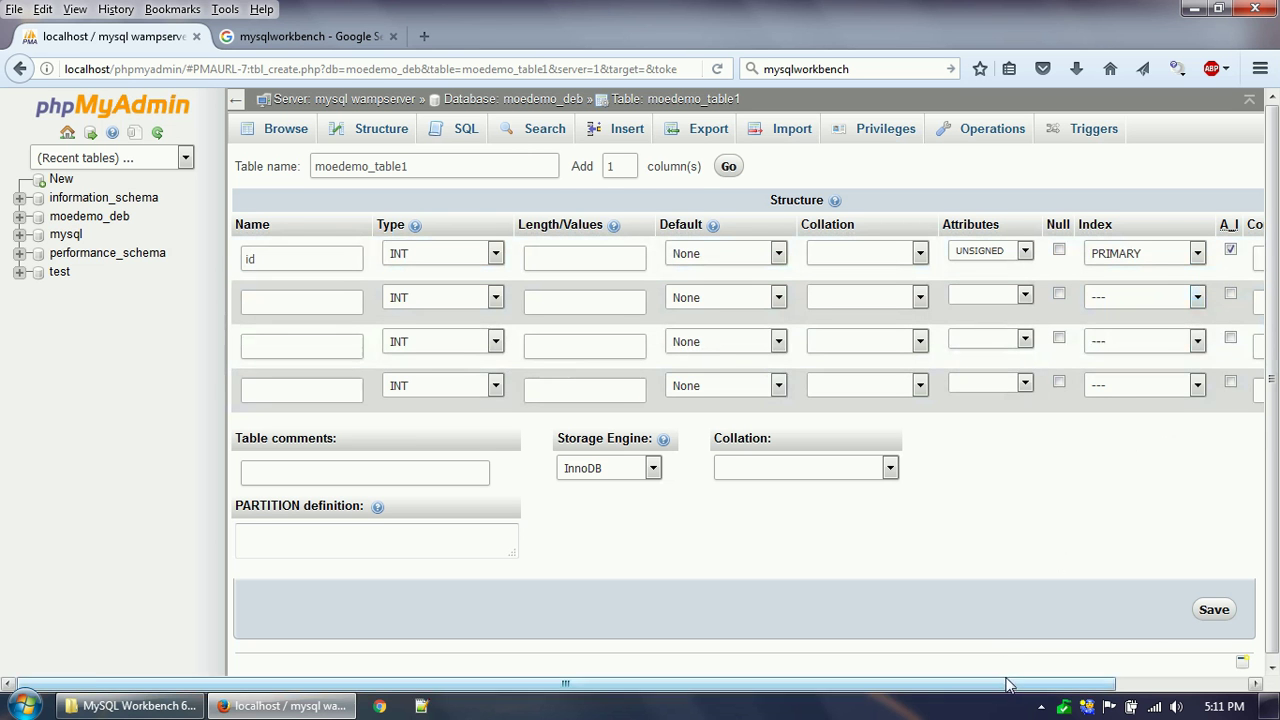
drag(1008, 686, 828, 711)
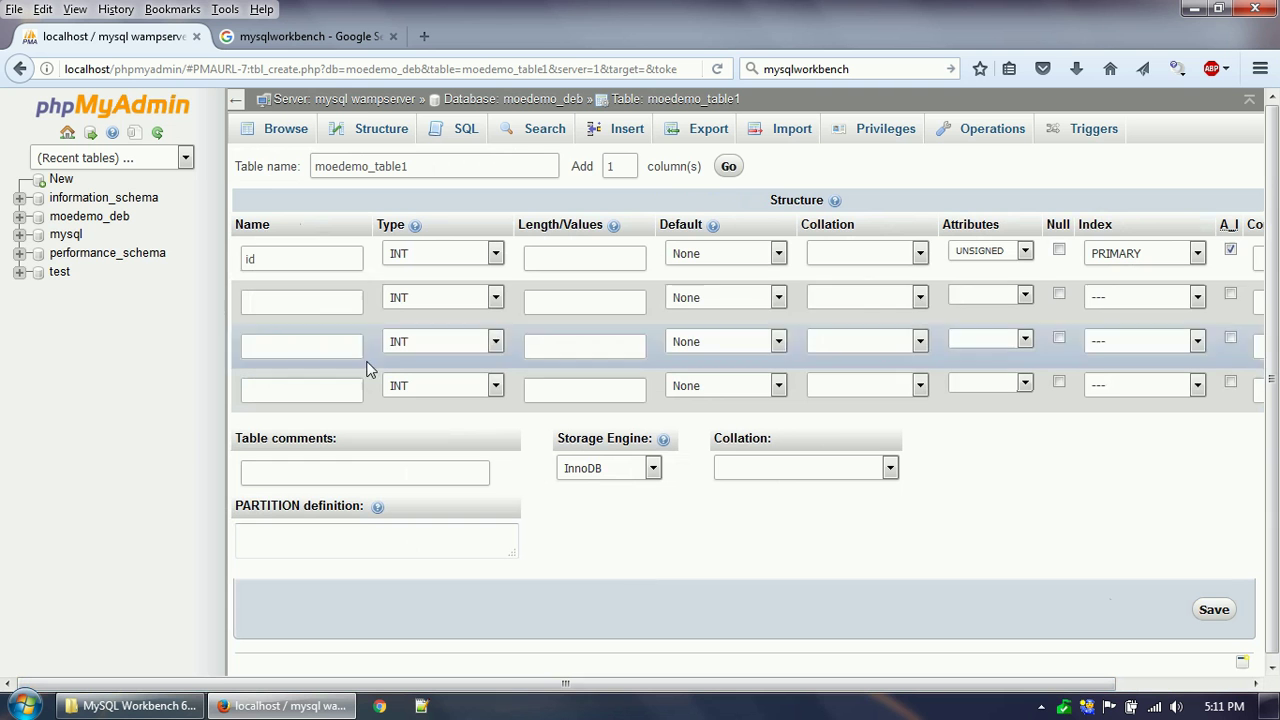
Add a name column of type VARCHAR with length 200.
click(333, 305)
text(name)
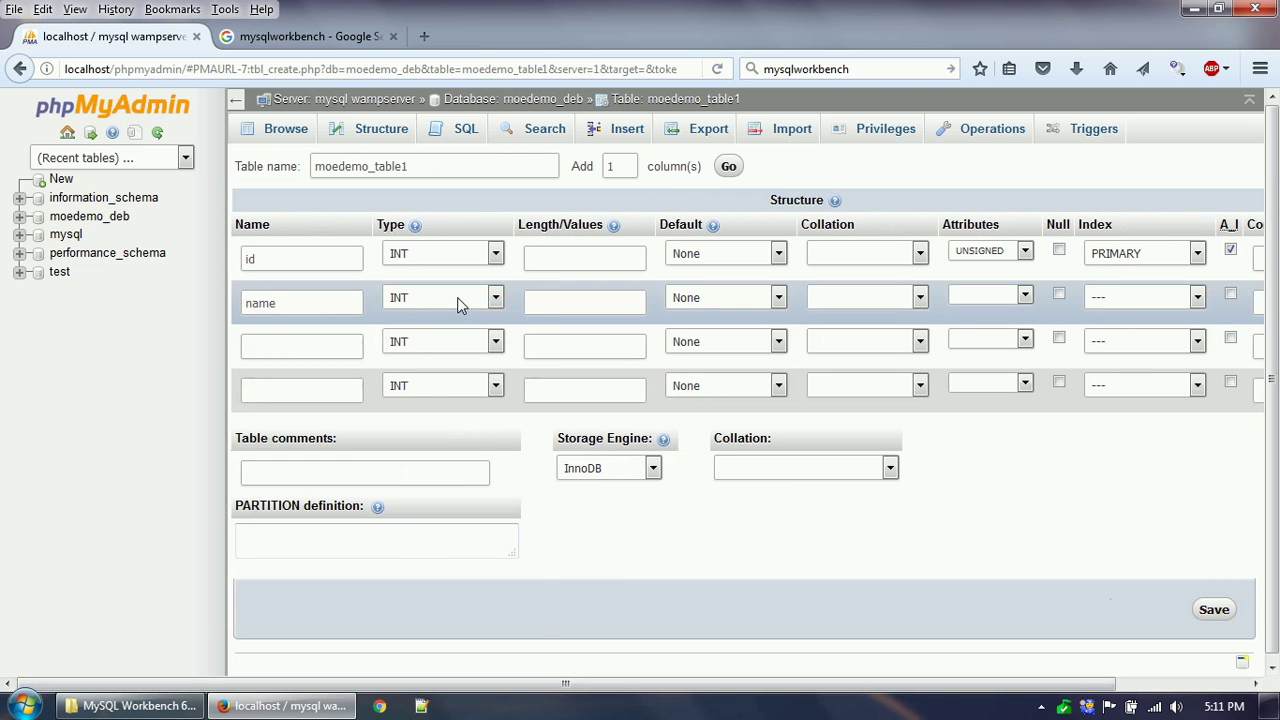
click(457, 297)
click(455, 335)
click(557, 297)
text(200)
Add a password column of type VARCHAR with length 100.
click(321, 348)
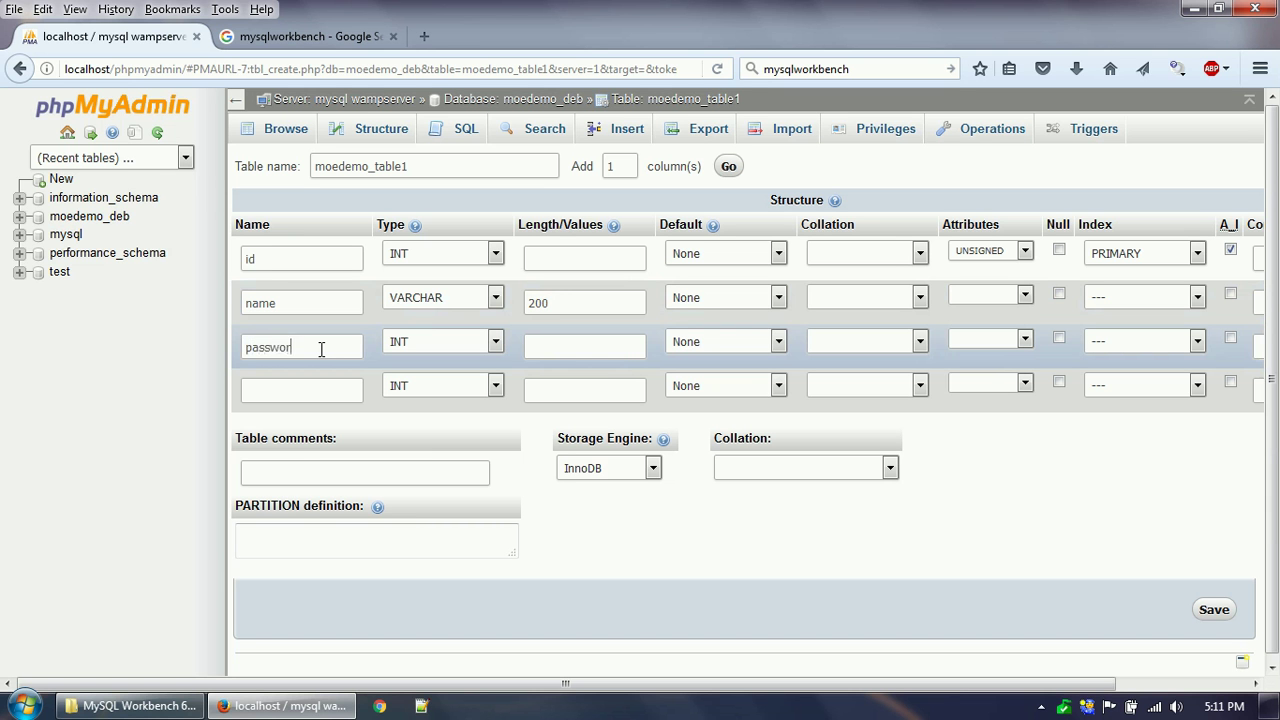
click(431, 346)
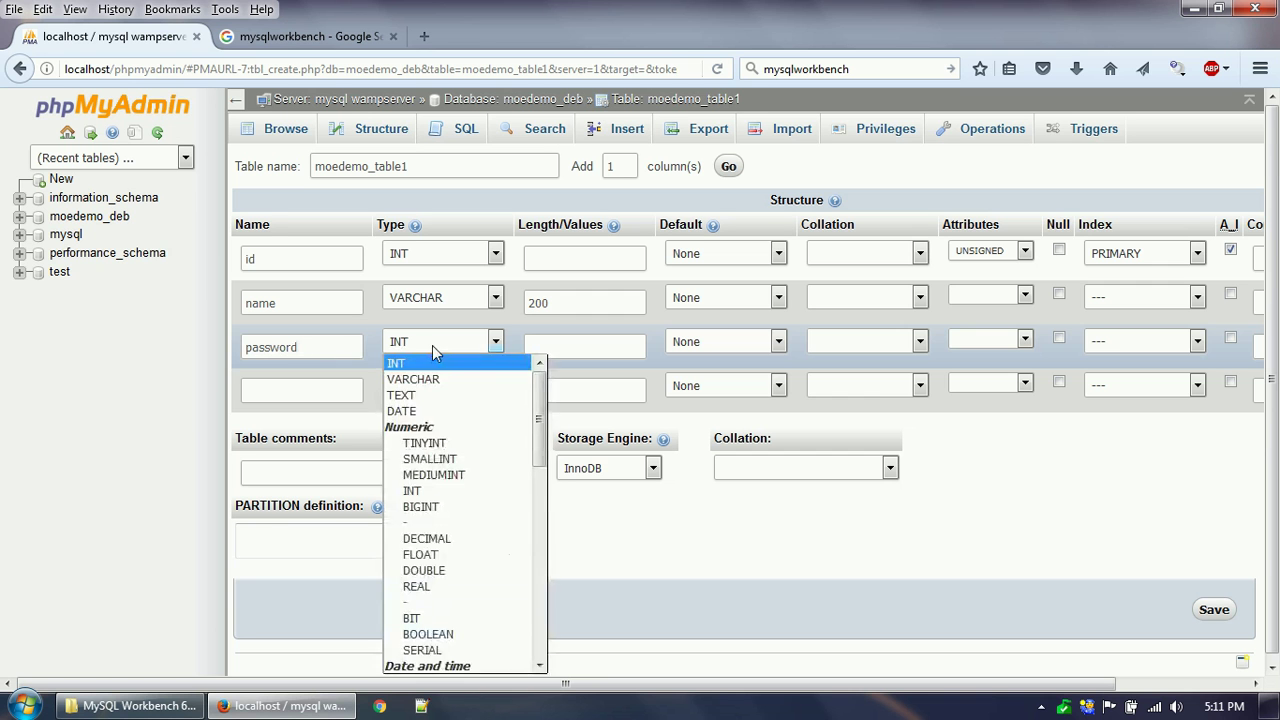
click(442, 374)
click(593, 345)
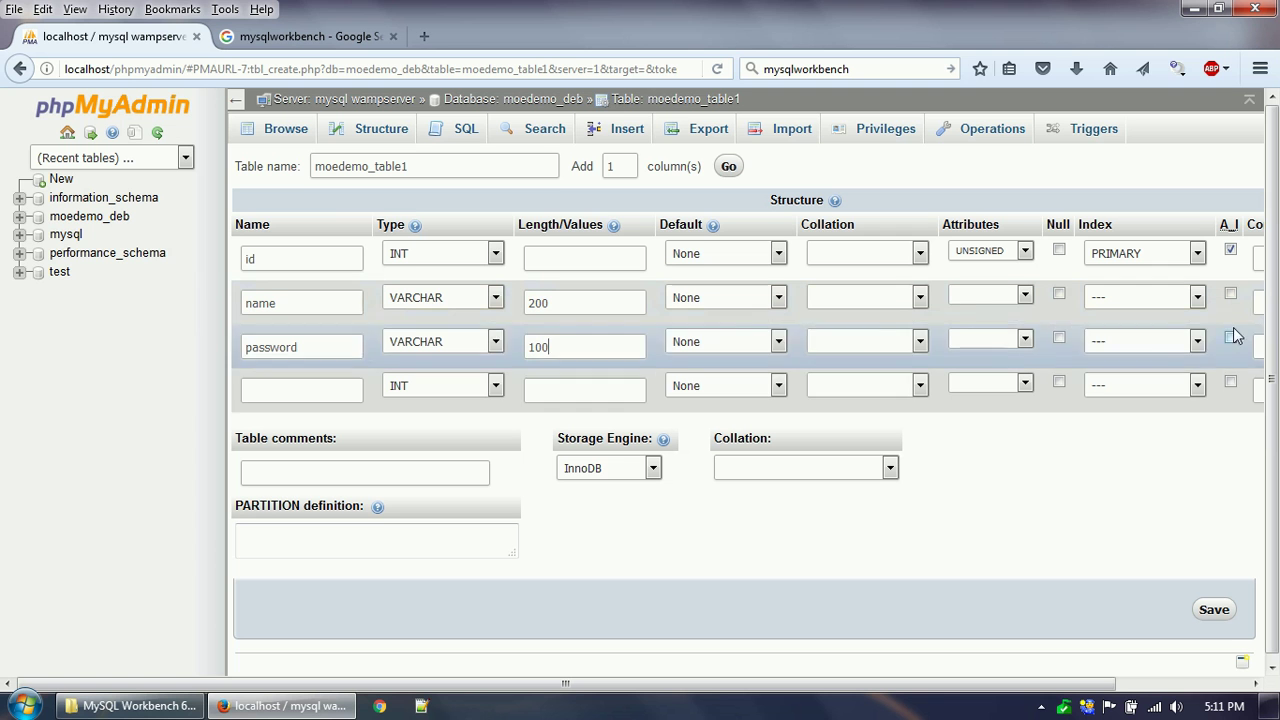
Add the address column as VARCHAR with length 250.
click(275, 390)
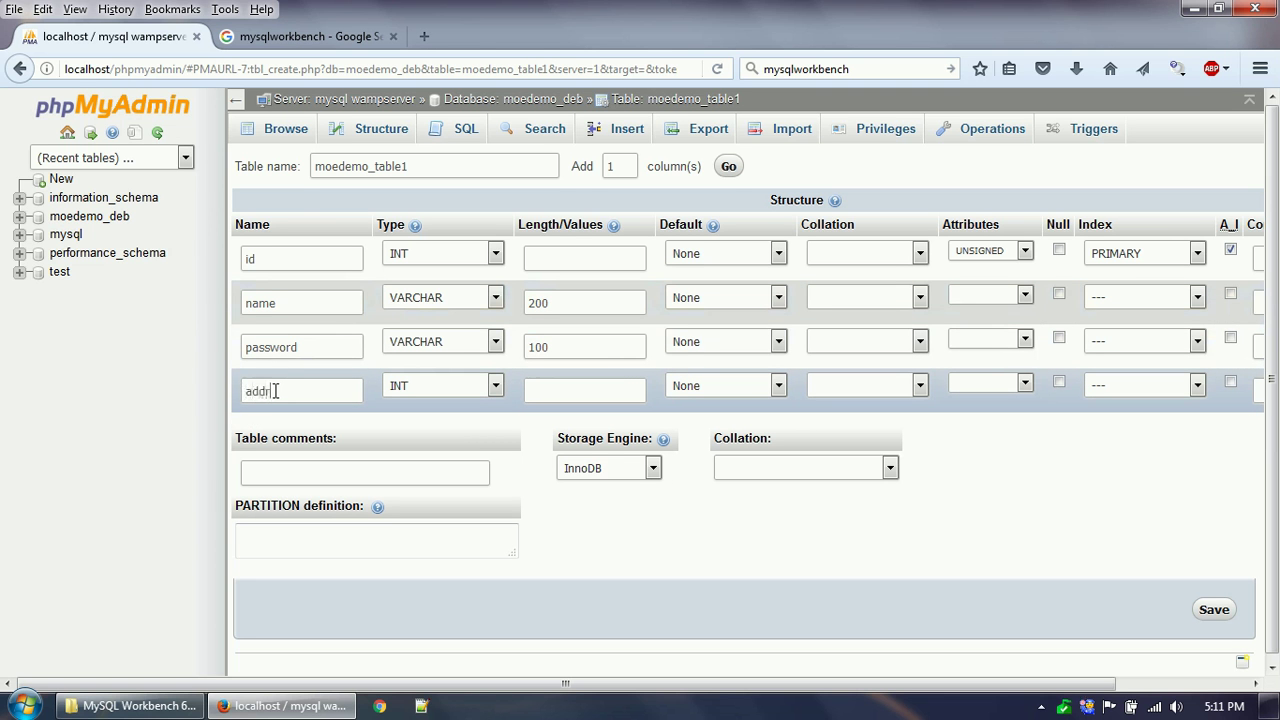
click(440, 386)
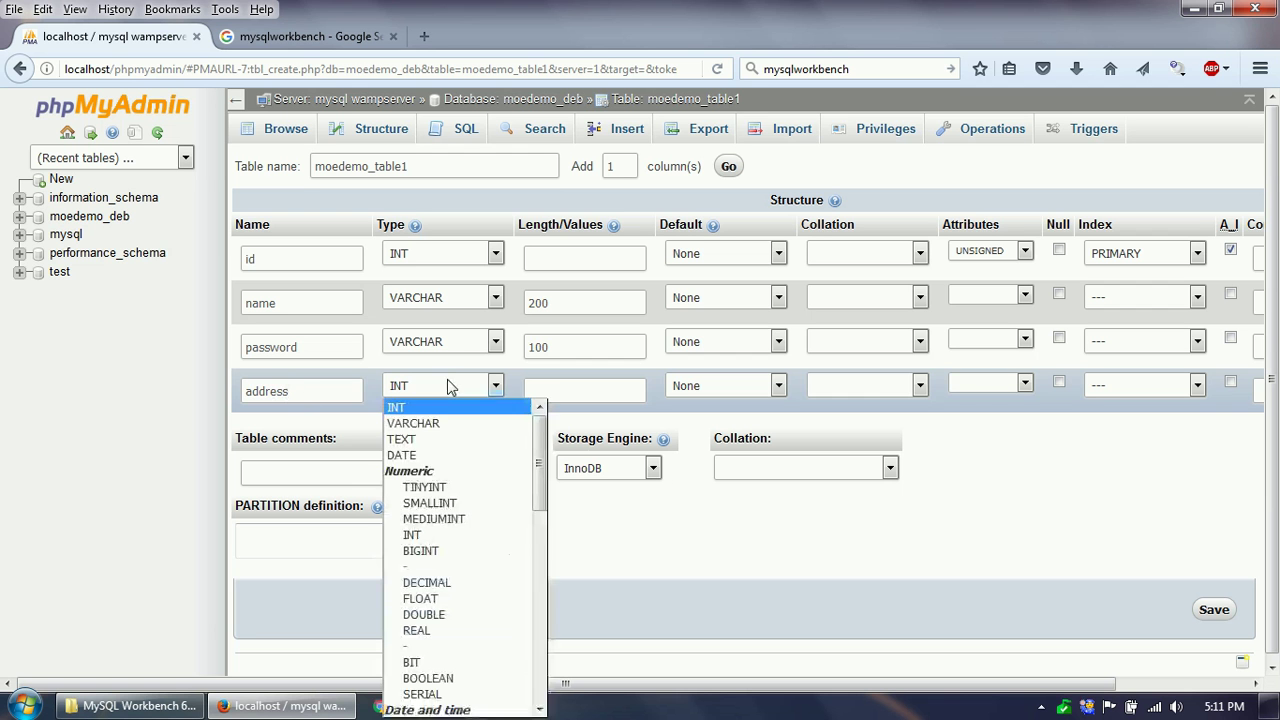
click(430, 420)
click(557, 390)
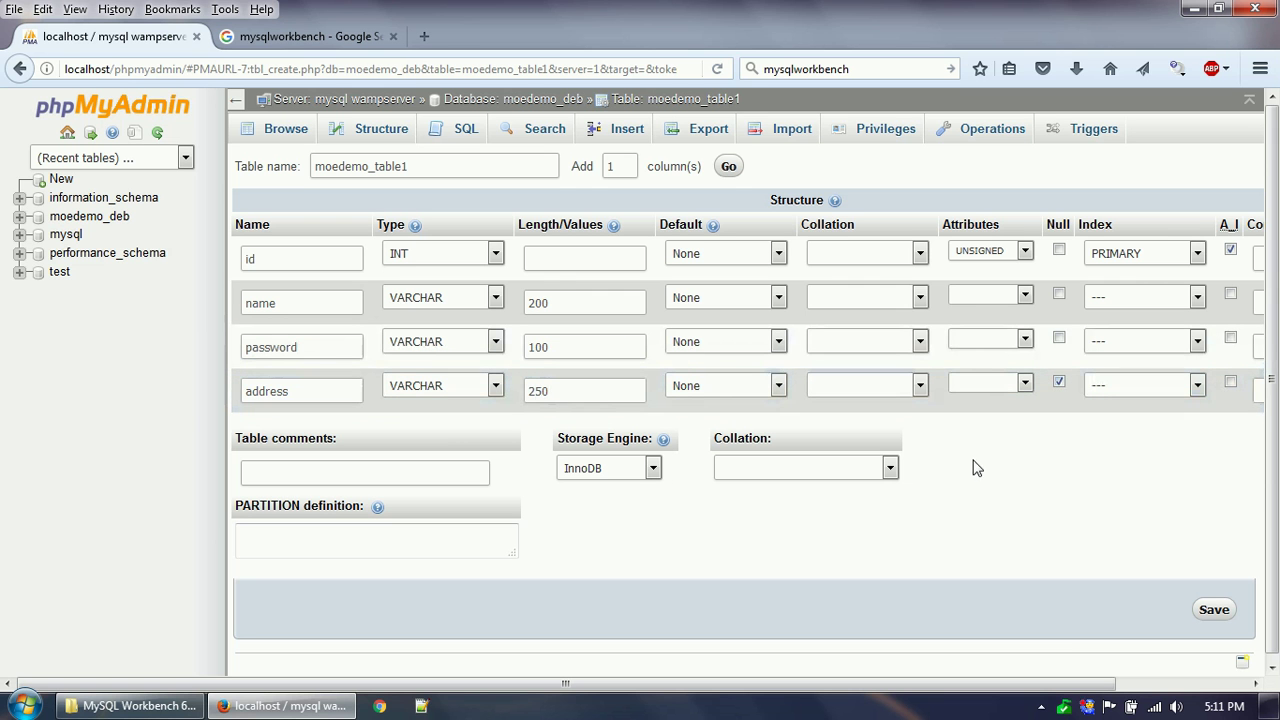
Save moedemo_table1, then view its structure and indexes, including the PRIMARY key on id.
click(1216, 612)
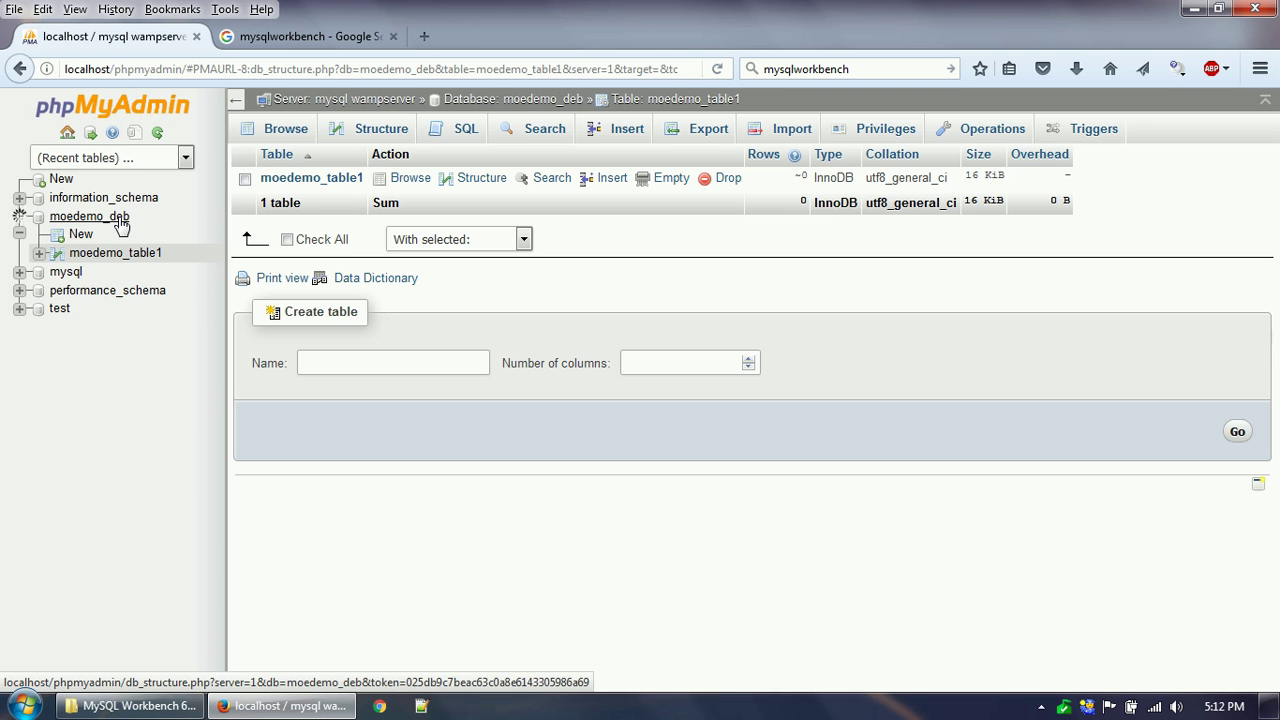
click(40, 254)
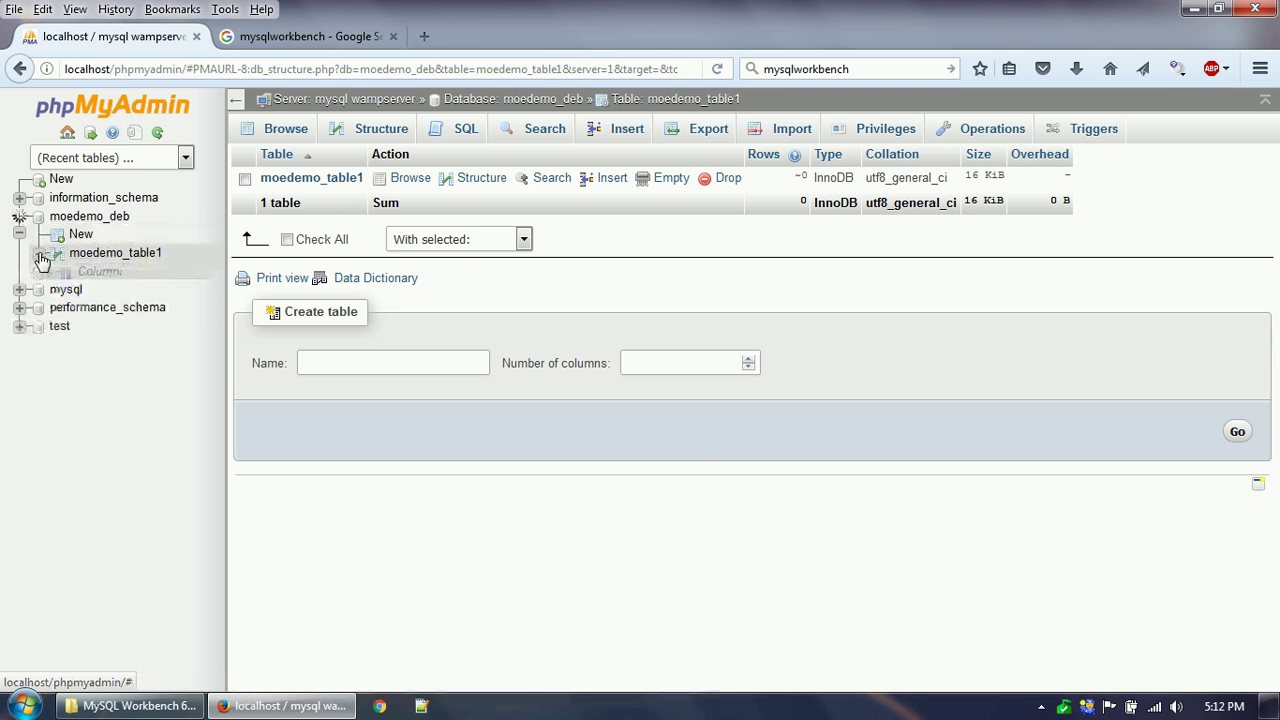
click(115, 256)
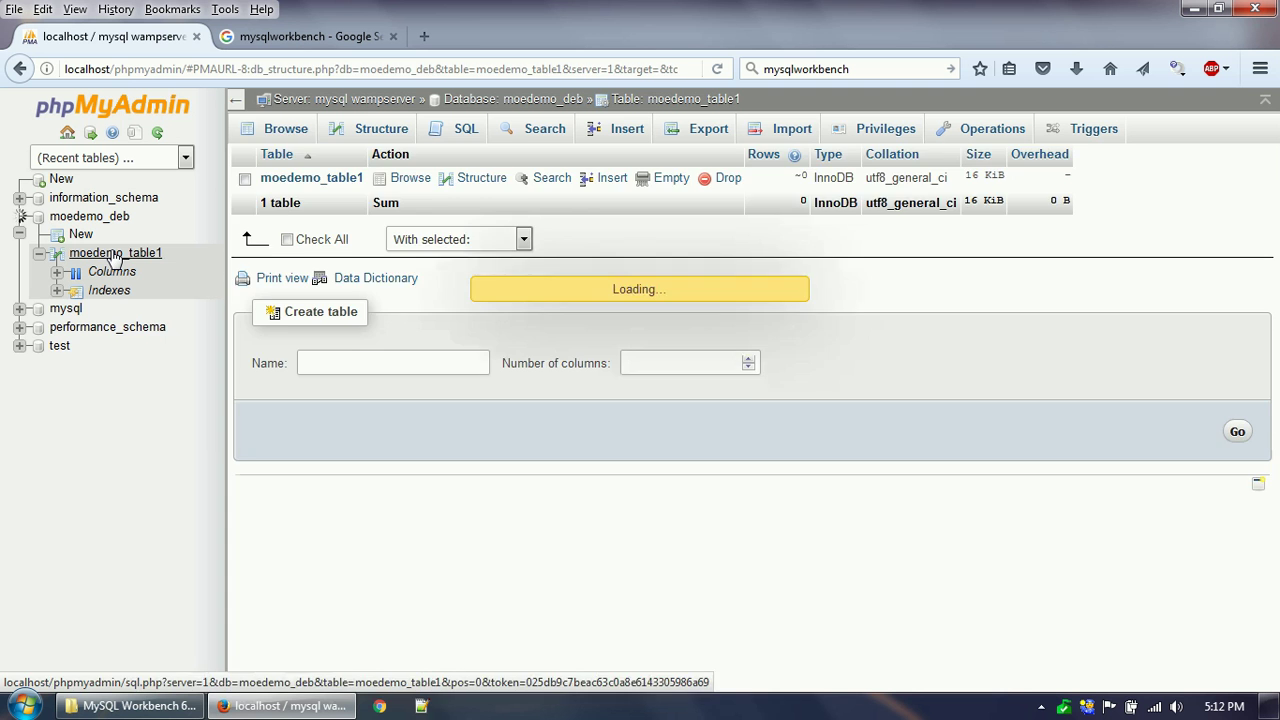
click(381, 134)
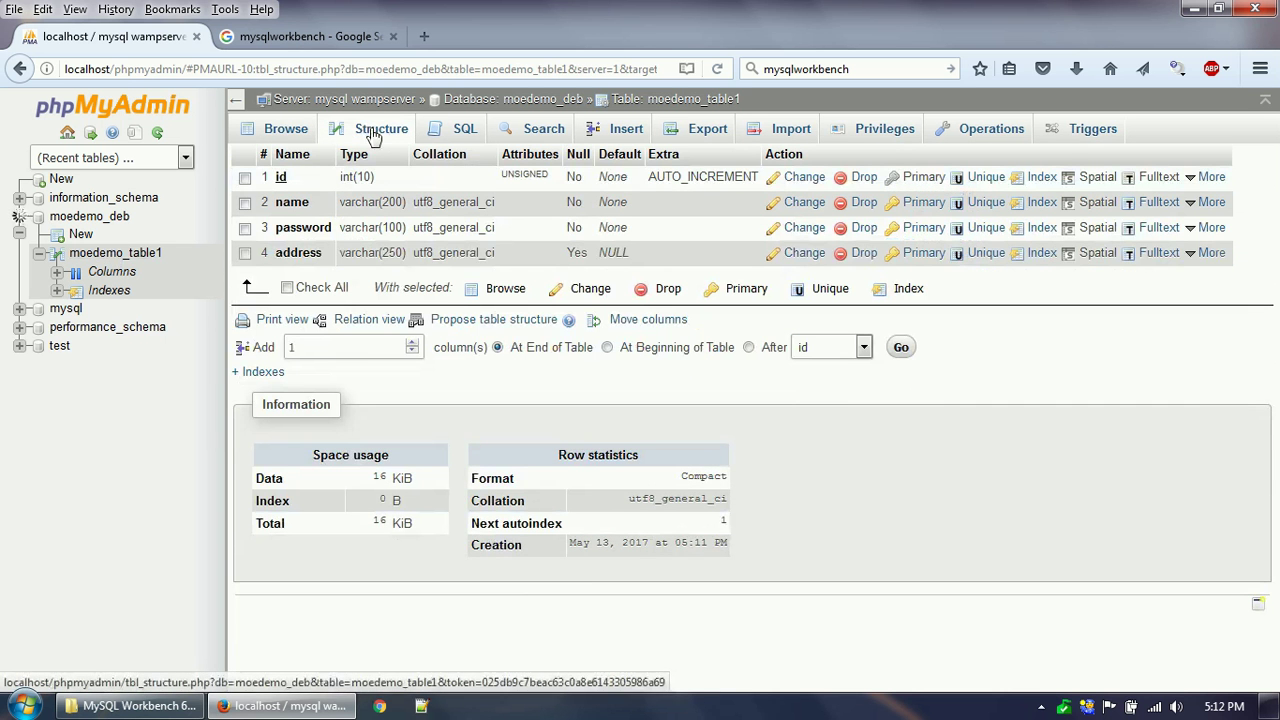
click(260, 372)
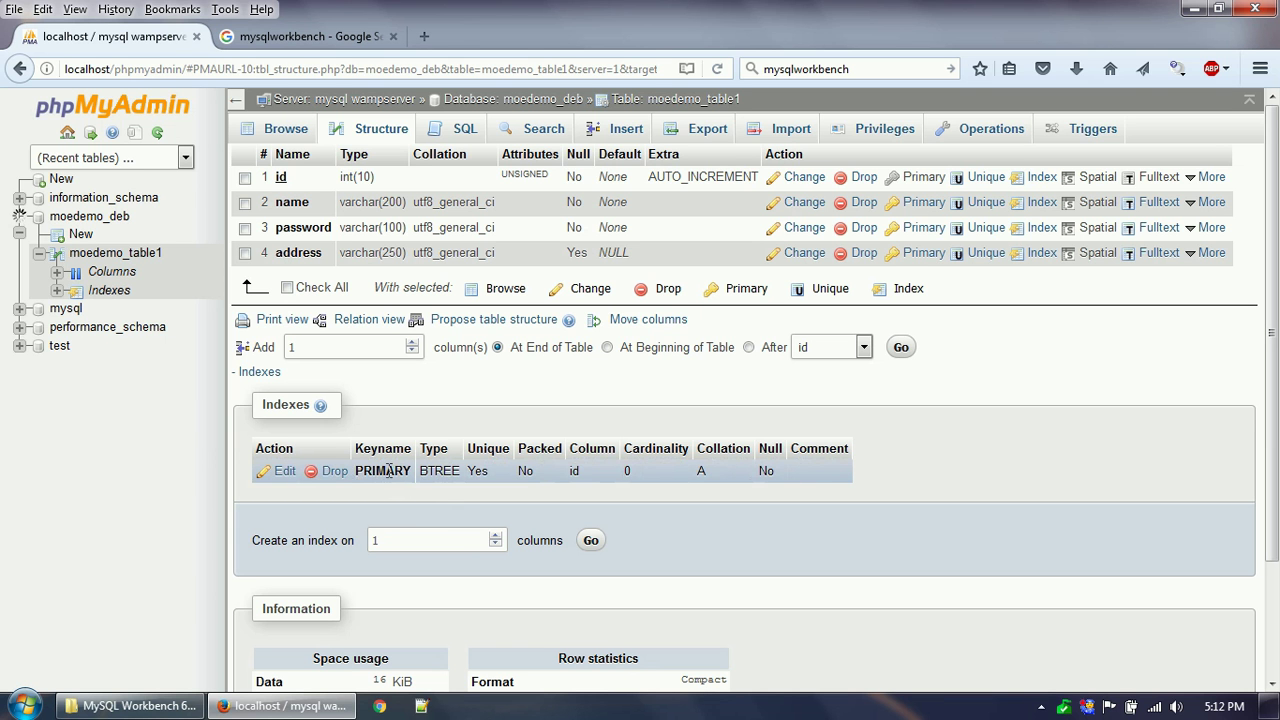
click(567, 471)
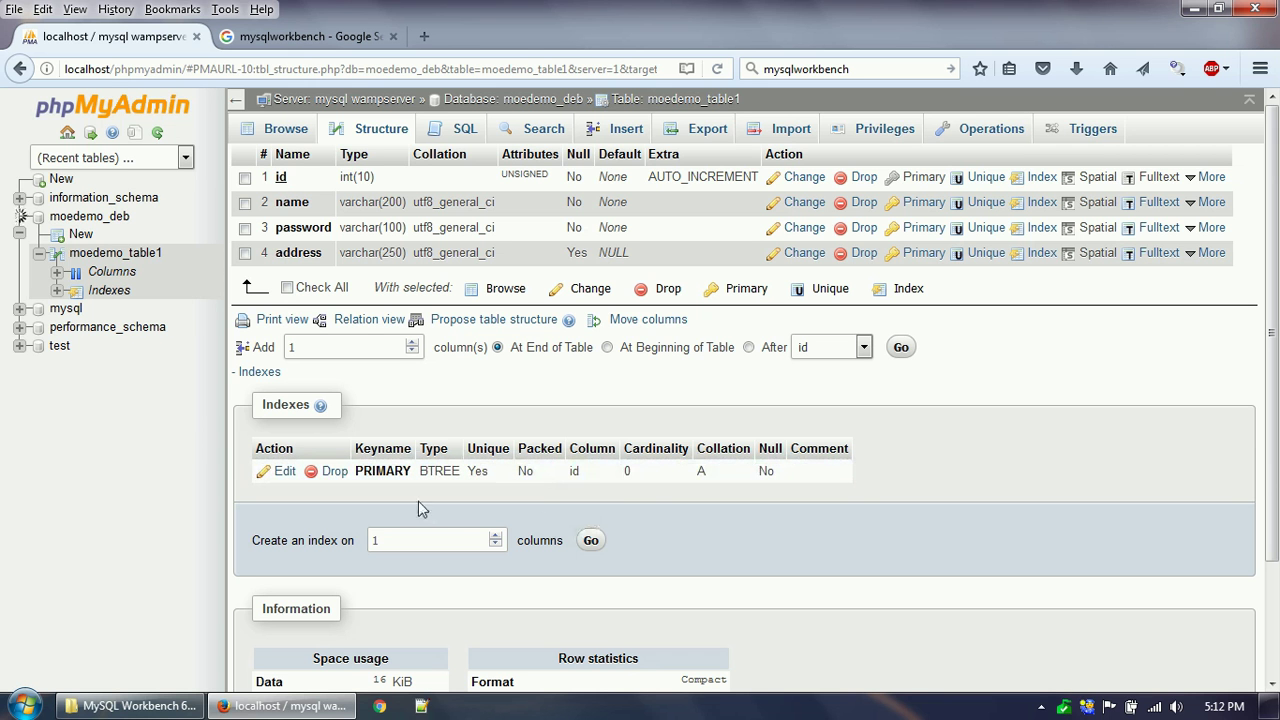
Create a plain INDEX type index on the name column, next to the PRIMARY key.
click(591, 541)
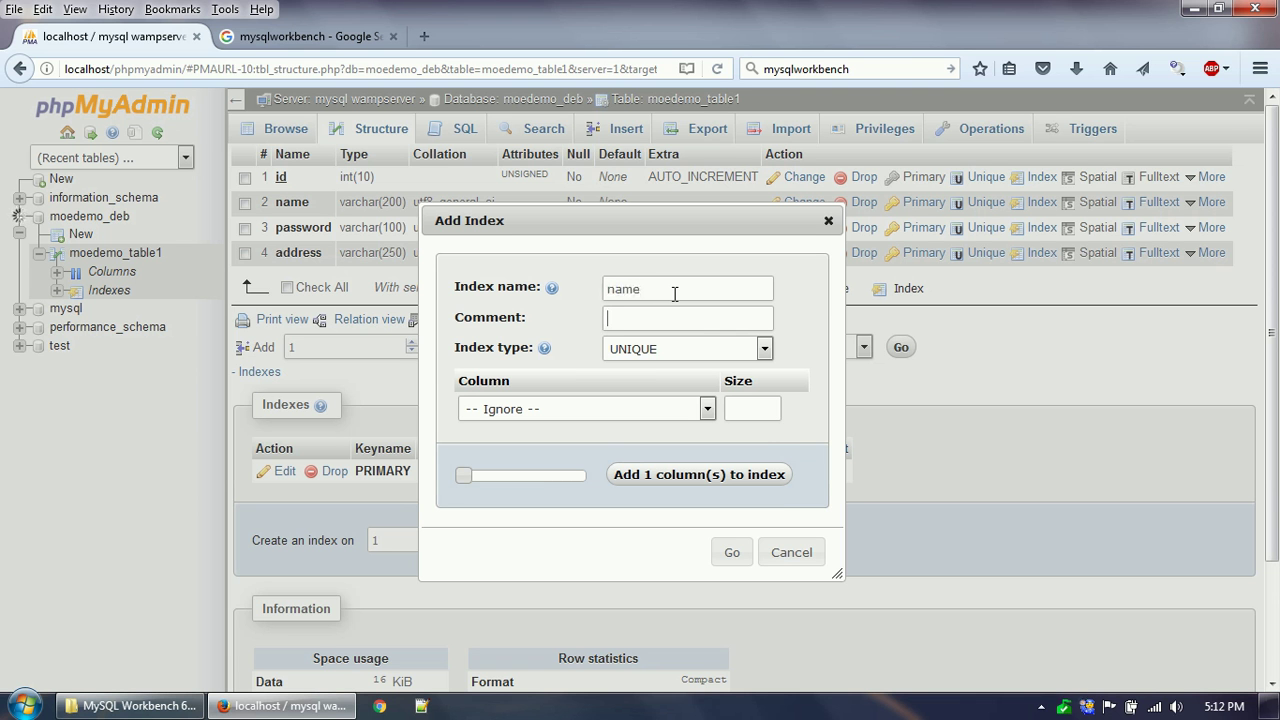
click(660, 350)
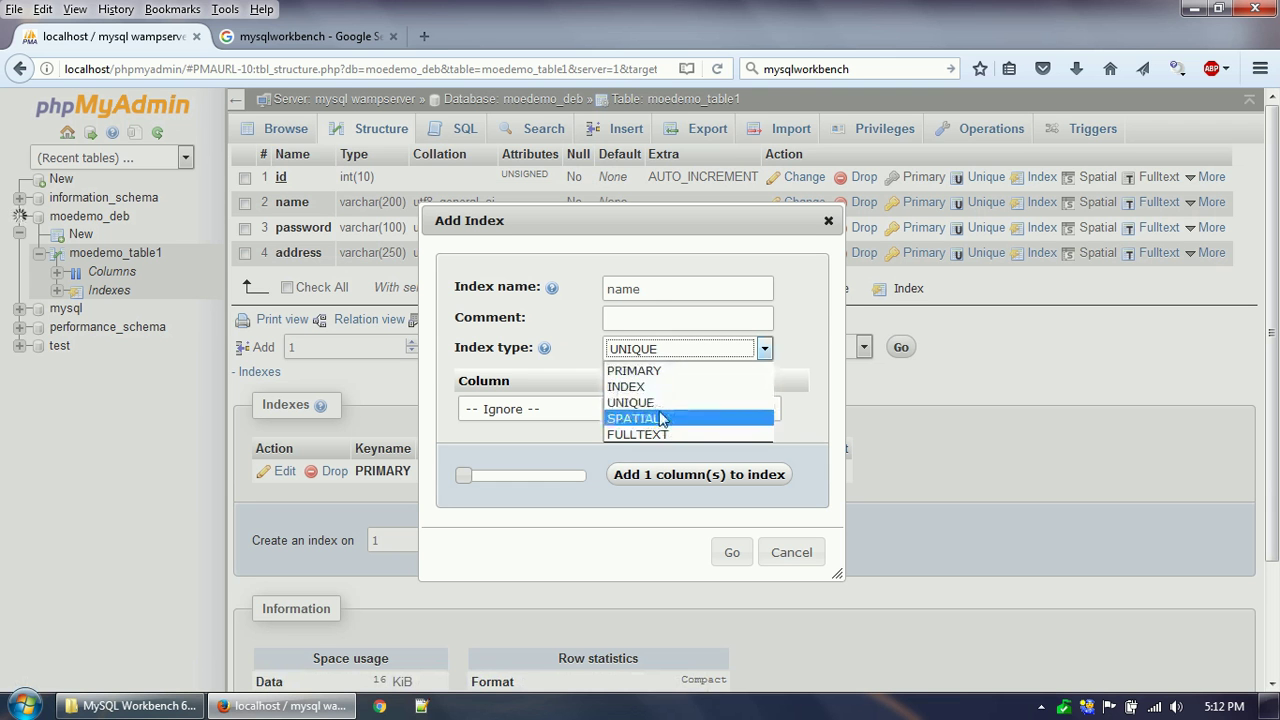
click(655, 386)
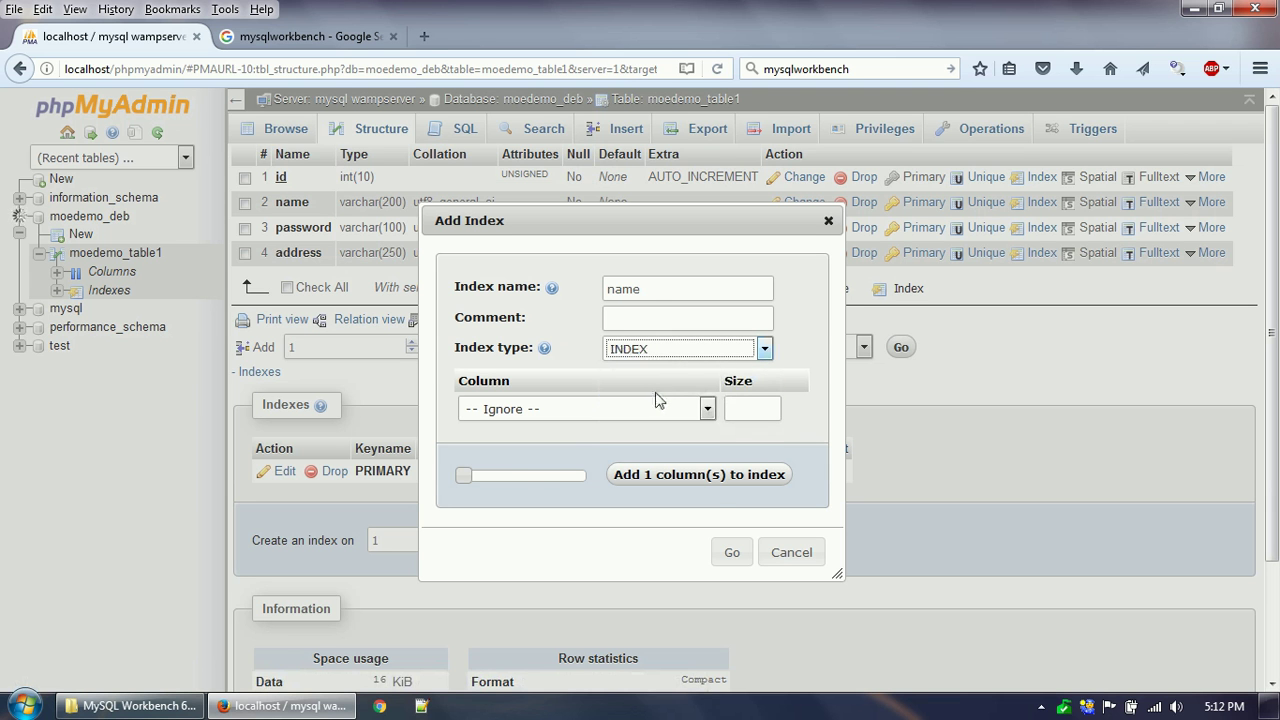
click(658, 405)
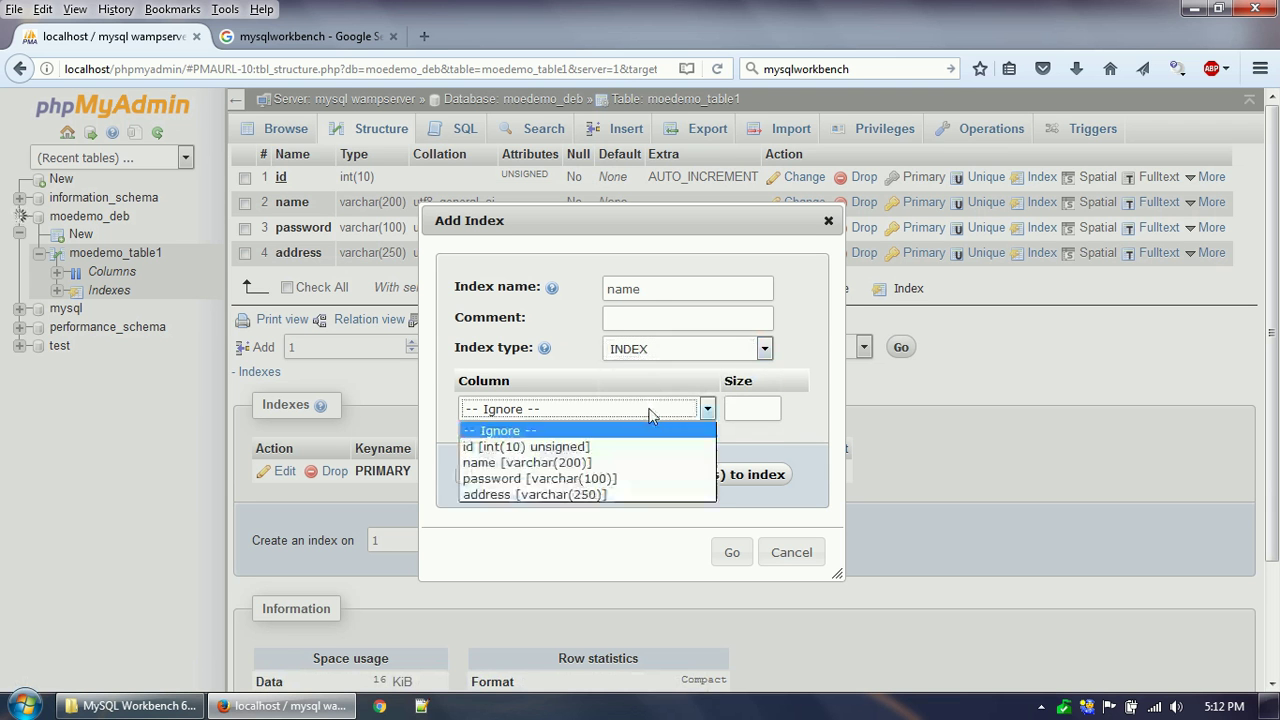
click(601, 465)
click(732, 555)
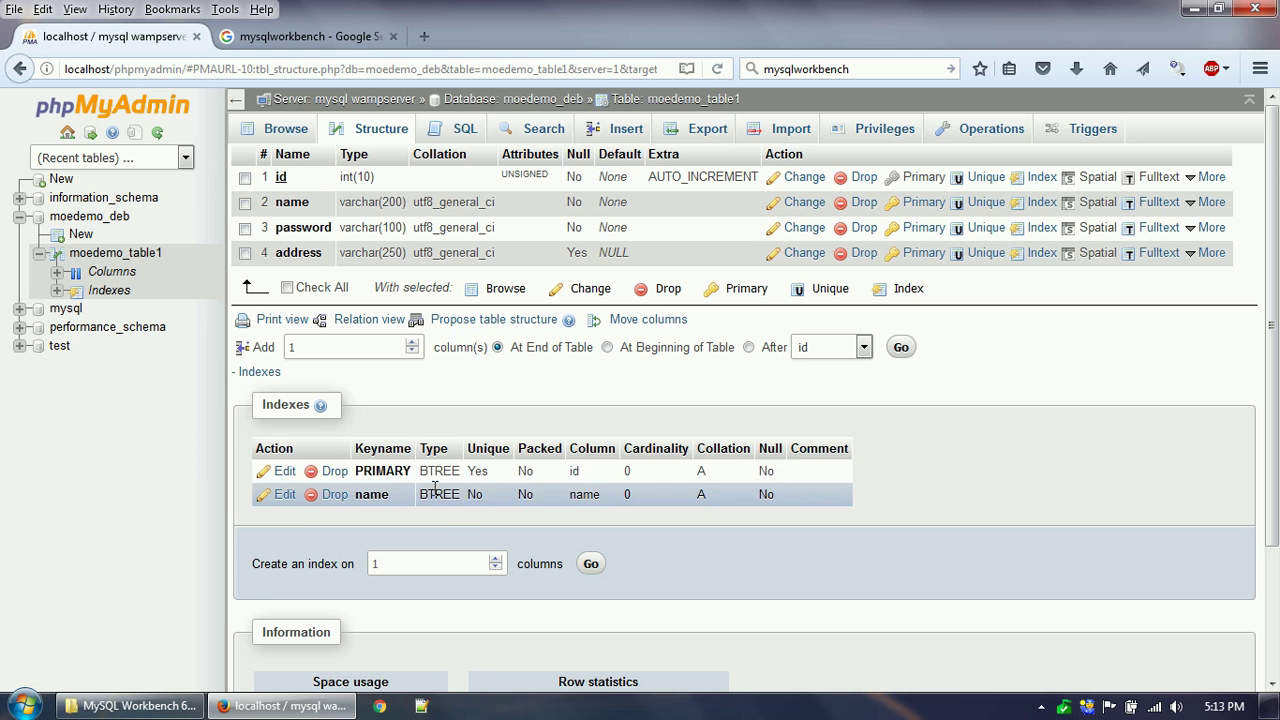
double_click(585, 495)
click(577, 410)
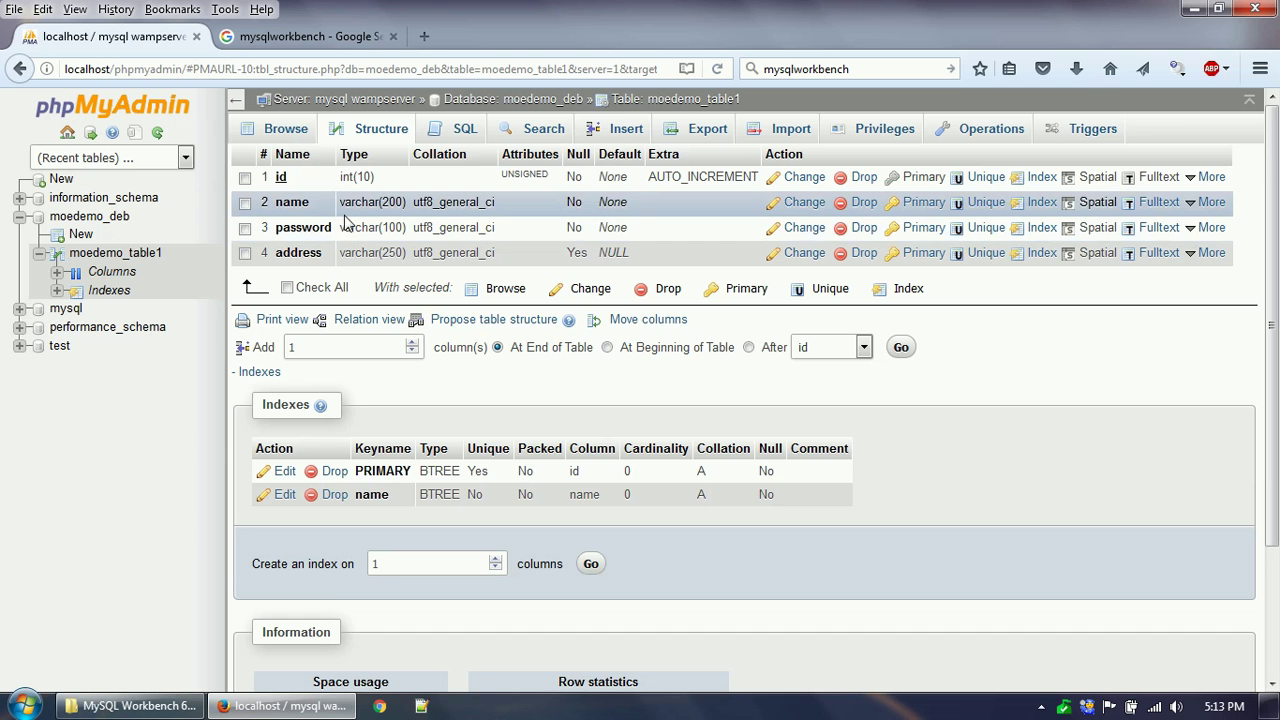
Change the name column's length from 200 to 150 and save the column.
click(805, 203)
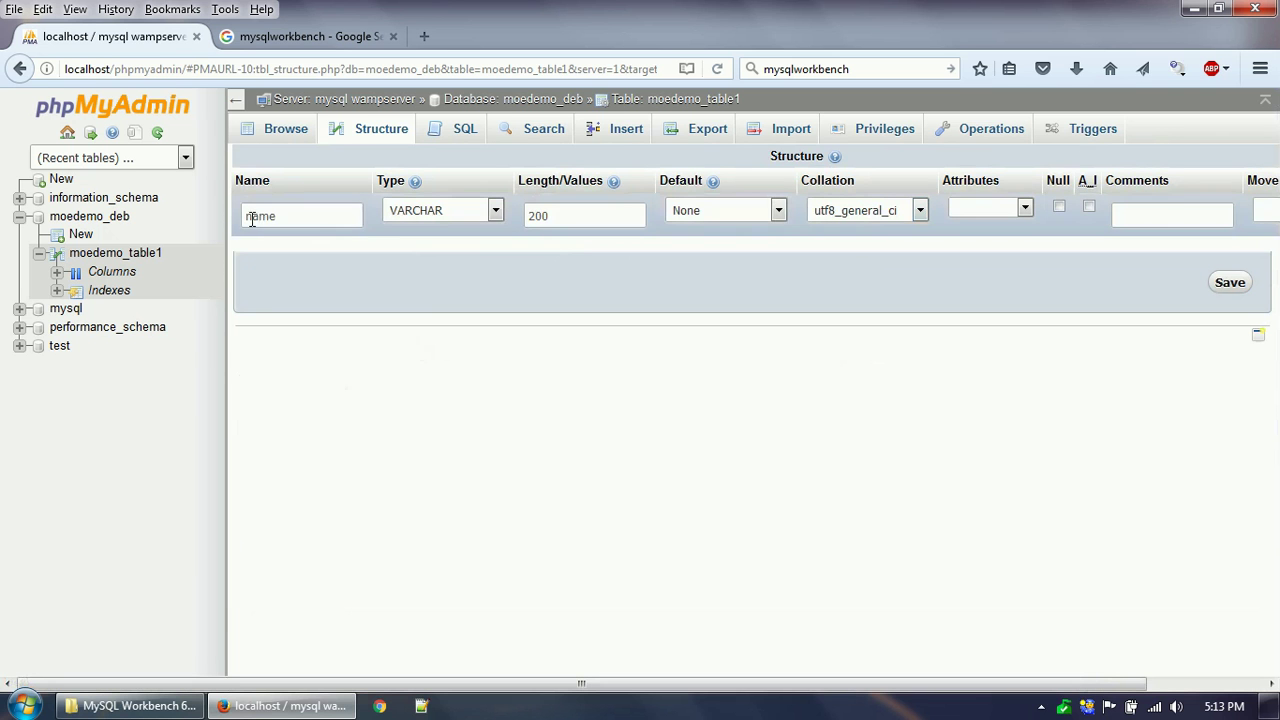
click(534, 214)
key(BackSpace)
key(BackSpace)
key(BackSpace)
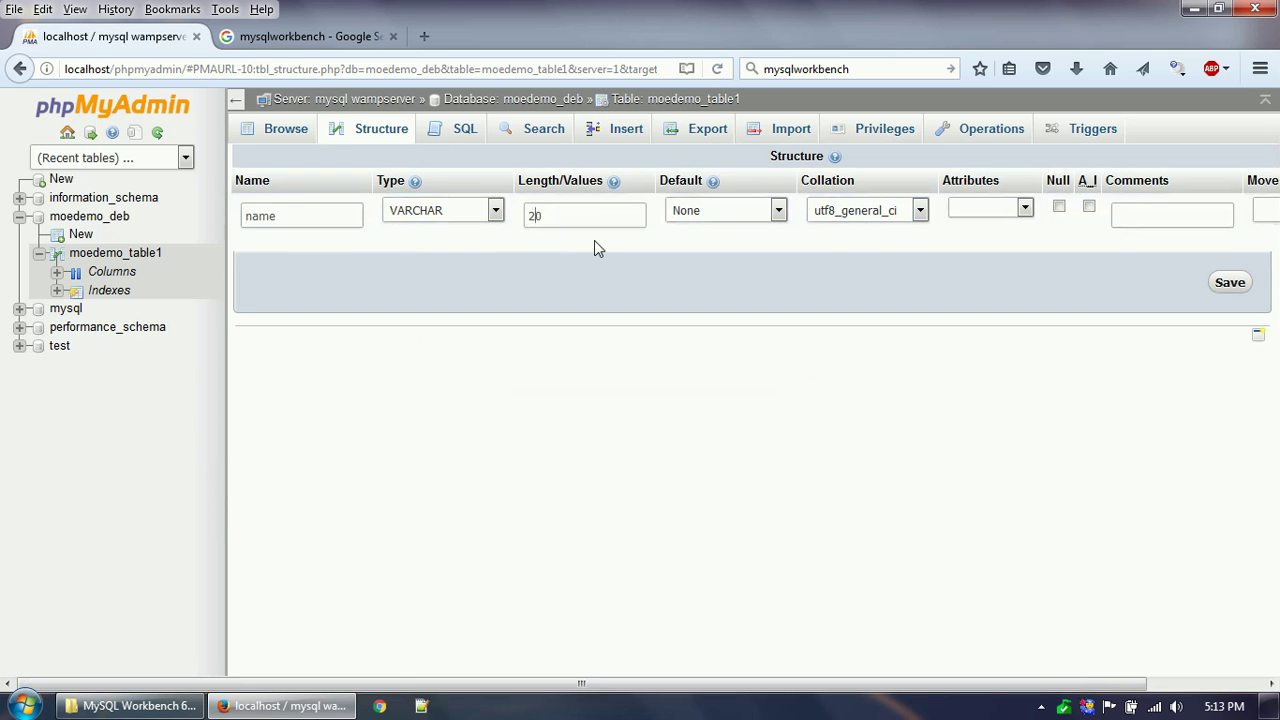
text(015)
click(1234, 283)
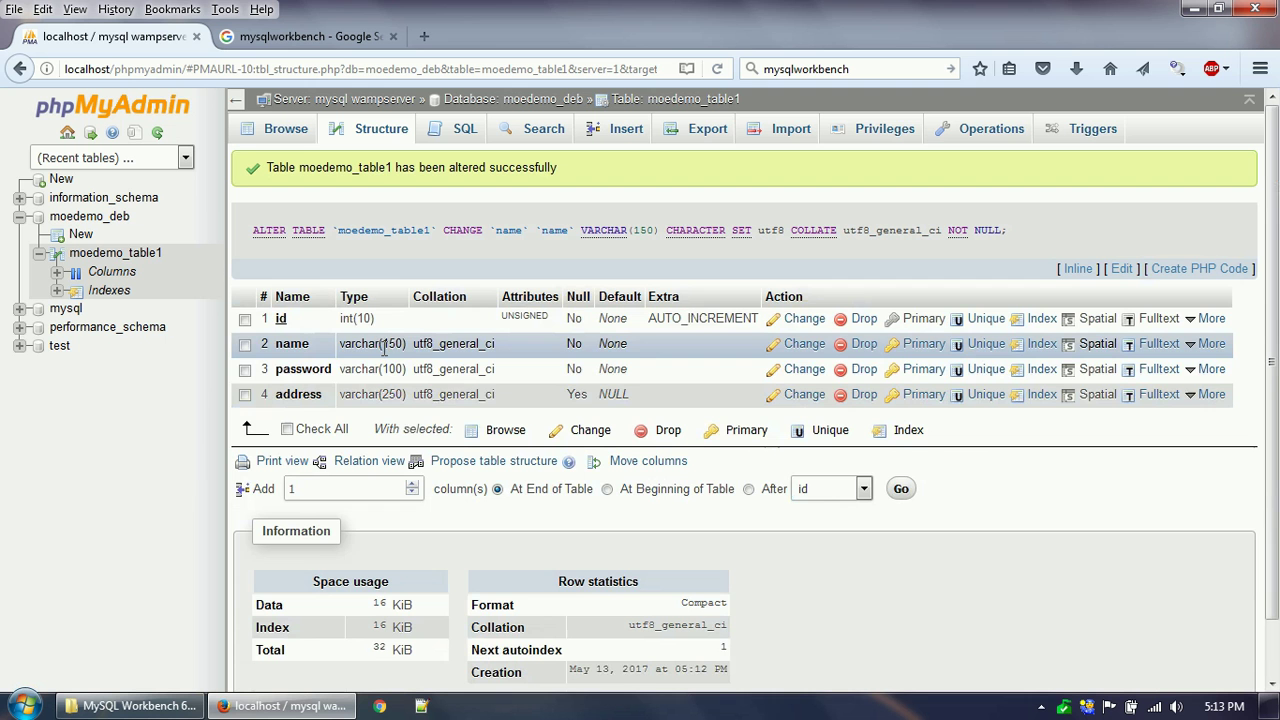
drag(342, 343, 406, 344)
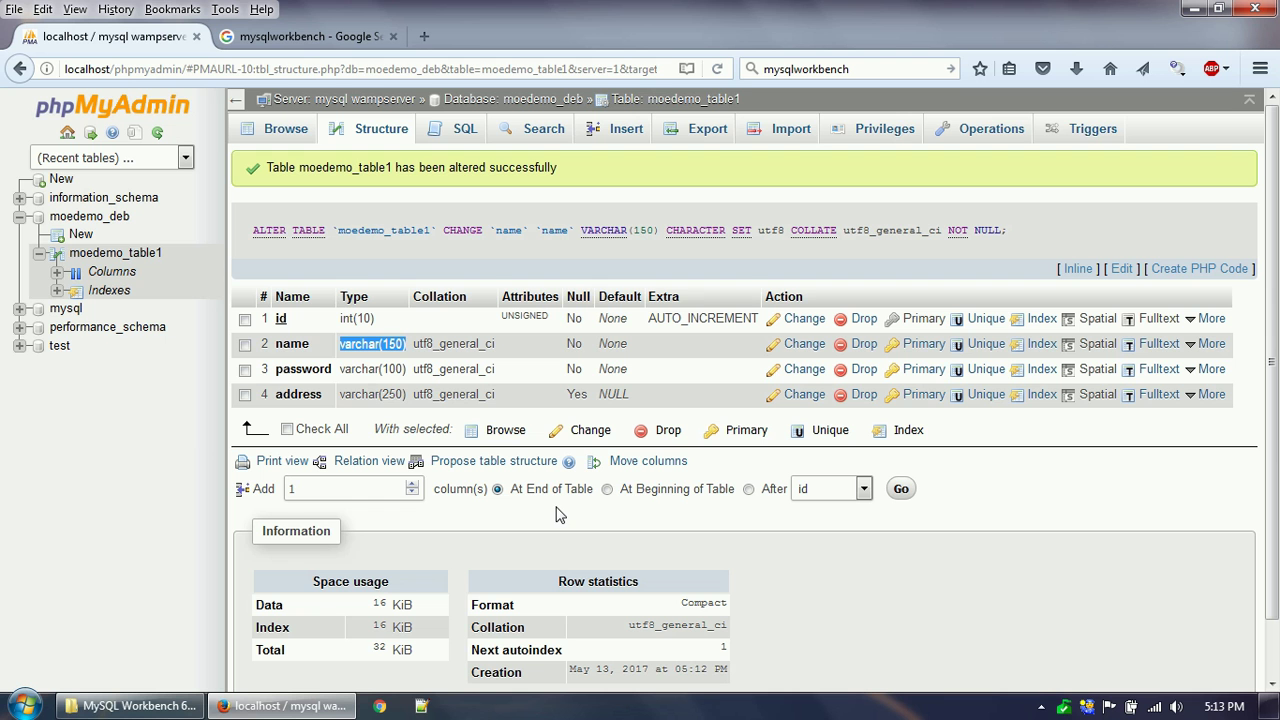
Set the new column's position to after the name column.
click(748, 489)
click(497, 489)
click(607, 489)
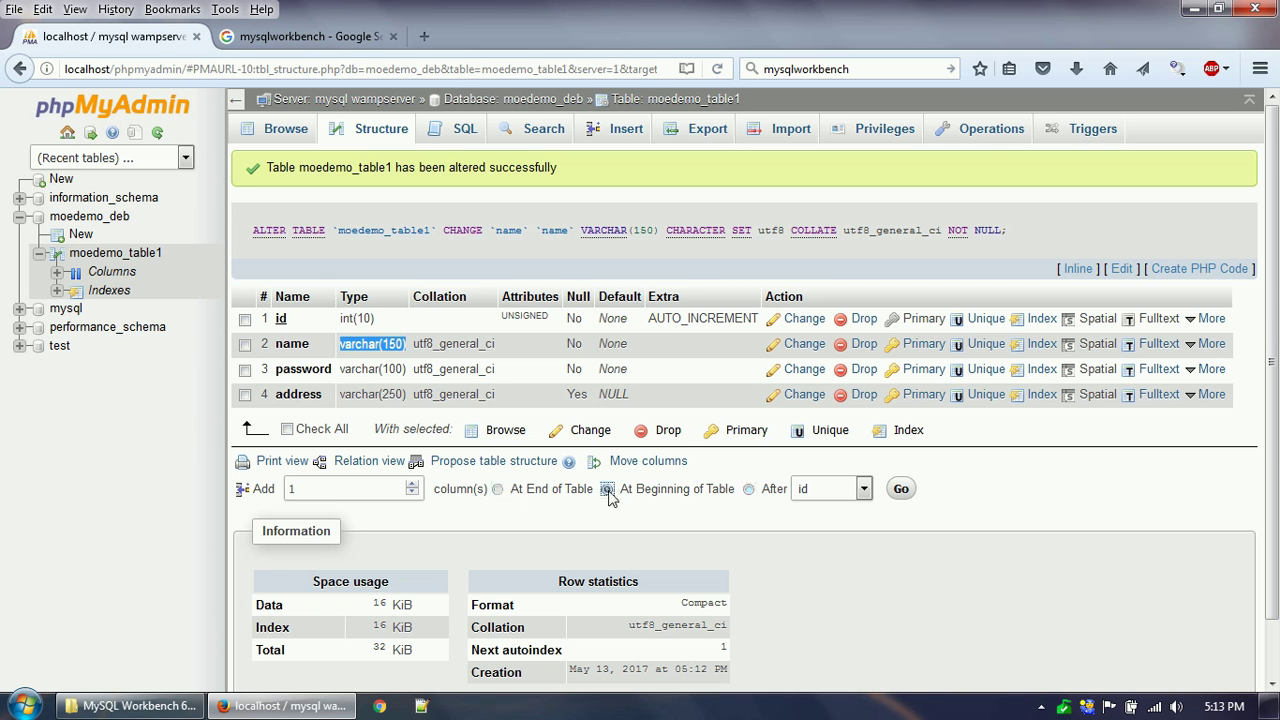
click(748, 489)
click(818, 493)
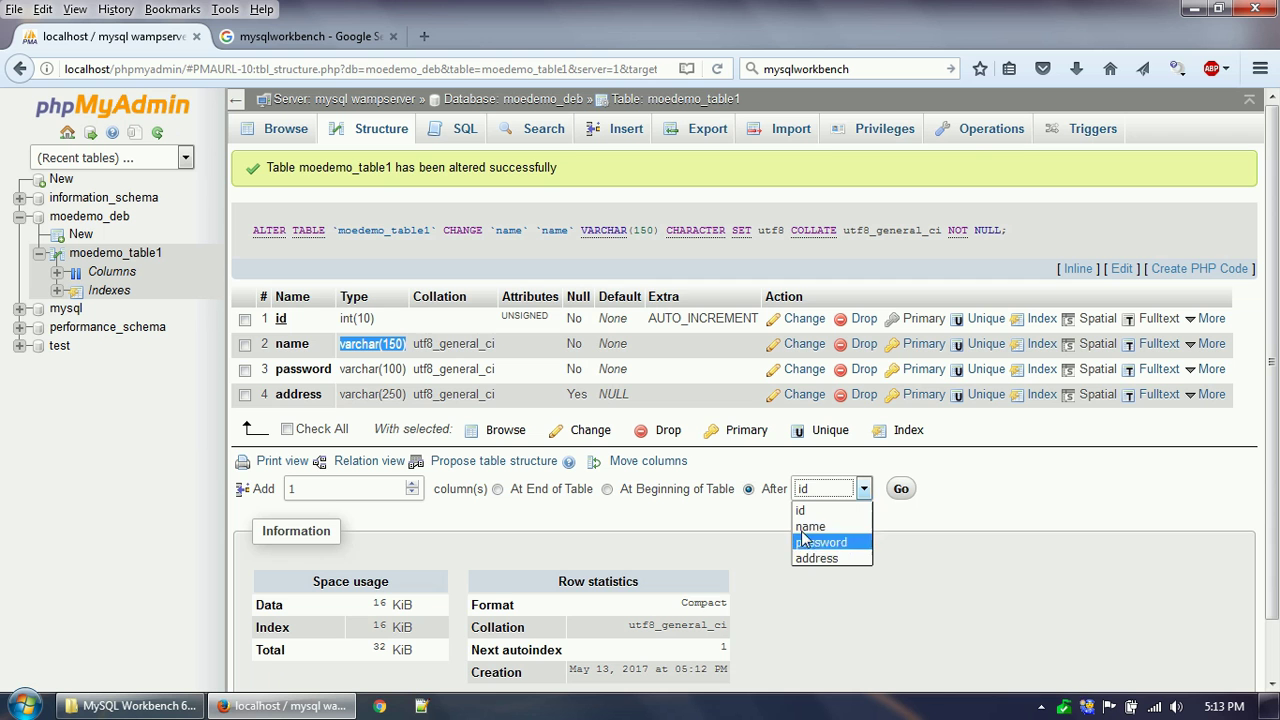
click(812, 526)
click(901, 489)
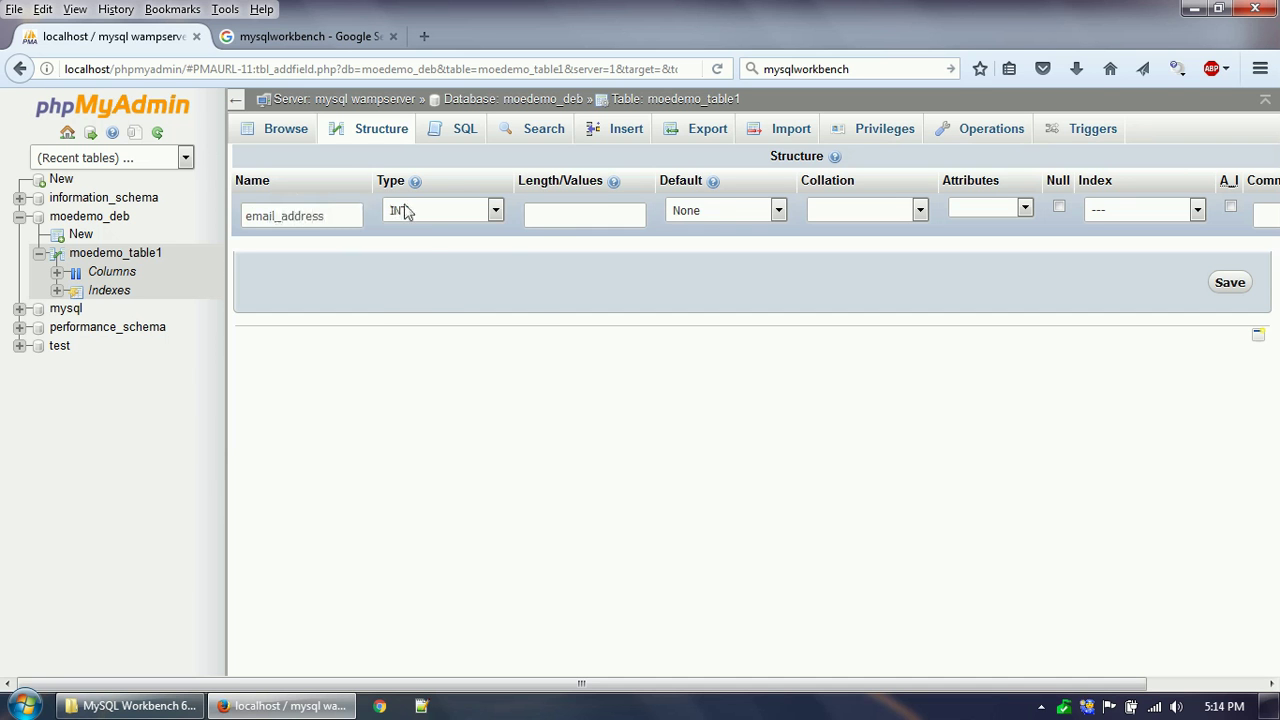
Define email_address as VARCHAR with length 200, save it, and return to Structure.
click(404, 211)
click(418, 245)
click(546, 213)
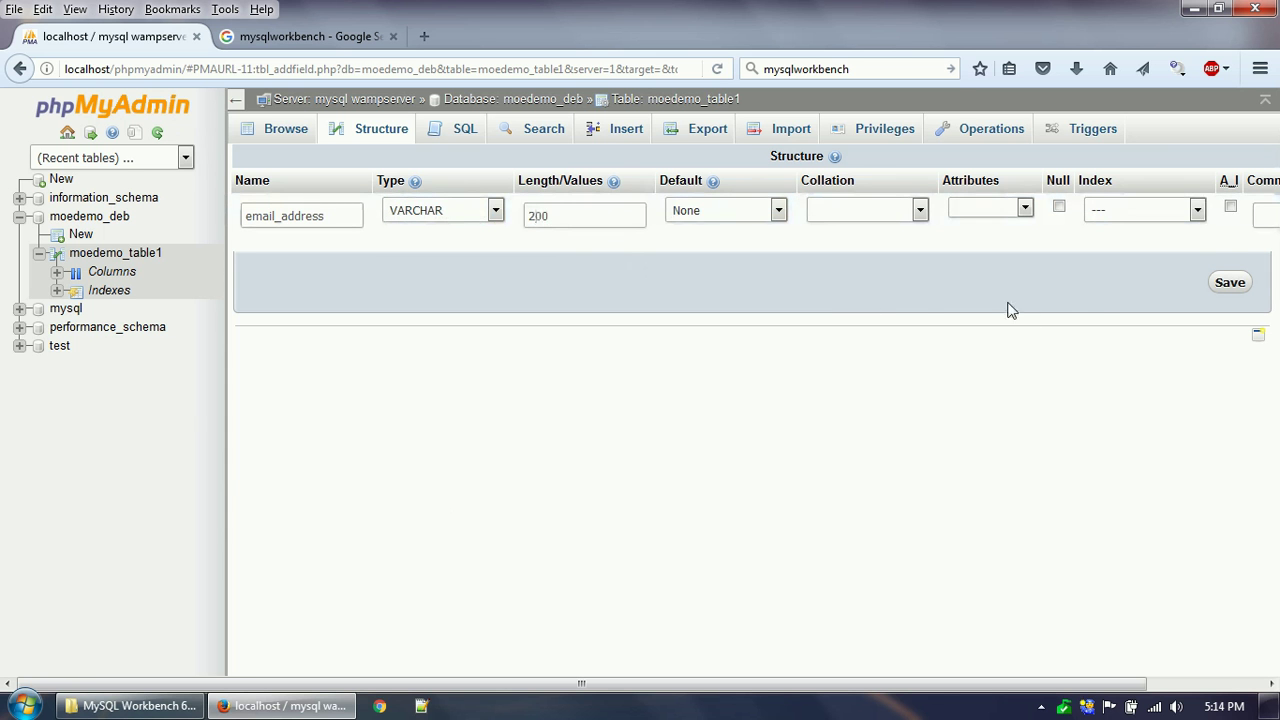
click(1224, 284)
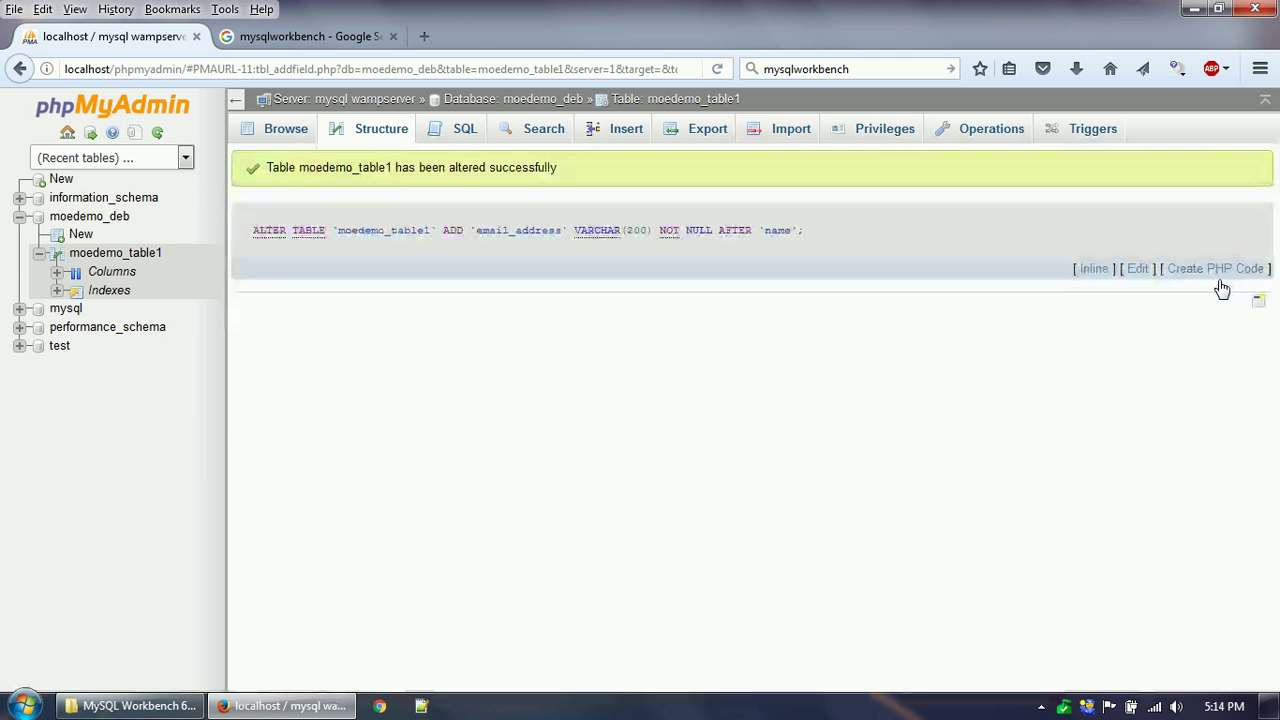
click(370, 138)
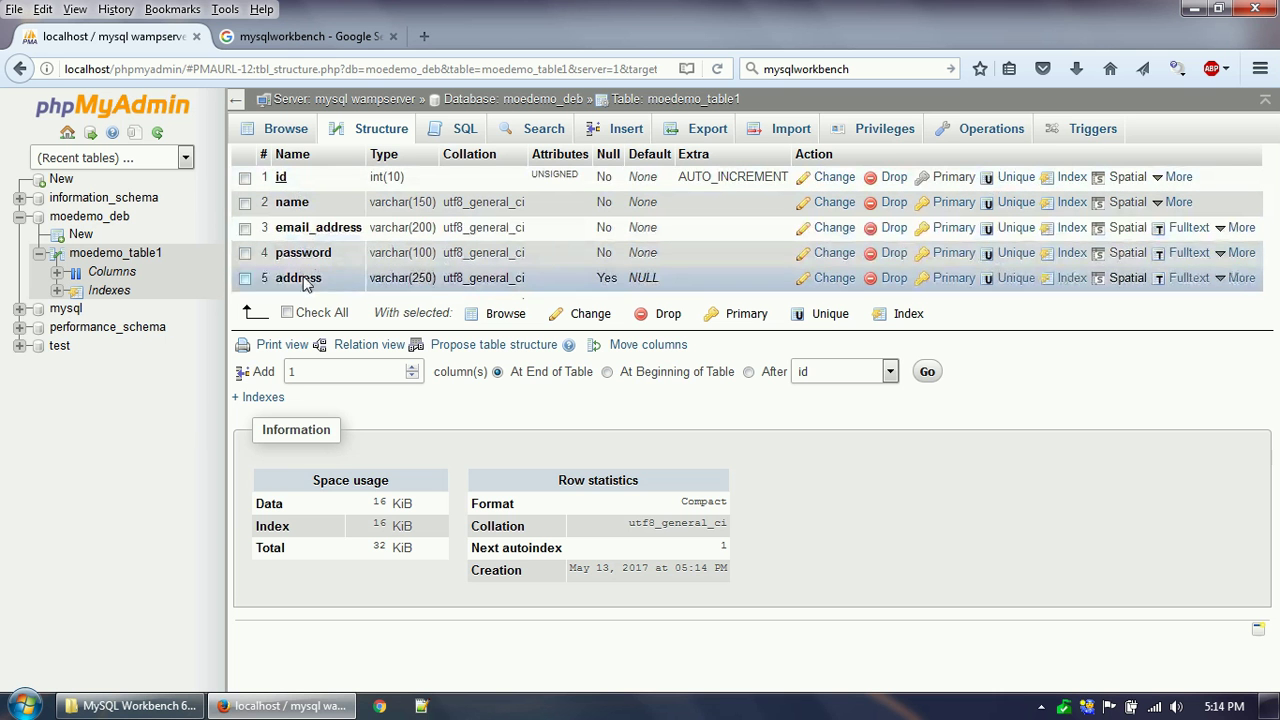
Move the name index onto the email_address column and rename it email_address.
click(258, 400)
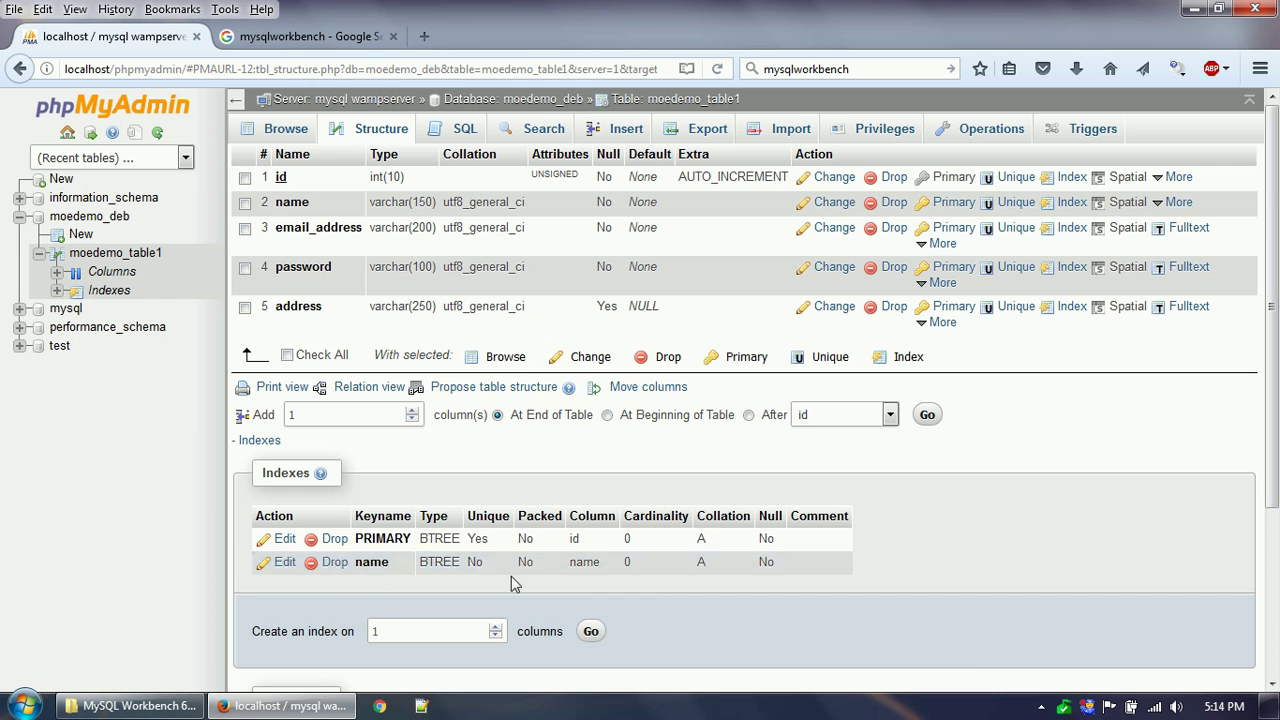
click(285, 562)
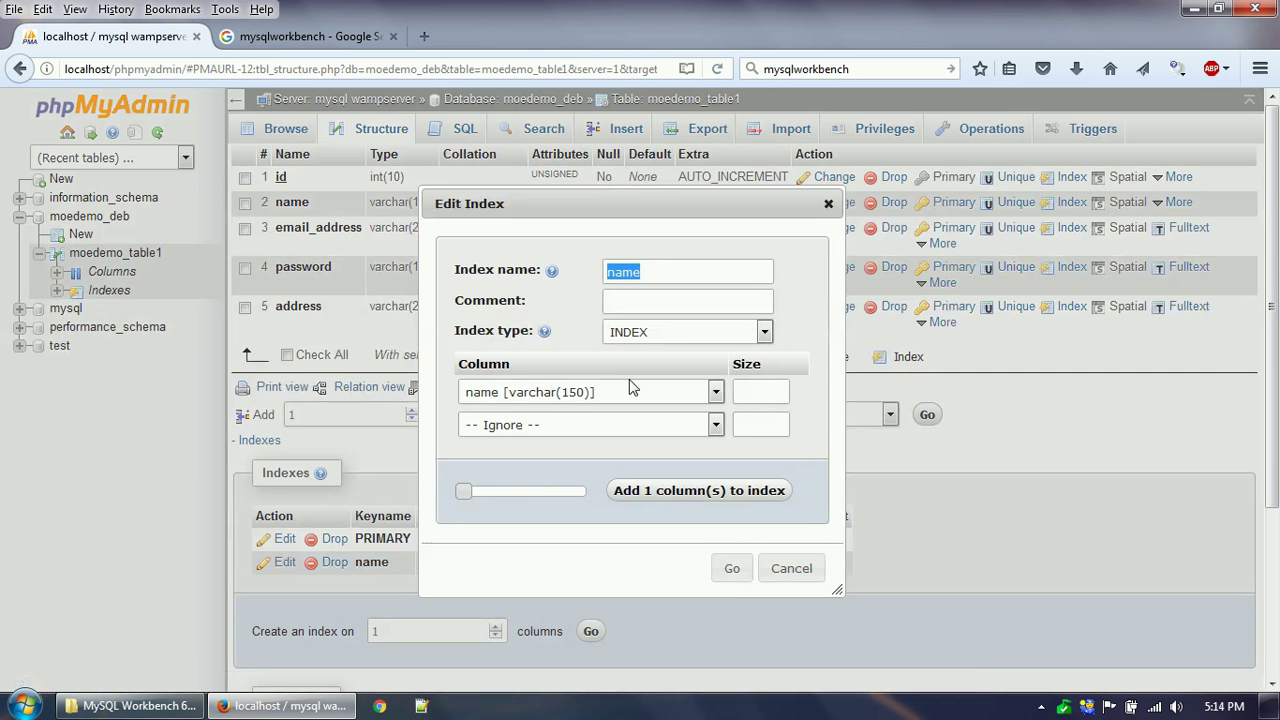
click(558, 393)
click(555, 462)
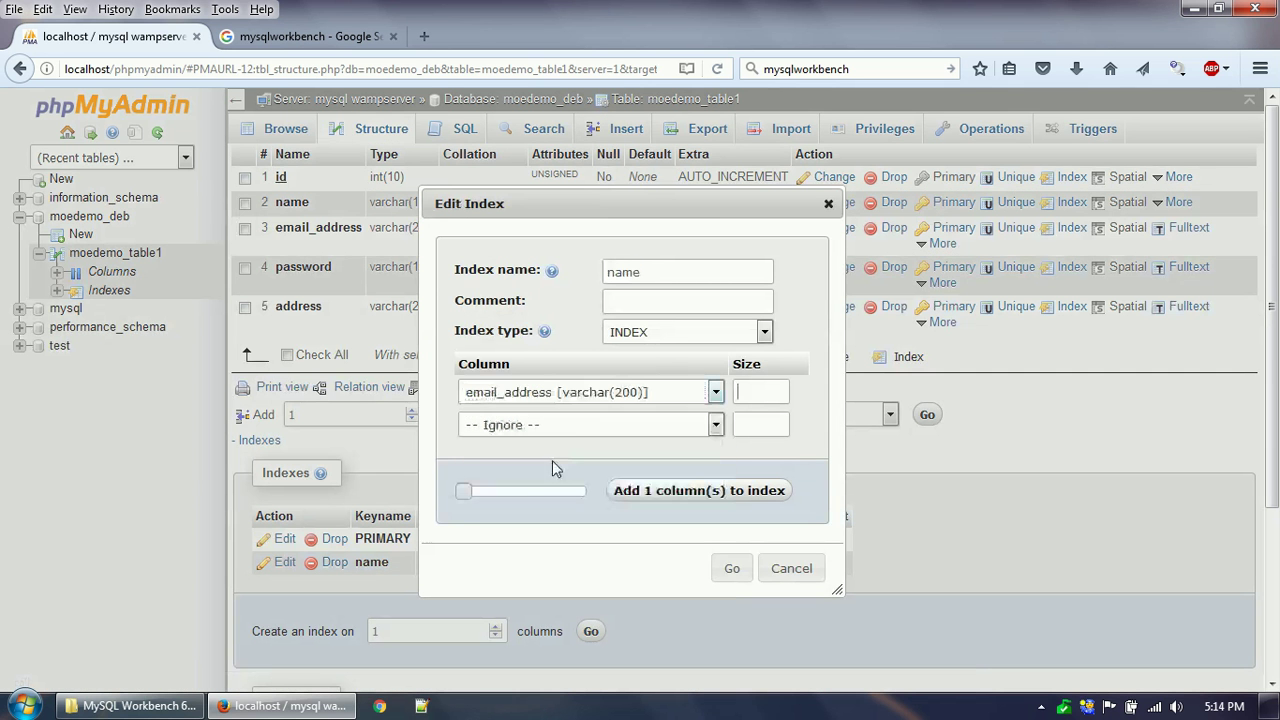
drag(671, 272, 602, 273)
text(email_address)
click(733, 569)
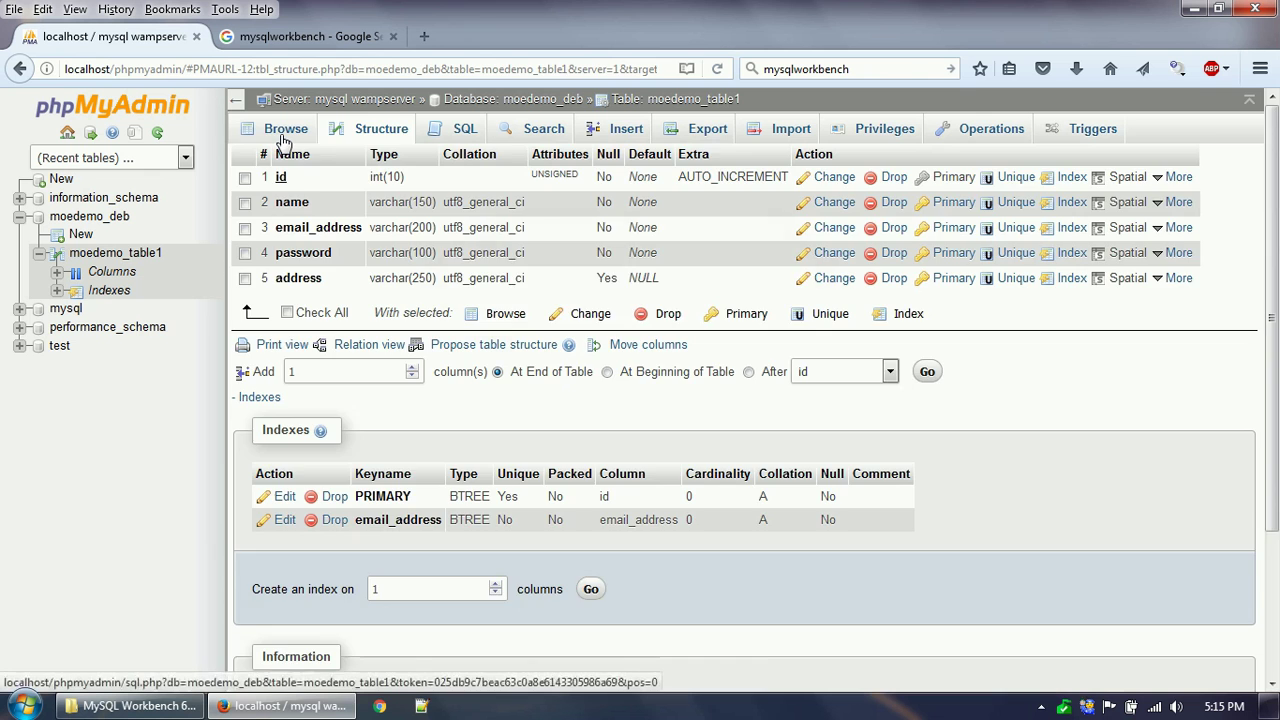
Run SELECT * FROM moedemo_table1 WHERE 1, which returns zero rows.
click(285, 138)
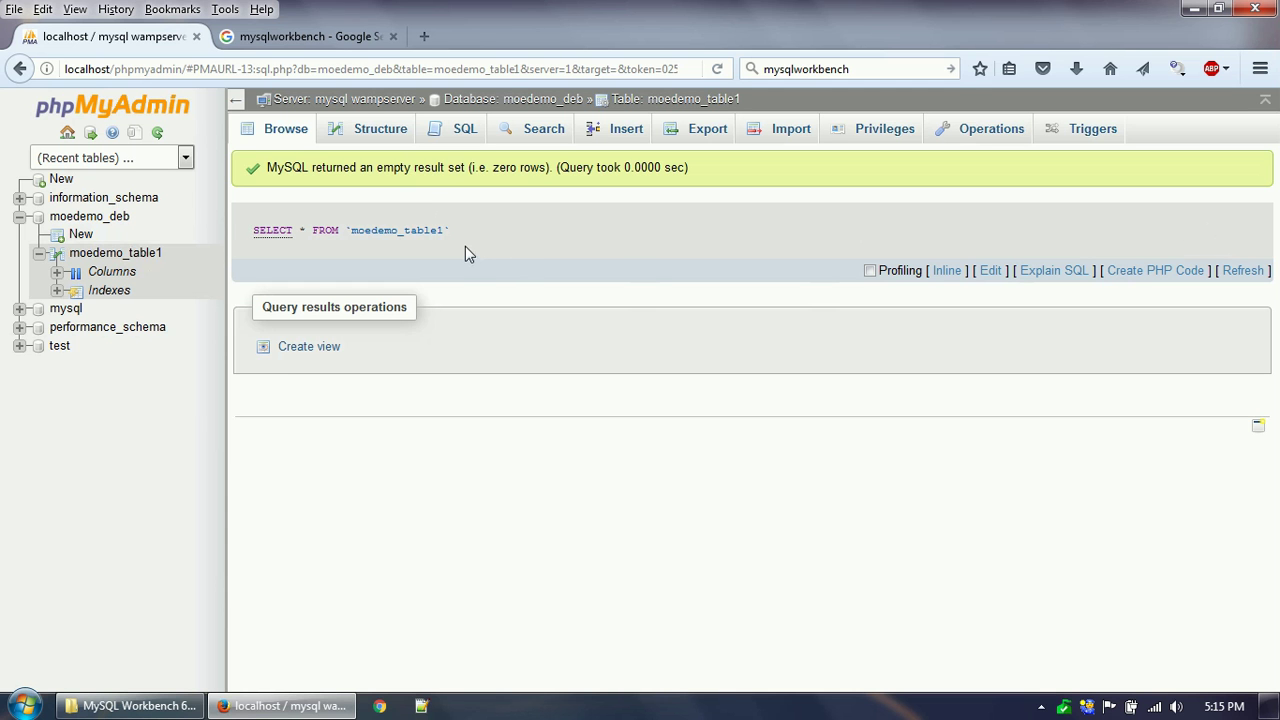
click(374, 136)
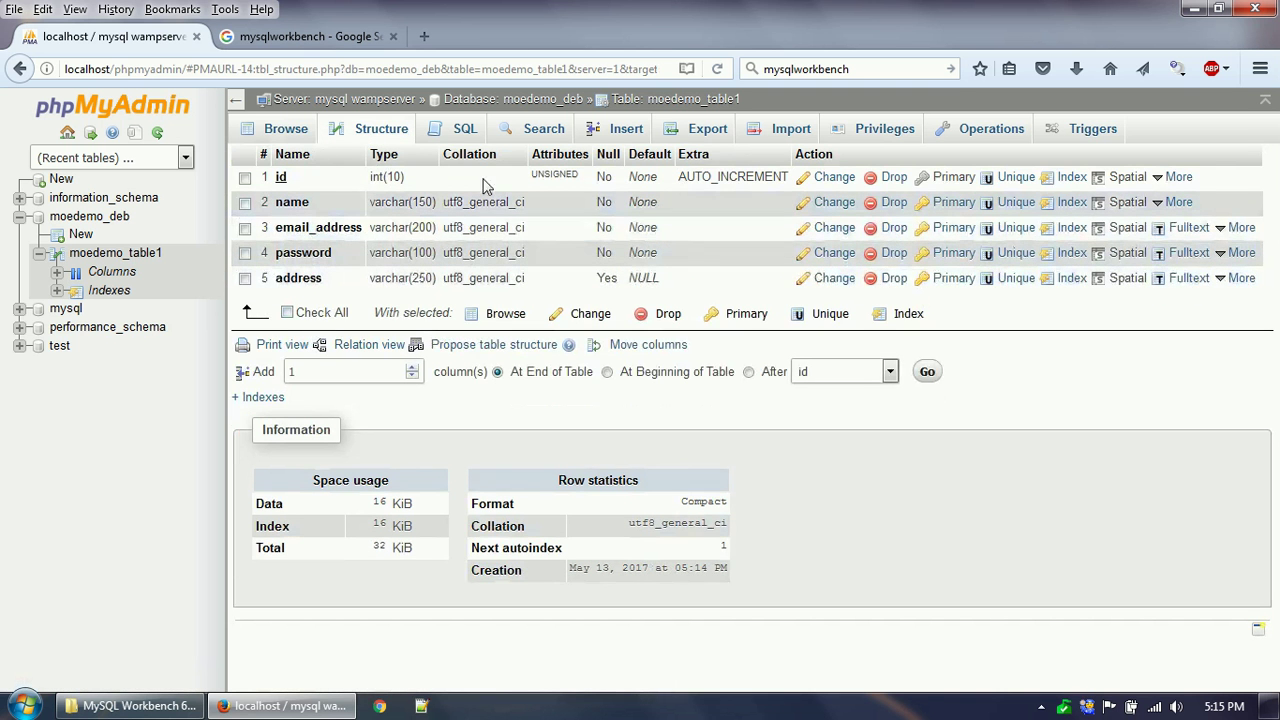
click(465, 137)
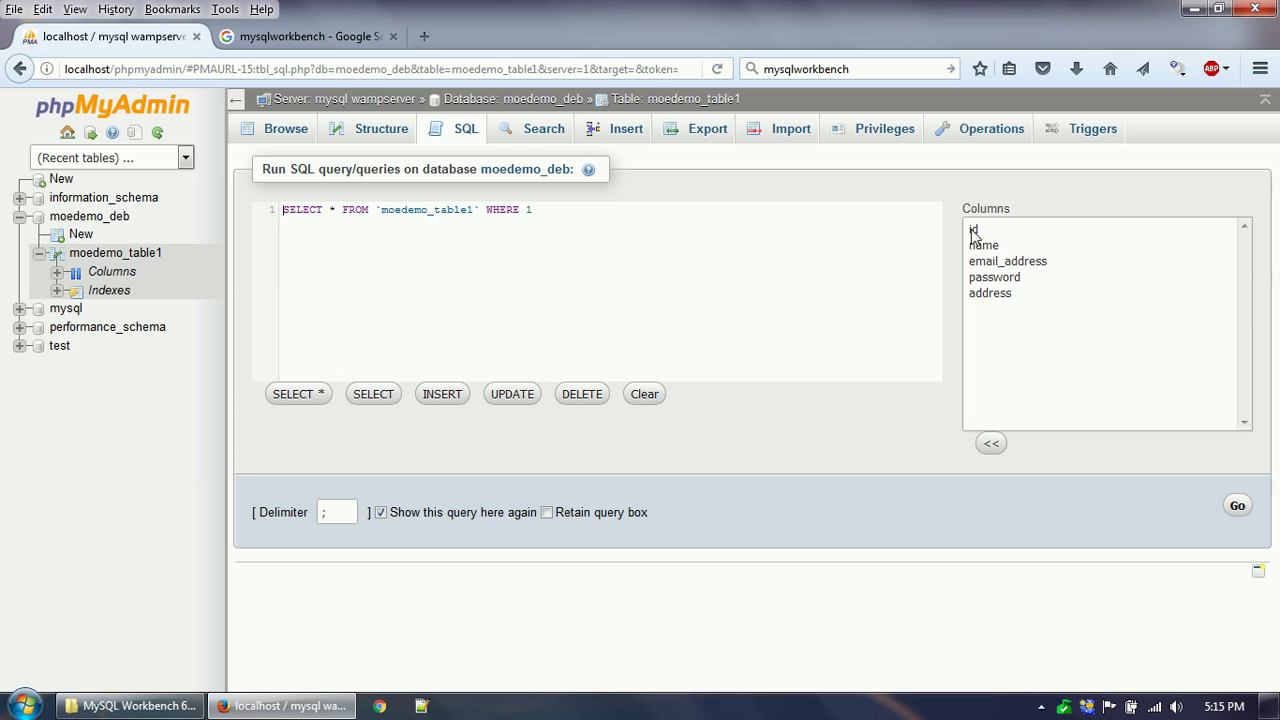
click(1237, 505)
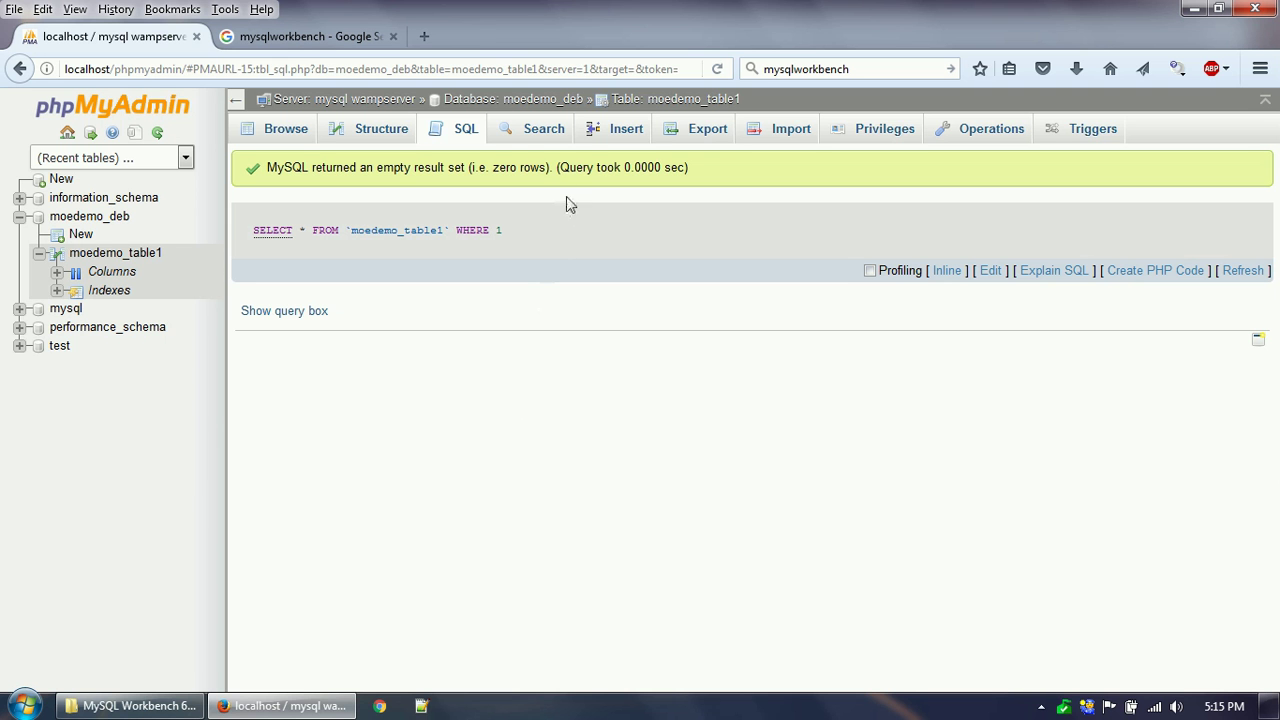
click(624, 131)
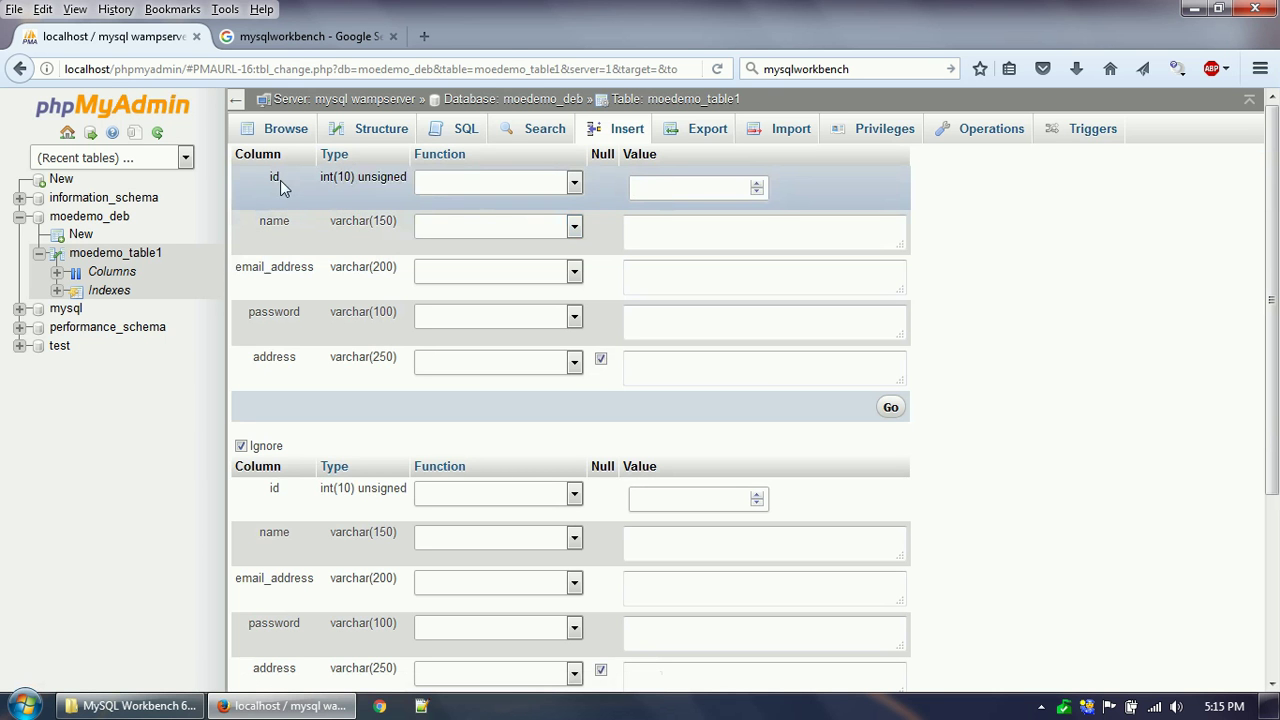
Insert a row with name, email, a password and address Kolkata, India, then browse it.
click(662, 243)
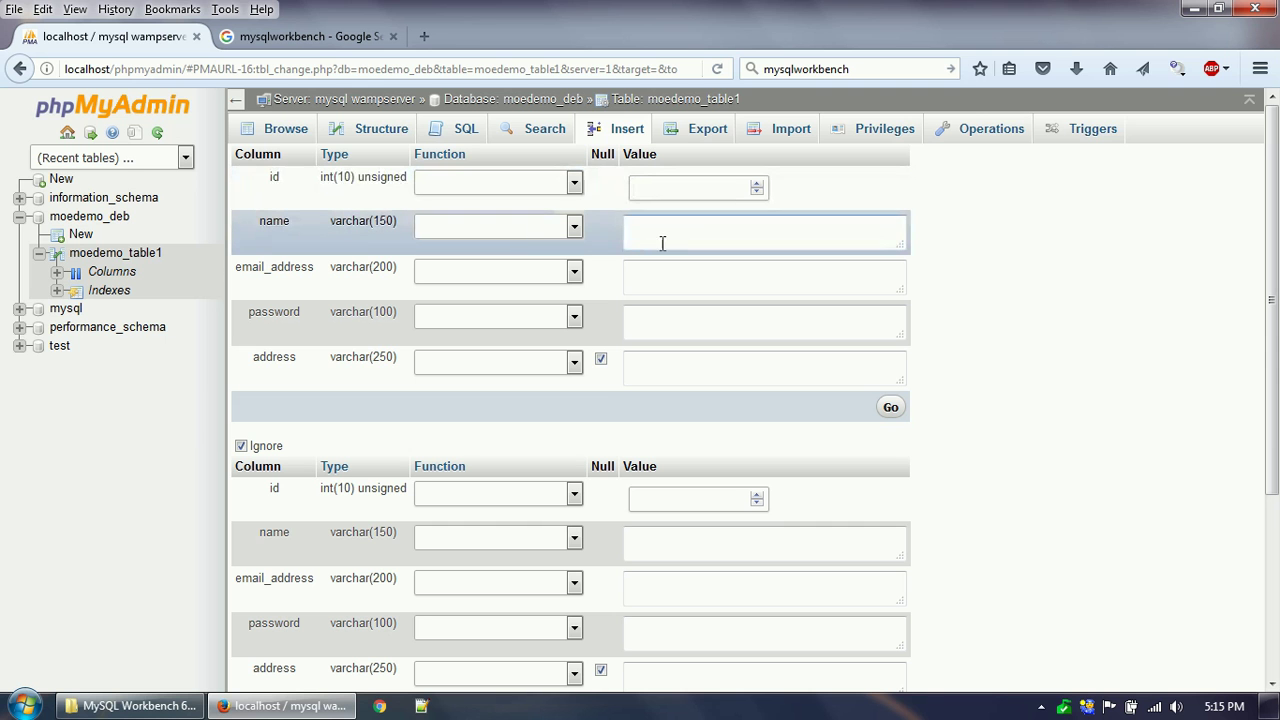
click(680, 237)
key(Tab)
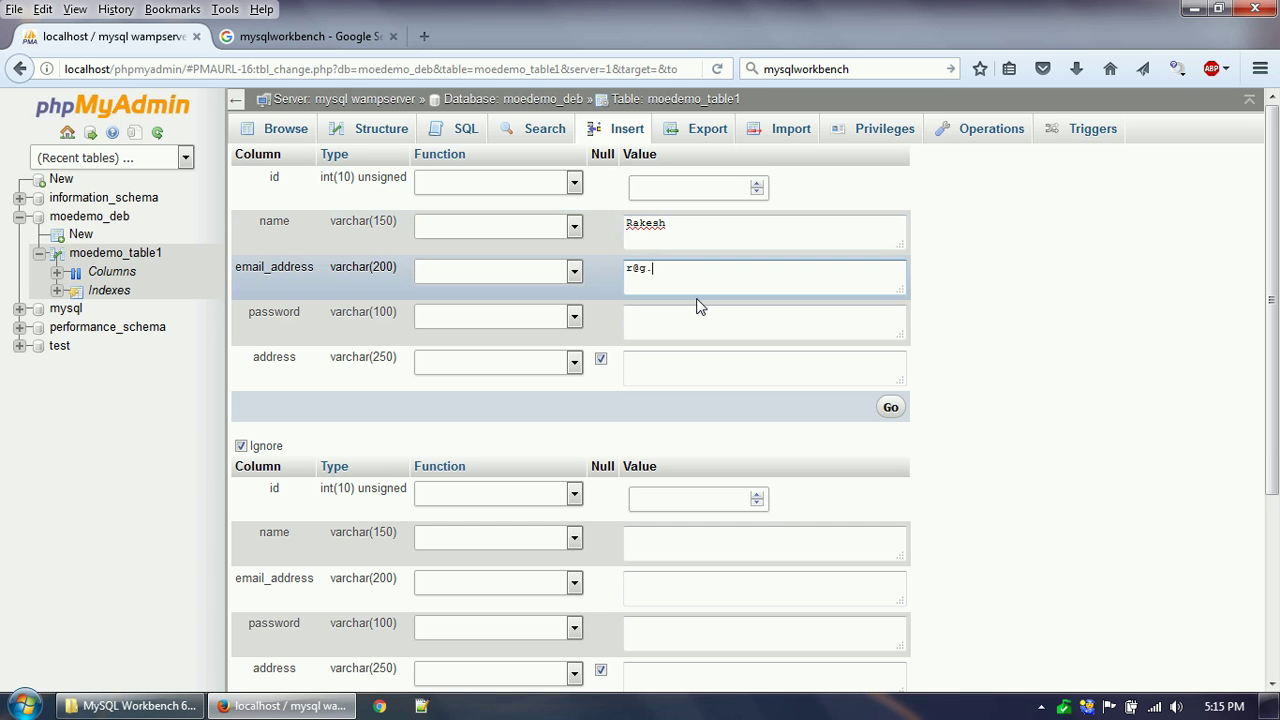
click(688, 312)
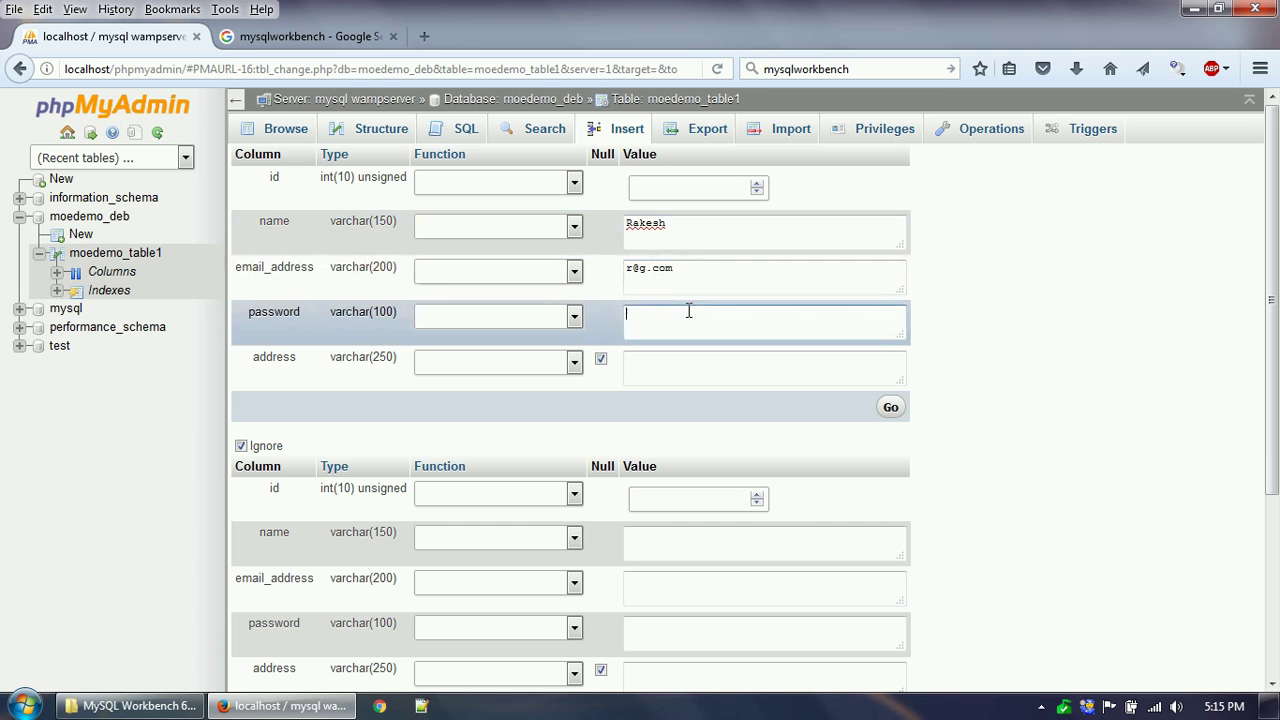
text(123456)
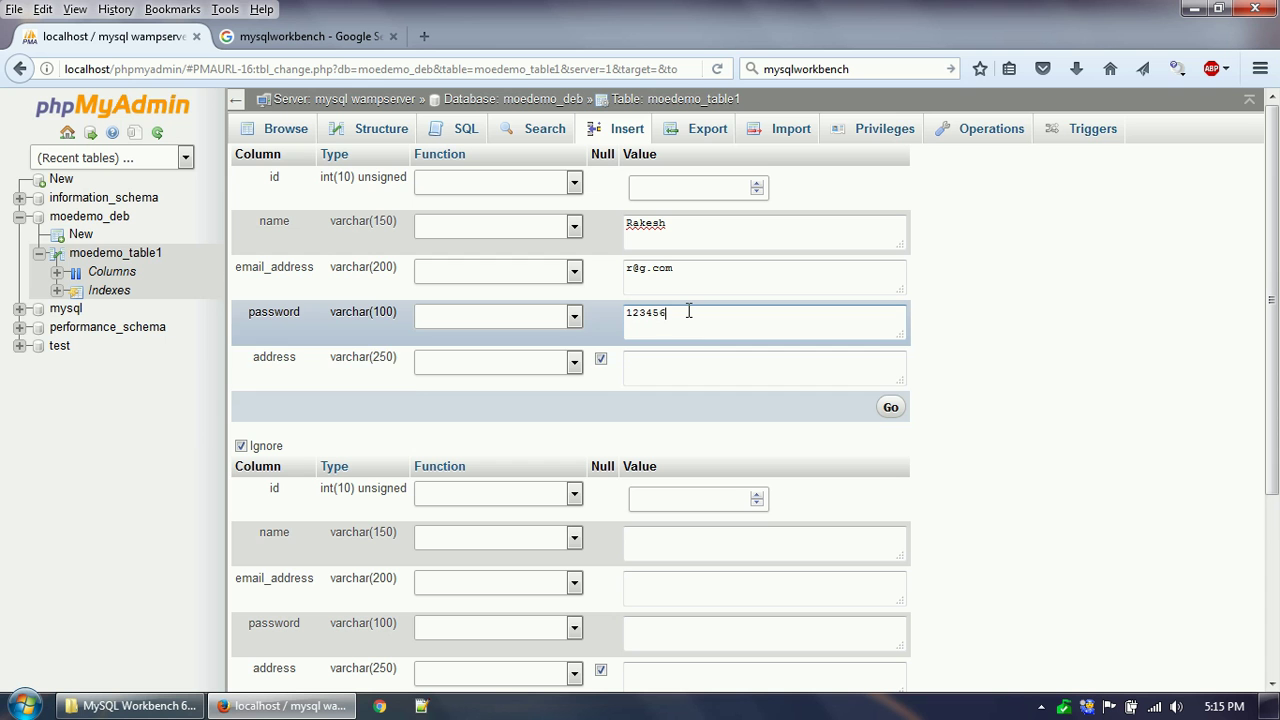
click(680, 362)
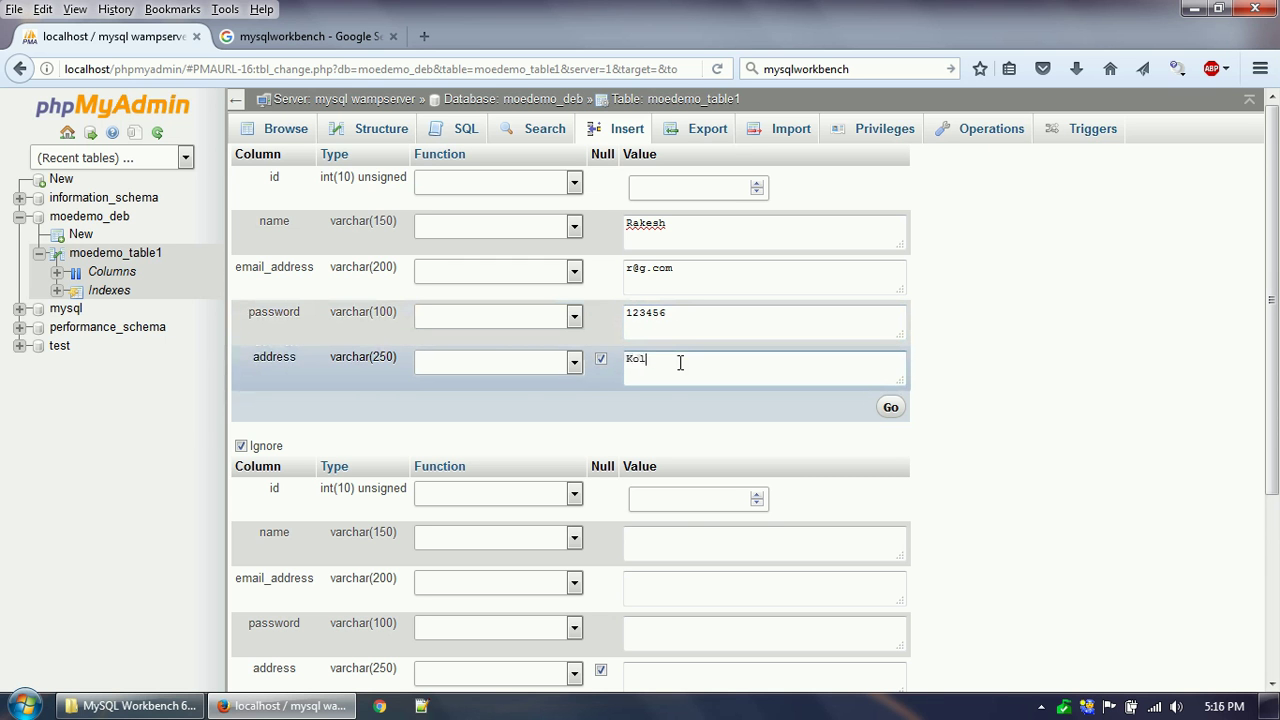
text(Kolkata, India)
click(889, 407)
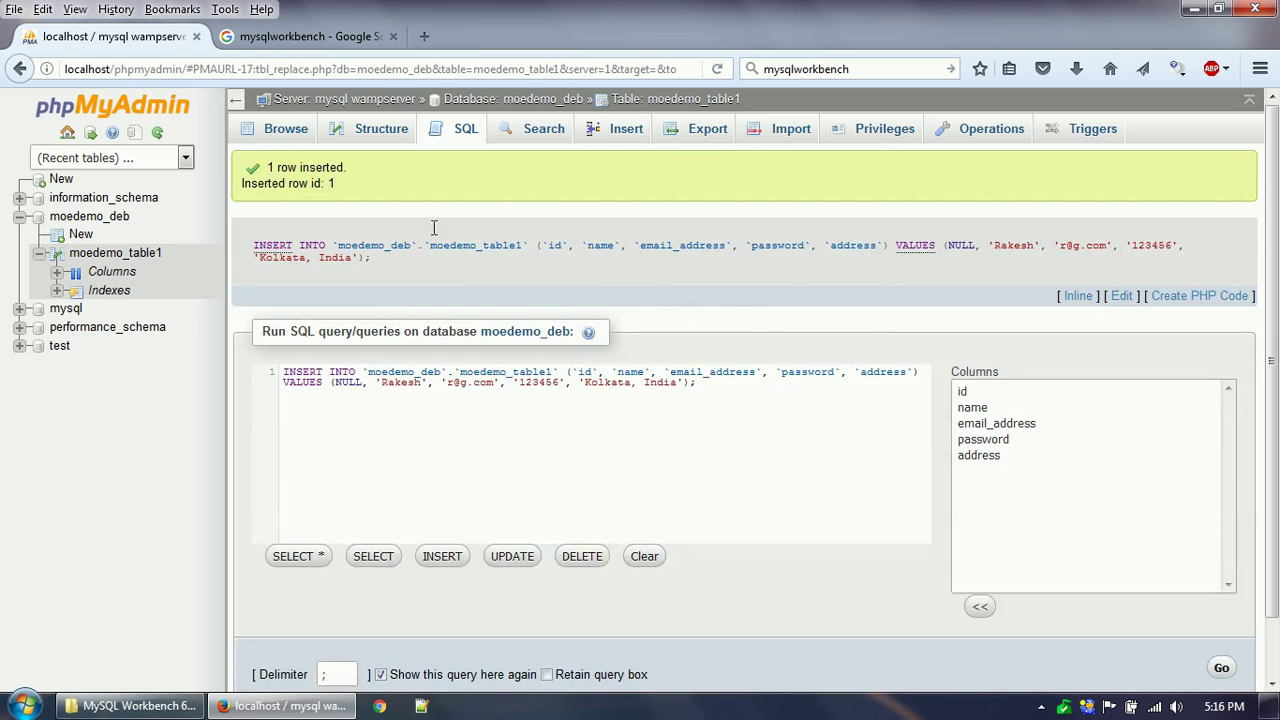
click(278, 137)
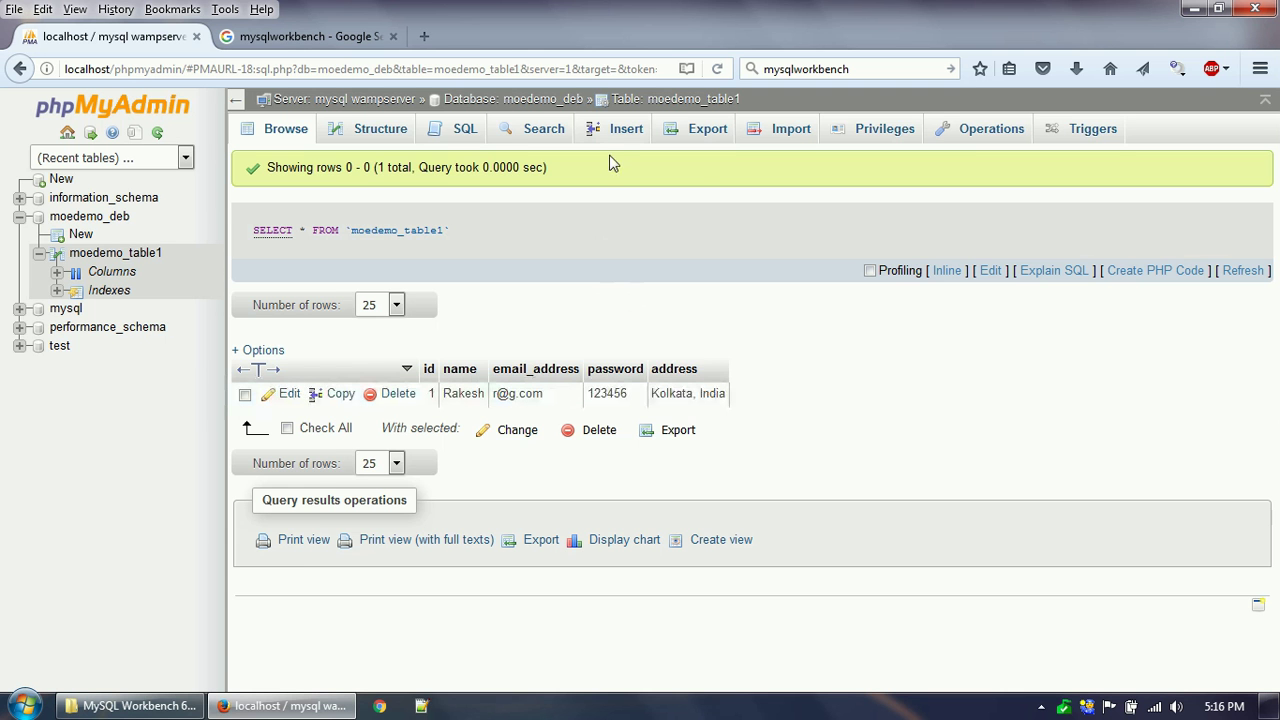
Fill the first insert row with name, email, password and a Mumbai, India address.
click(622, 130)
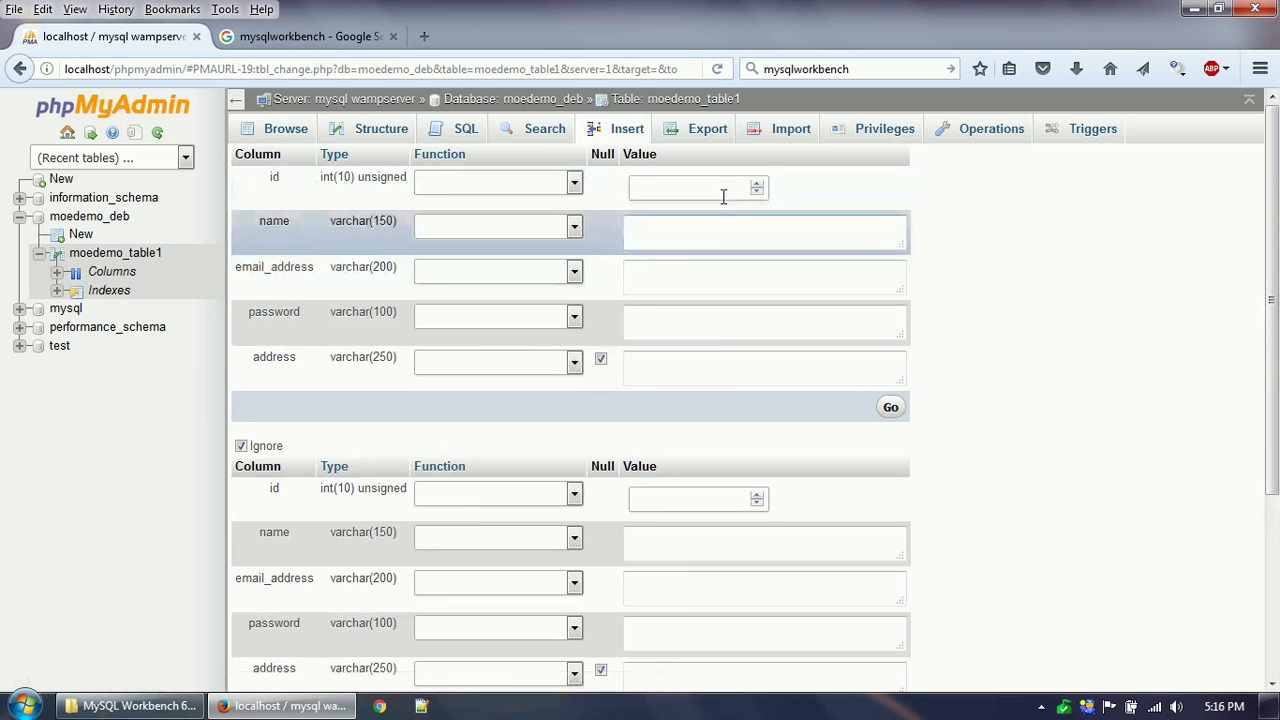
click(708, 230)
key(Tab)
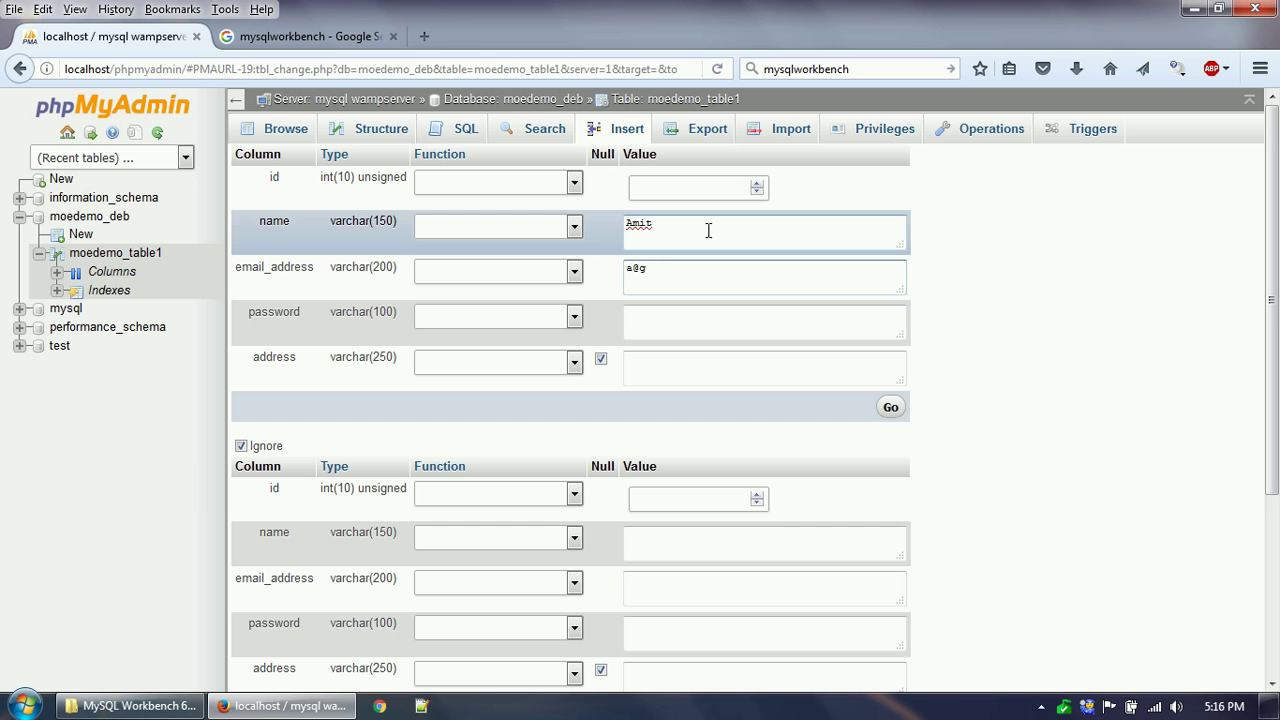
click(718, 325)
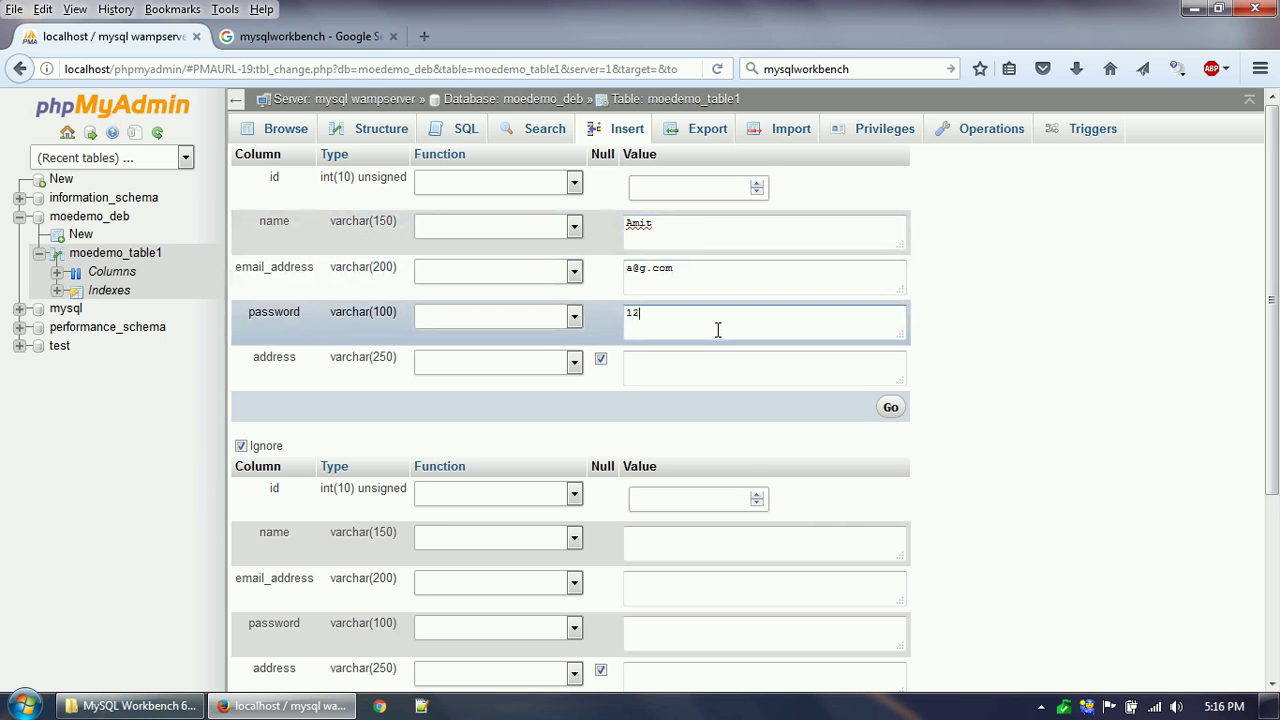
key(Tab)
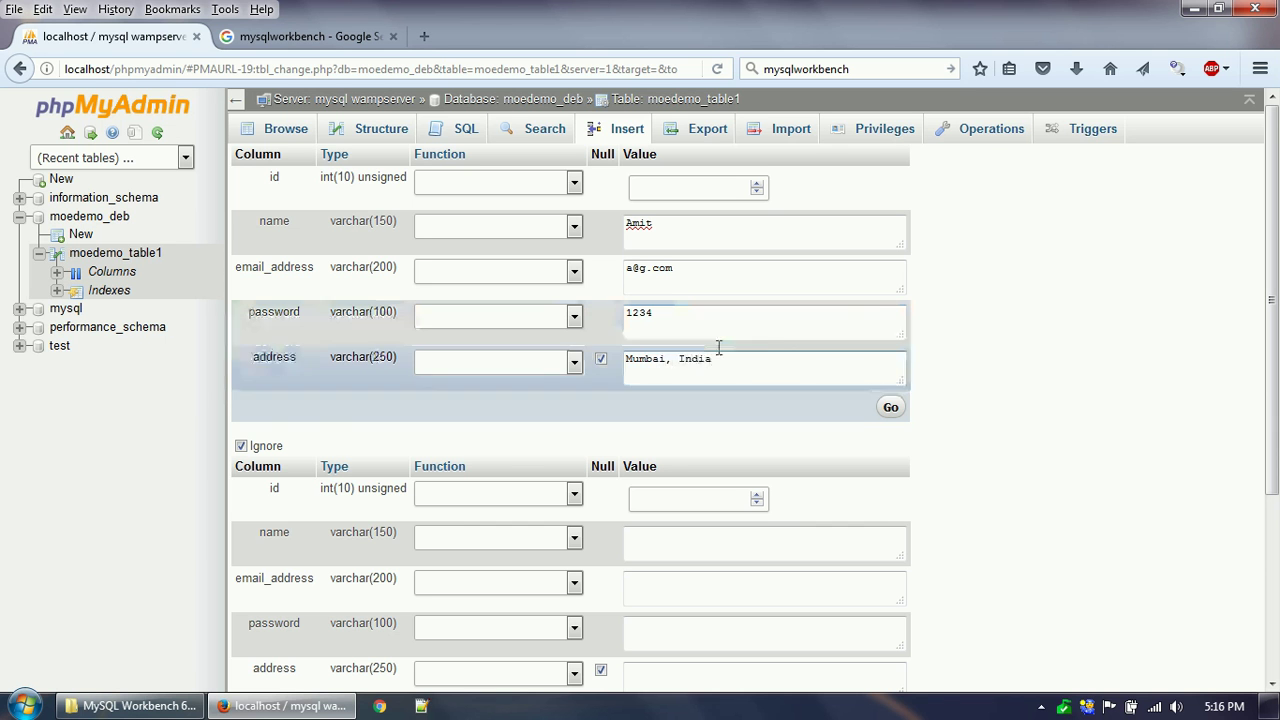
Fill the second row's name, email and password, leave address NULL, and insert both rows.
click(686, 505)
scroll(717, 510, down, 2)
click(687, 442)
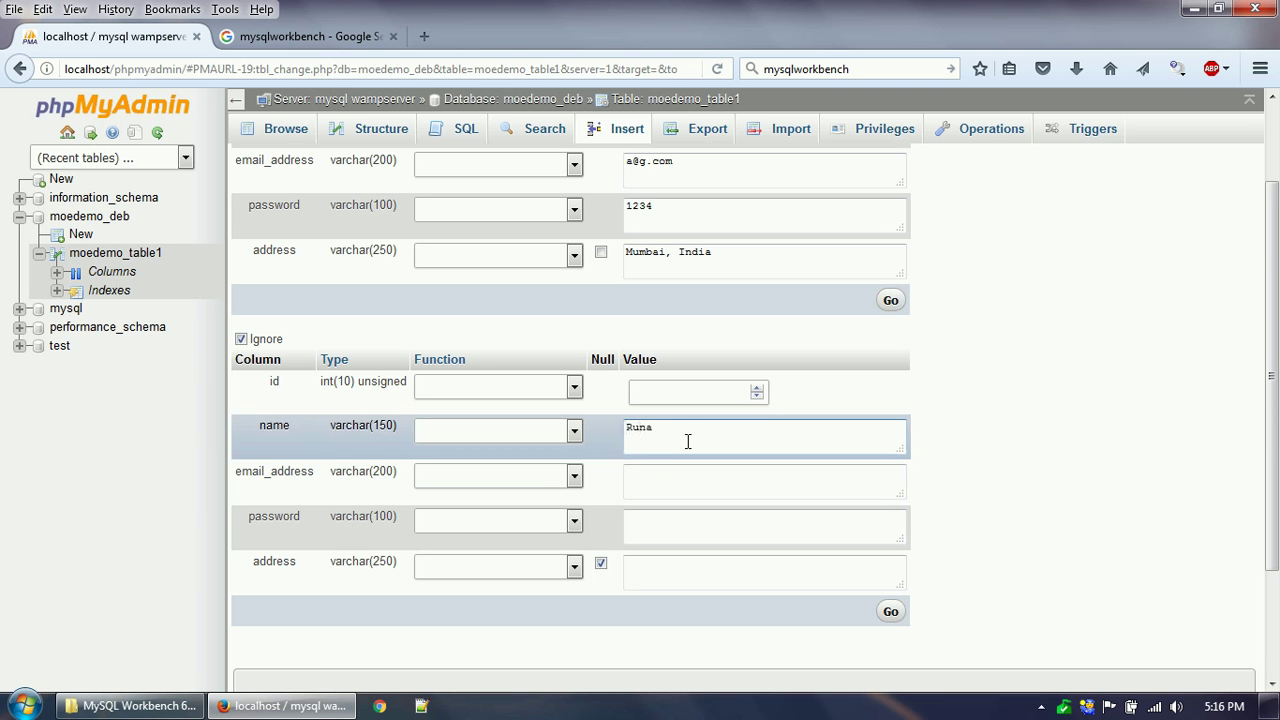
click(673, 478)
text(r)
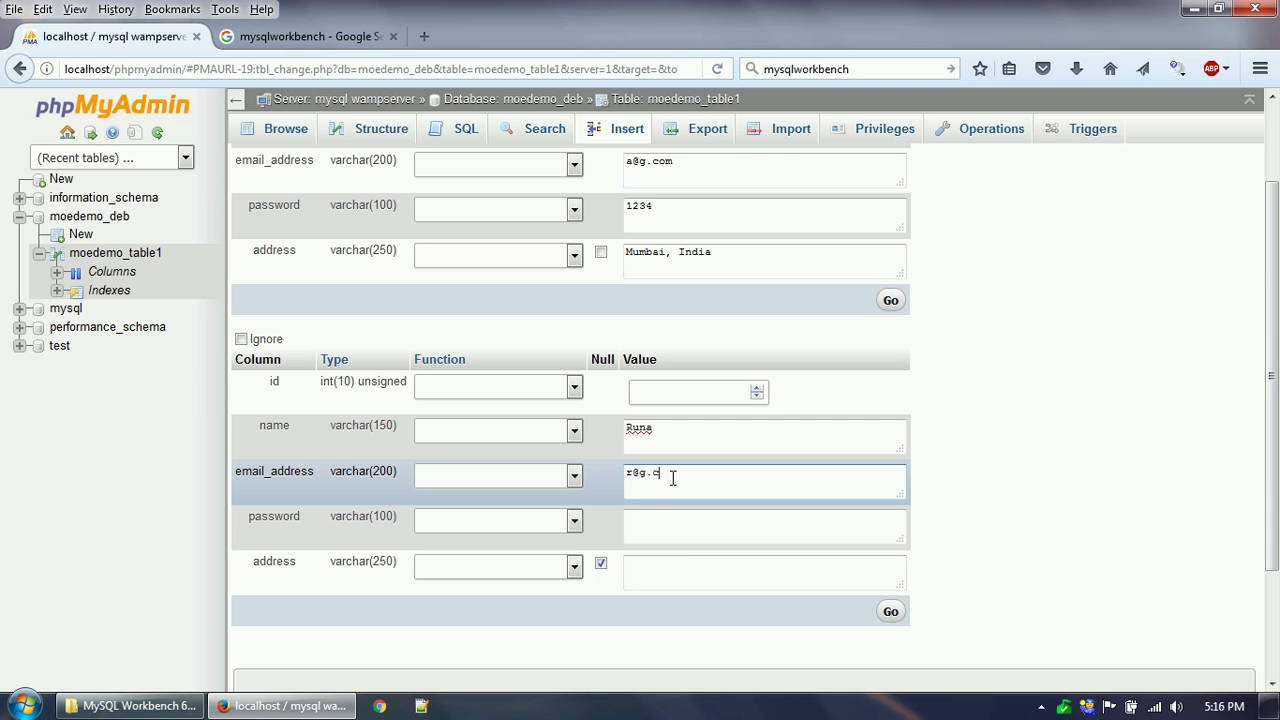
text(una)
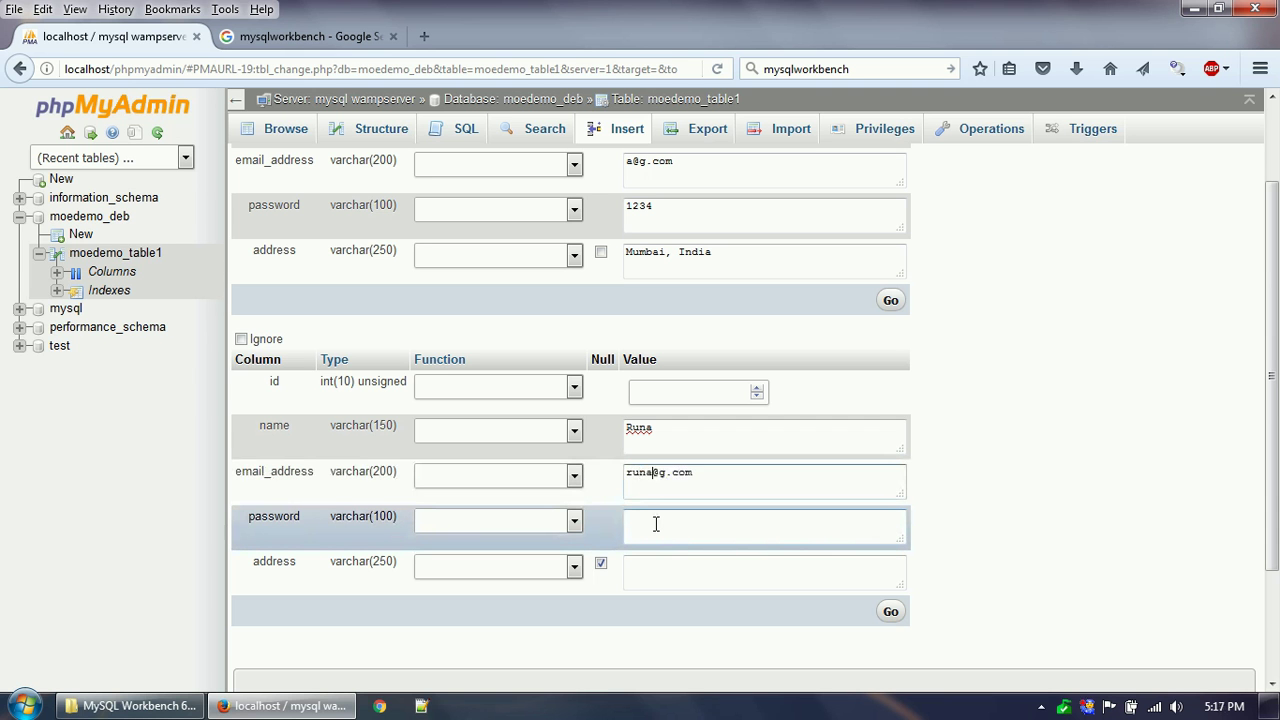
click(656, 524)
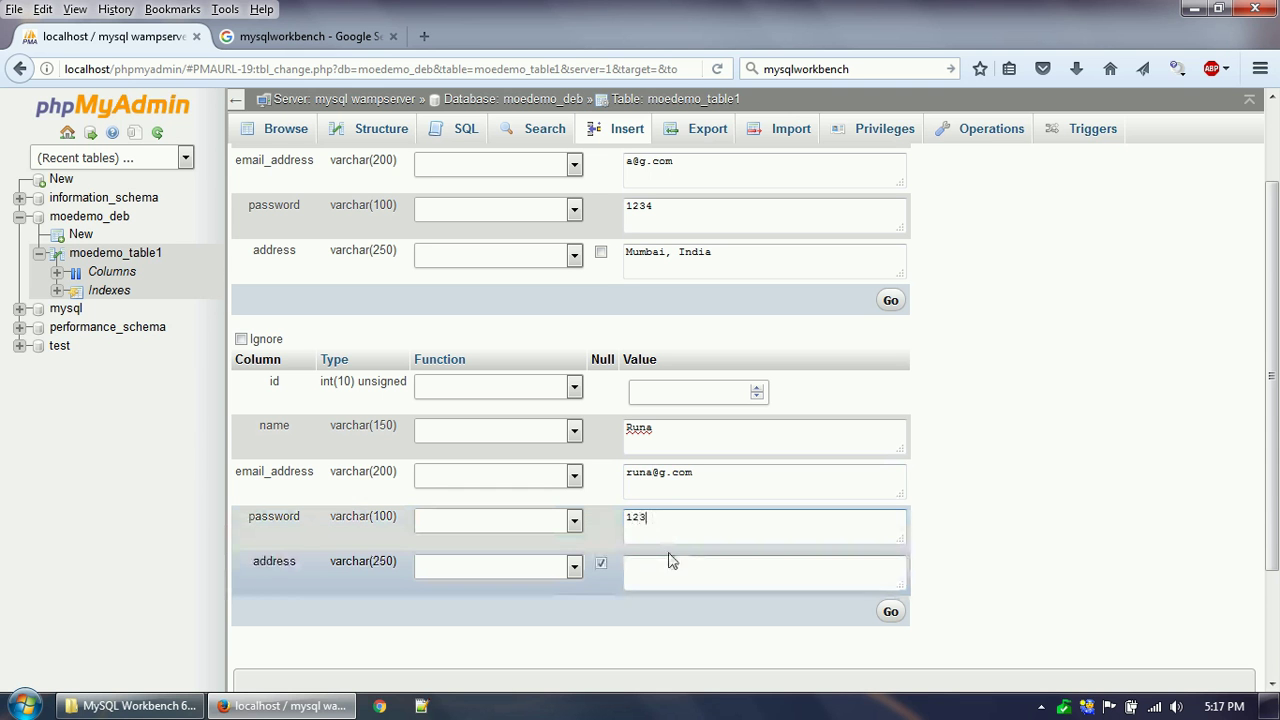
click(670, 557)
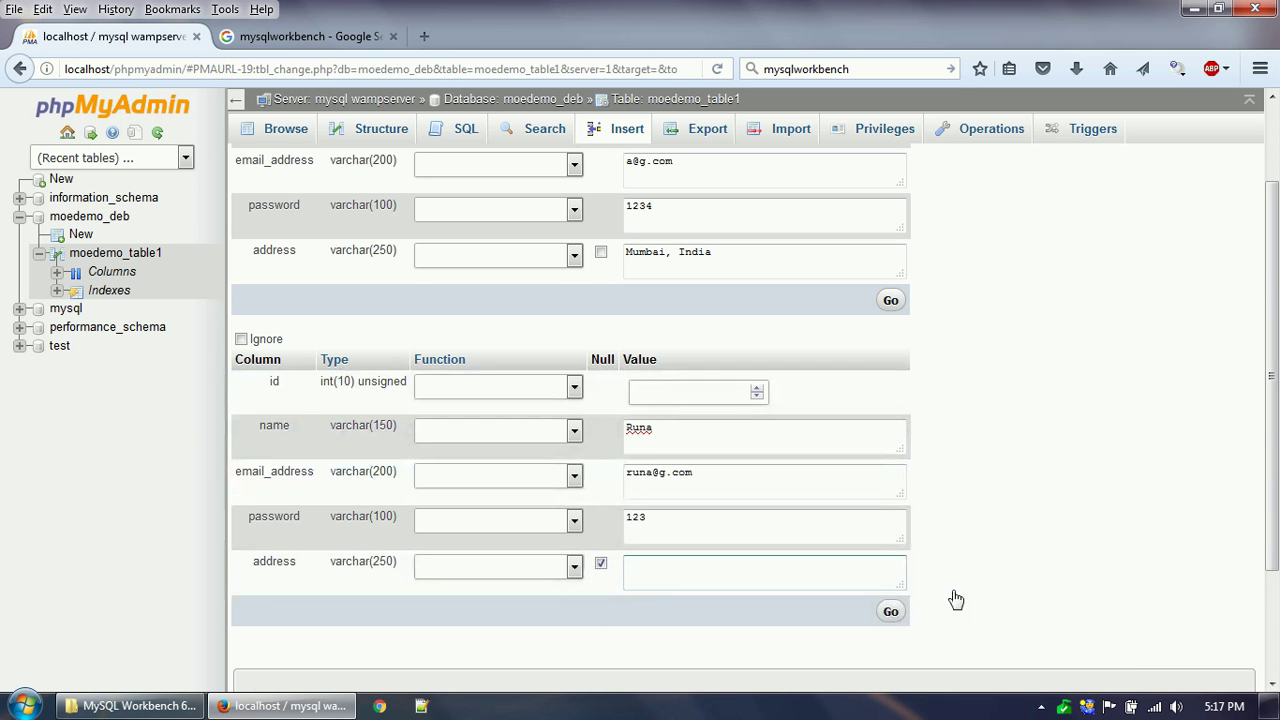
scroll(954, 597, down, 3)
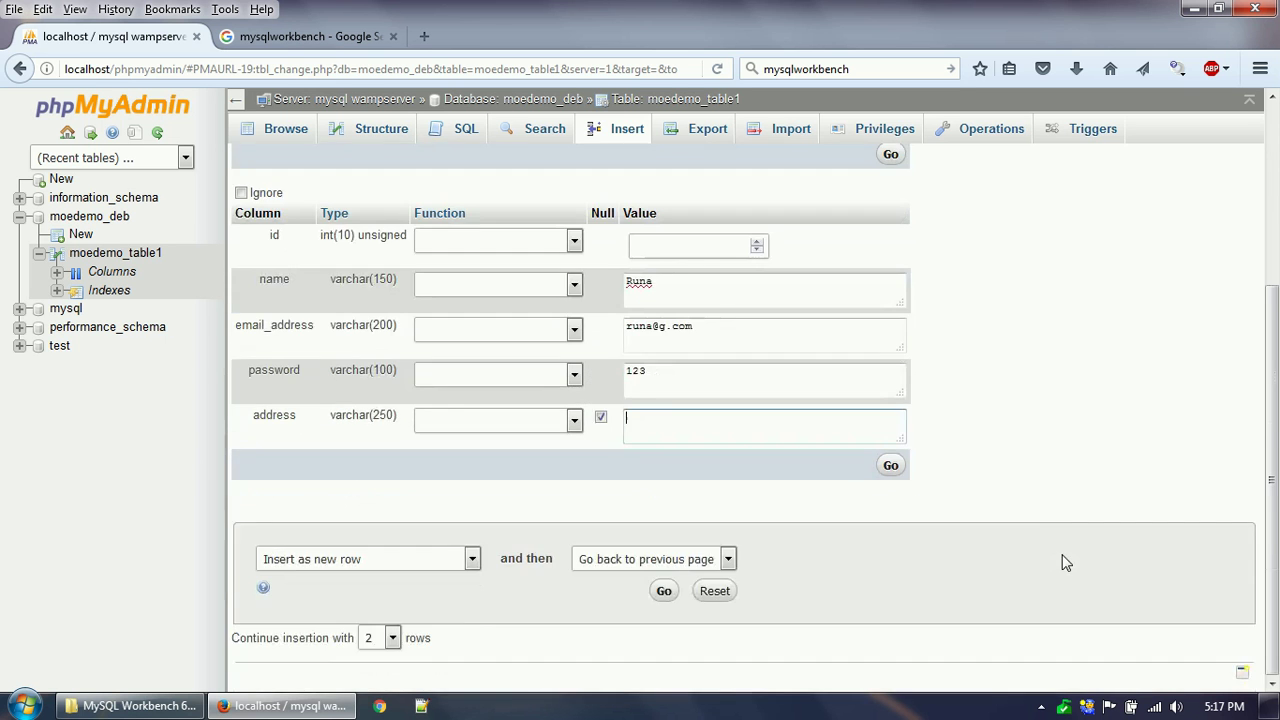
click(662, 591)
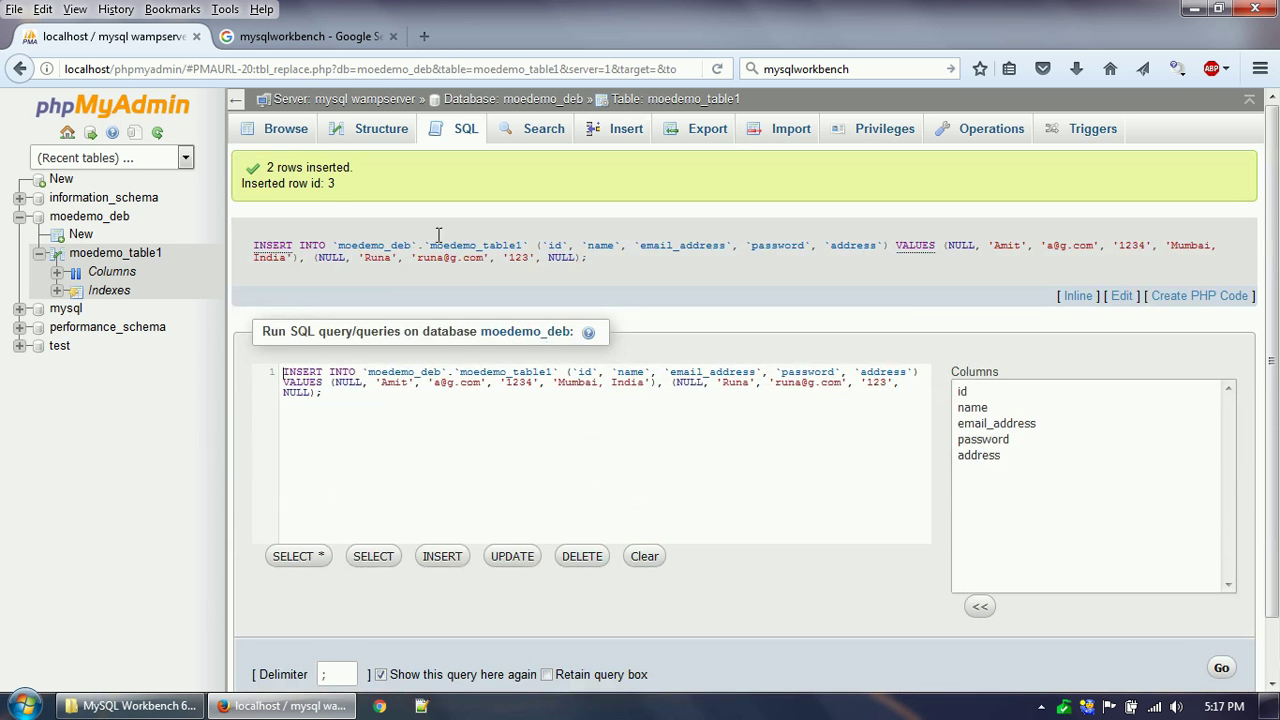
Browse moedemo_table1 and run the select-all query to see the inserted rows.
click(286, 130)
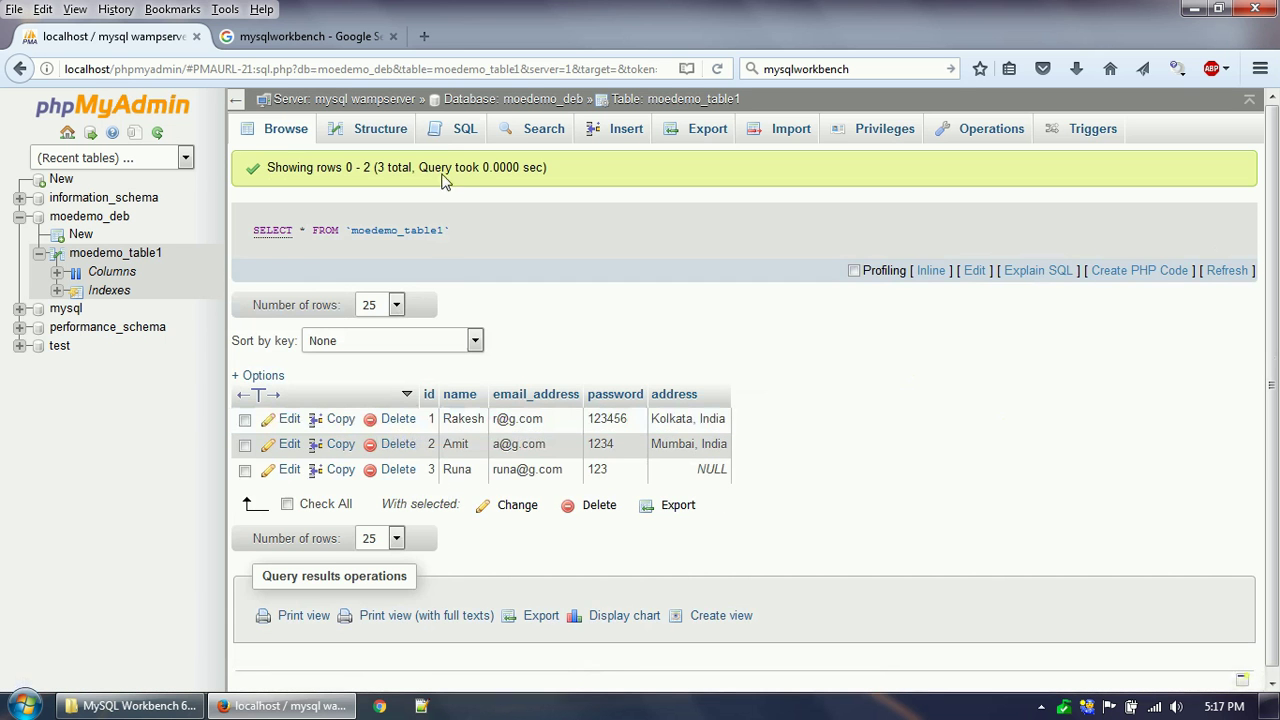
click(455, 132)
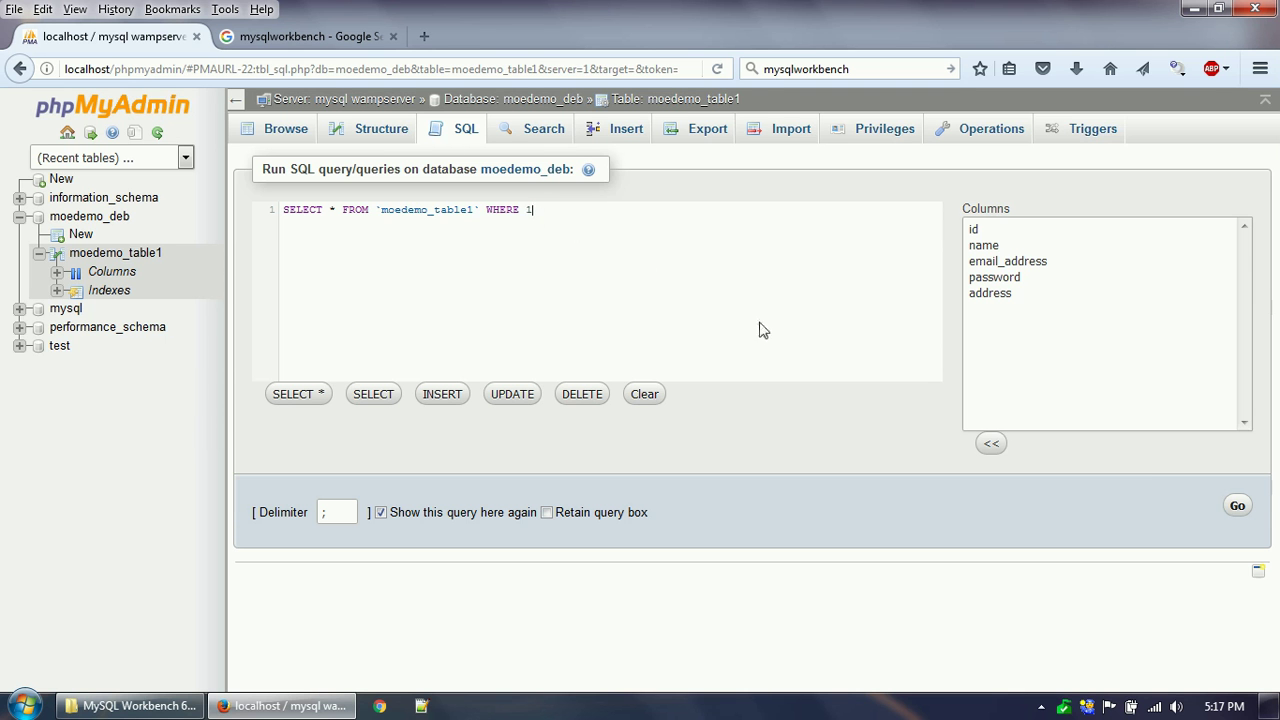
click(1236, 505)
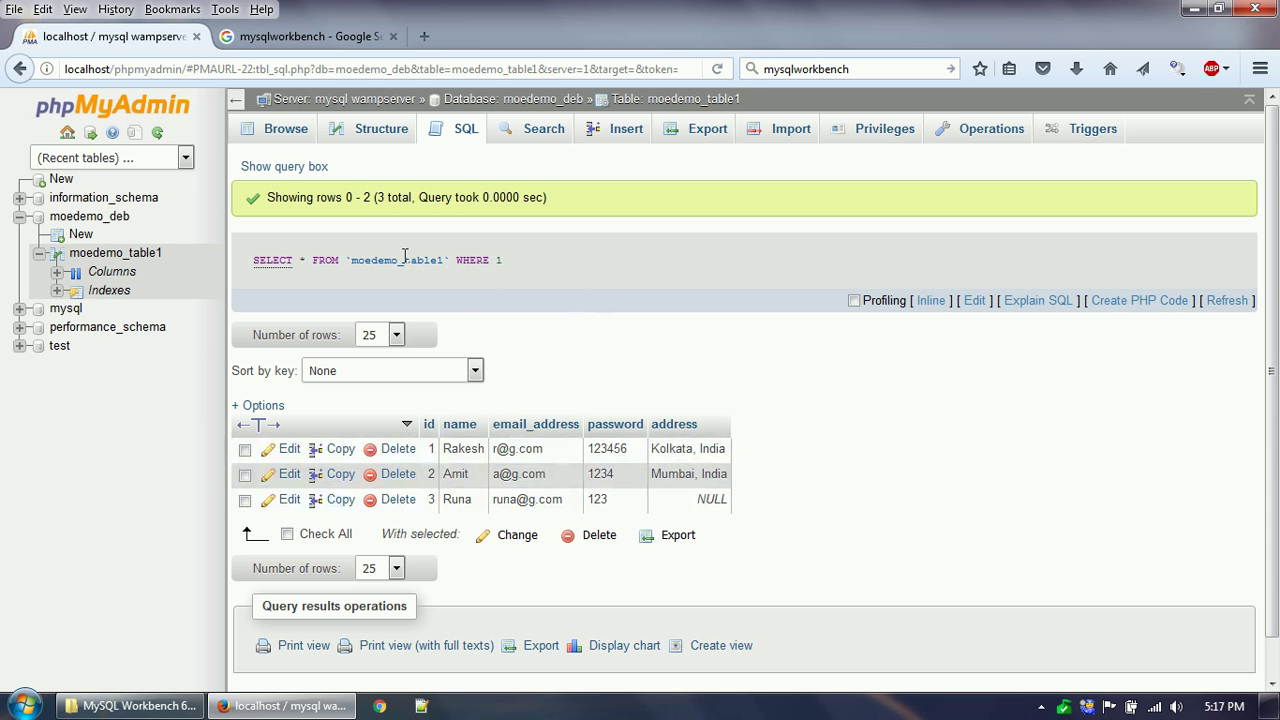
Narrow the query's WHERE clause to the Mumbai row's name, returning only row 2.
click(455, 134)
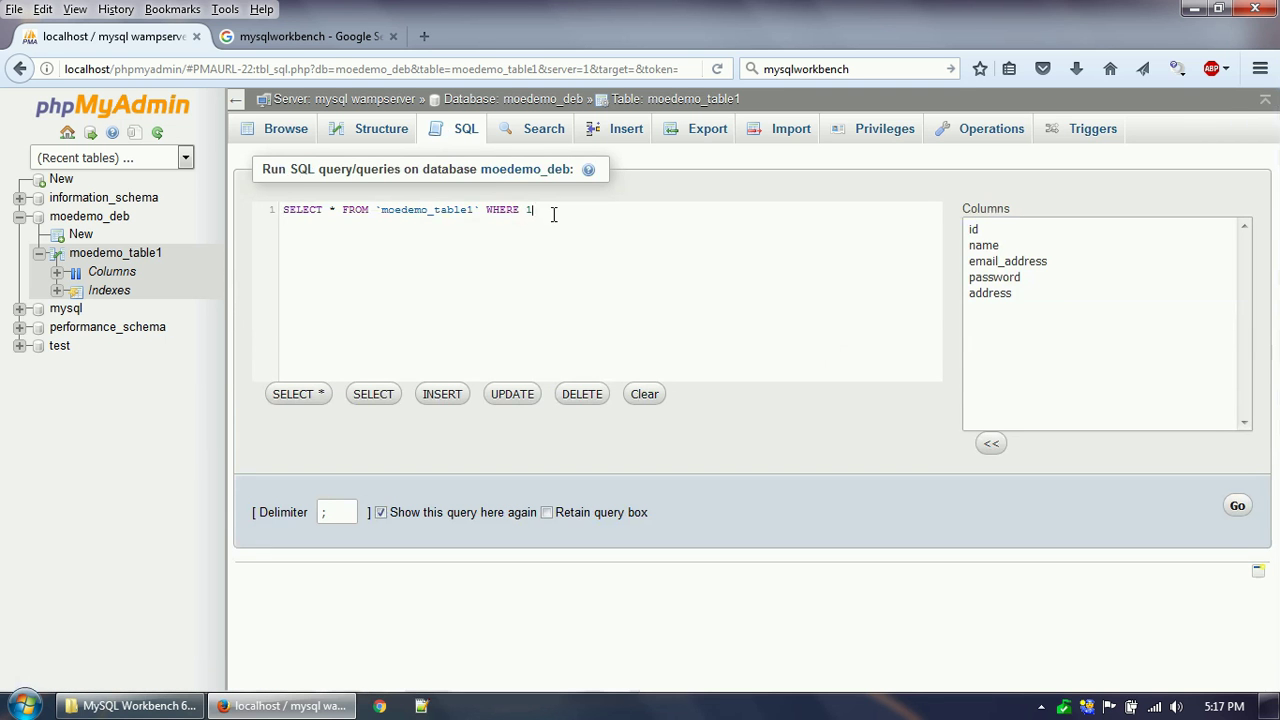
text(name = 'Amit)
click(1237, 505)
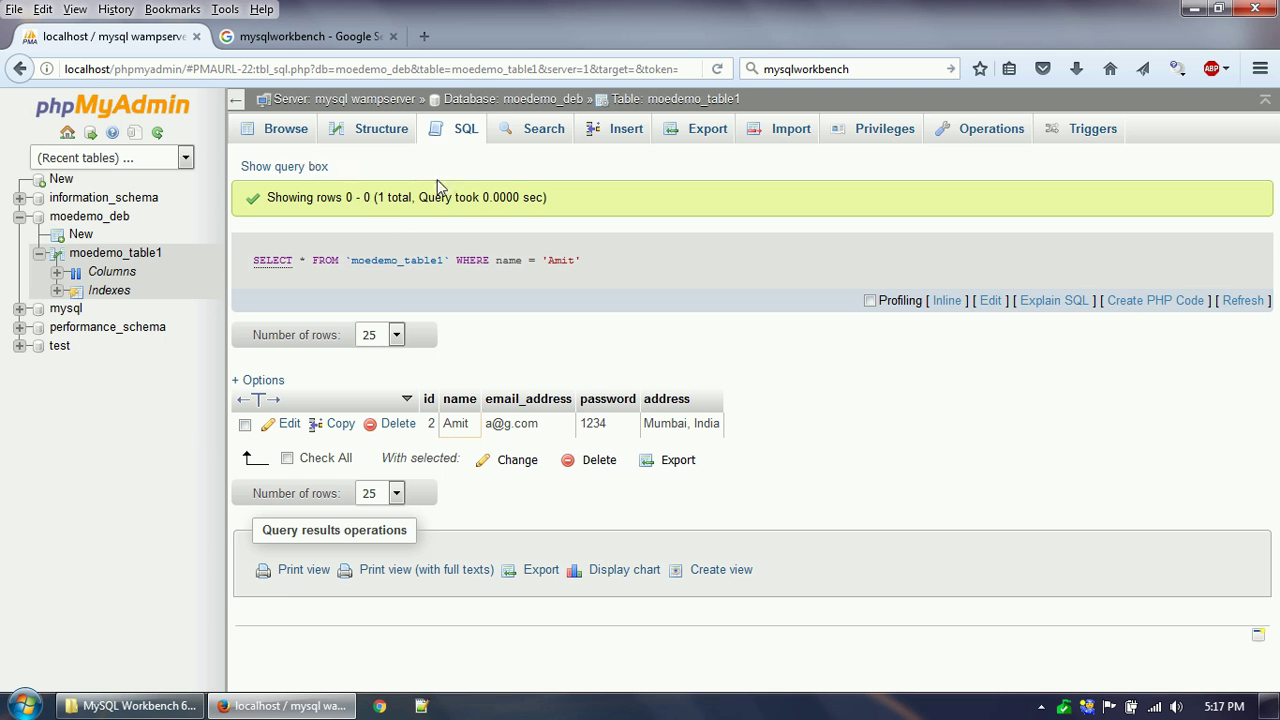
click(694, 134)
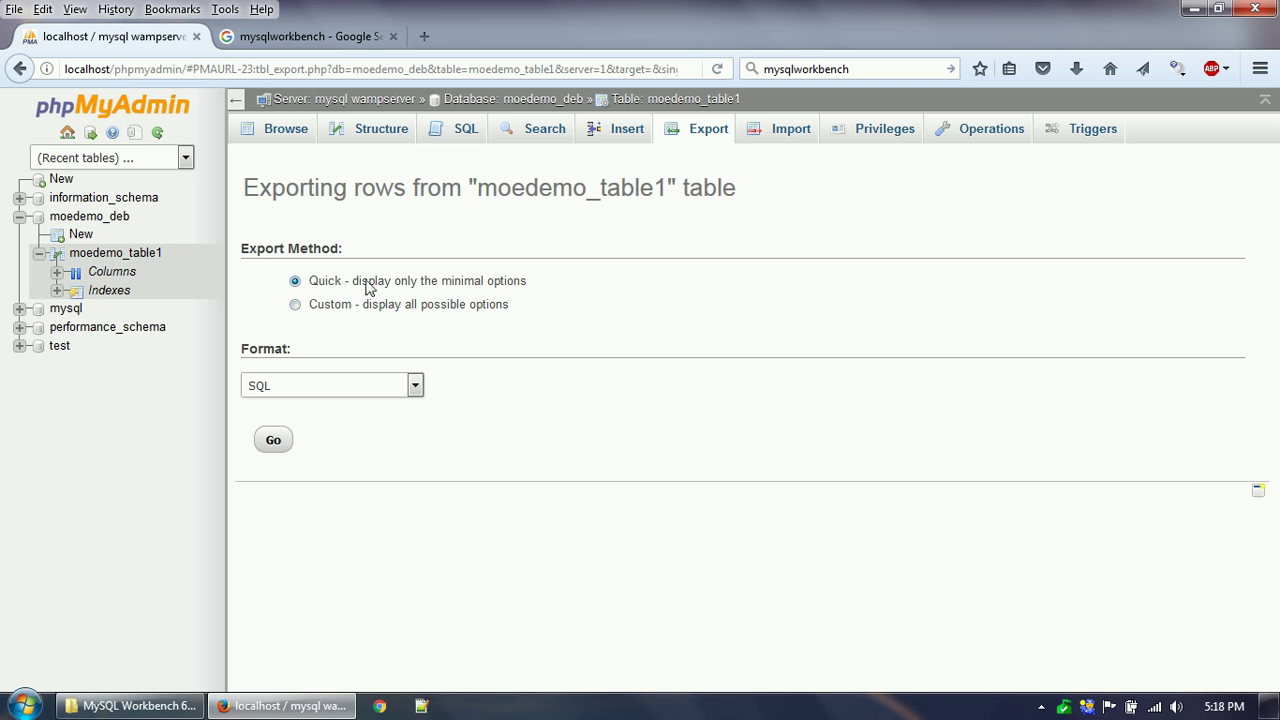
Open the export page for the whole moedemo_deb database.
drag(308, 190, 736, 190)
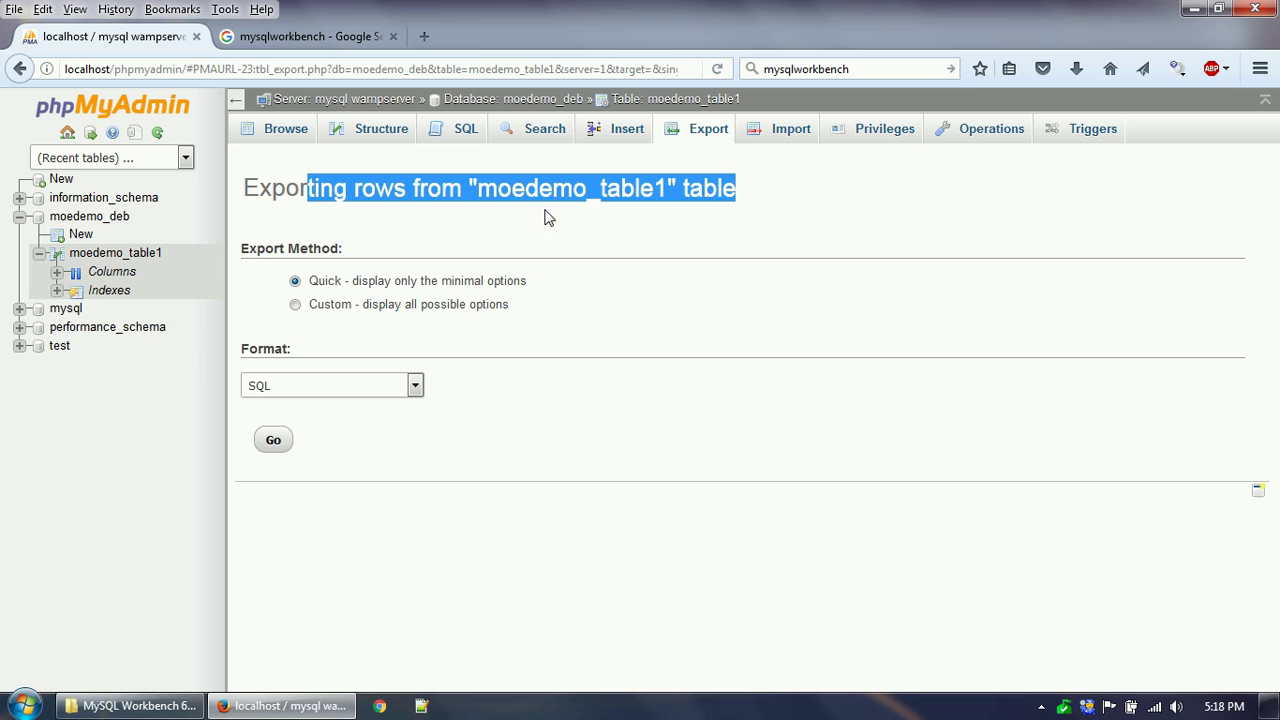
click(631, 190)
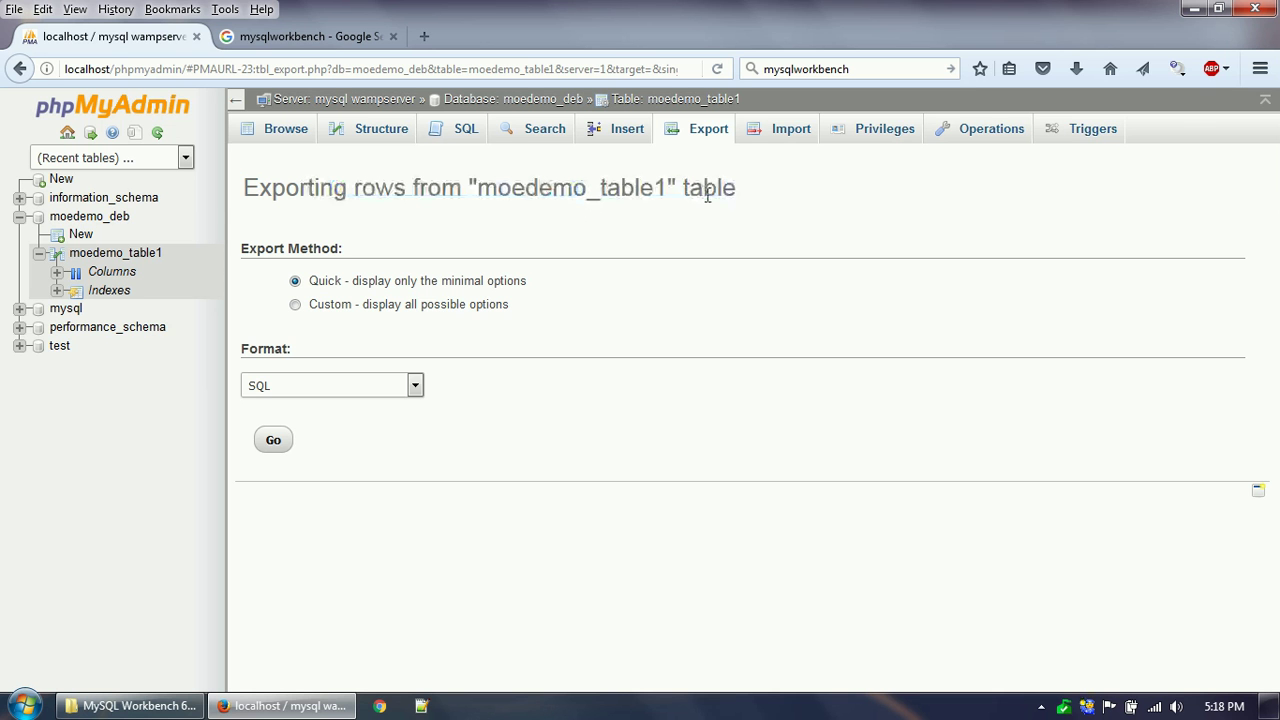
click(106, 219)
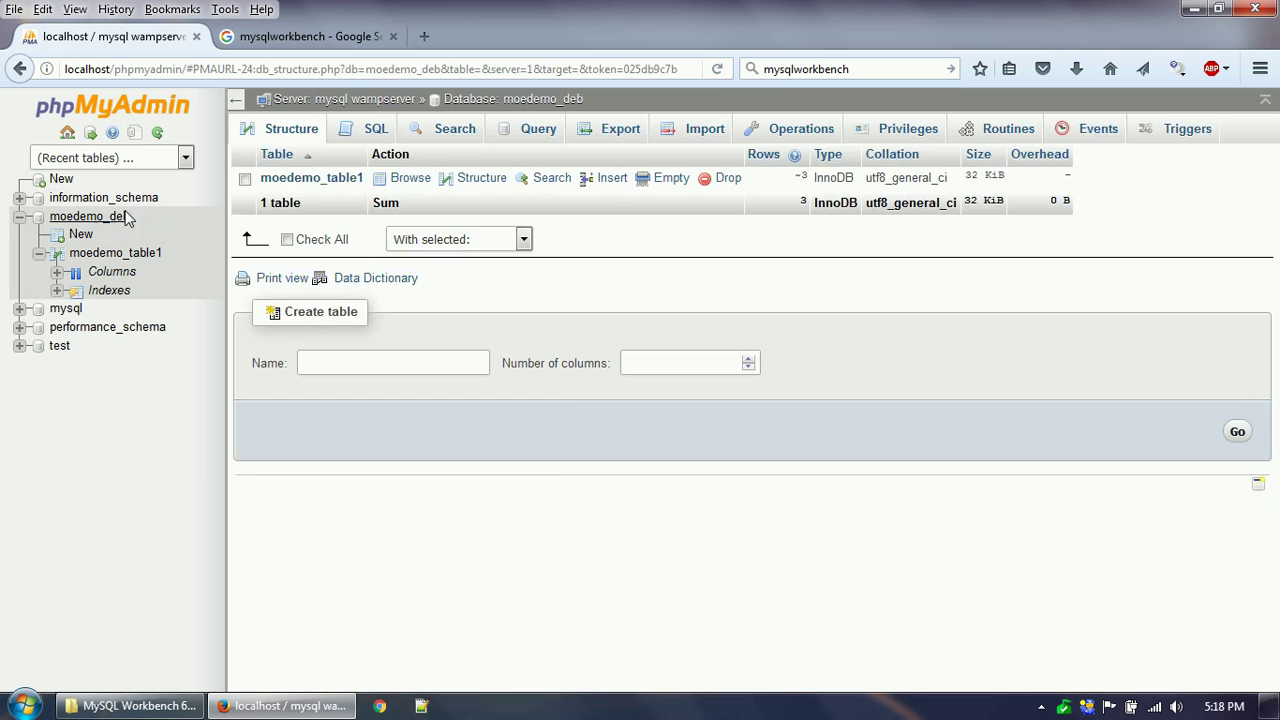
click(621, 131)
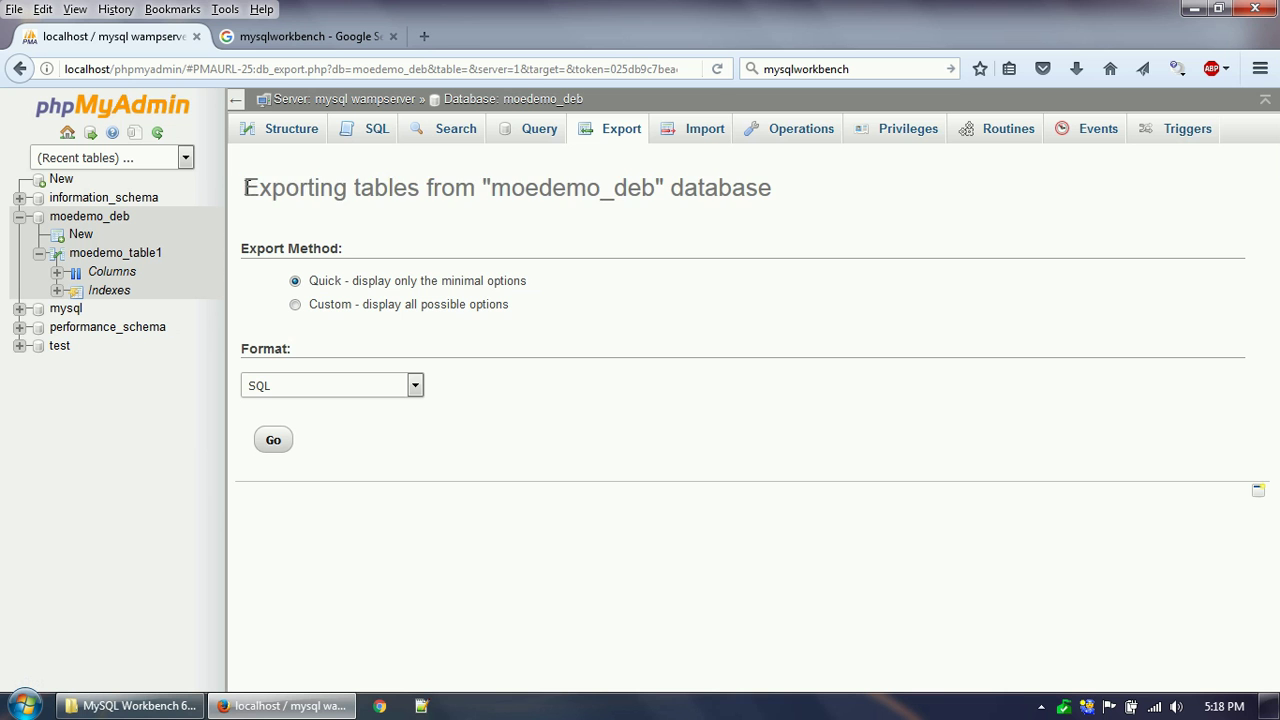
drag(245, 188, 772, 190)
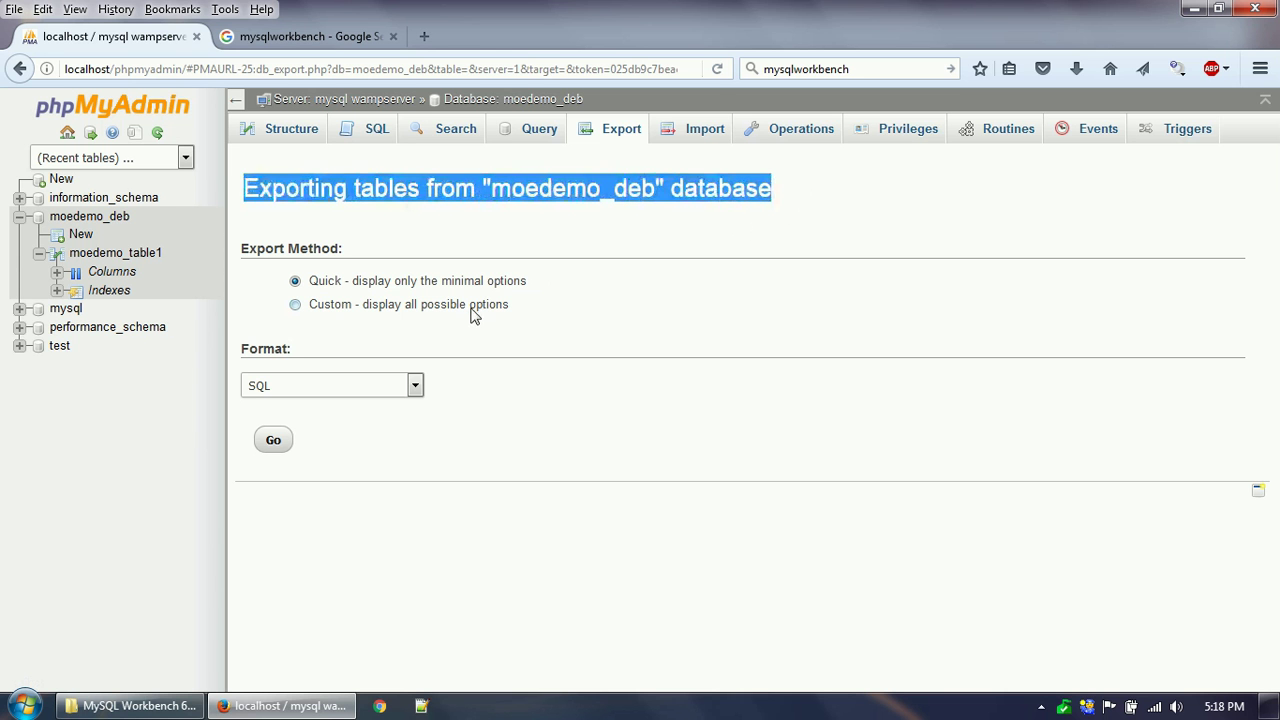
Export moedemo_deb with the Custom method as SQL, producing the moedemo_deb.sql download.
click(295, 305)
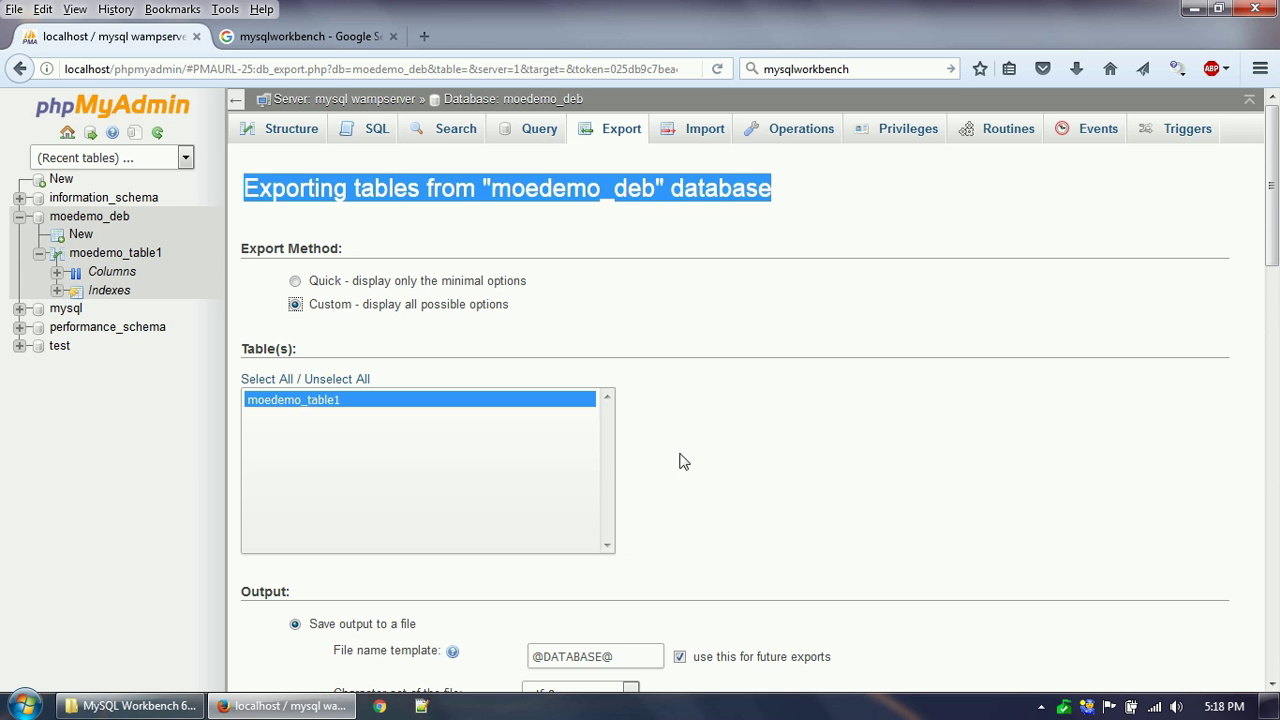
scroll(690, 470, down, 3)
scroll(560, 535, down, 3)
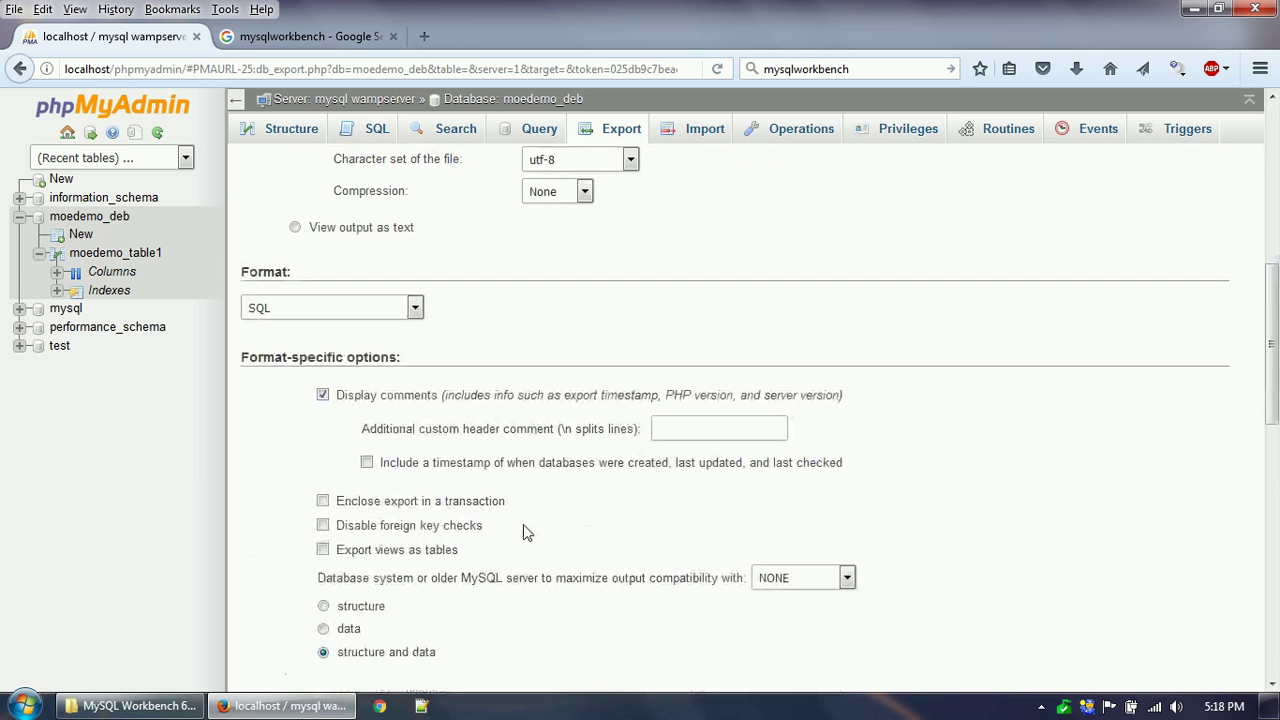
scroll(608, 500, down, 2)
scroll(535, 505, down, 1)
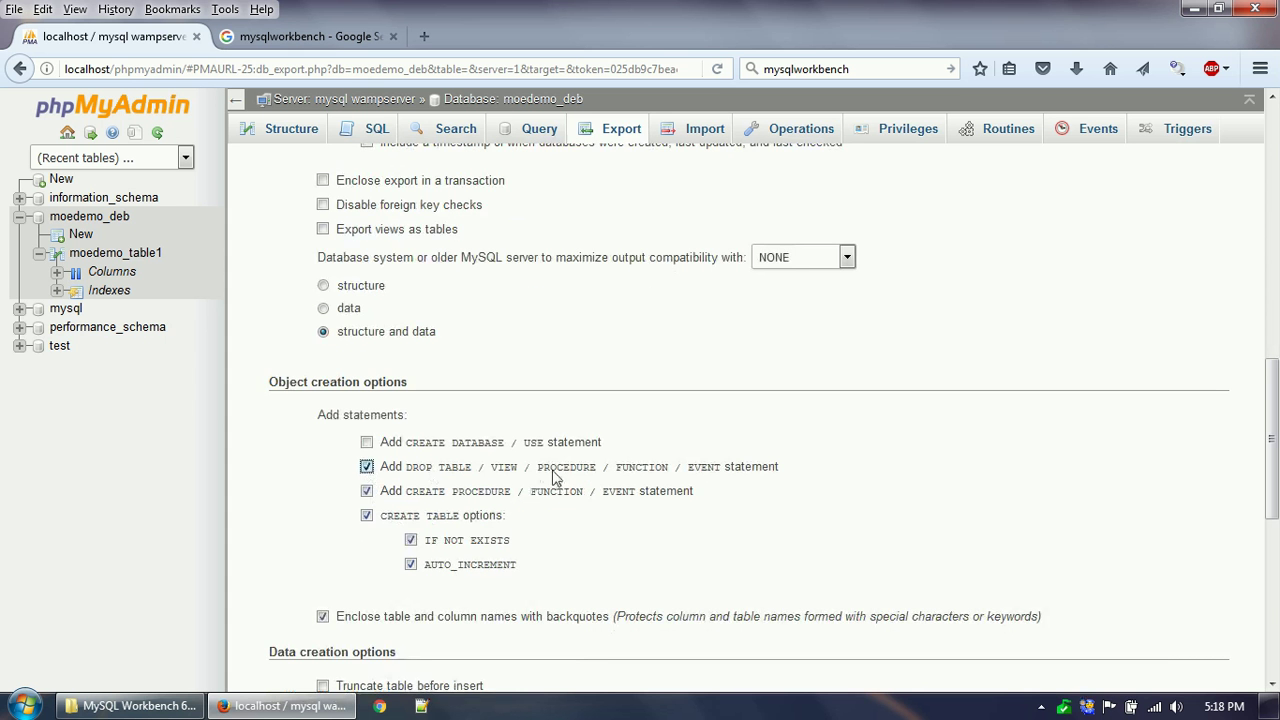
scroll(560, 476, down, 3)
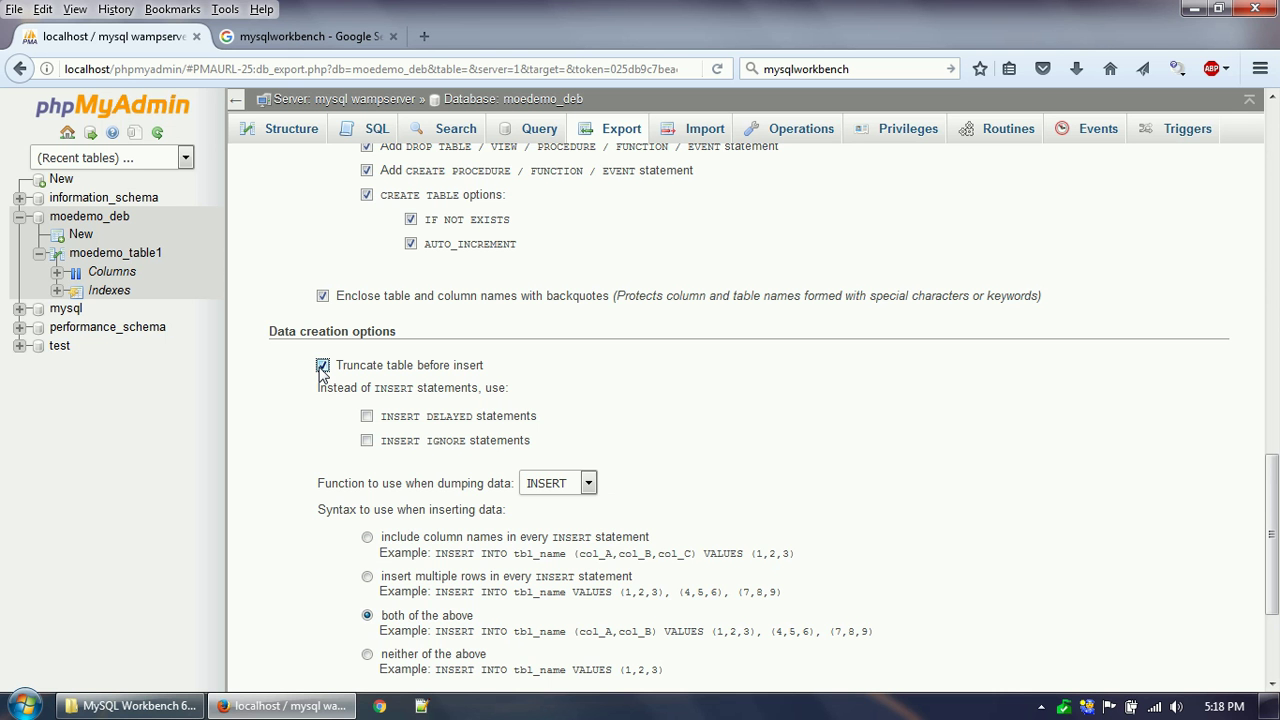
scroll(577, 397, down, 4)
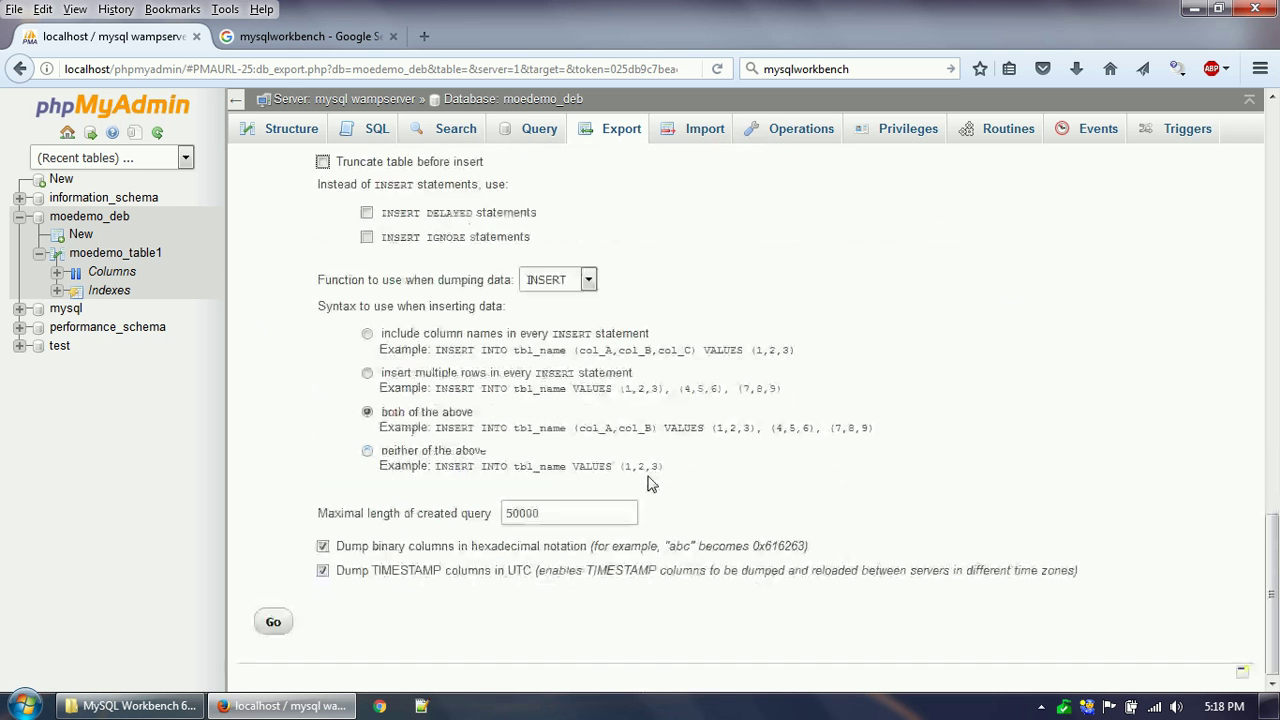
click(274, 623)
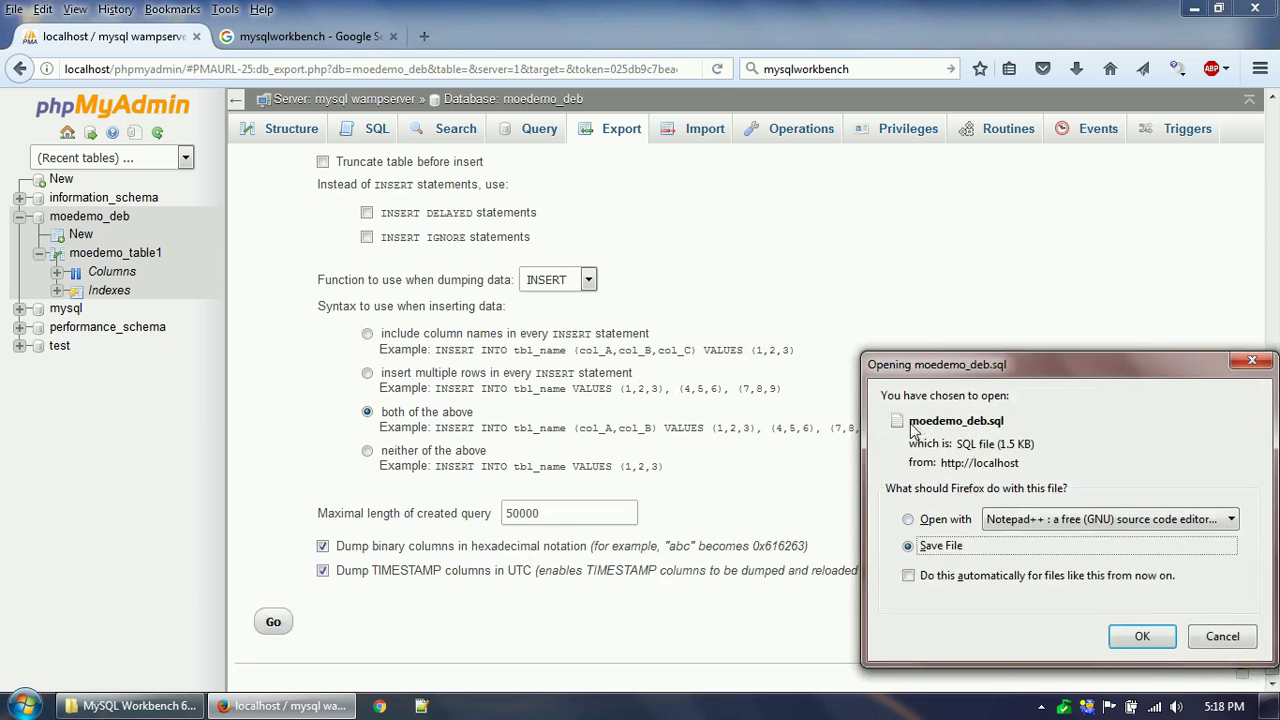
Save the exported moedemo_deb.sql to the Desktop and open it from the downloads panel.
click(1140, 634)
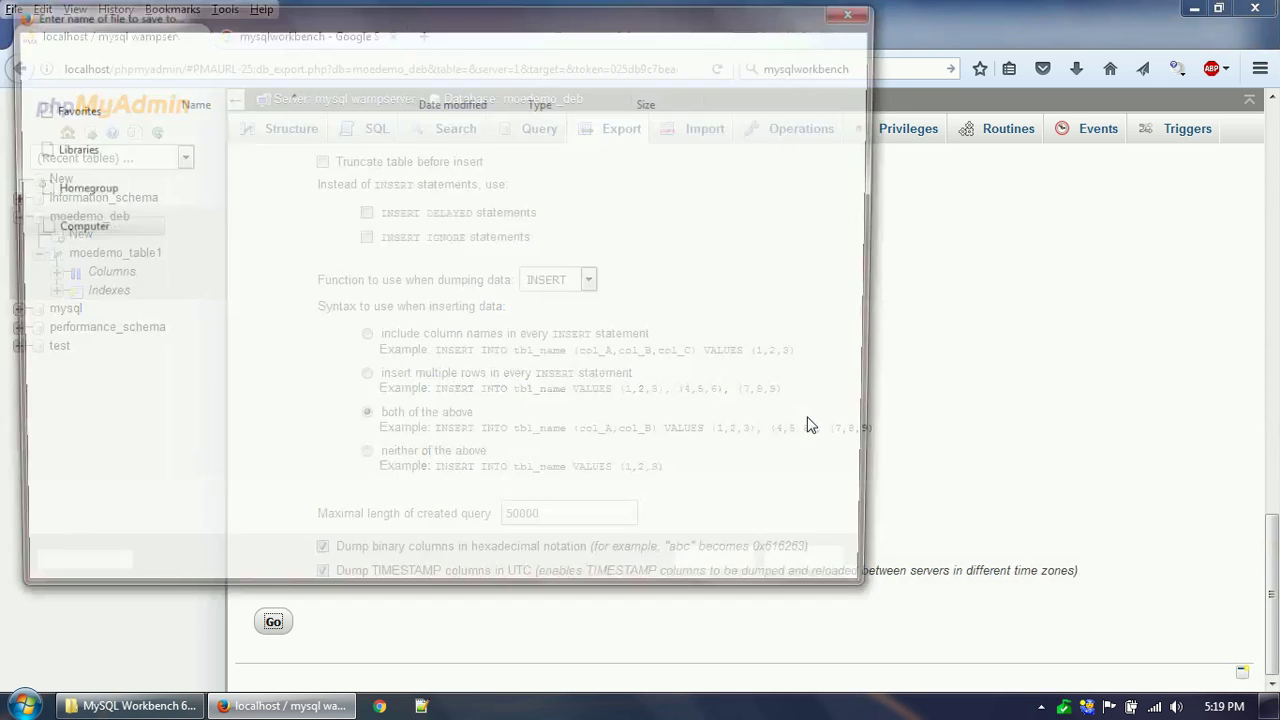
click(112, 130)
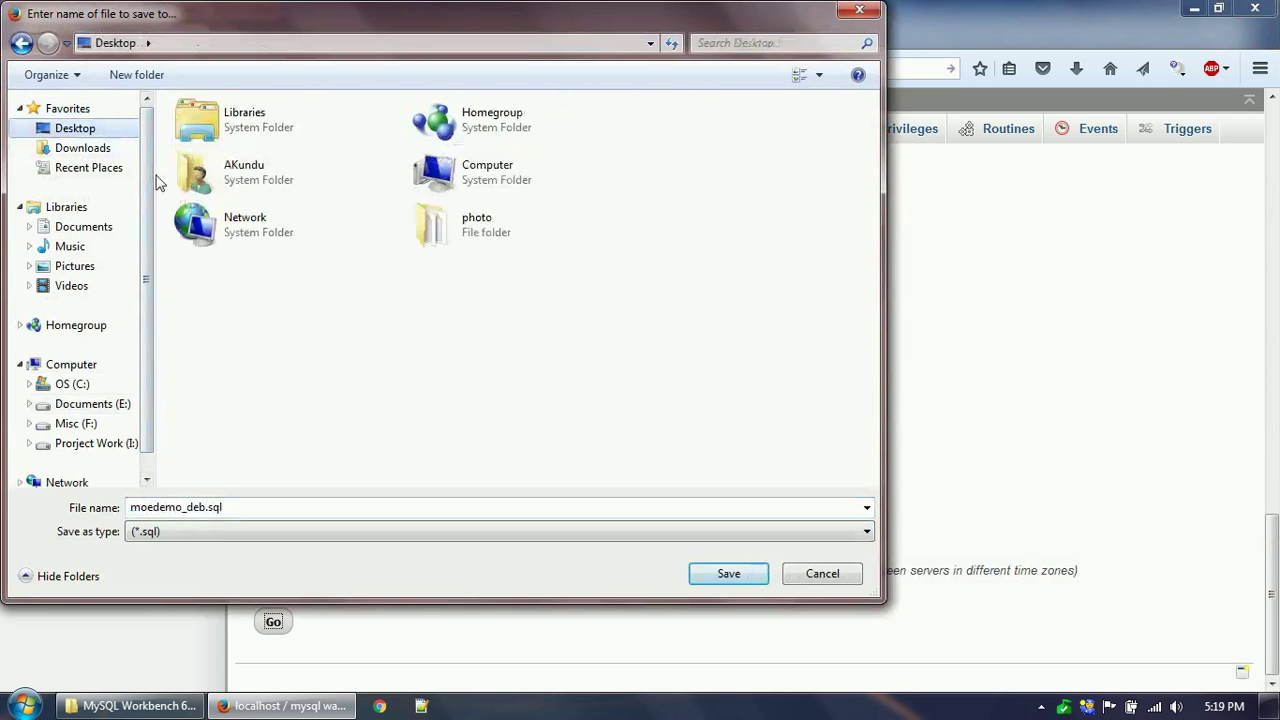
click(694, 578)
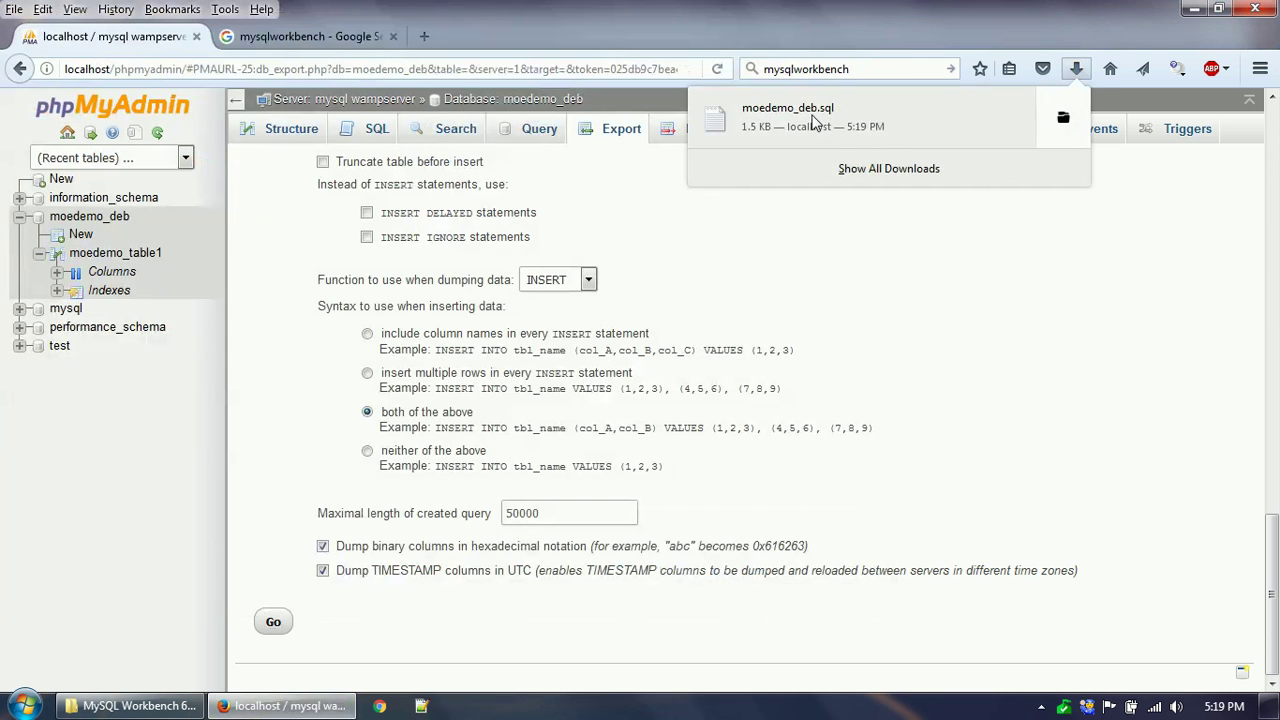
click(808, 124)
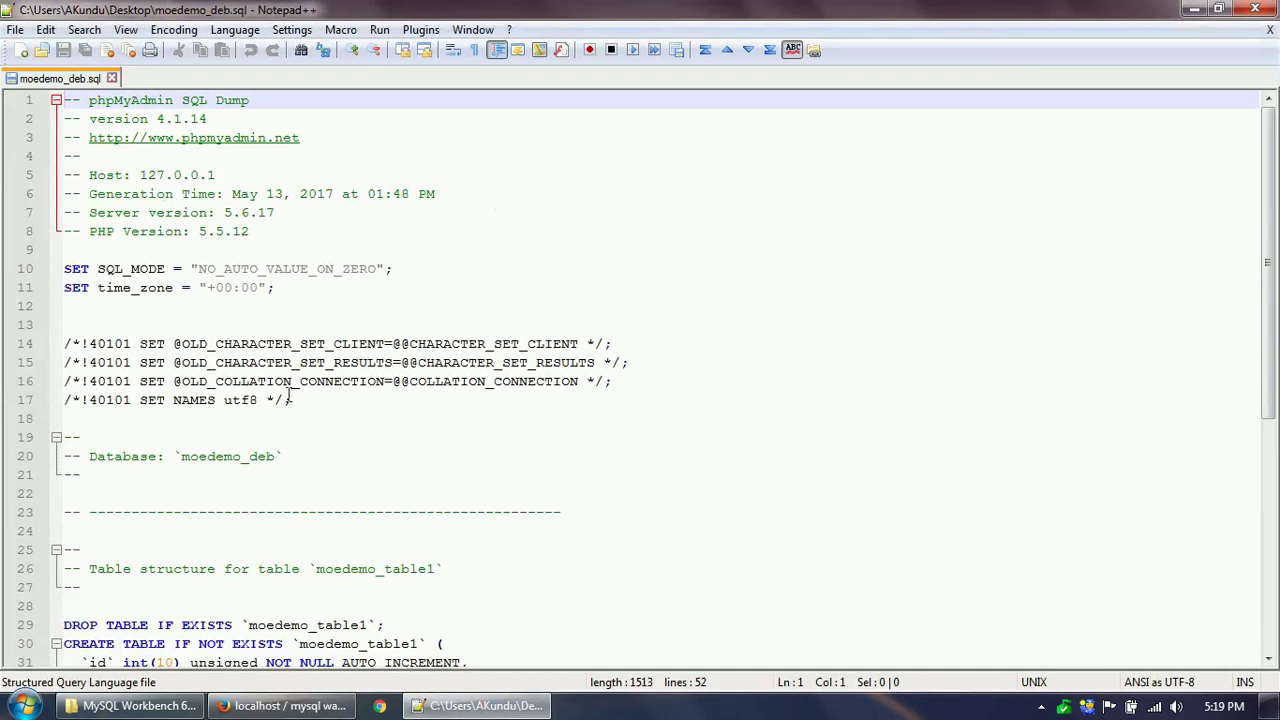
scroll(288, 400, down, 4)
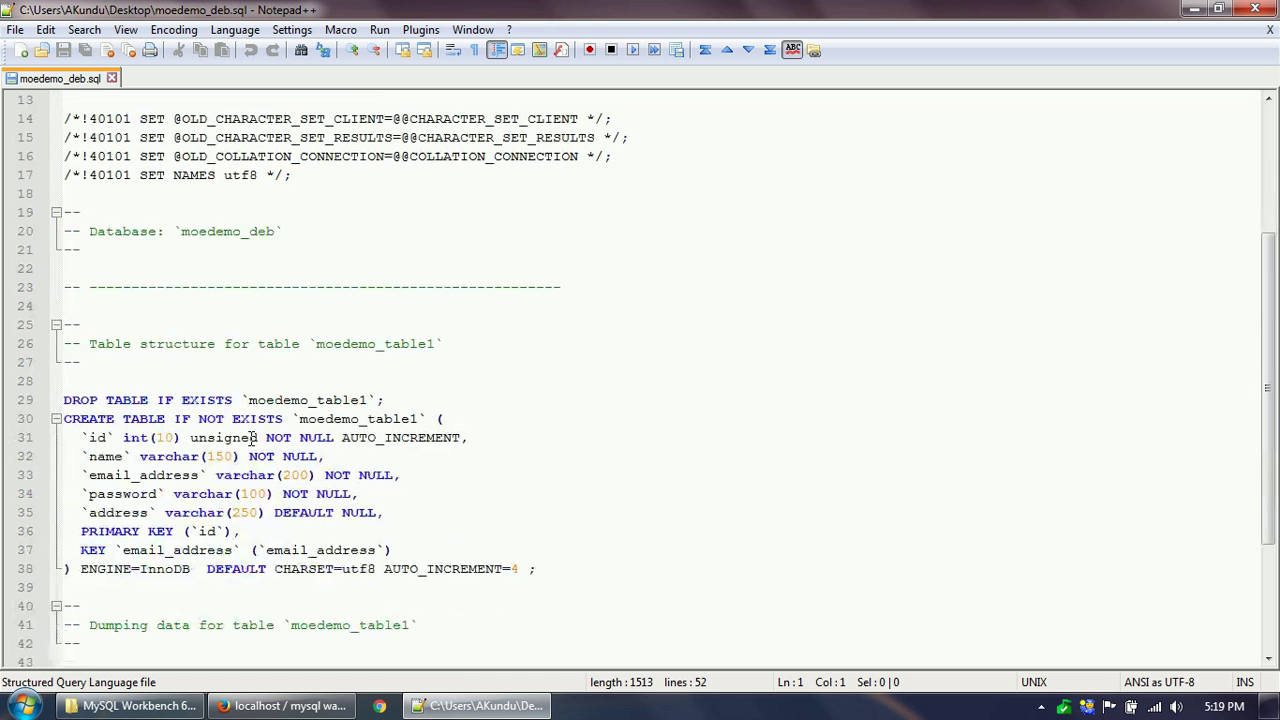
click(76, 402)
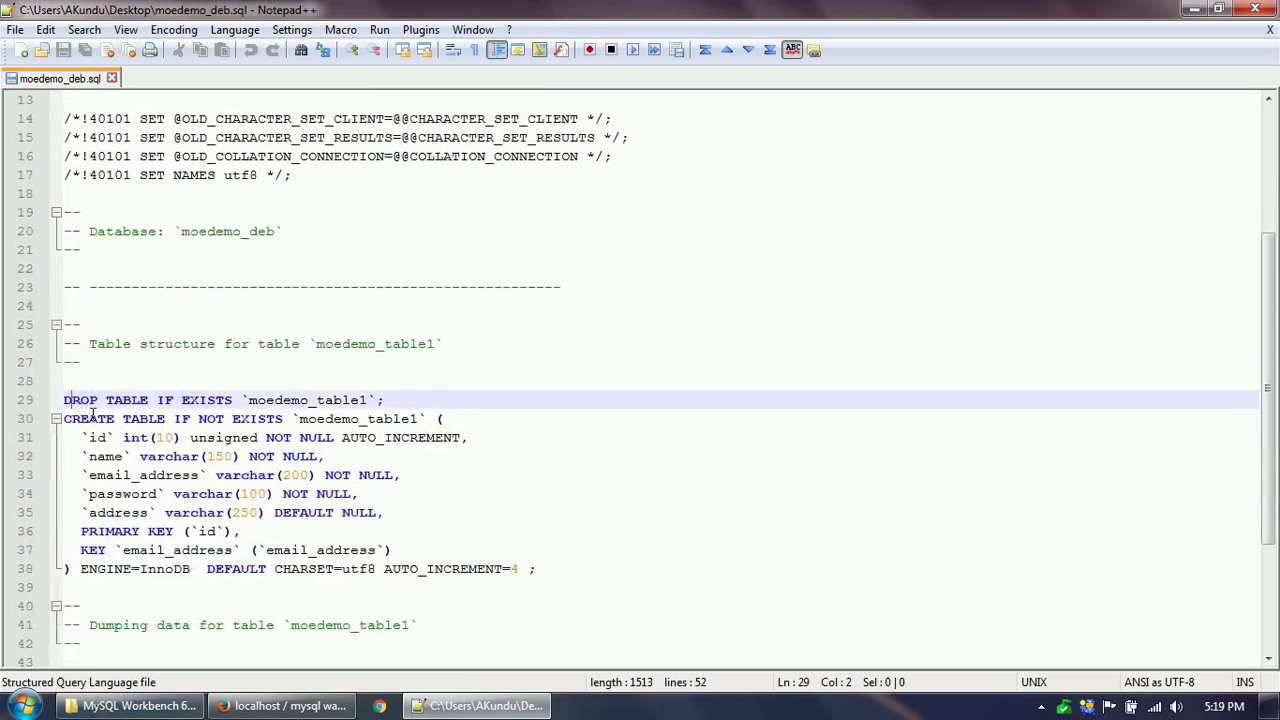
drag(65, 400, 372, 400)
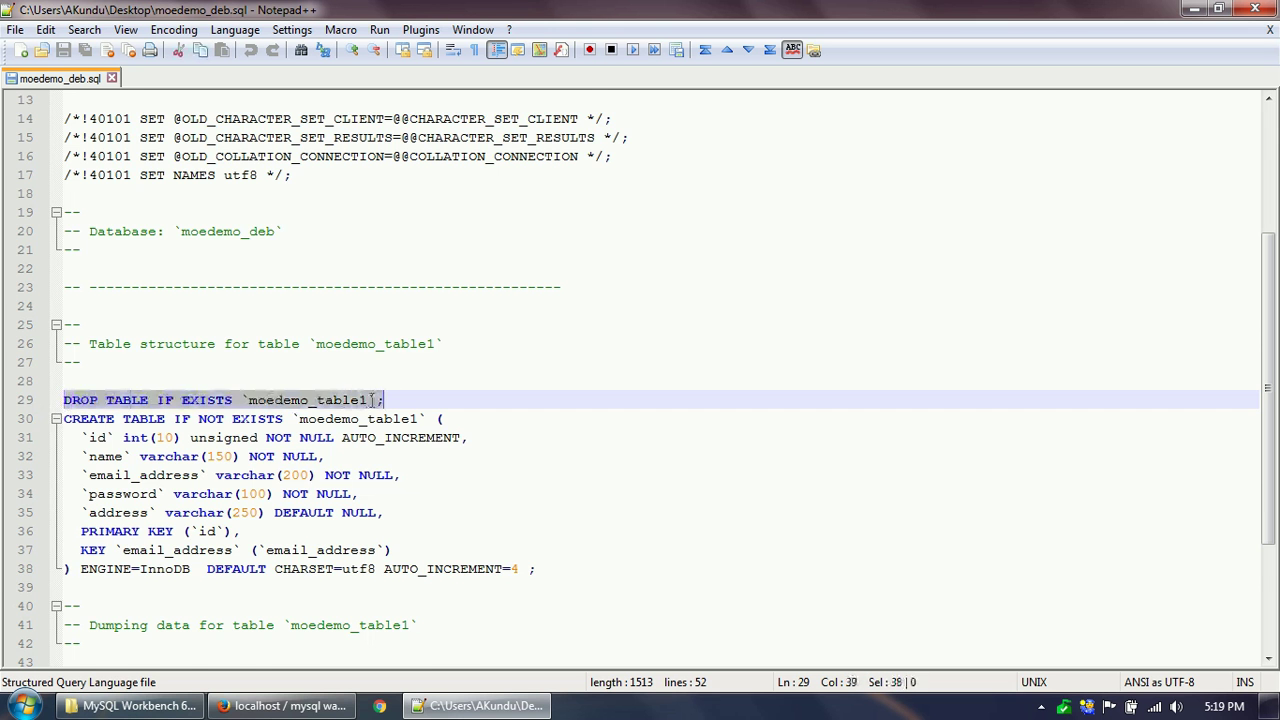
scroll(382, 455, down, 1)
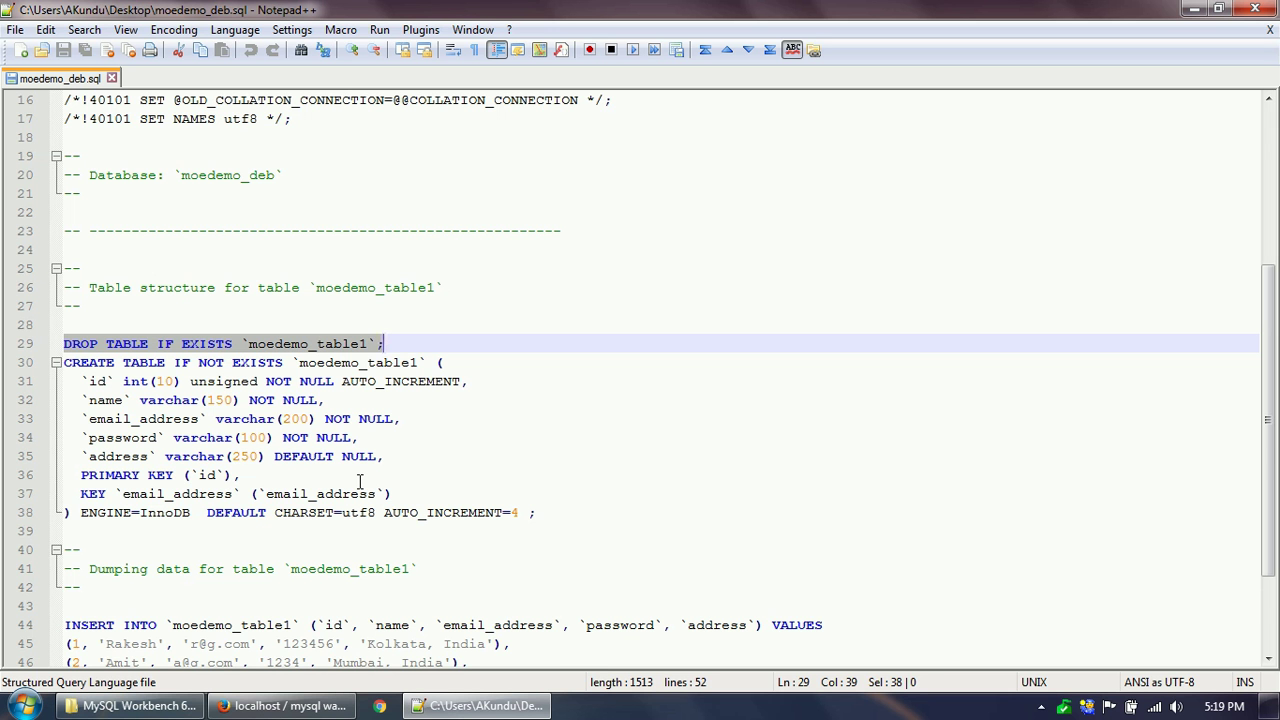
drag(64, 362, 80, 362)
scroll(72, 362, down, 1)
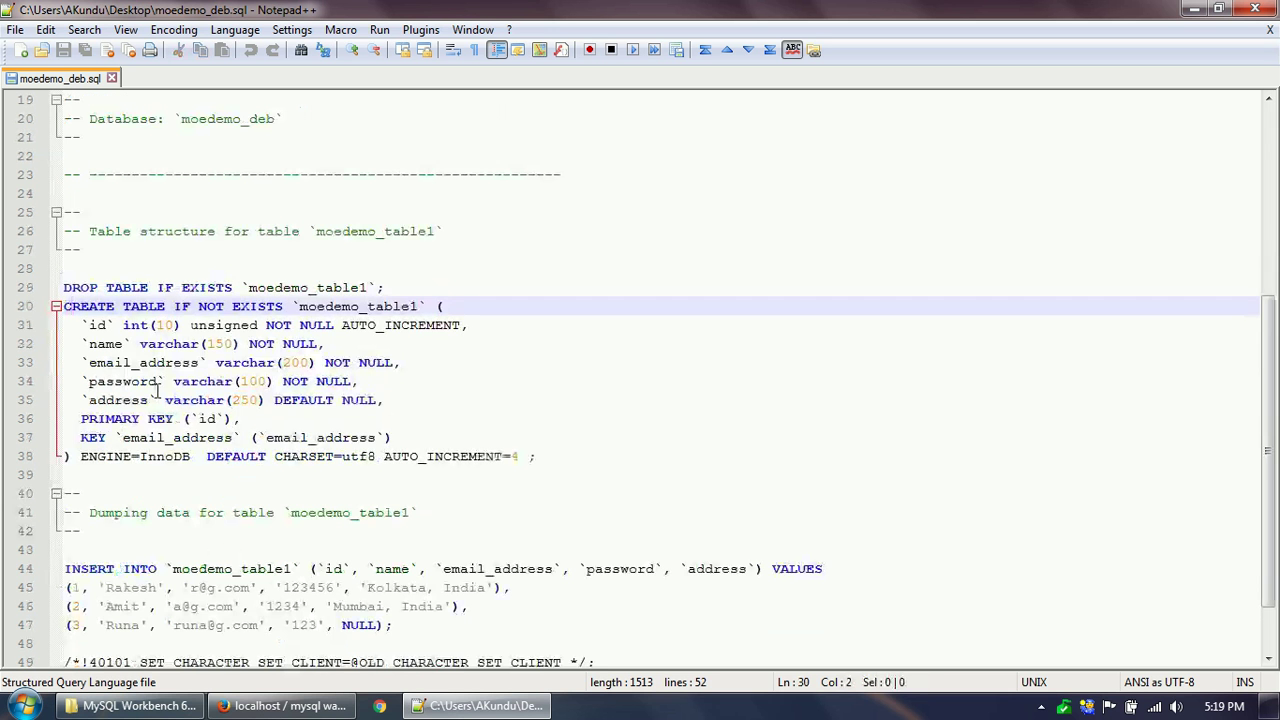
drag(70, 305, 188, 462)
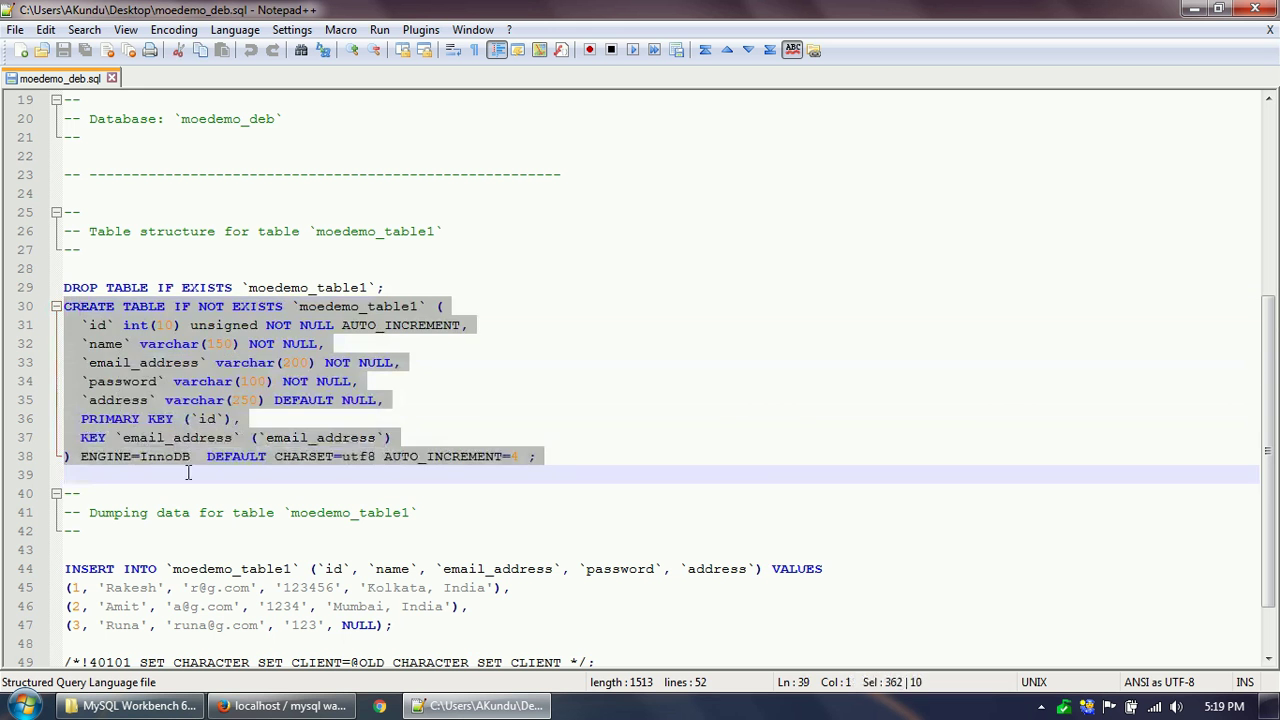
click(103, 343)
click(100, 325)
double_click(100, 325)
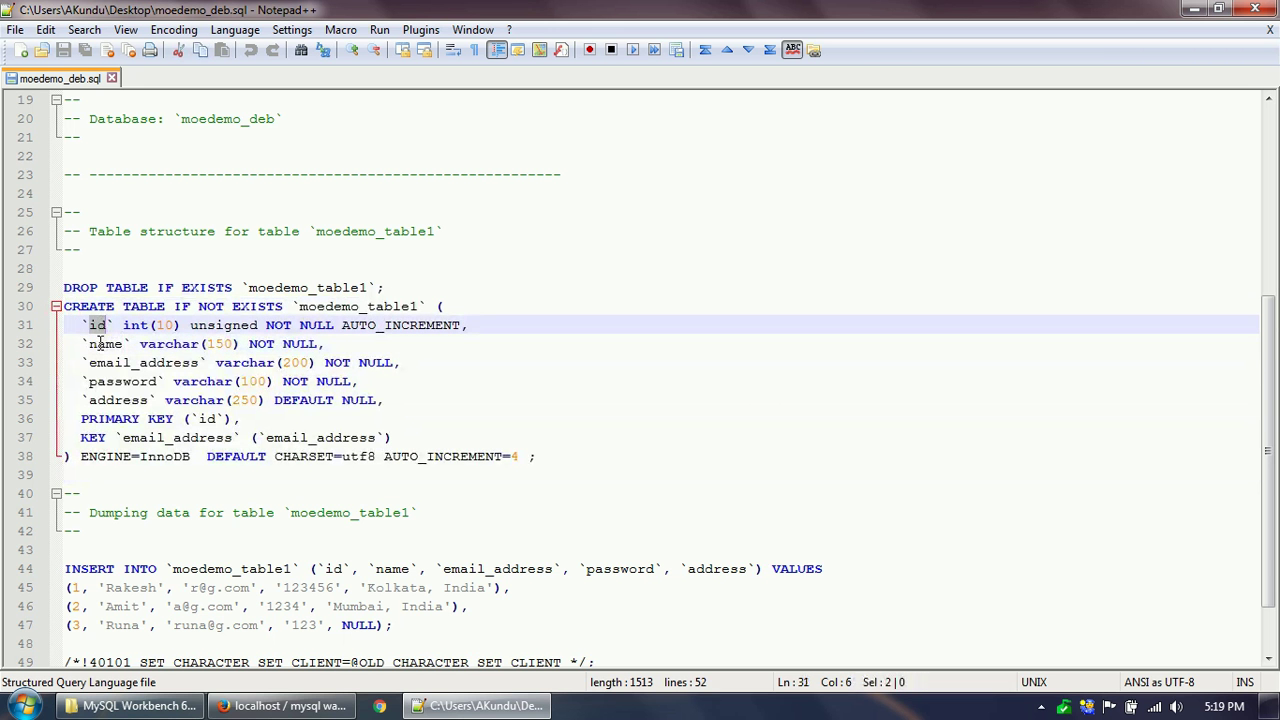
double_click(100, 343)
double_click(102, 362)
click(115, 399)
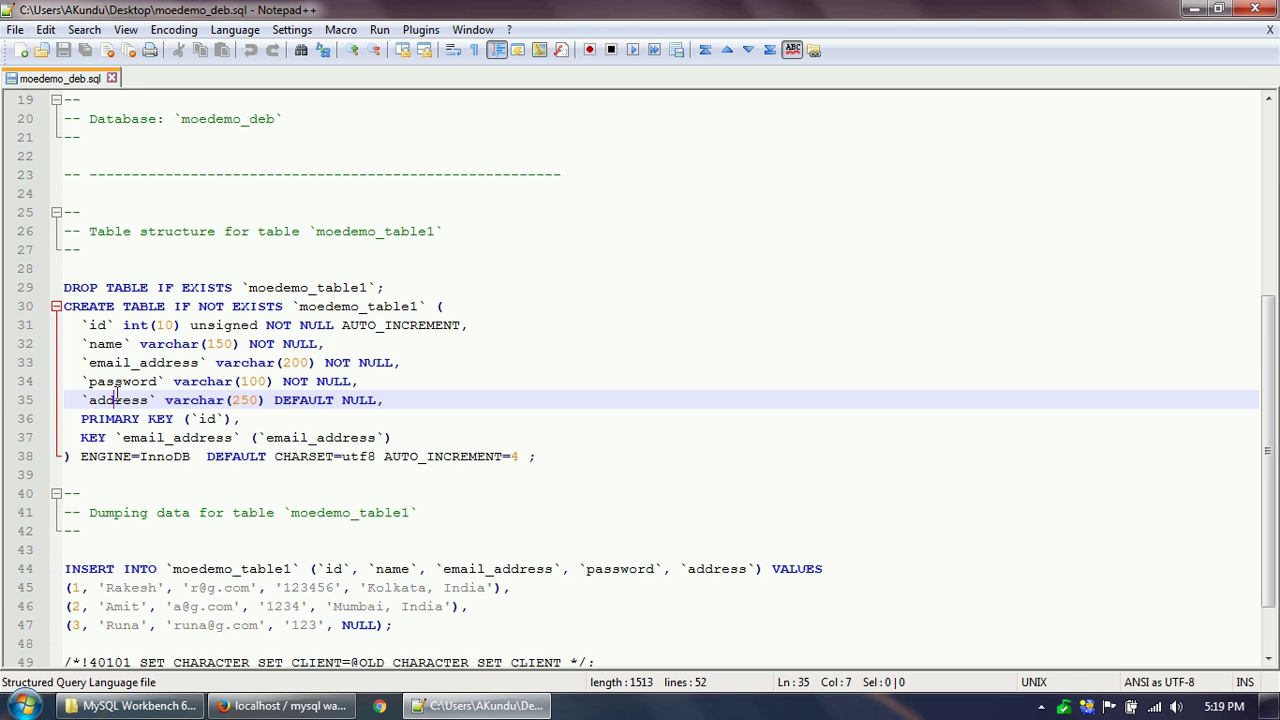
double_click(117, 400)
scroll(140, 424, down, 2)
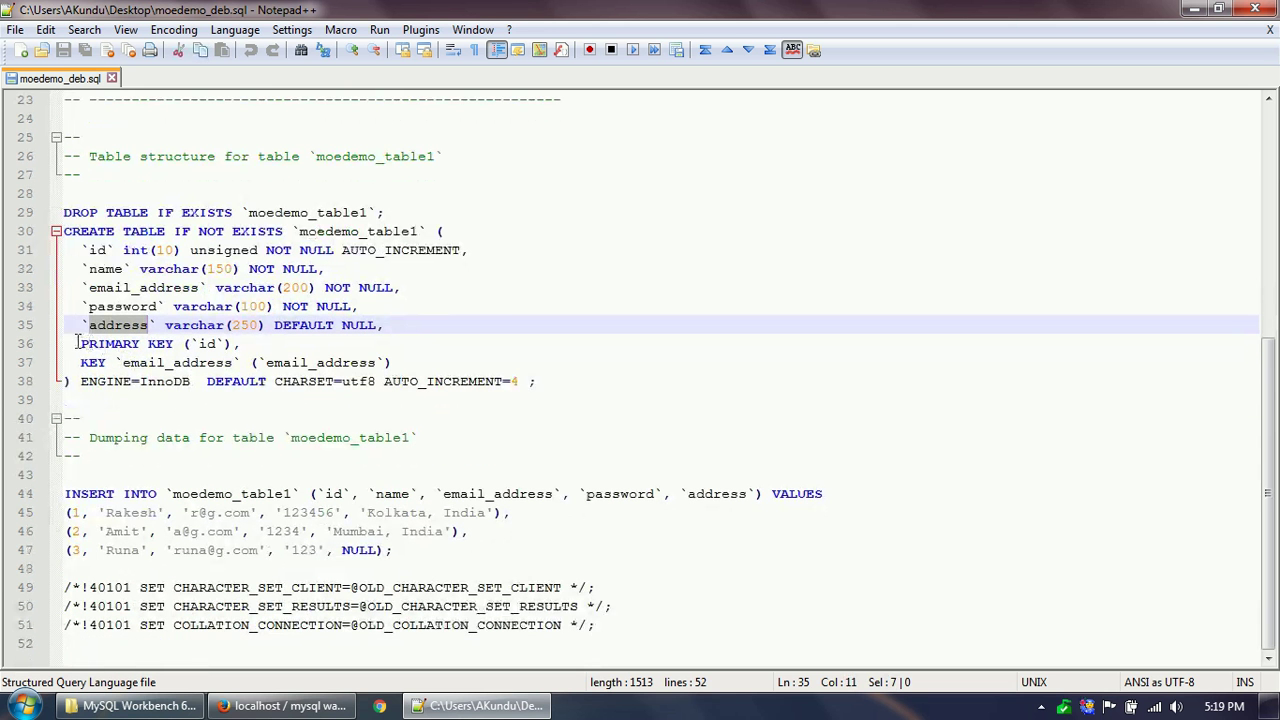
drag(78, 343, 252, 343)
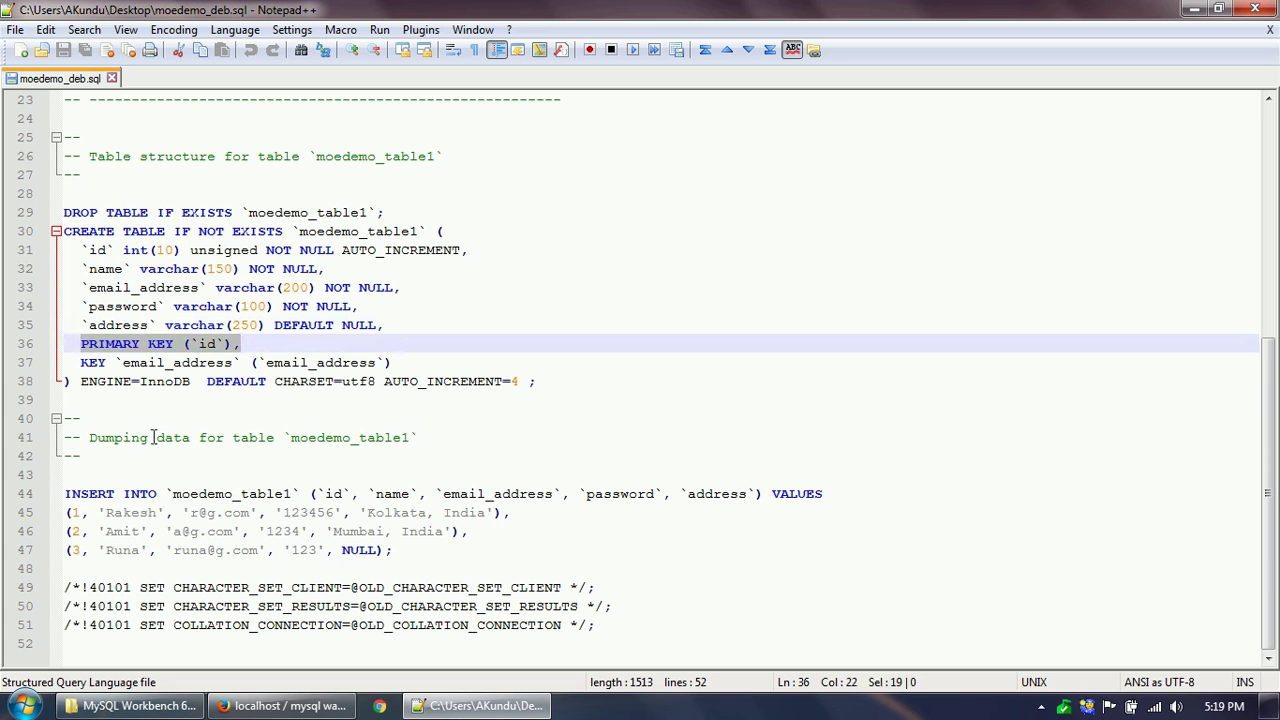
drag(81, 362, 402, 362)
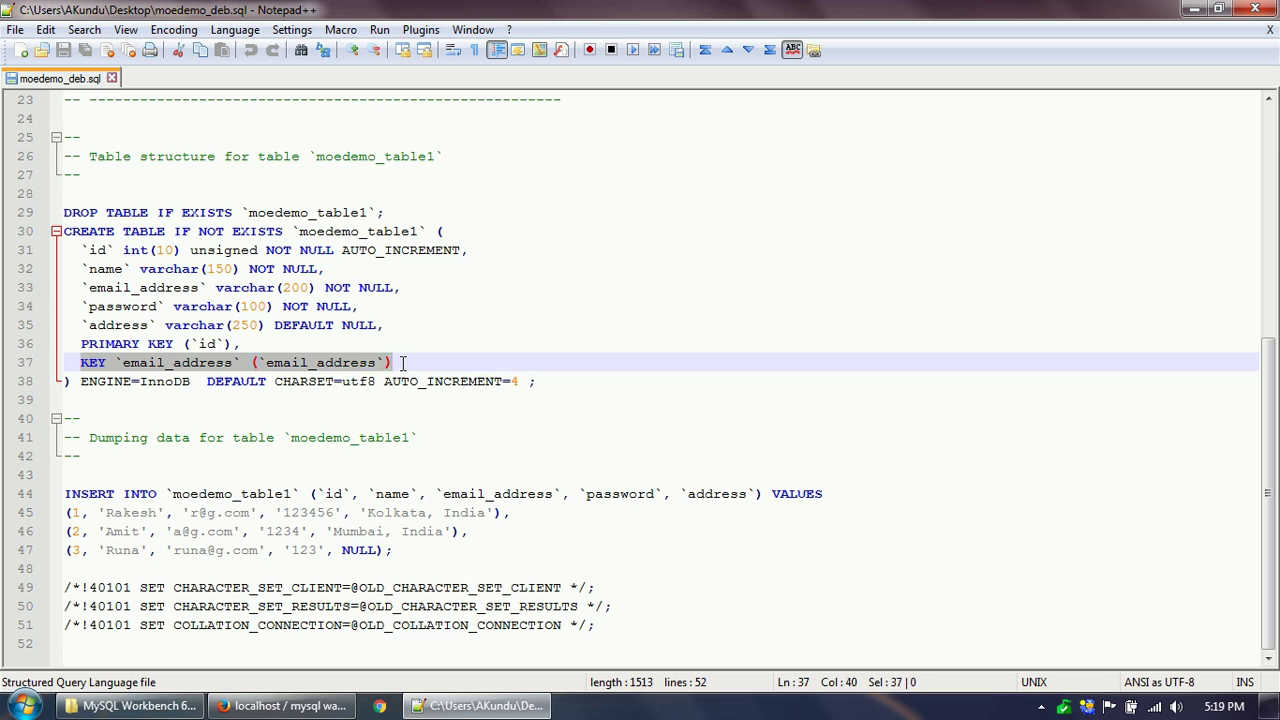
click(198, 364)
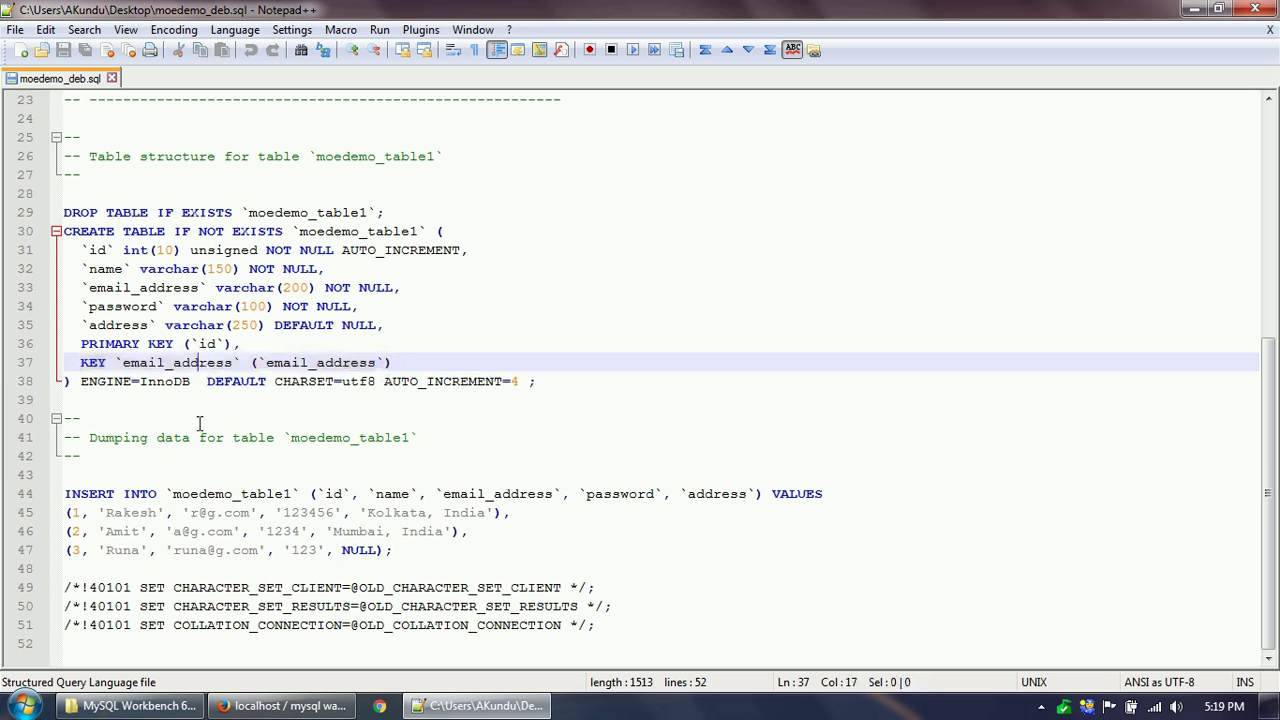
drag(65, 493, 541, 550)
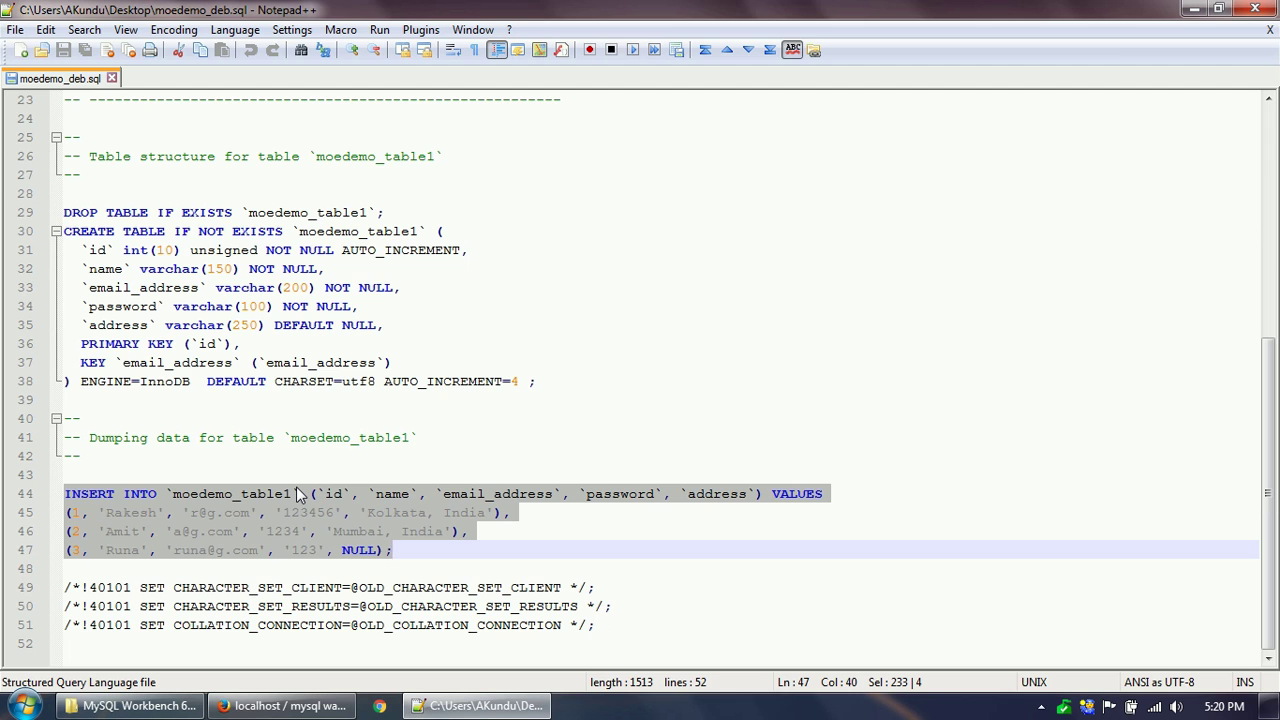
On the moedemo_deb custom export page, try structure-only and data-only, then keep structure and data.
click(285, 706)
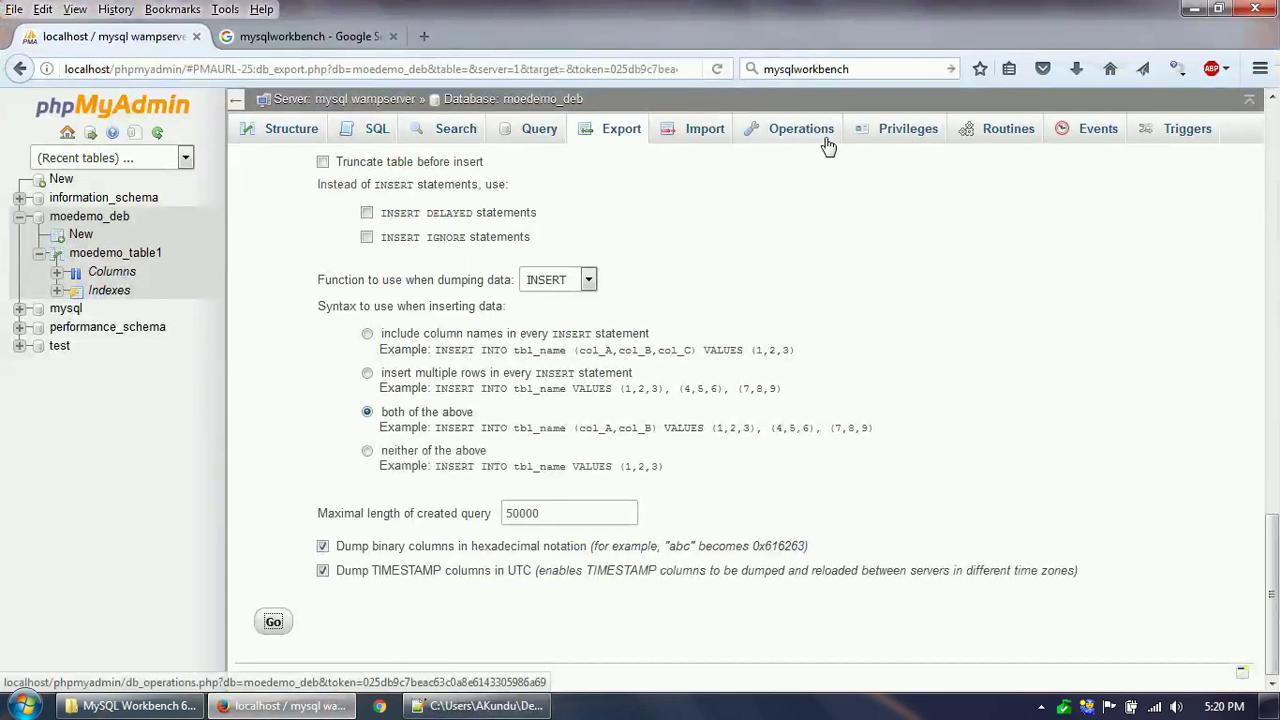
scroll(588, 459, up, 10)
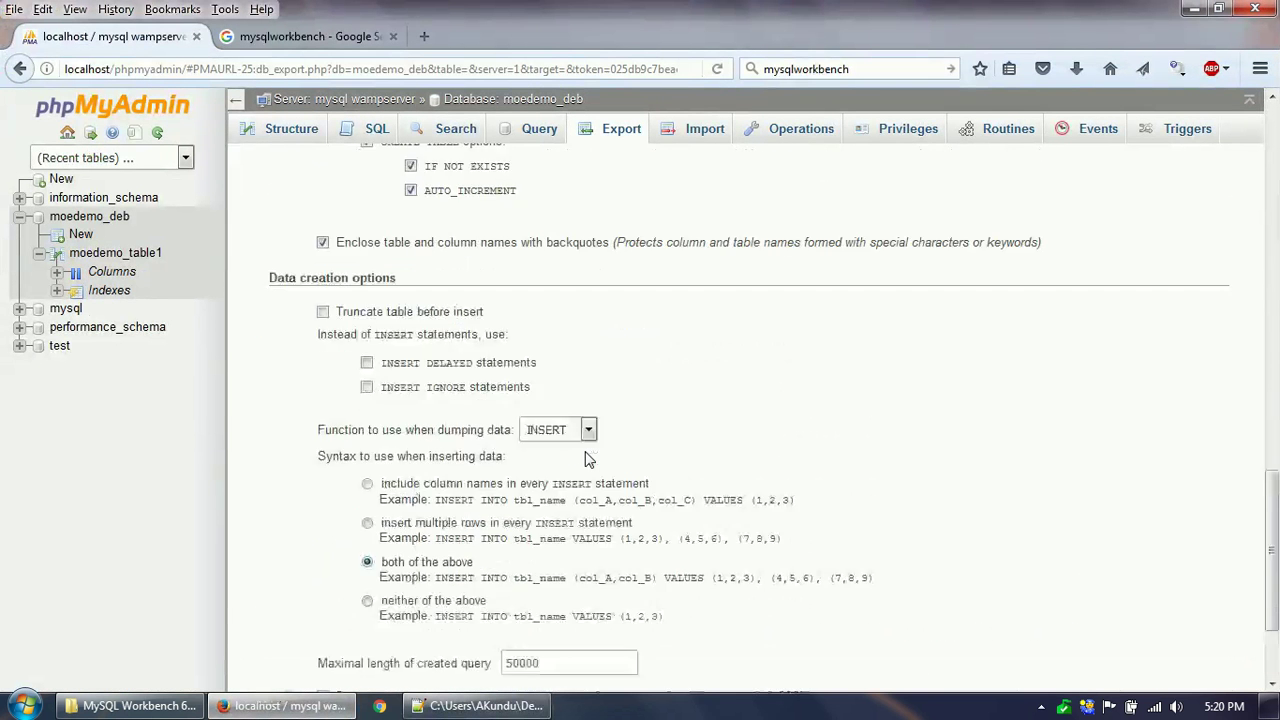
scroll(505, 316, up, 4)
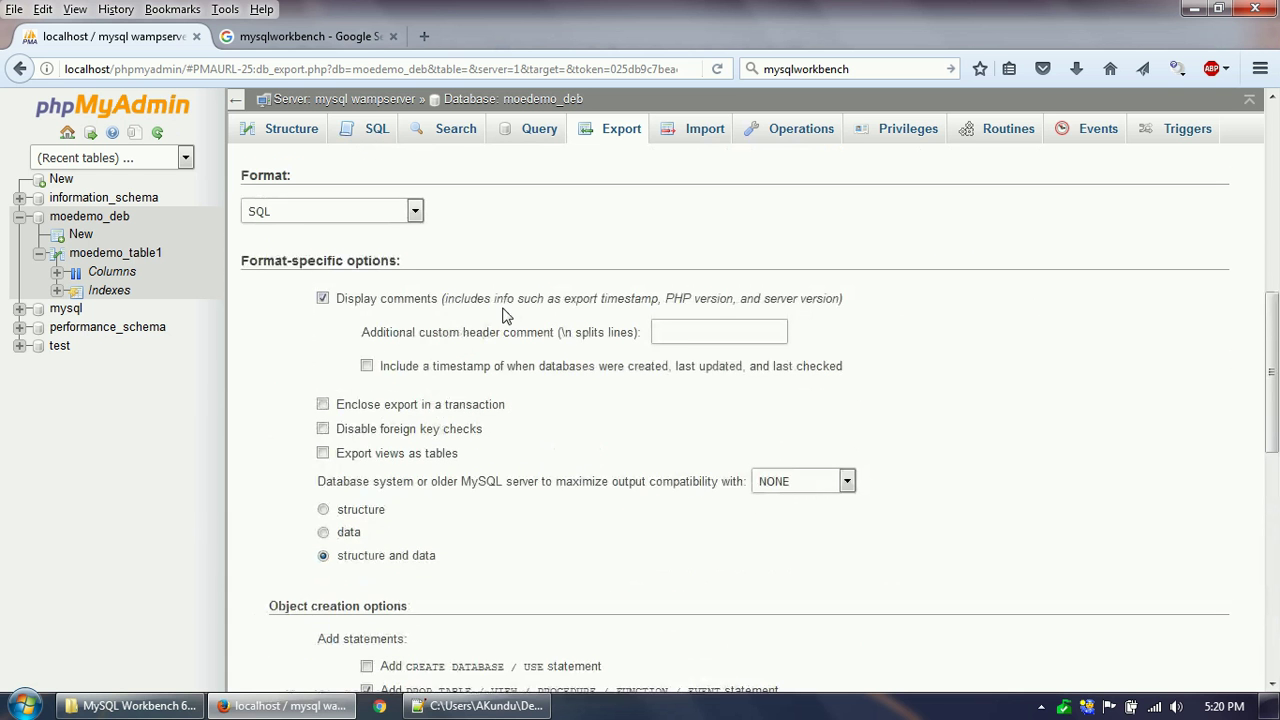
click(325, 511)
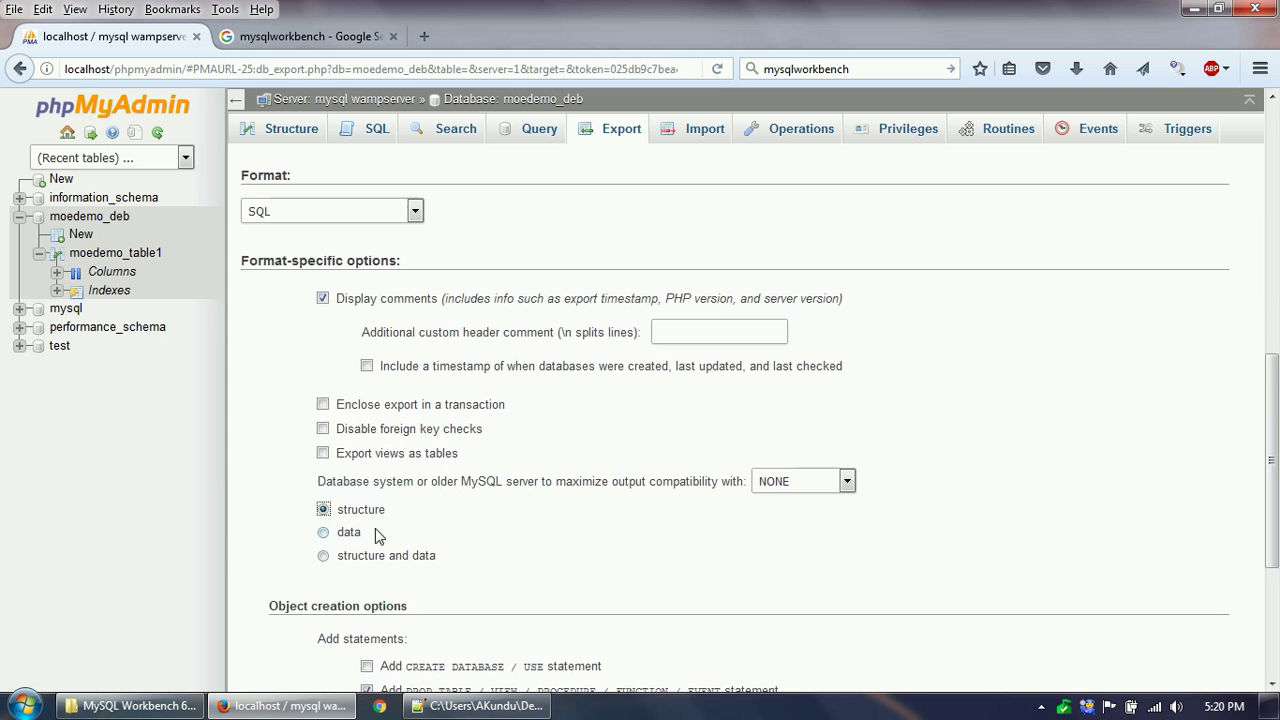
click(323, 531)
click(323, 558)
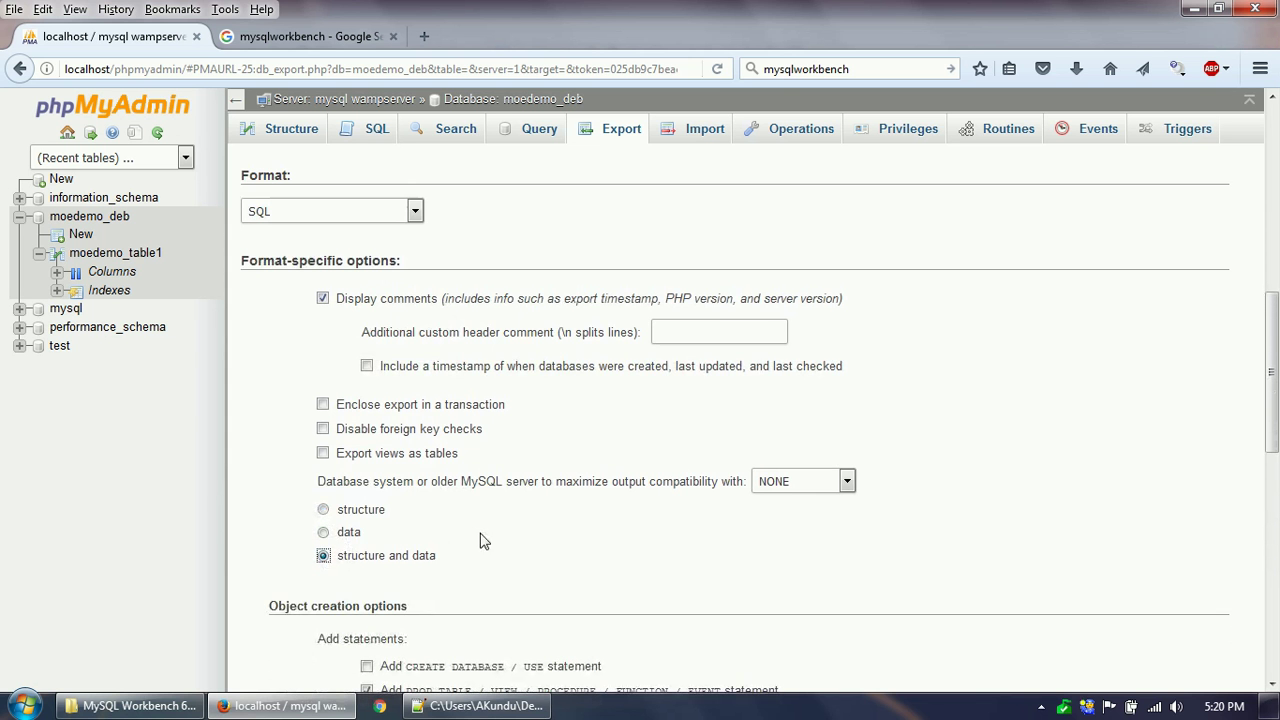
scroll(480, 541, down, 4)
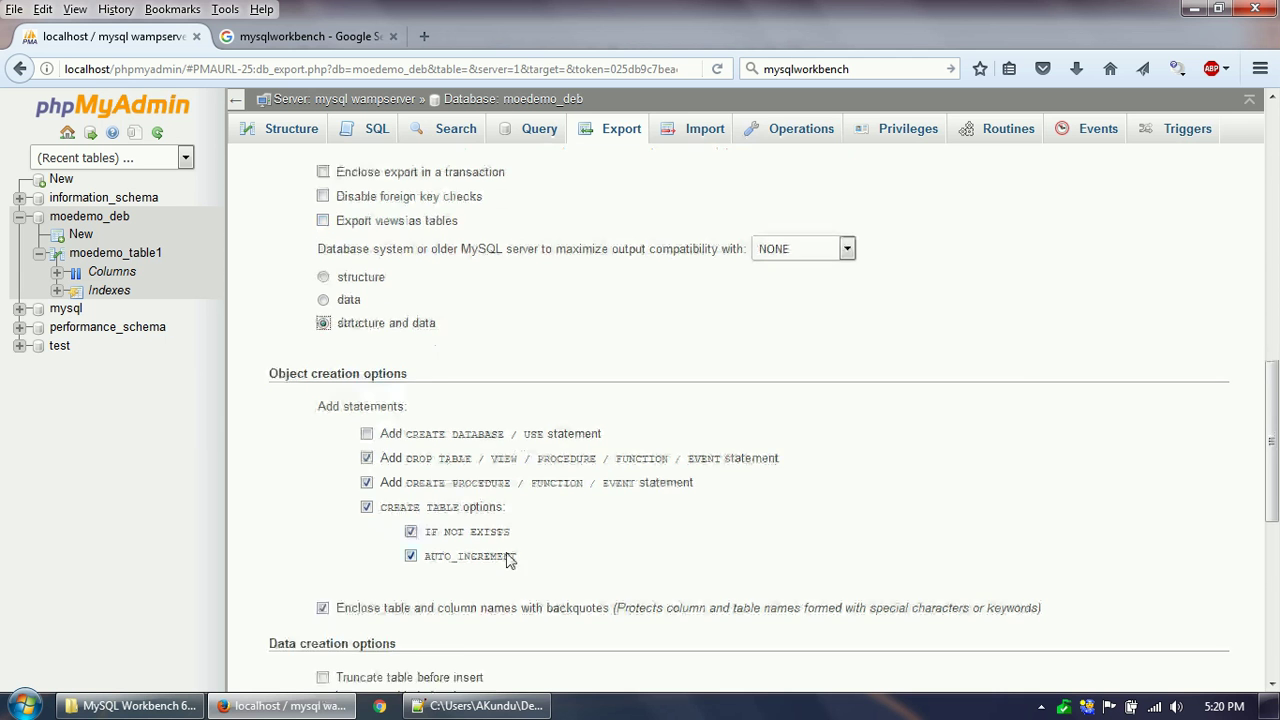
scroll(510, 560, down, 7)
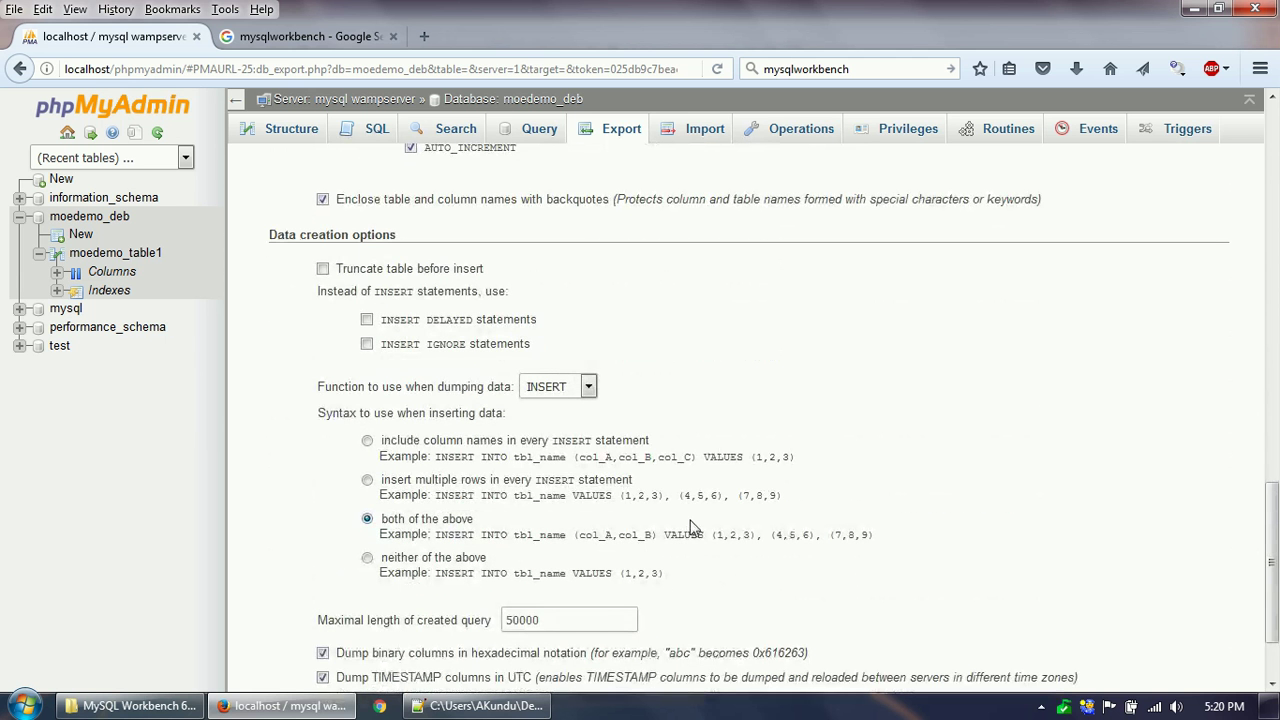
scroll(690, 527, up, 18)
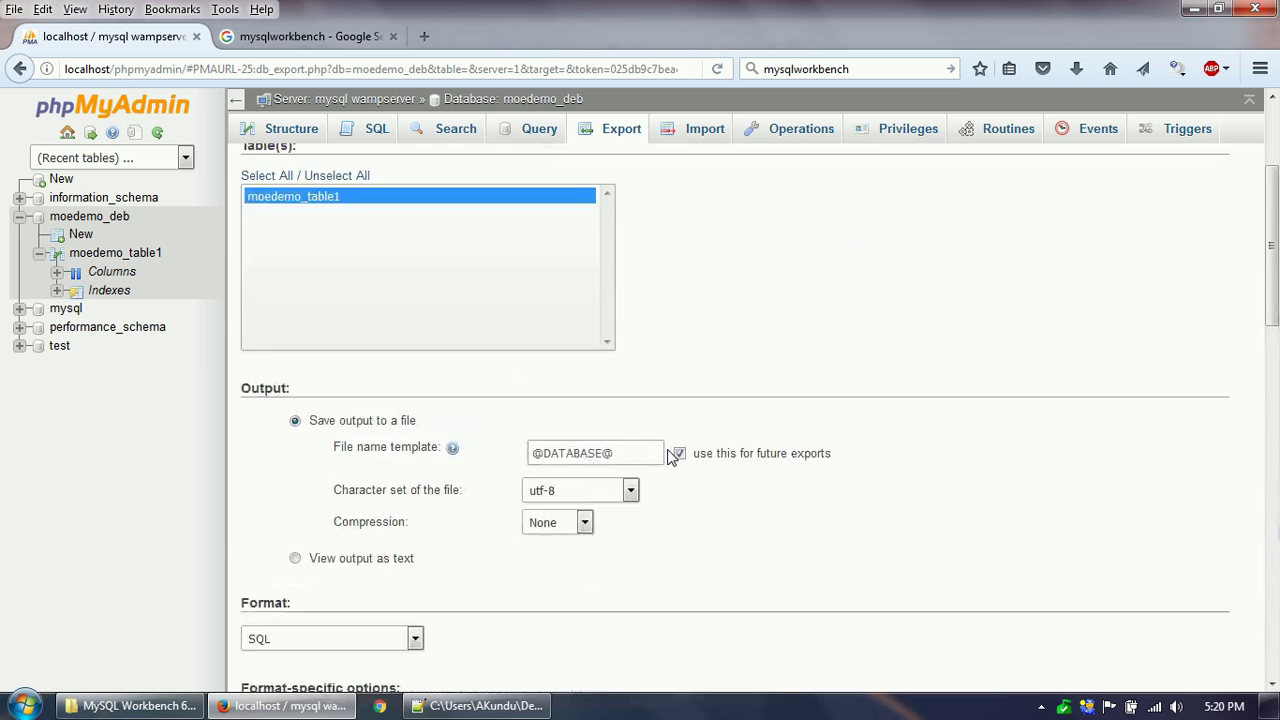
scroll(675, 455, up, 4)
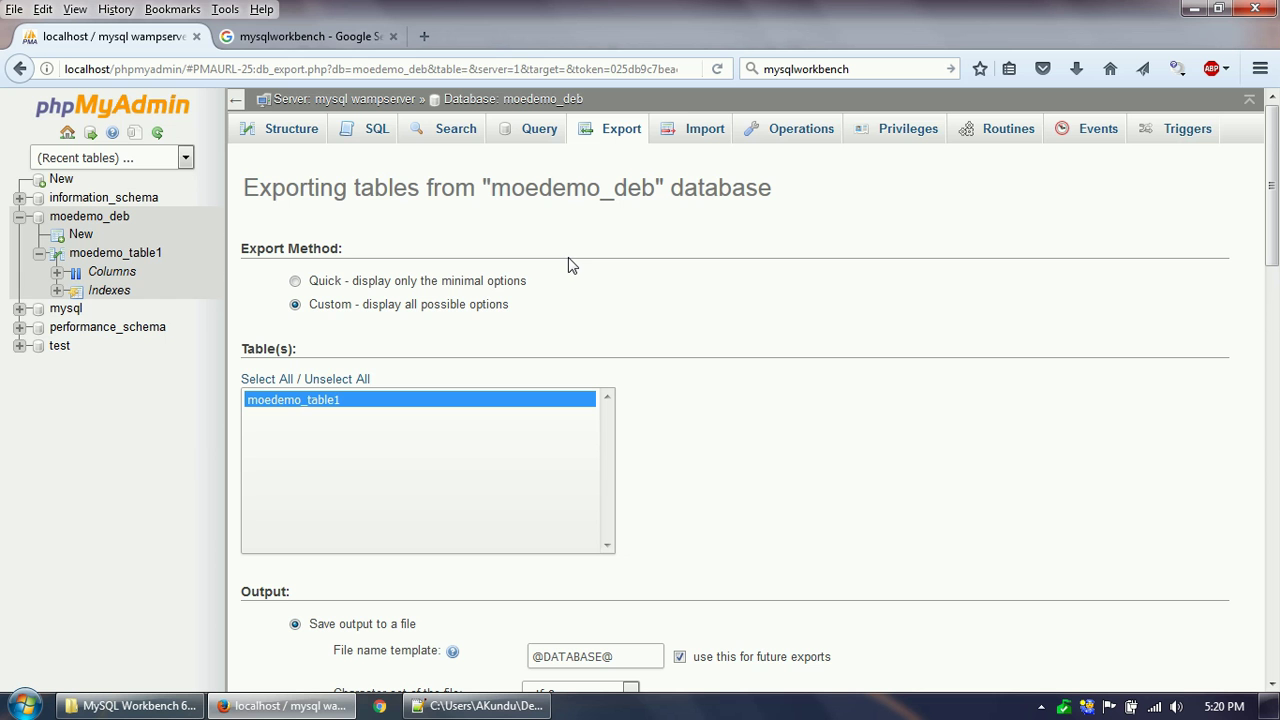
Open the 'MySQL :: MySQL Workbench' product page from the mysqlworkbench Google results.
click(292, 40)
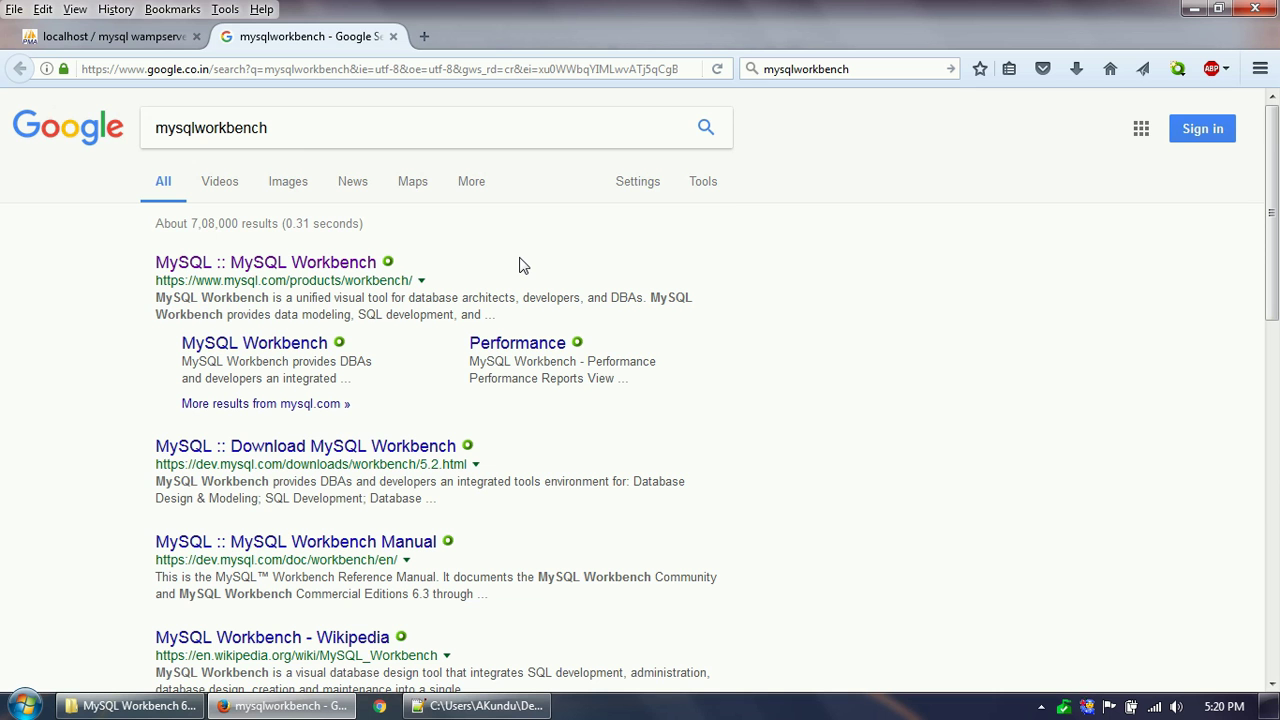
click(294, 127)
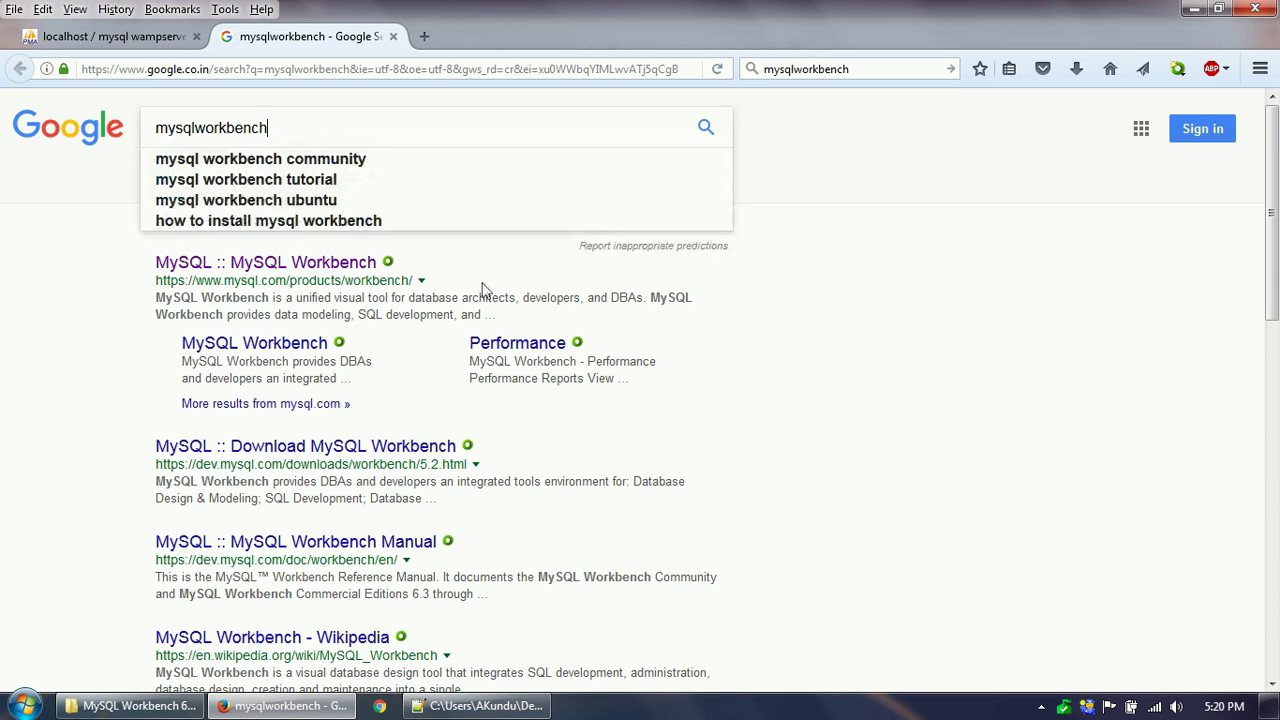
click(310, 266)
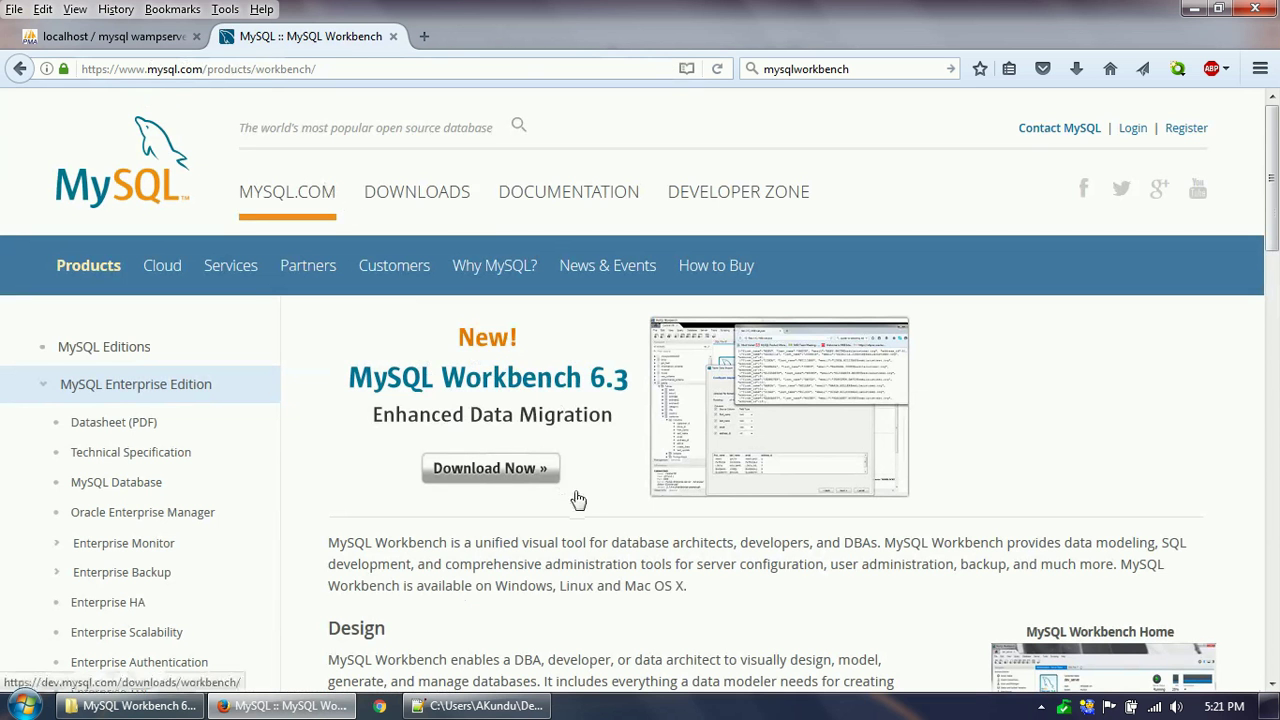
scroll(570, 495, down, 2)
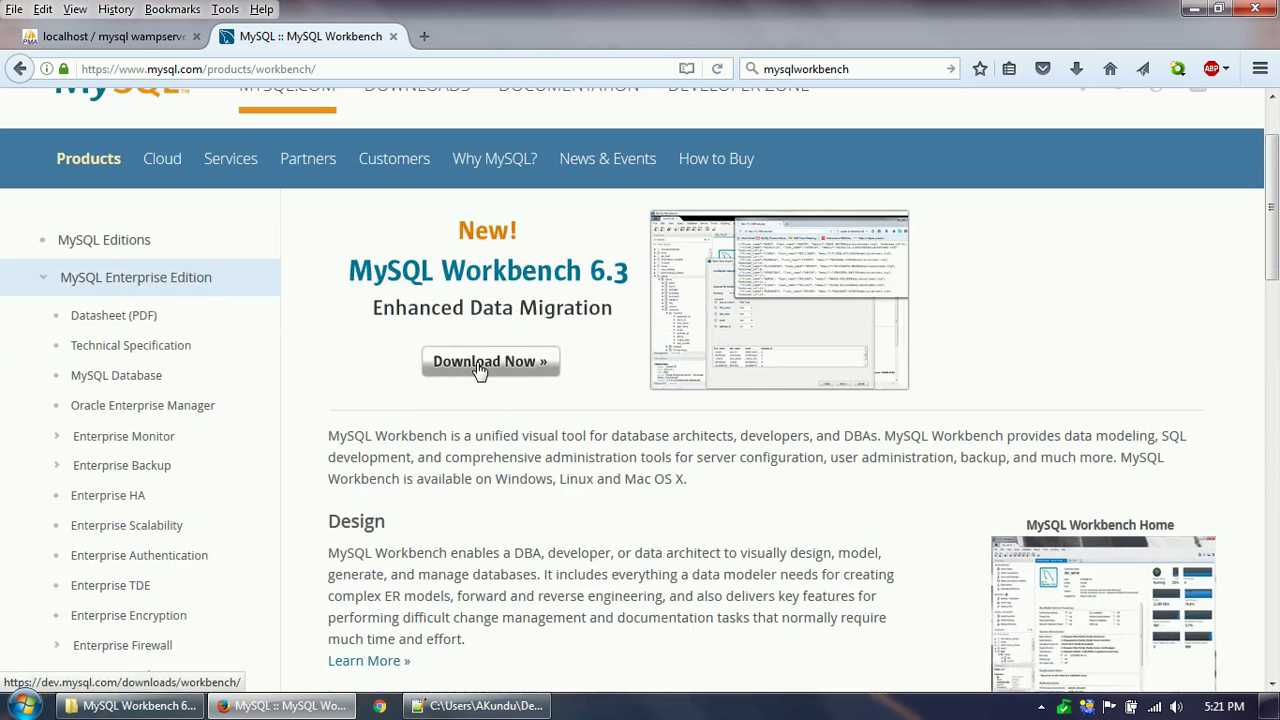
Launch MySQLWorkbench.exe from Mysql IDE's MySQL Workbench 6.1.7 CE folder and check WampServer's tray status.
click(140, 705)
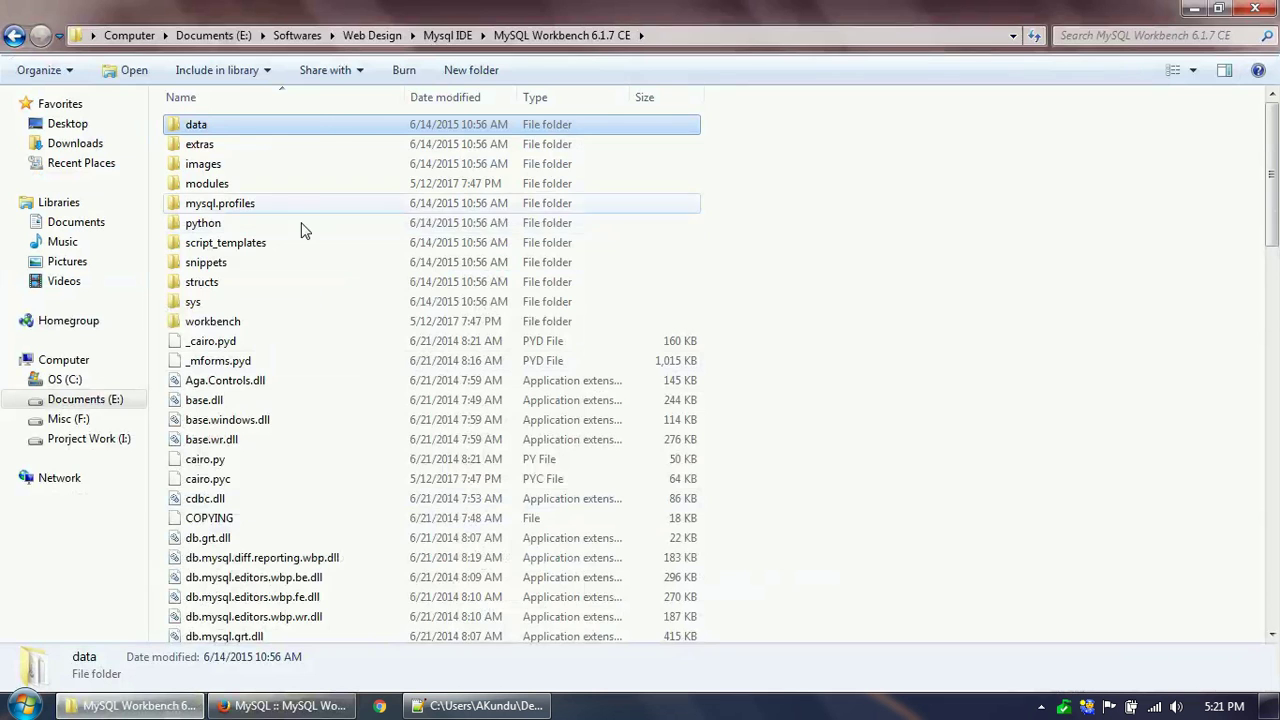
click(447, 35)
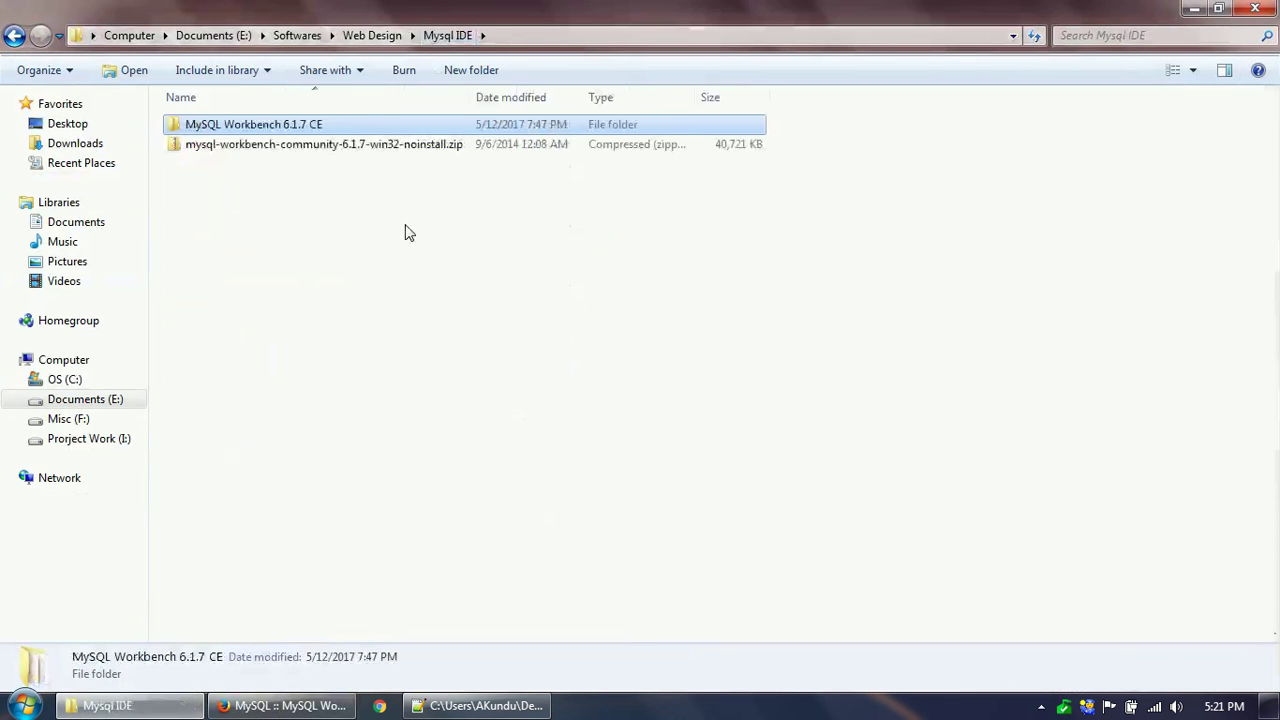
click(385, 148)
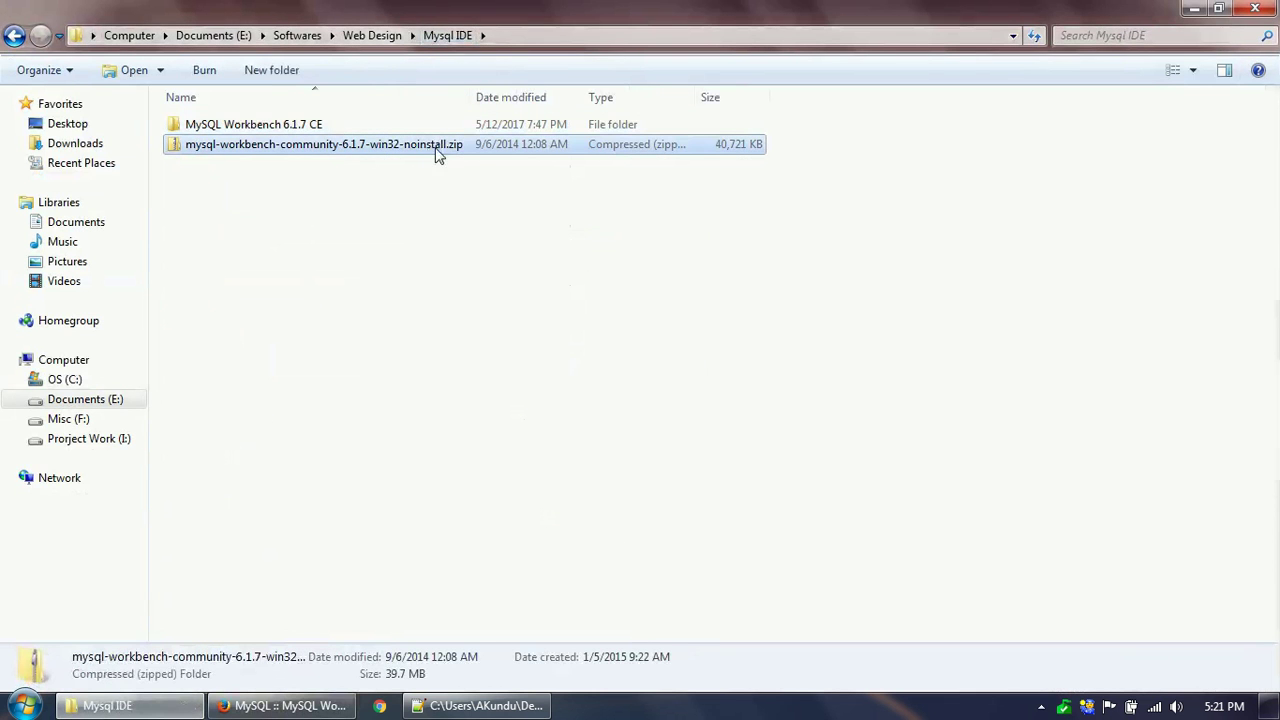
double_click(318, 126)
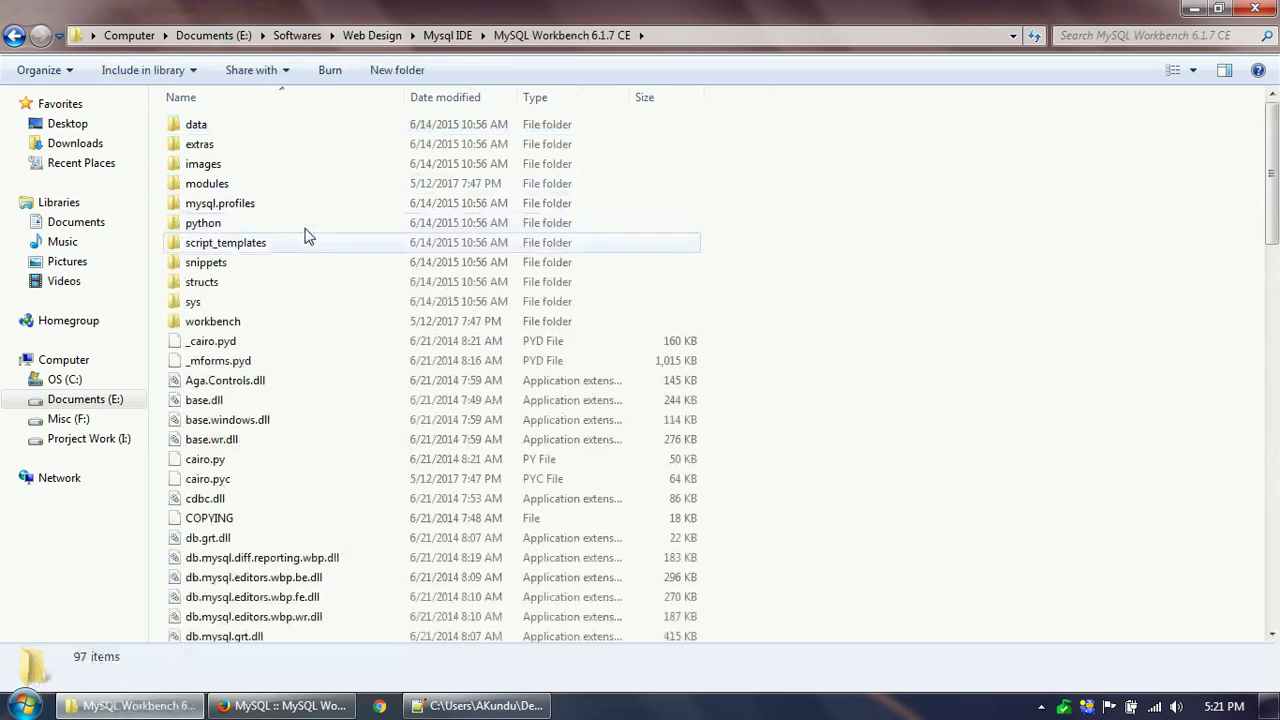
scroll(329, 380, down, 8)
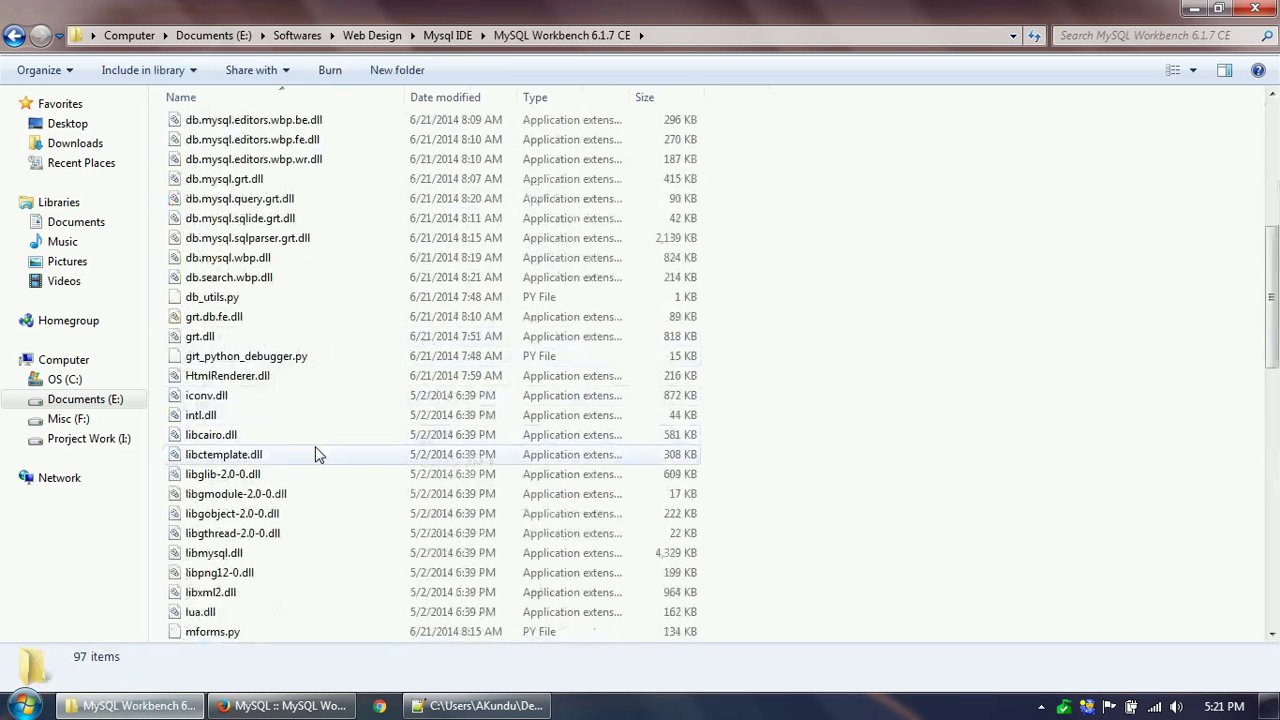
scroll(315, 454, down, 8)
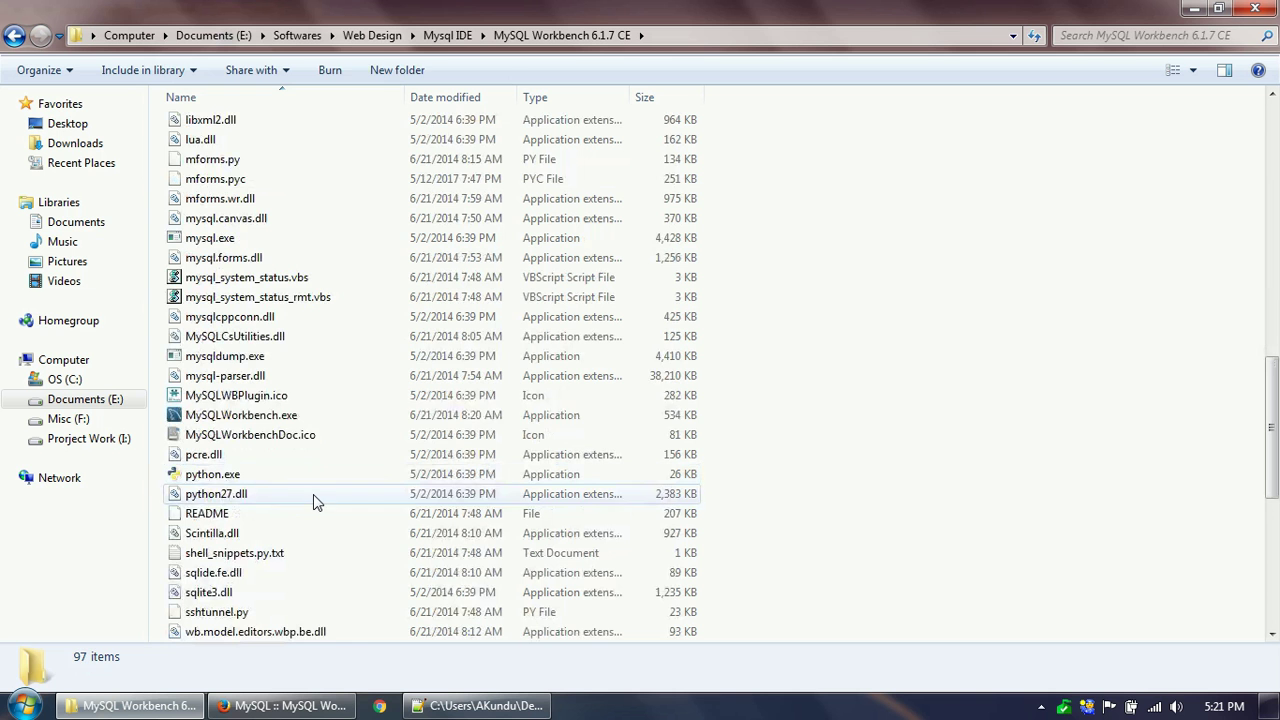
click(258, 418)
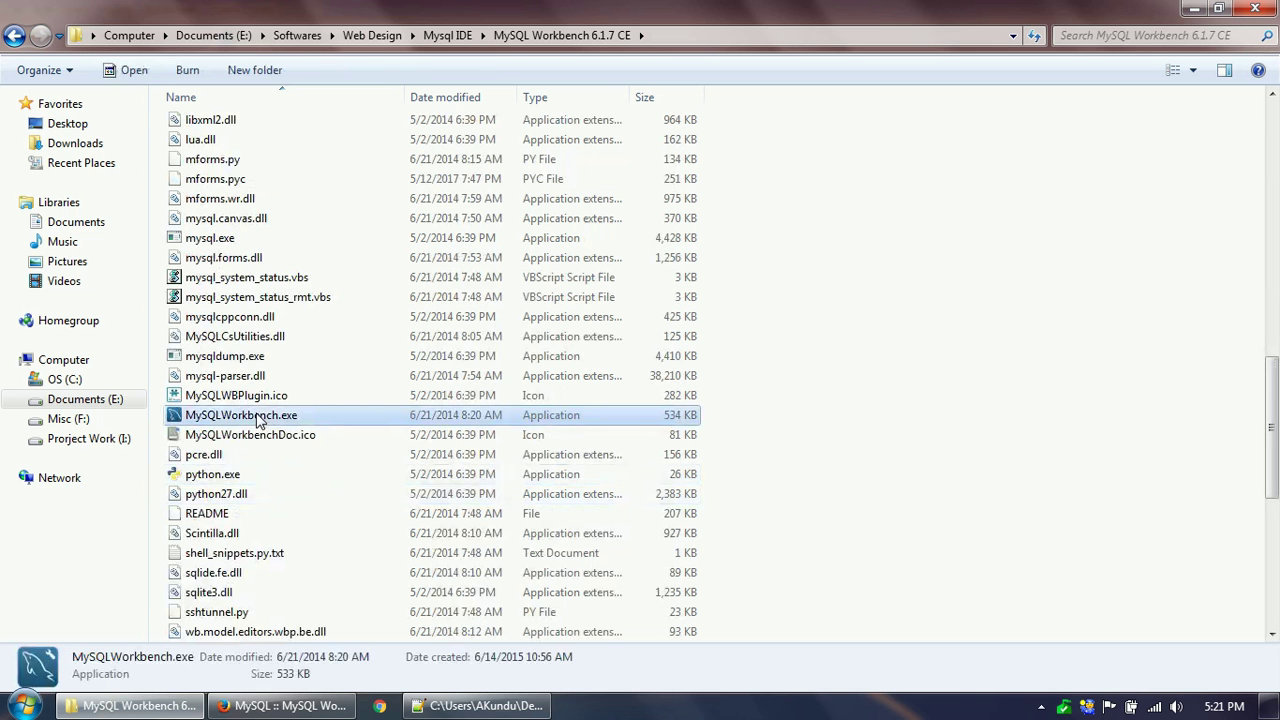
double_click(258, 418)
click(1041, 706)
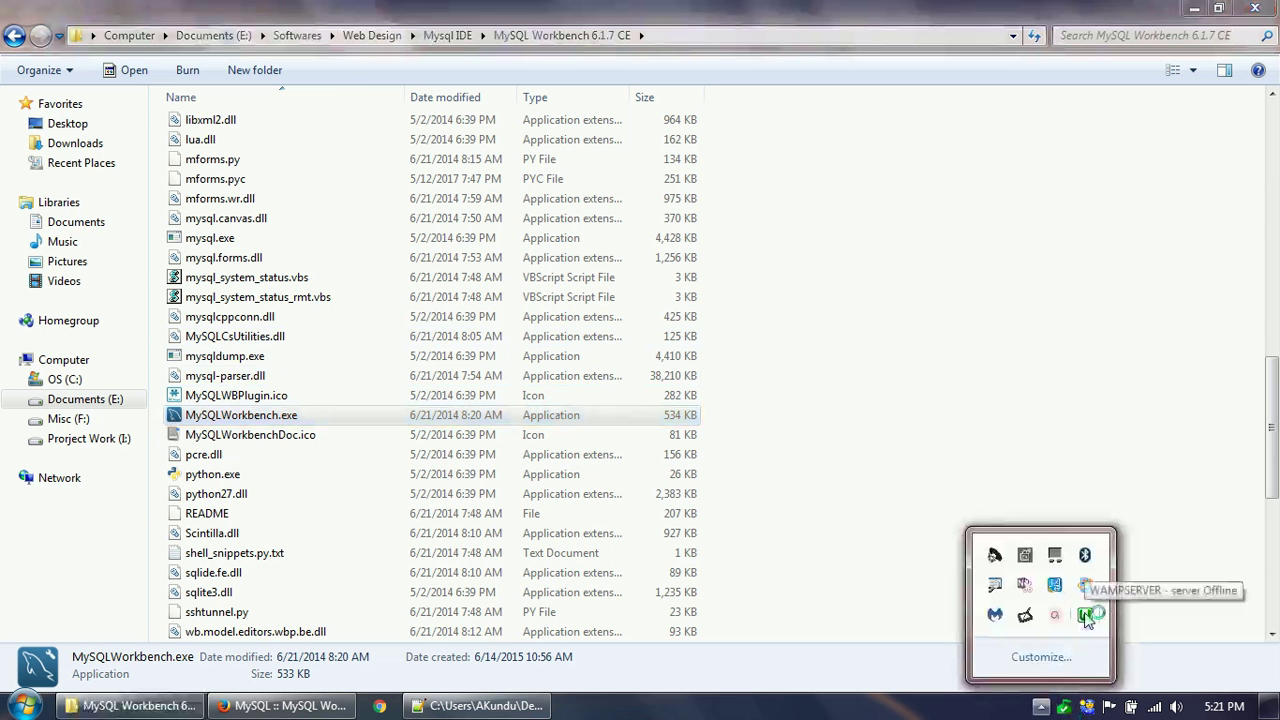
click(844, 171)
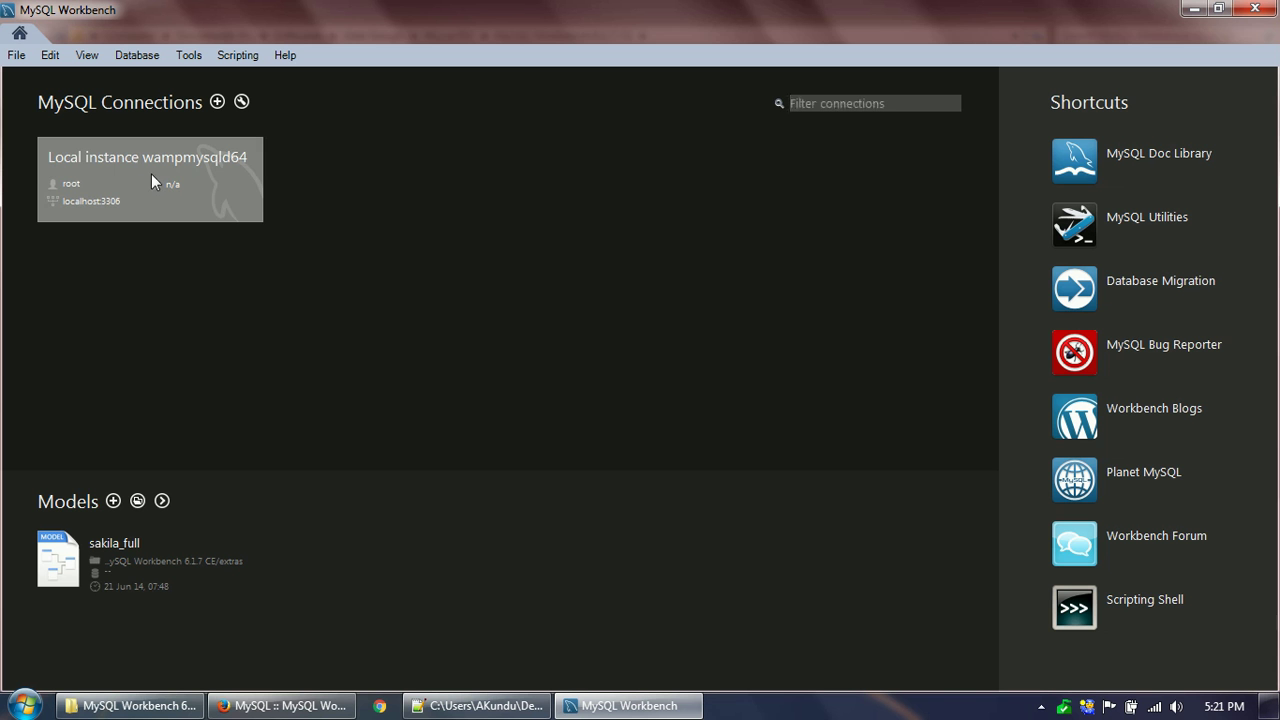
click(151, 175)
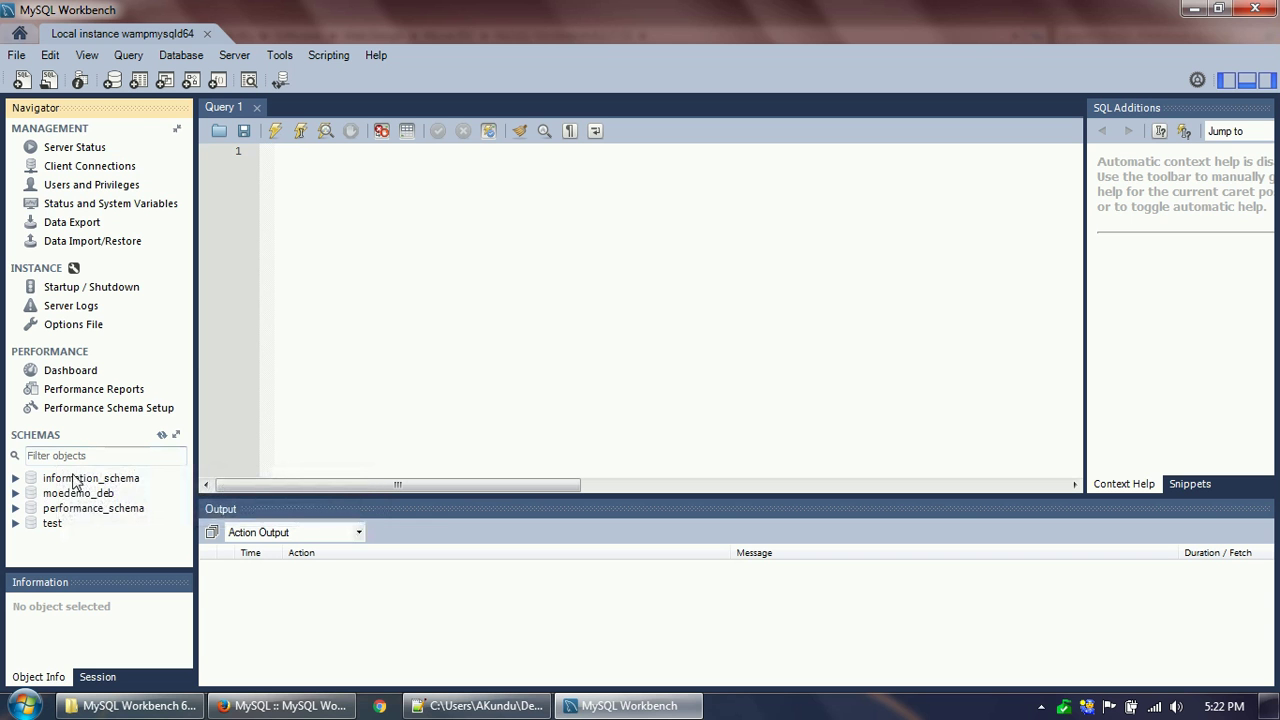
click(60, 494)
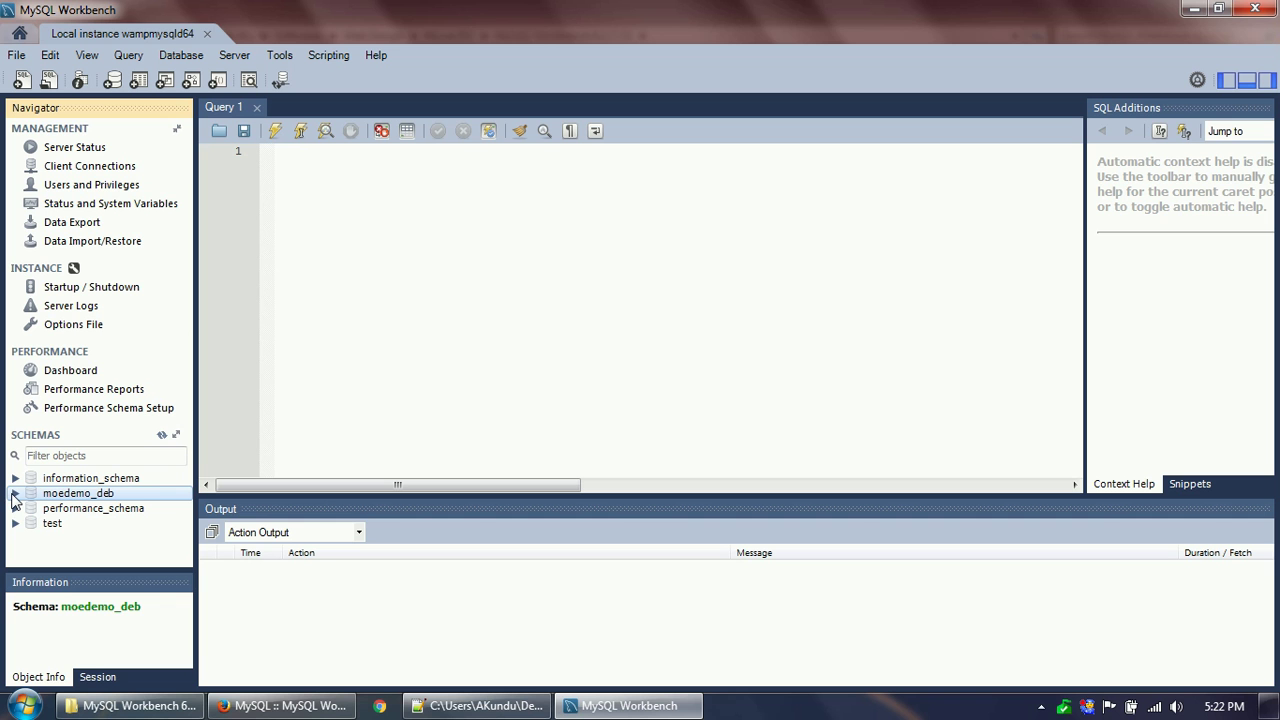
double_click(100, 496)
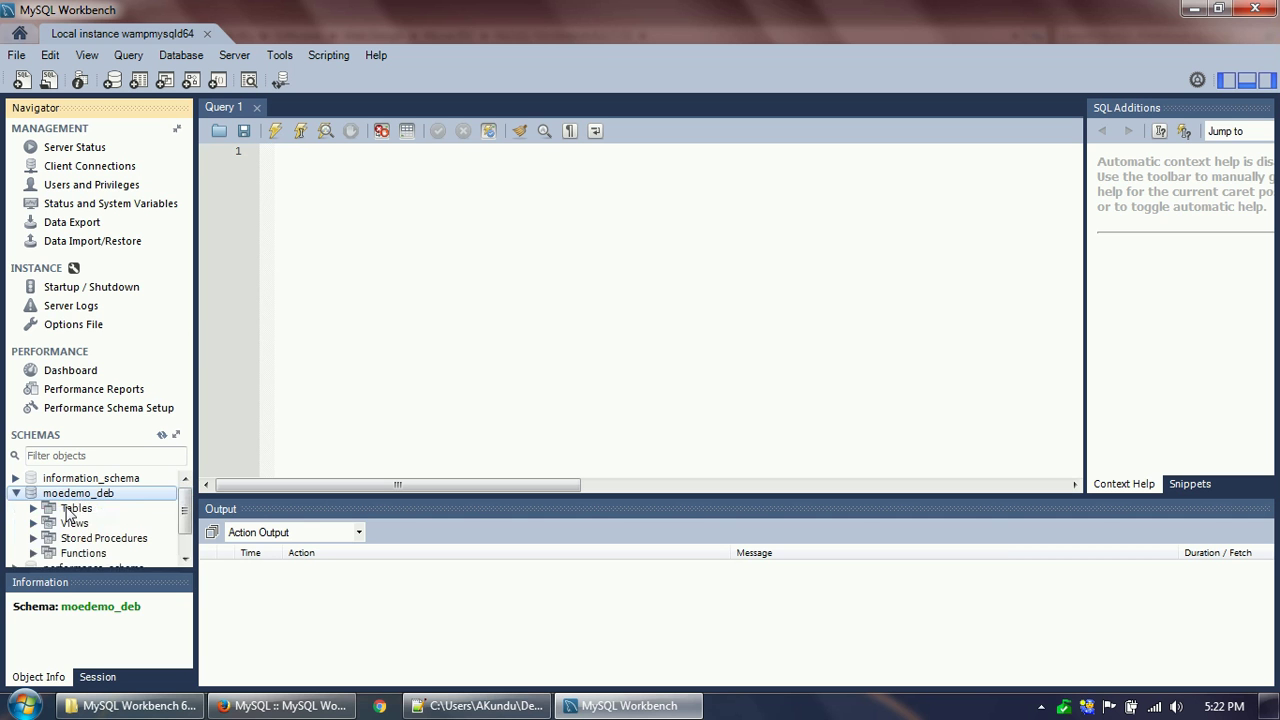
click(70, 510)
click(34, 509)
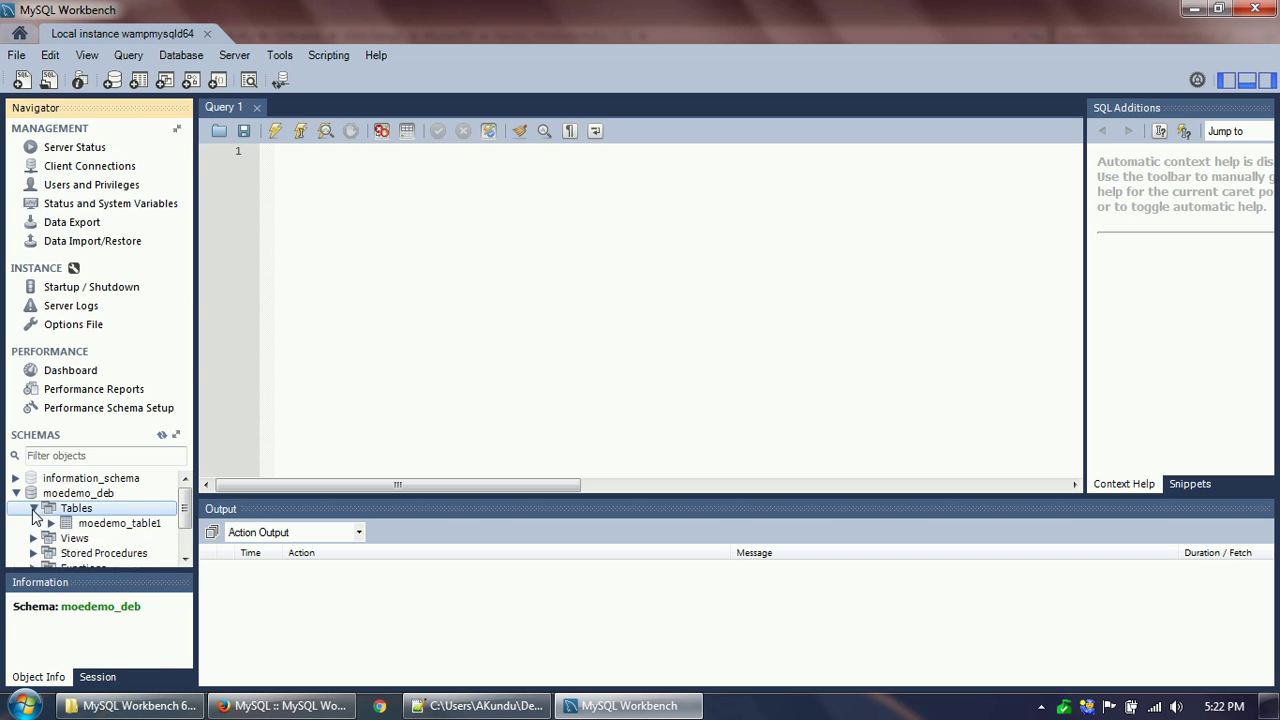
click(88, 525)
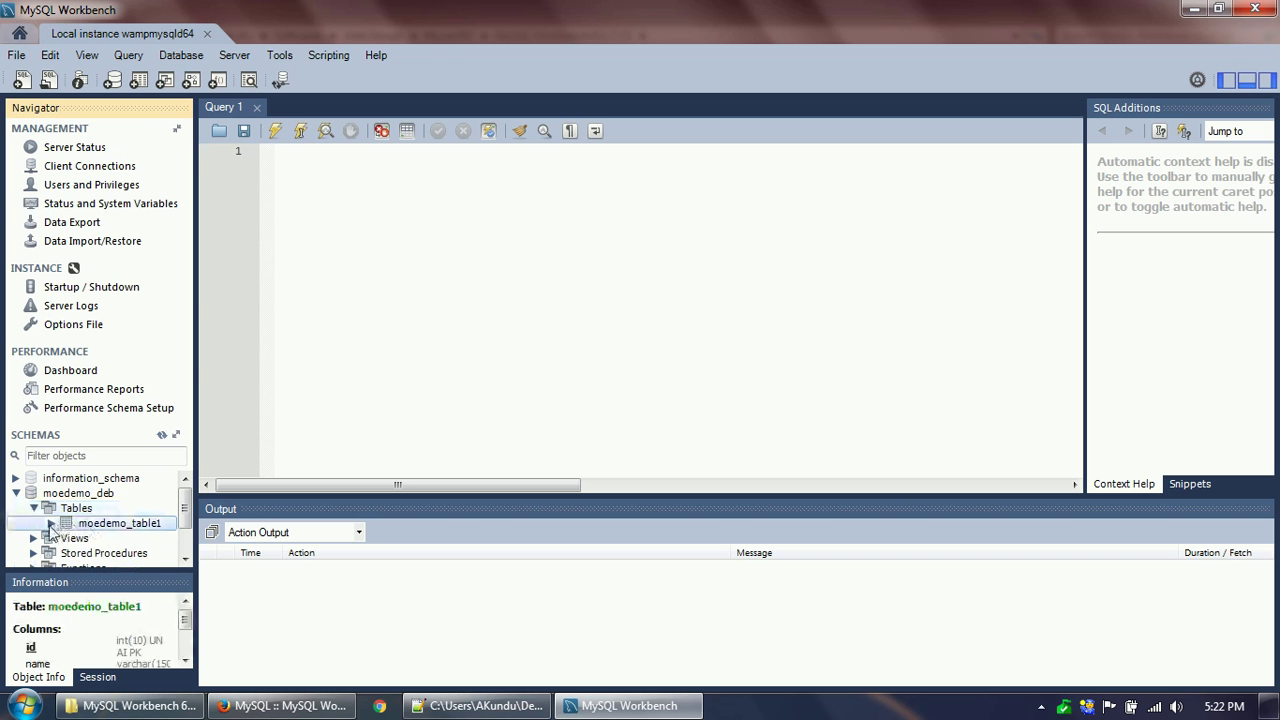
click(70, 512)
right_click(70, 512)
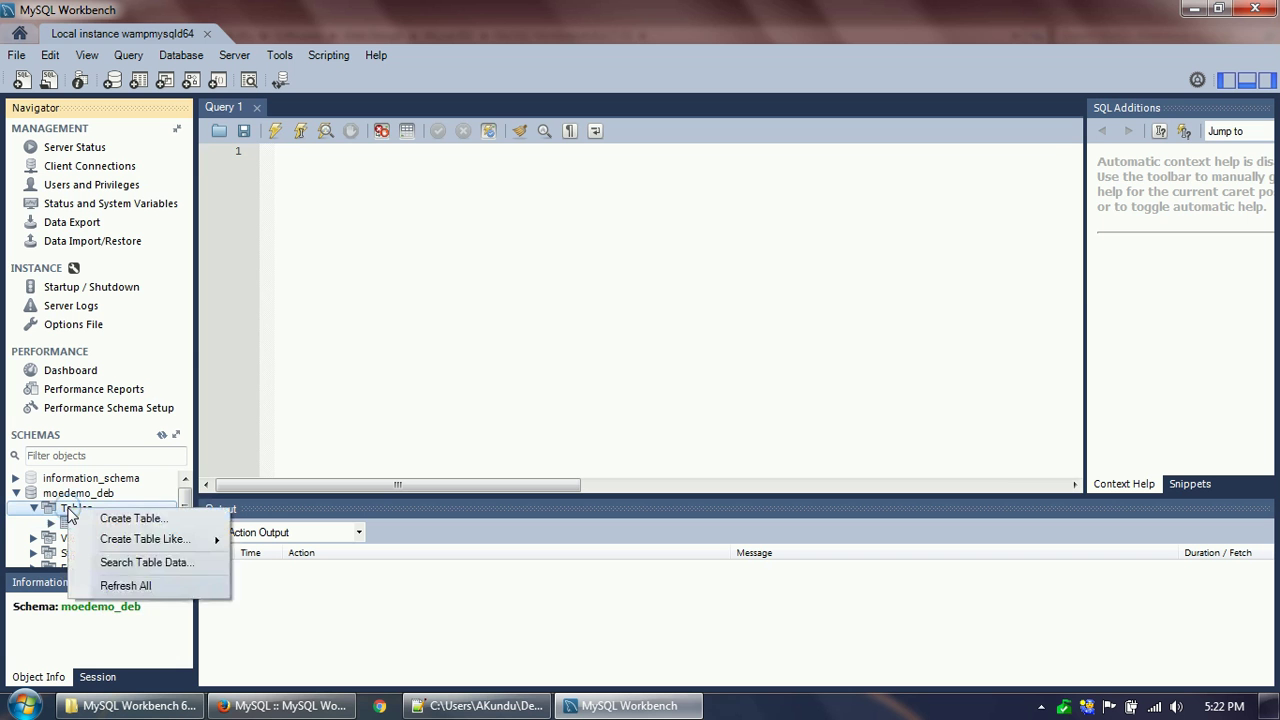
click(115, 518)
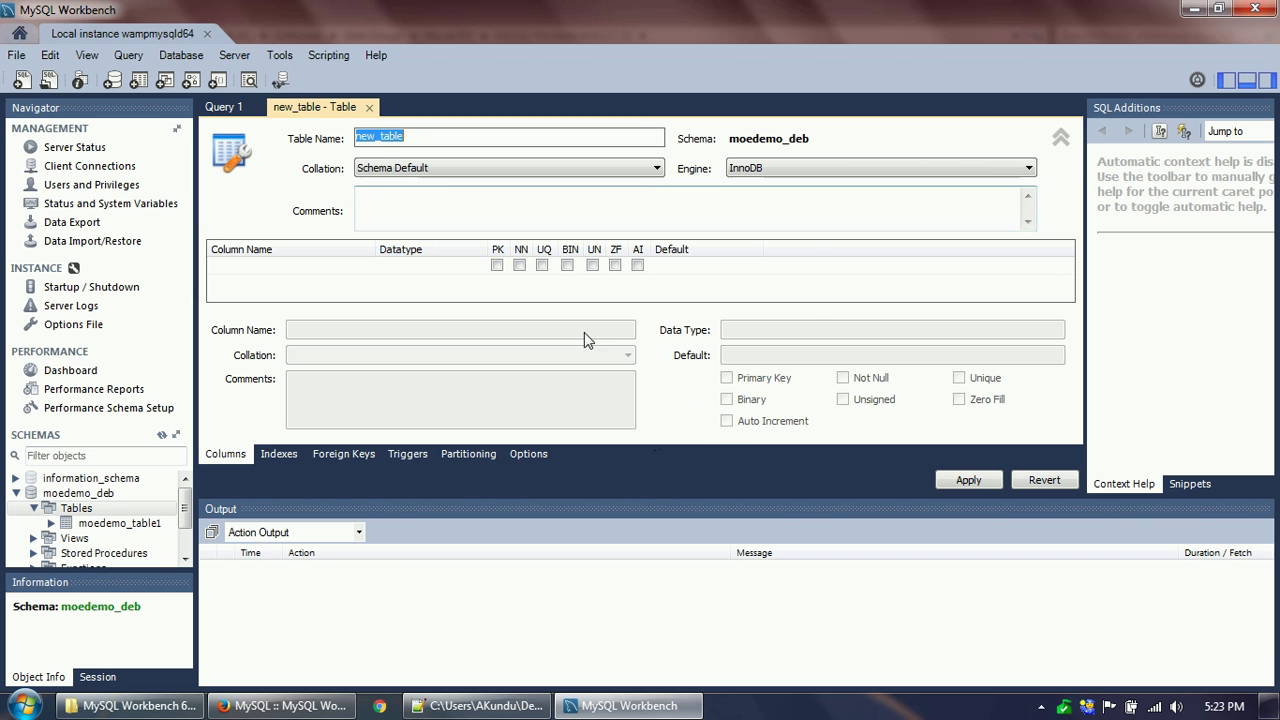
click(369, 107)
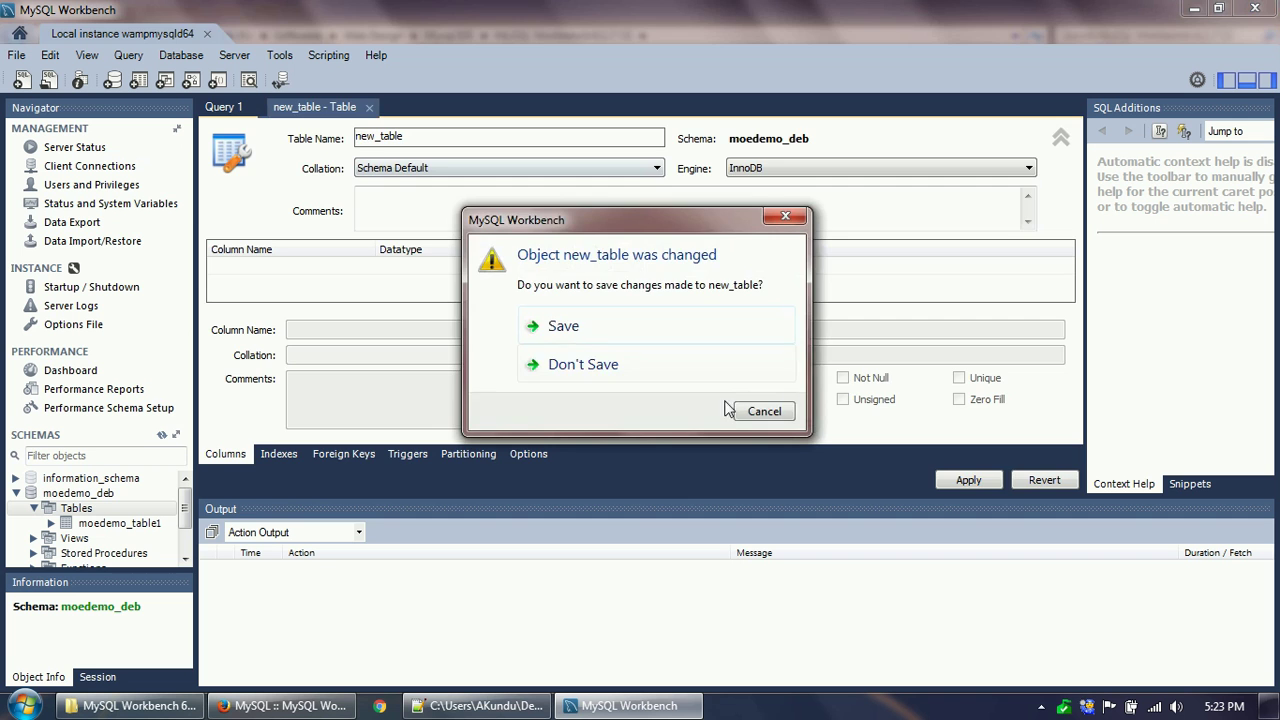
click(588, 364)
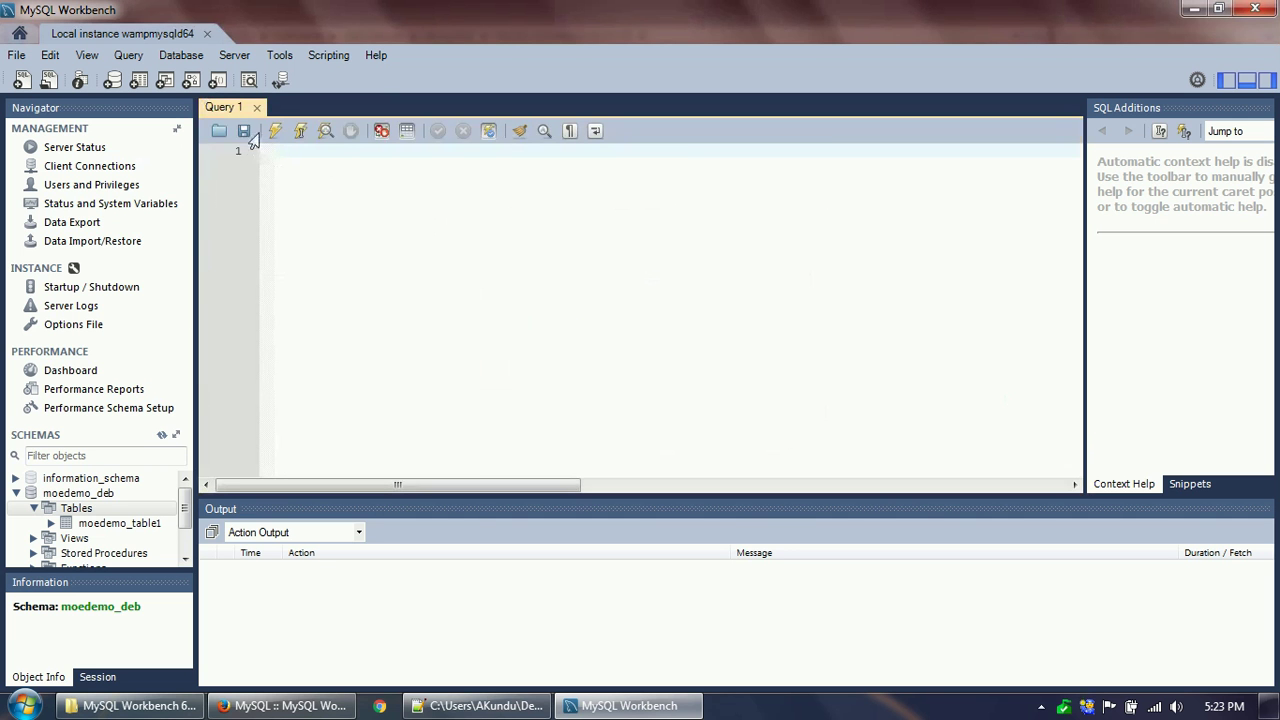
click(256, 107)
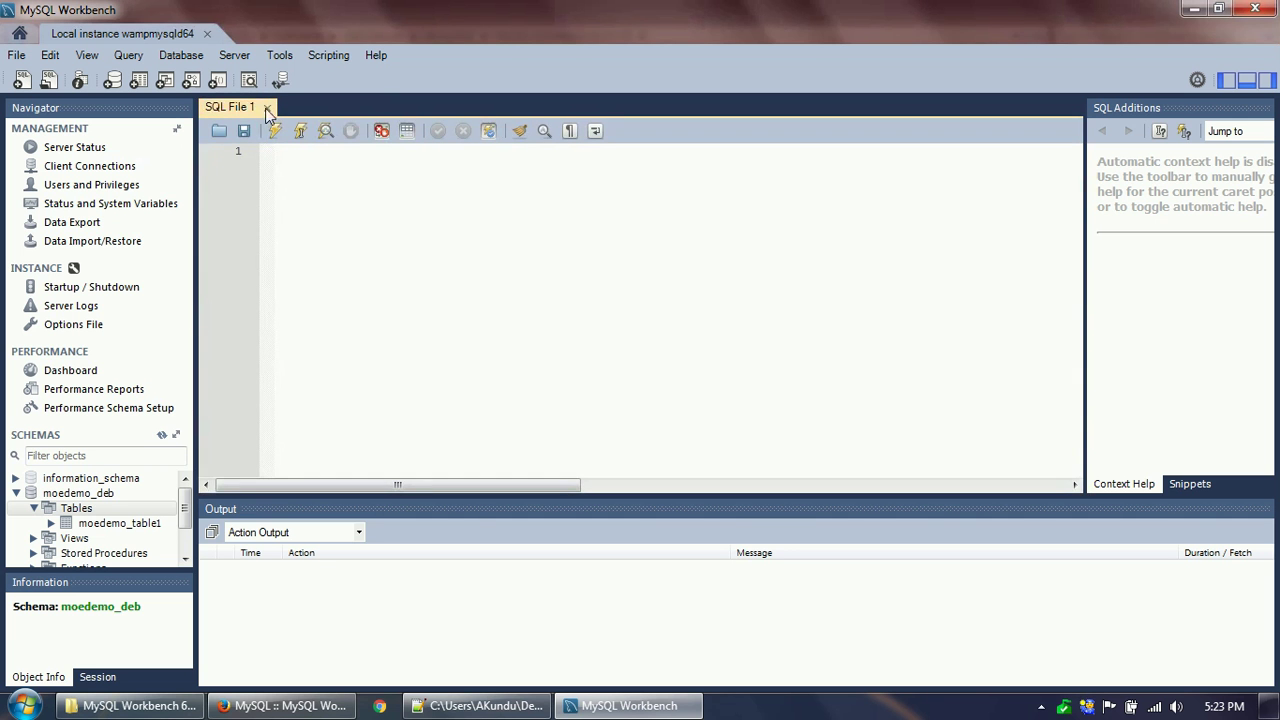
click(208, 33)
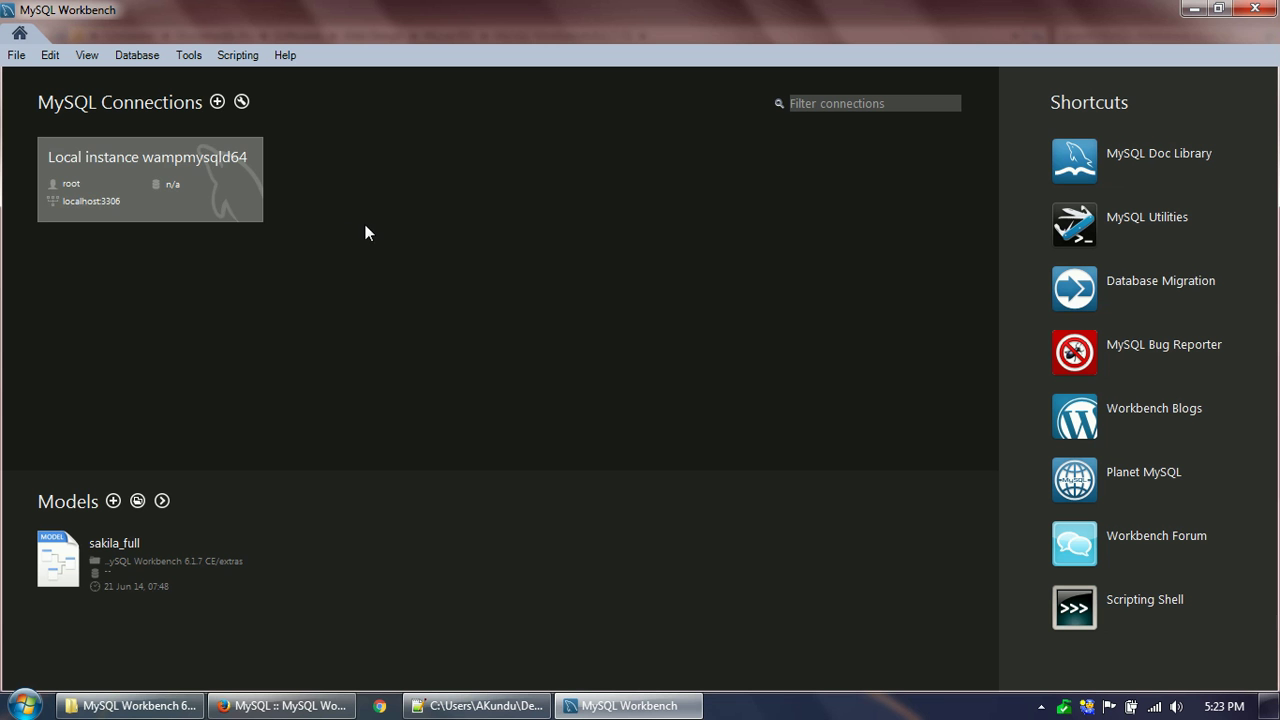
Name the new connection MOEDemo_Connection on host 127.0.0.1 and enter the demo database username.
click(217, 103)
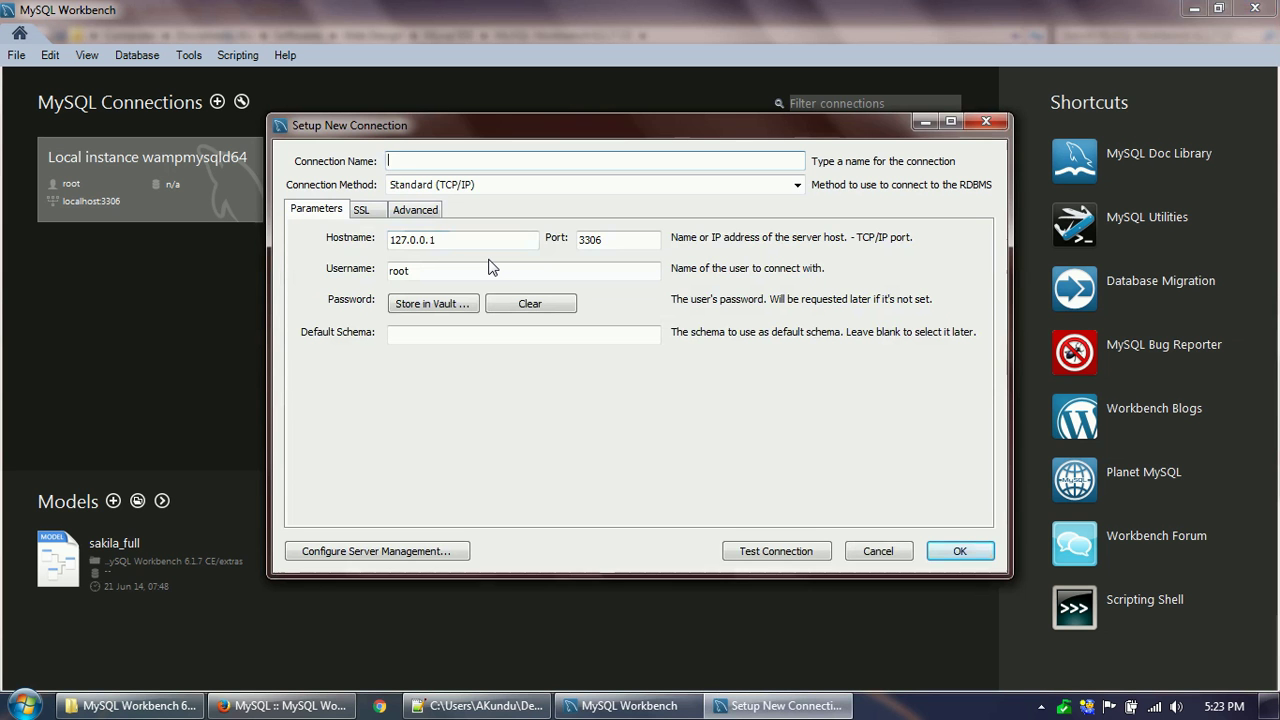
text(MOED)
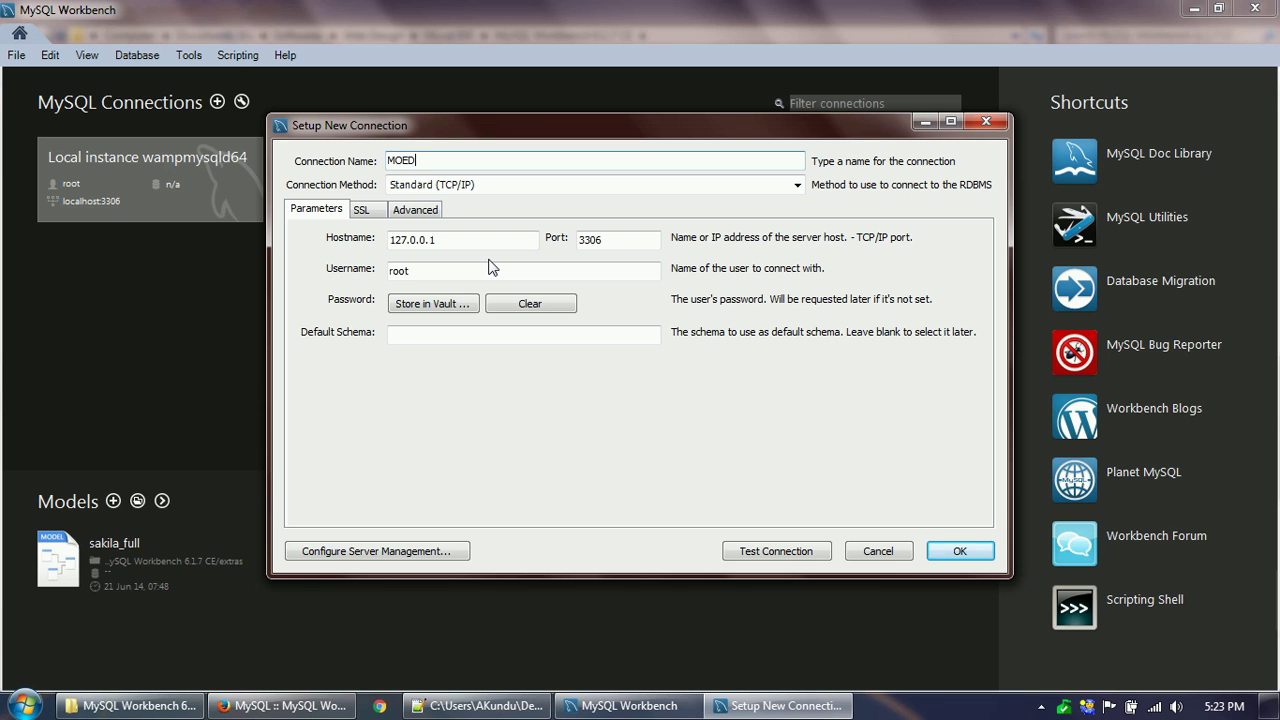
text(emo_Connection)
click(459, 244)
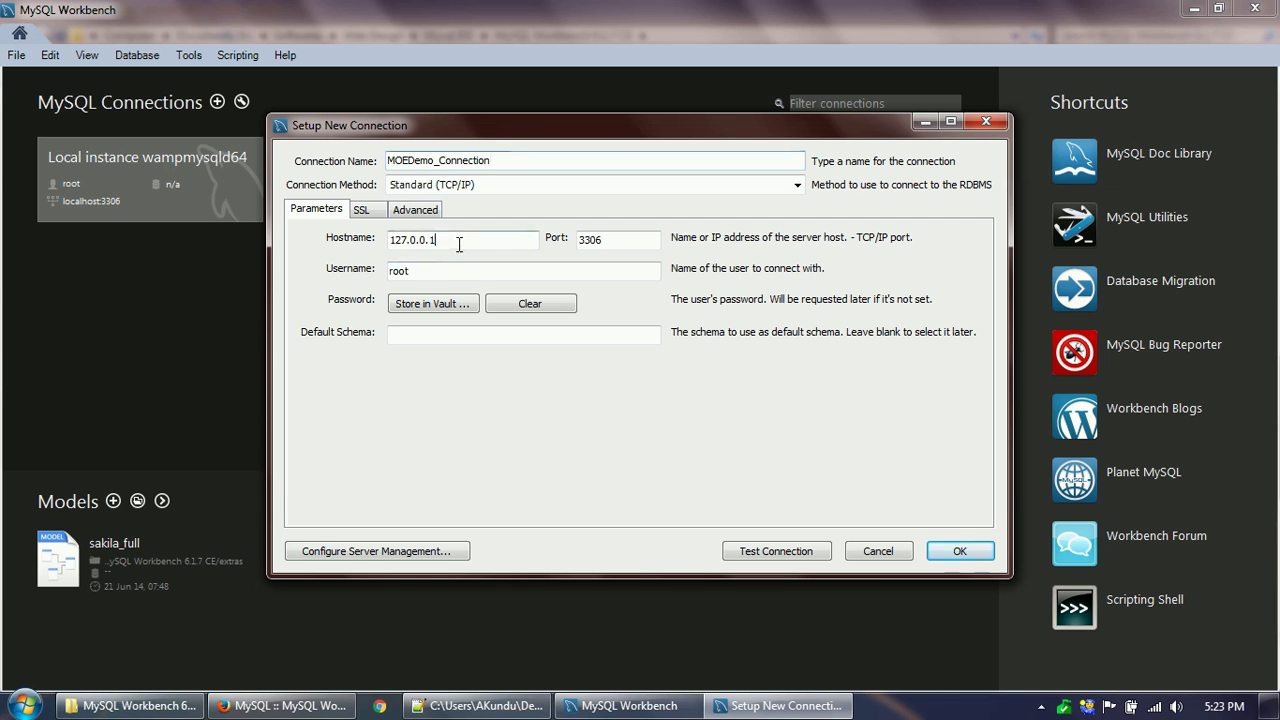
double_click(457, 272)
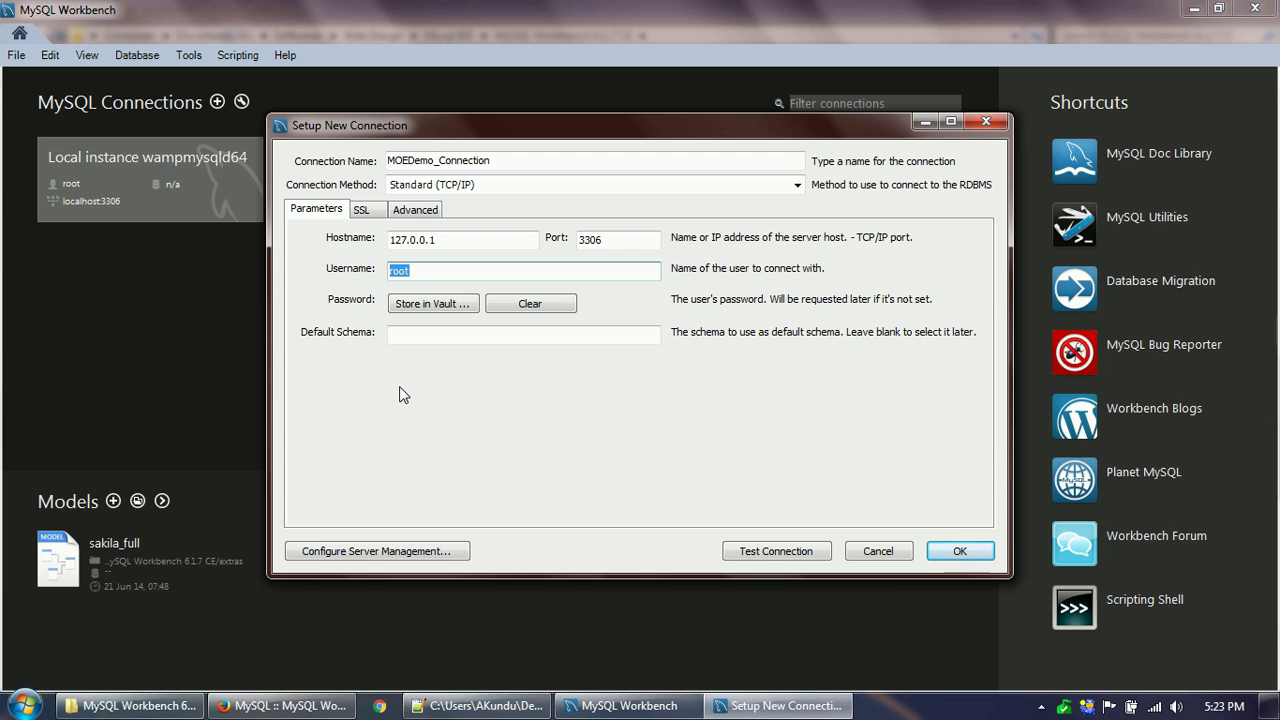
text(moedemo_user)
click(448, 334)
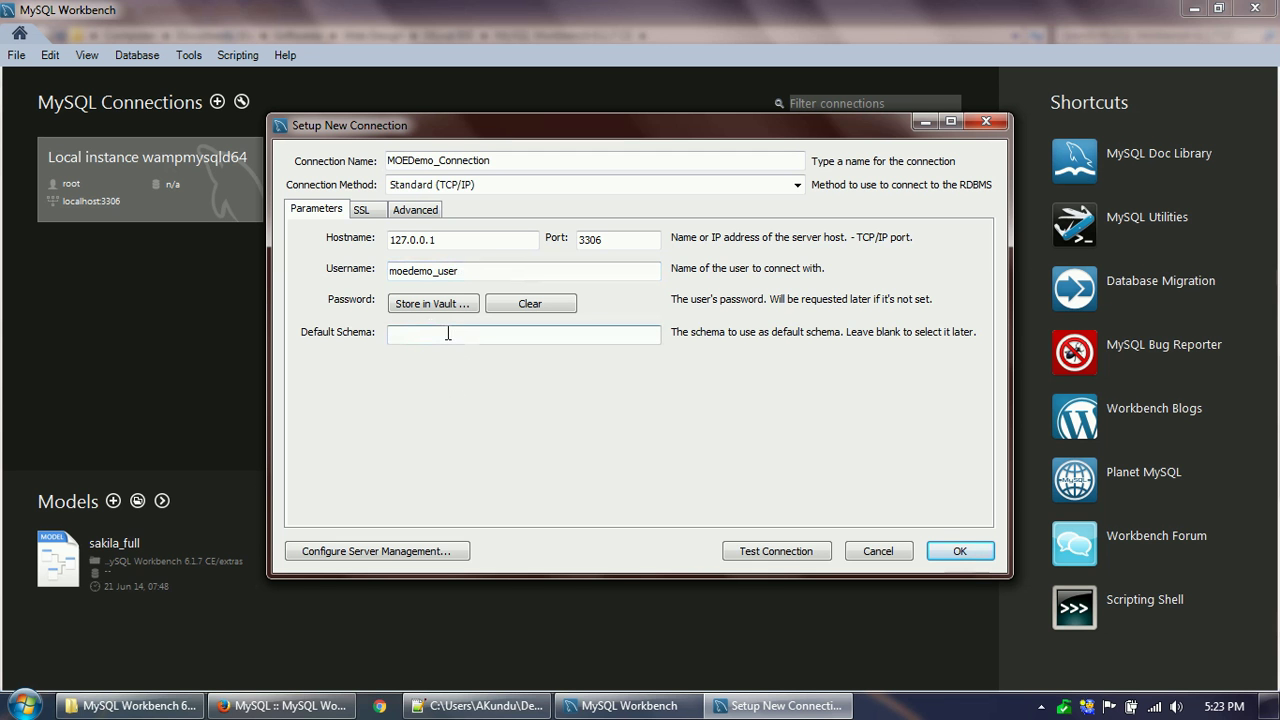
Store the password in the vault, set default schema moedemo_deb, test successfully, and save the connection.
click(438, 312)
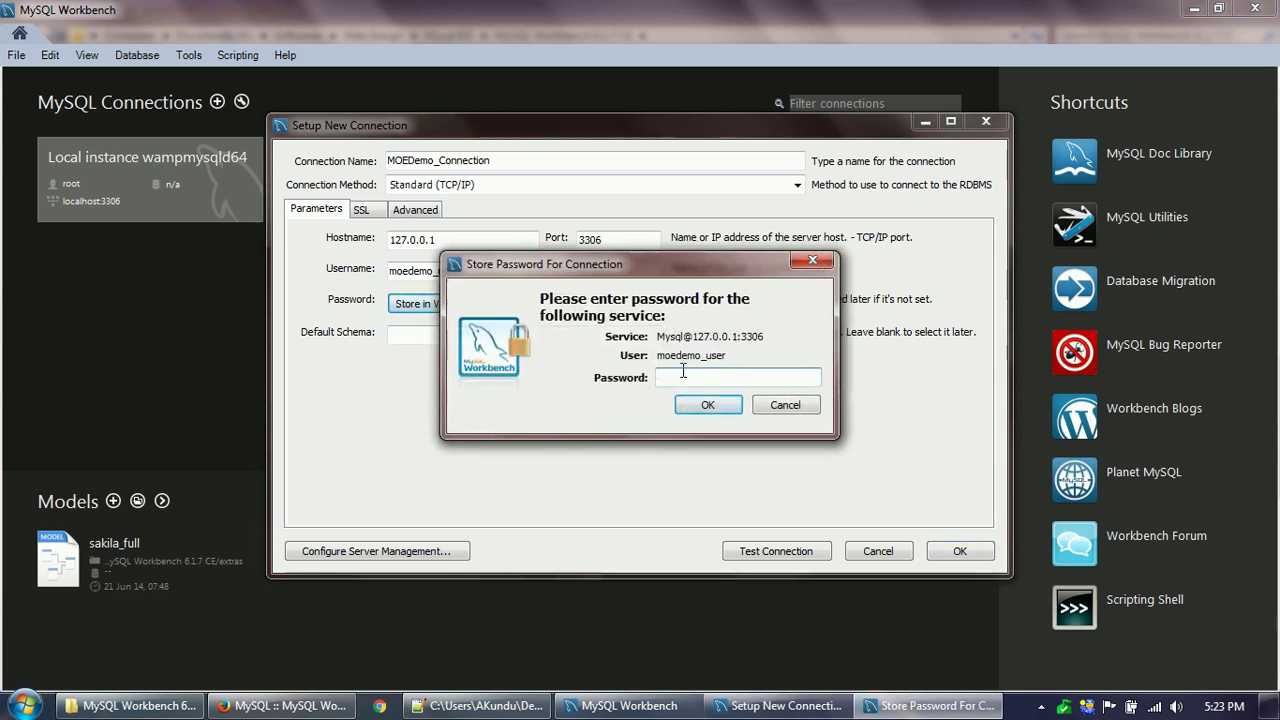
text(**)
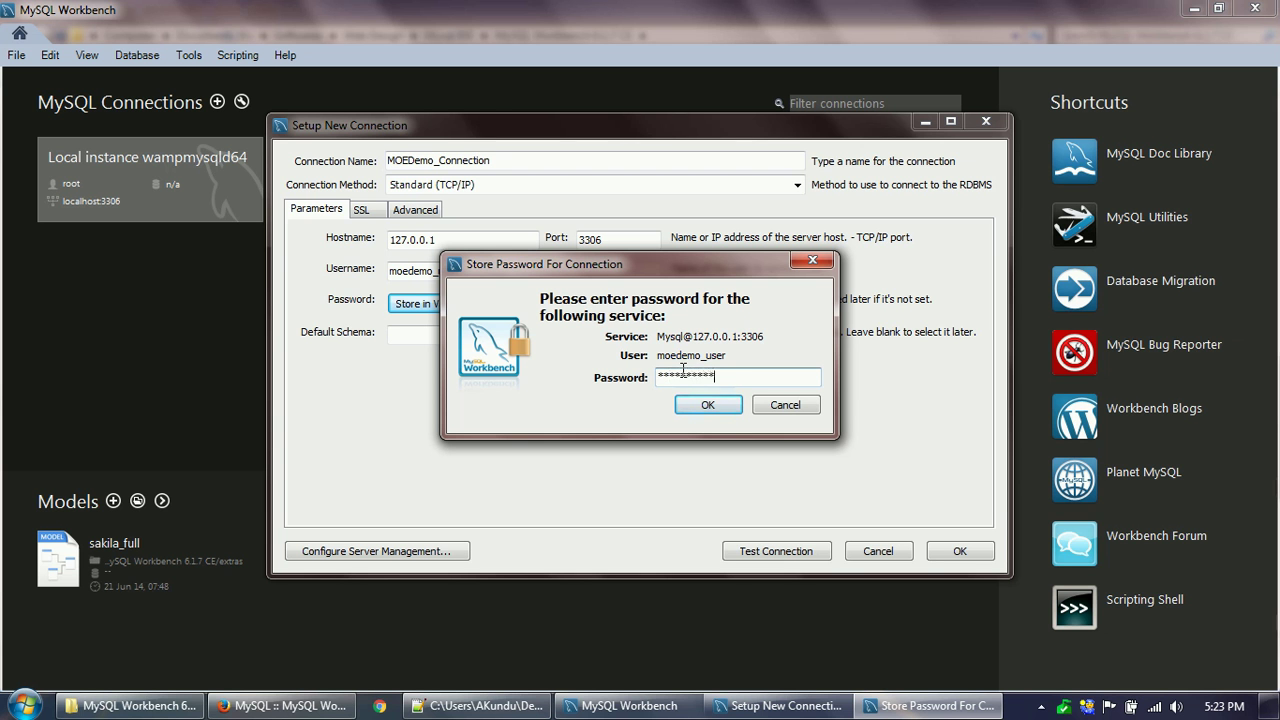
click(707, 405)
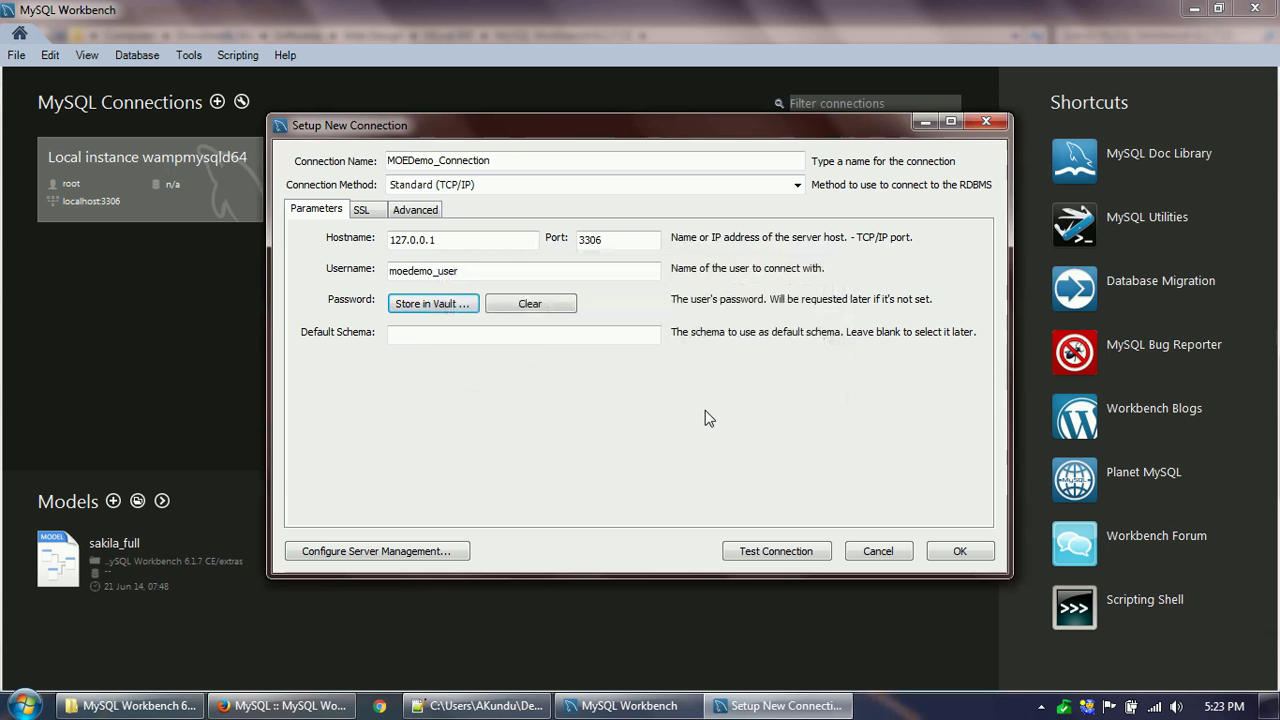
click(525, 337)
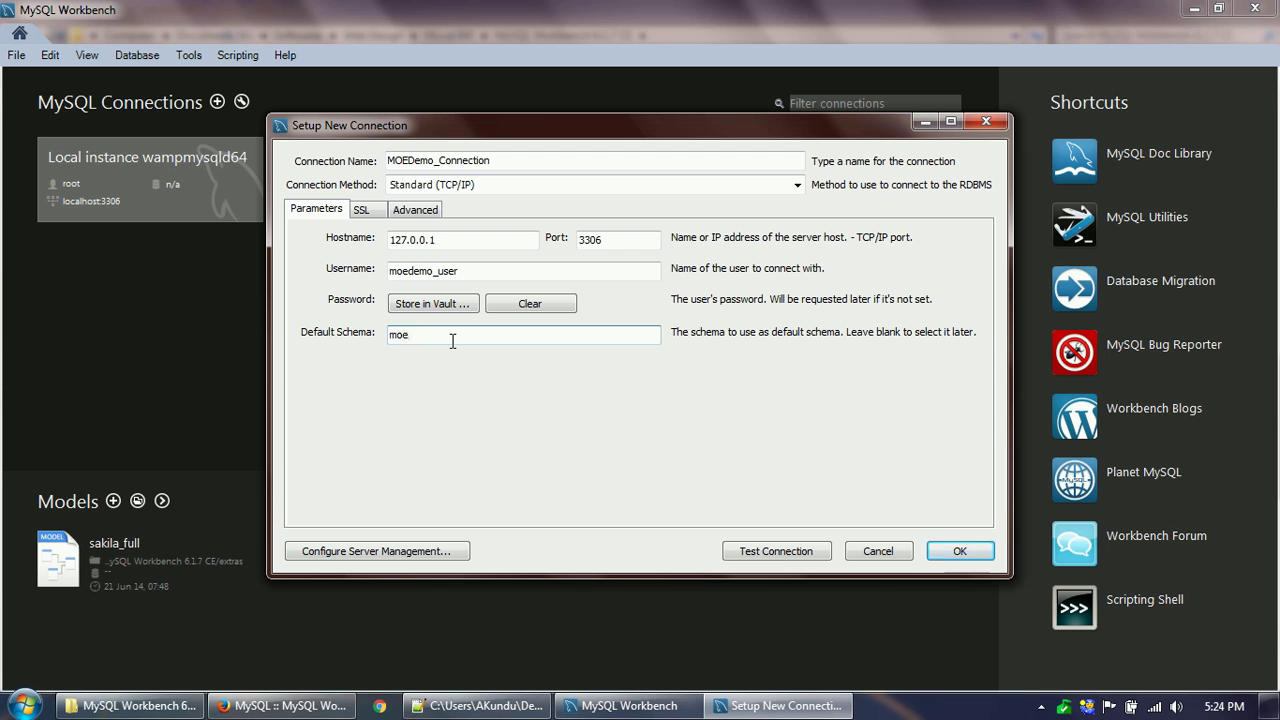
text(demo_deb)
click(772, 548)
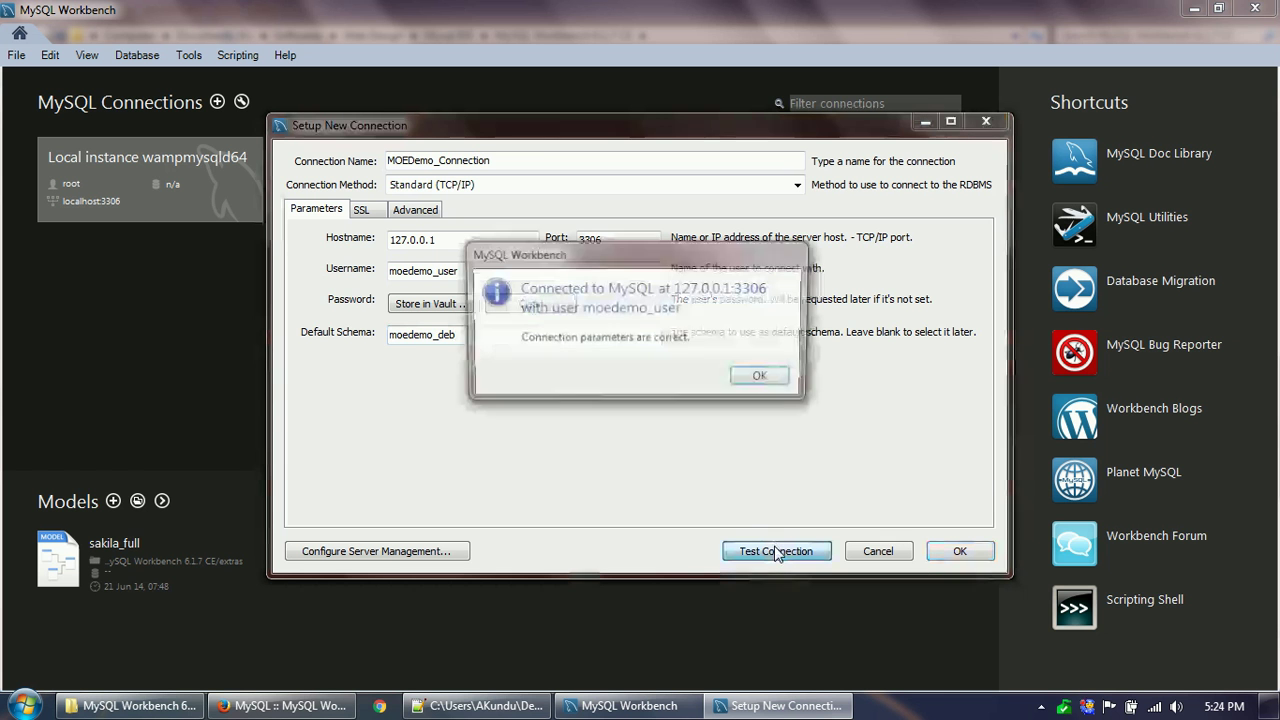
click(762, 380)
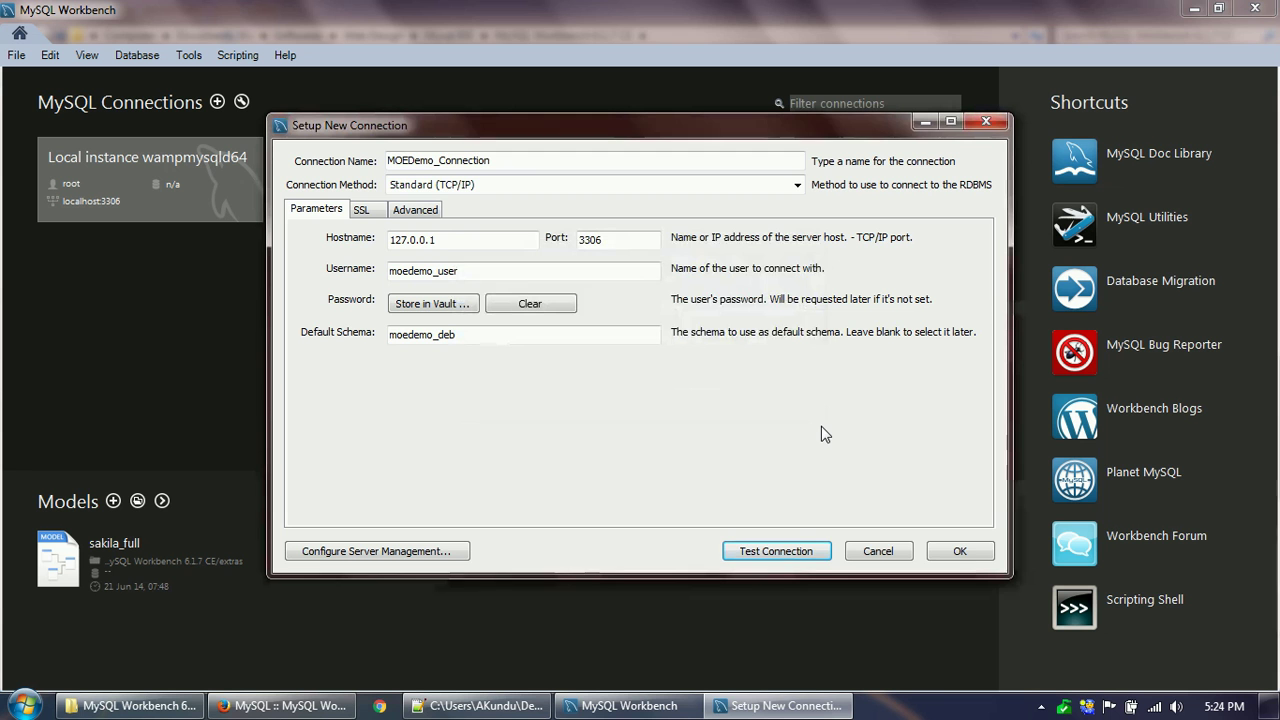
click(958, 551)
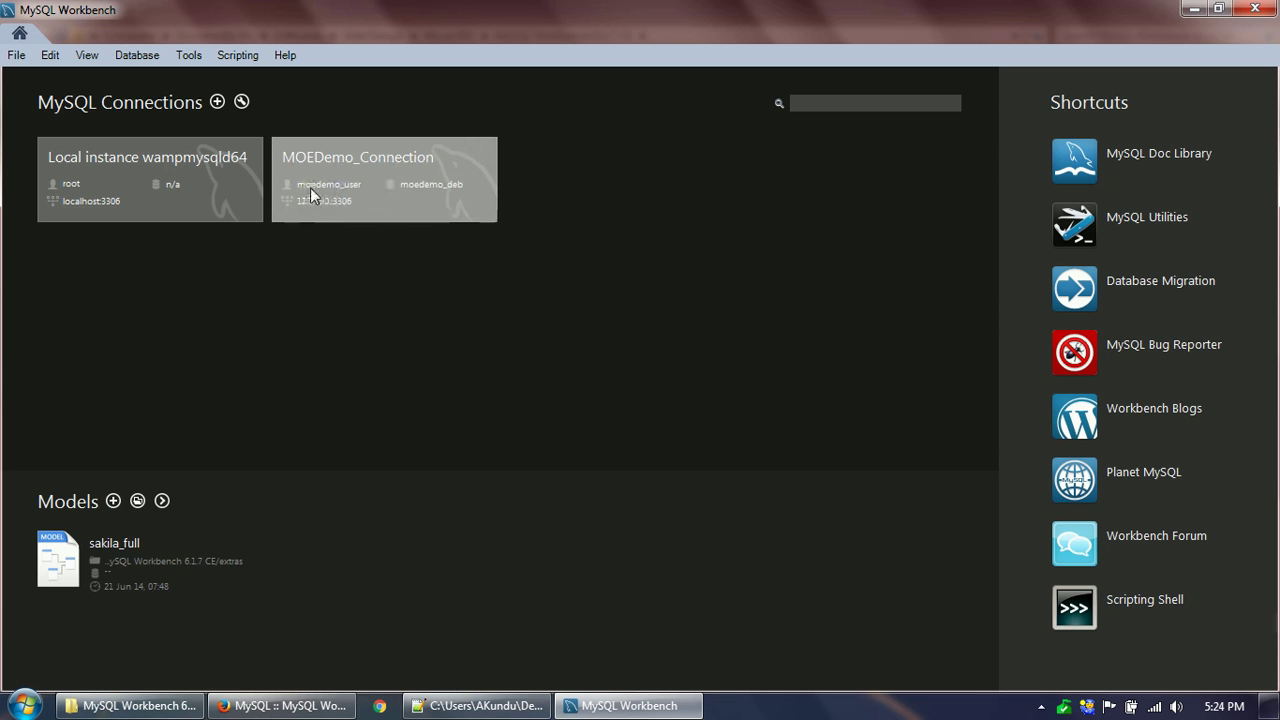
Open MOEDemo_Connection in a SQL editor and select the moedemo_deb schema.
click(366, 193)
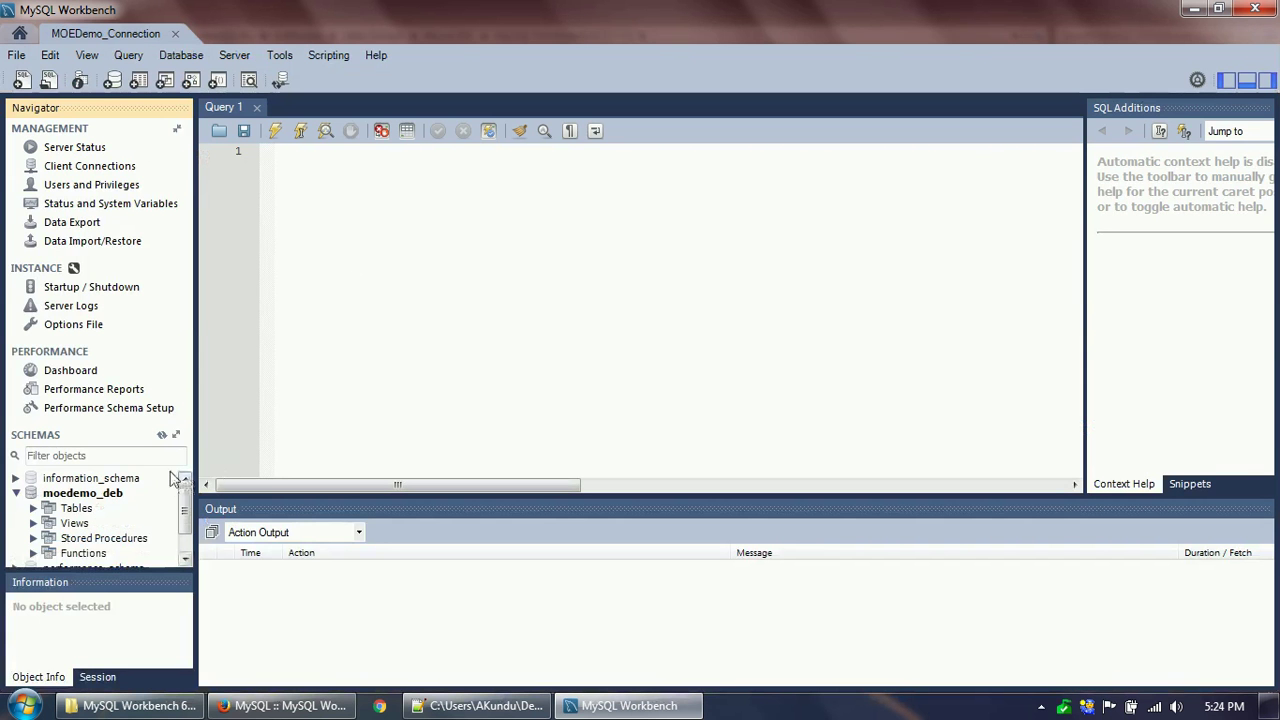
click(78, 493)
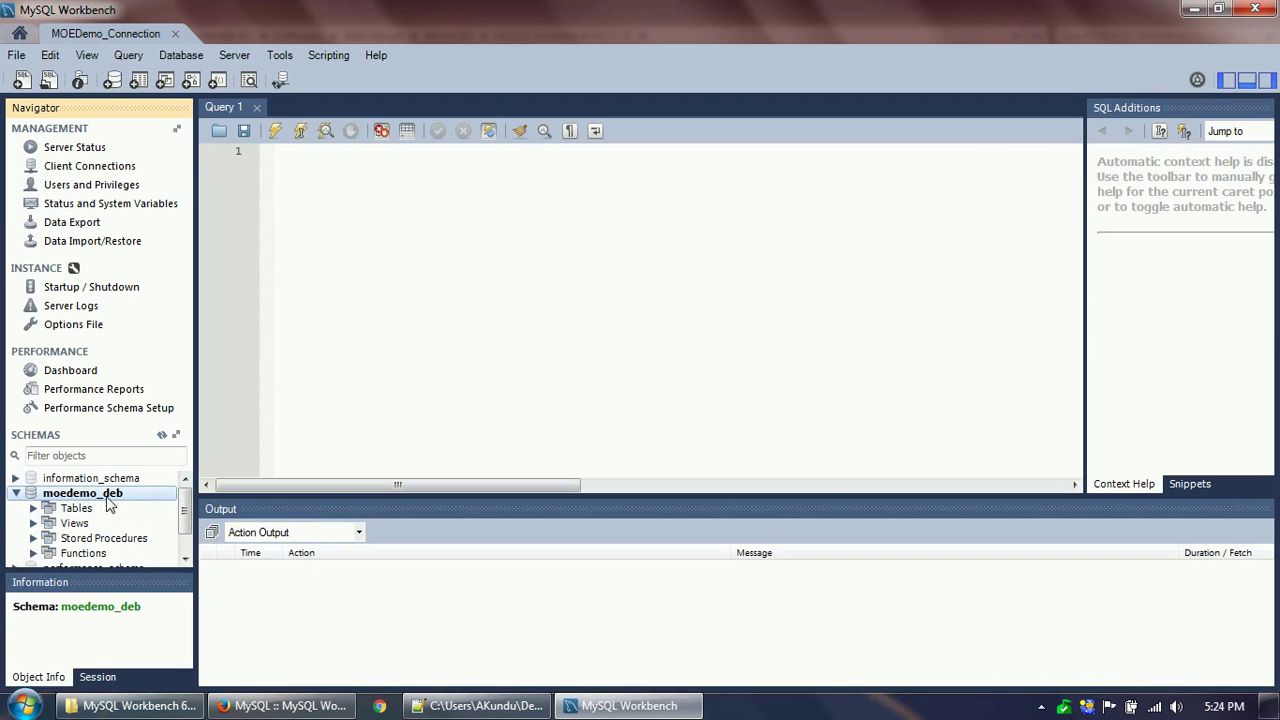
Write 'select * from moedemo_table1' in the Query 1 editor and start a new line.
click(15, 494)
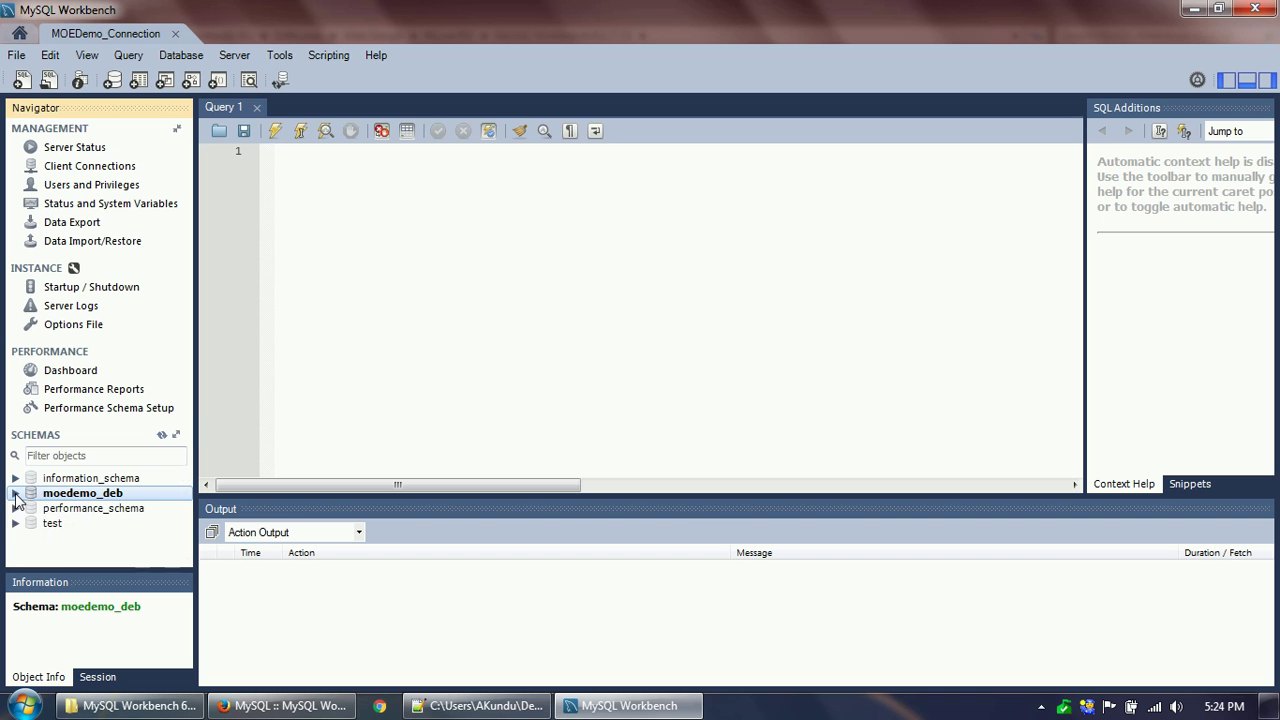
click(15, 494)
click(432, 191)
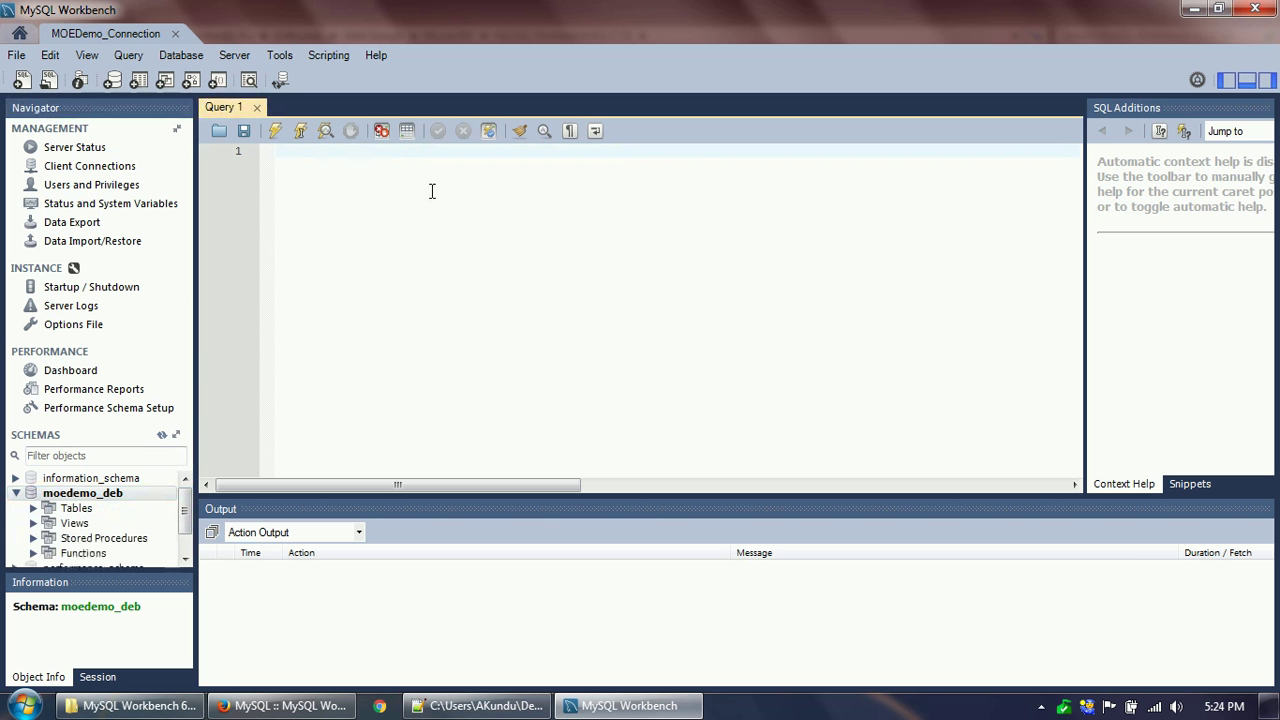
text(select * moed)
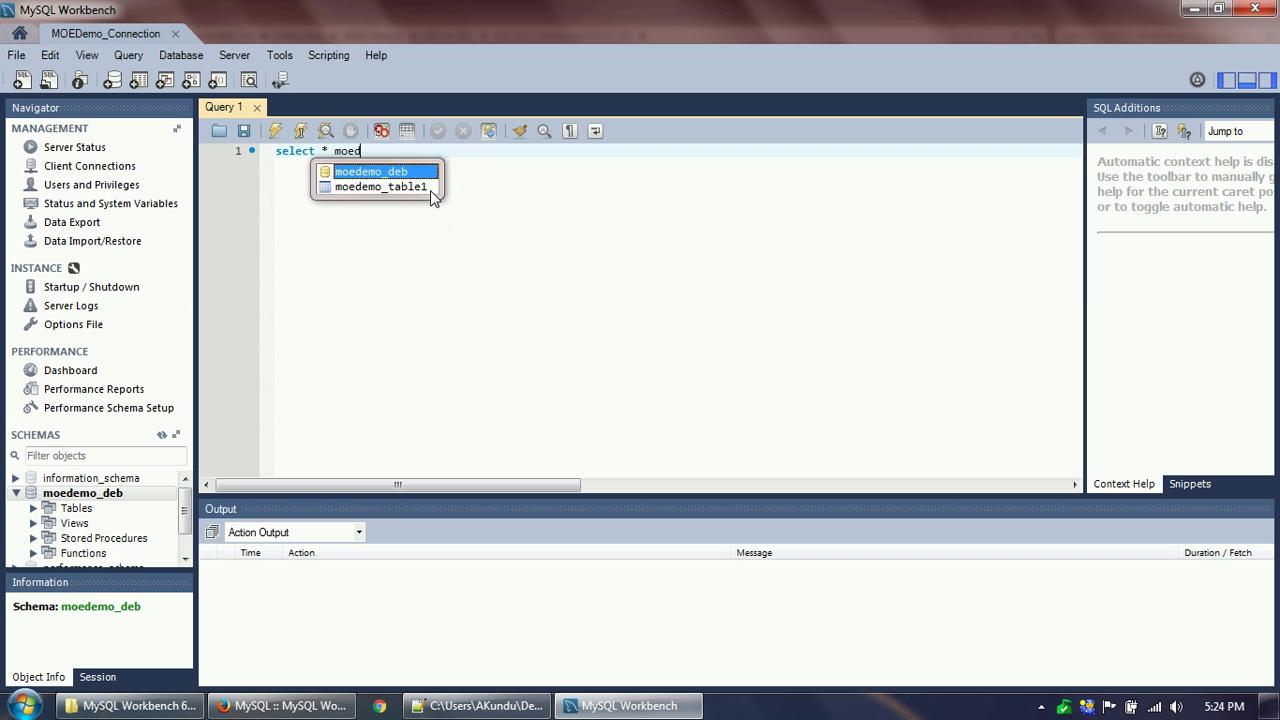
text(emo_table1)
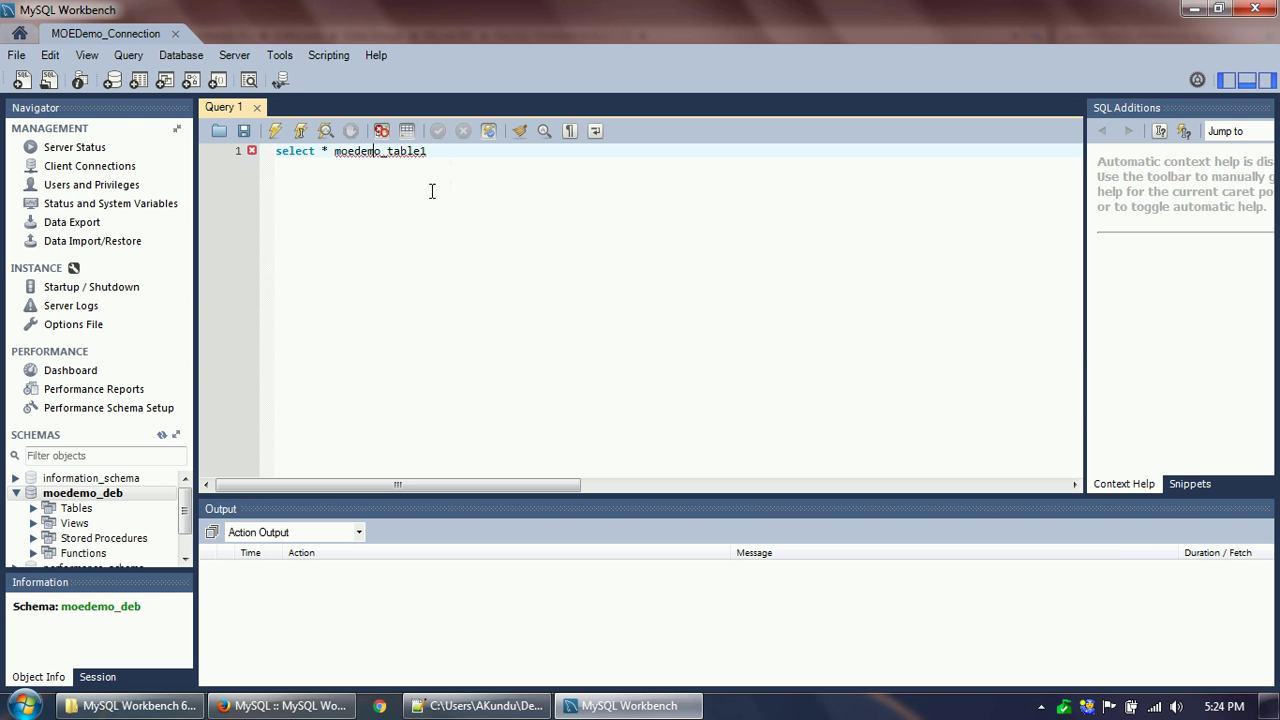
text(from)
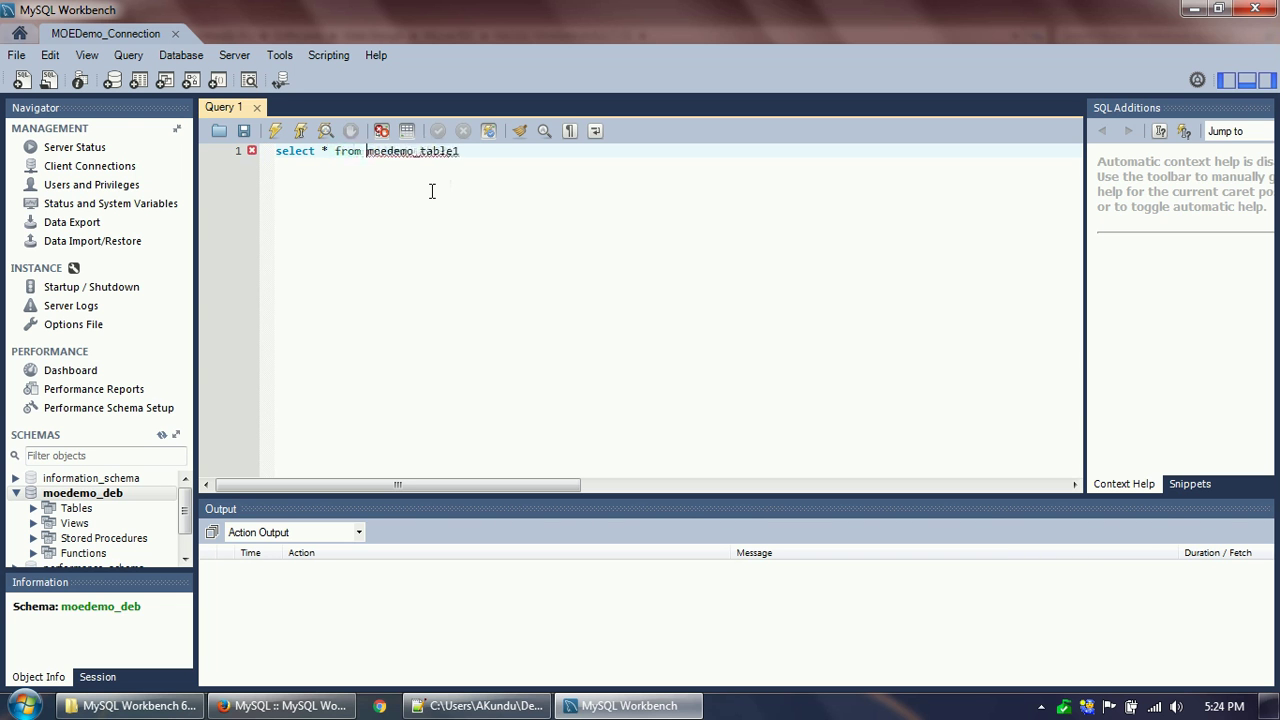
key(Down)
key(Down)
key(Down)
key(Down)
key(Down)
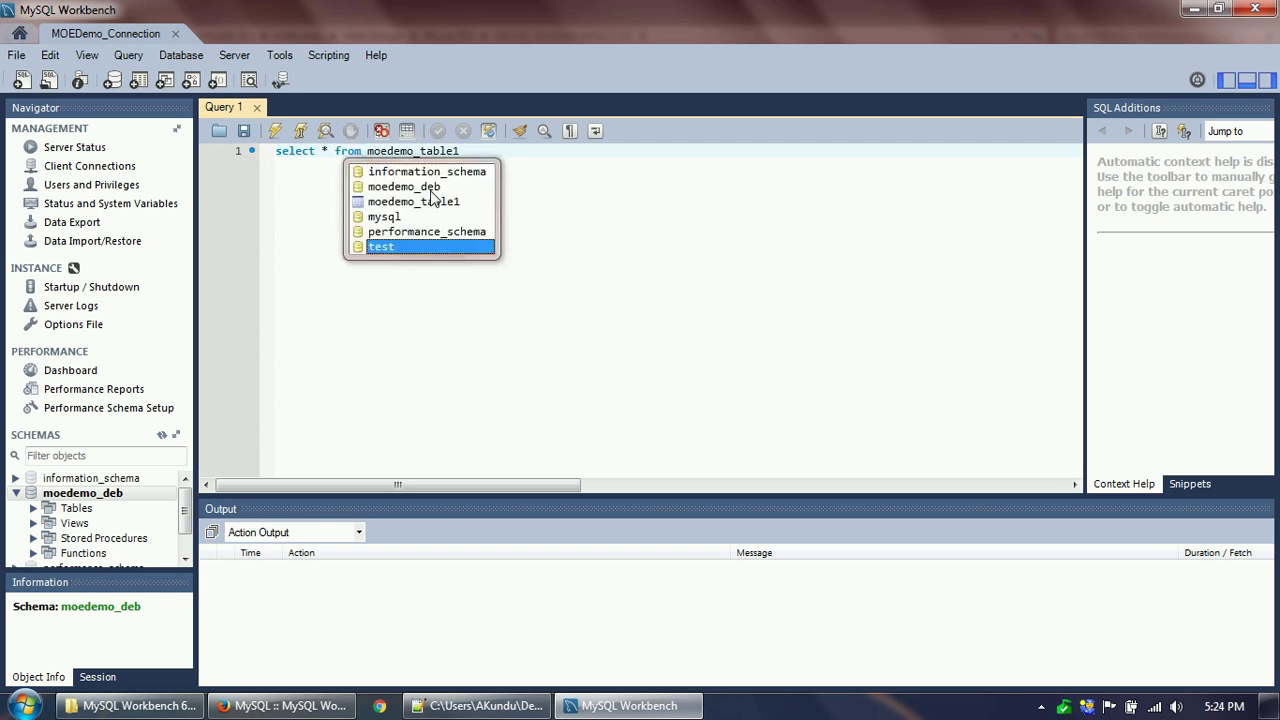
click(520, 172)
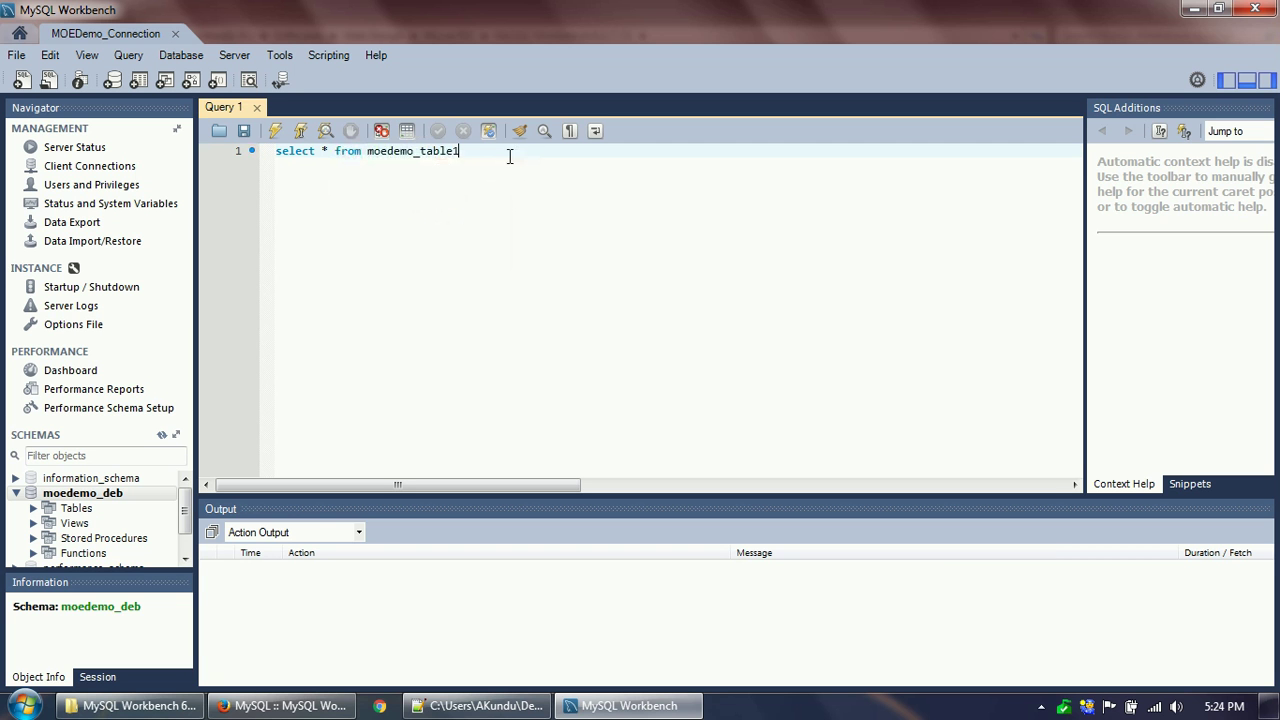
key(Return)
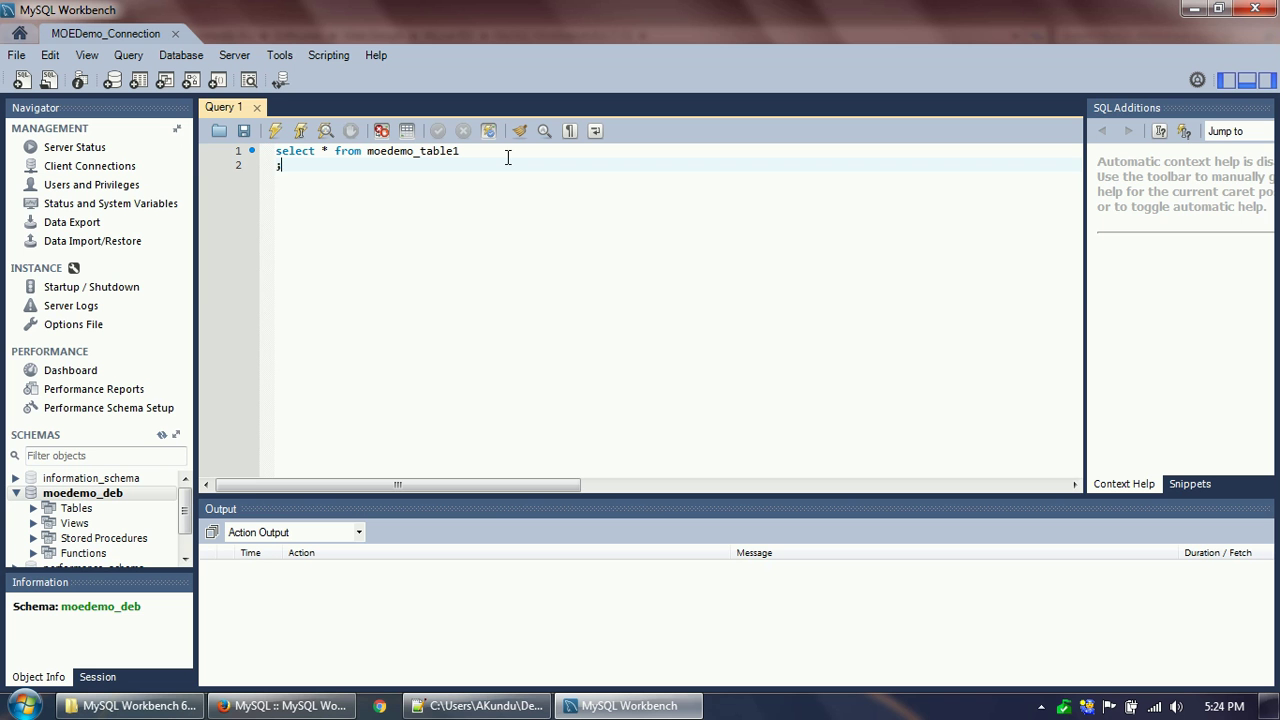
Run the query to list moedemo_table1's three rows and widen the address column.
click(270, 137)
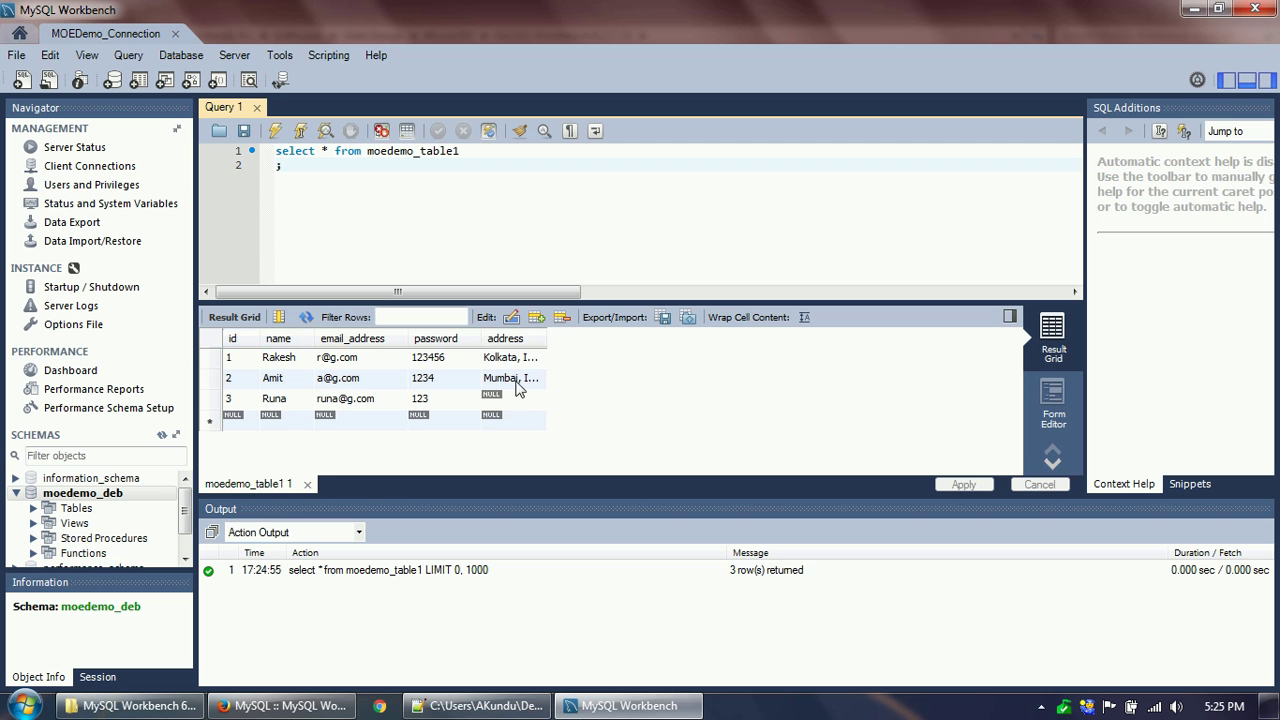
drag(547, 338, 604, 336)
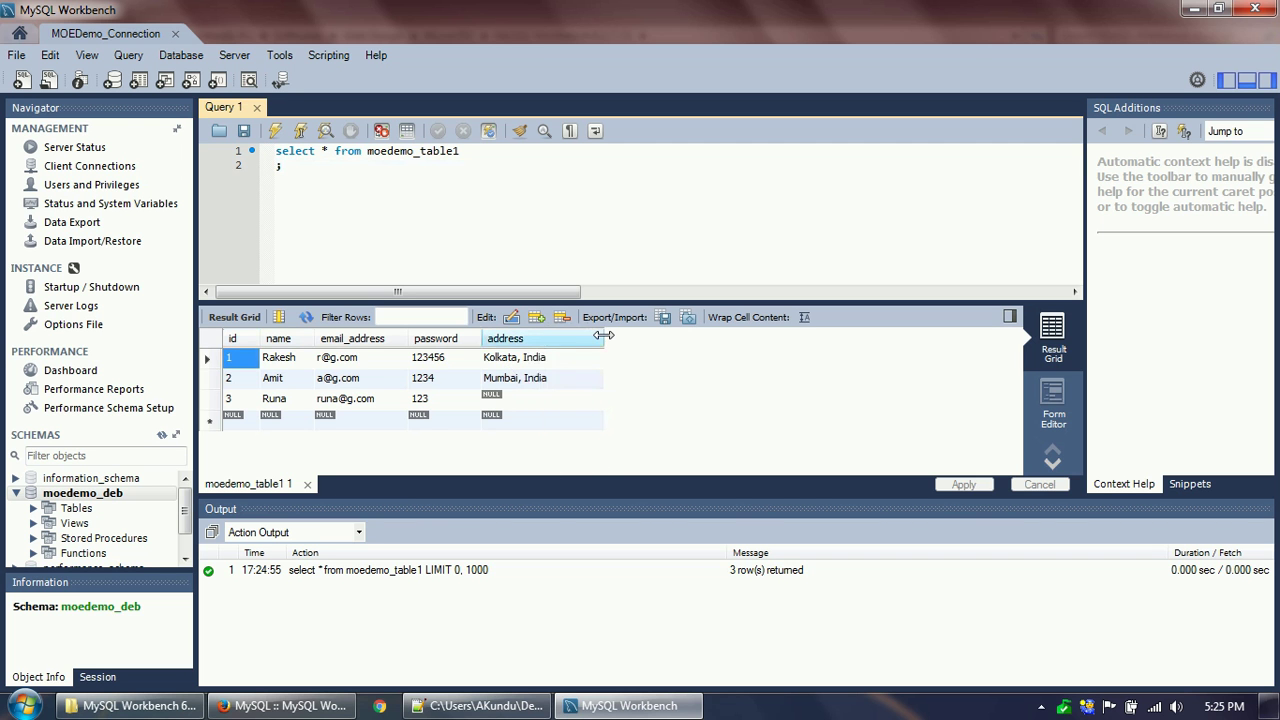
click(436, 362)
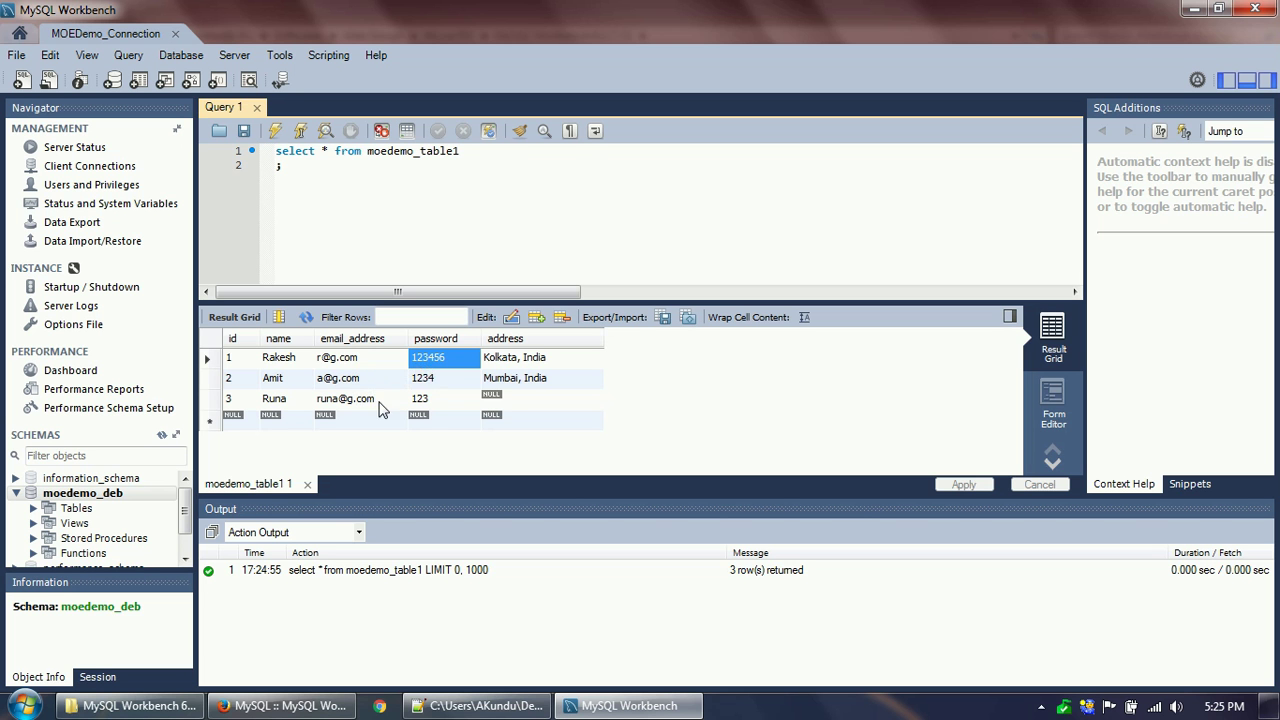
Change row 3's empty (NULL) address cell to India in the result grid.
click(510, 398)
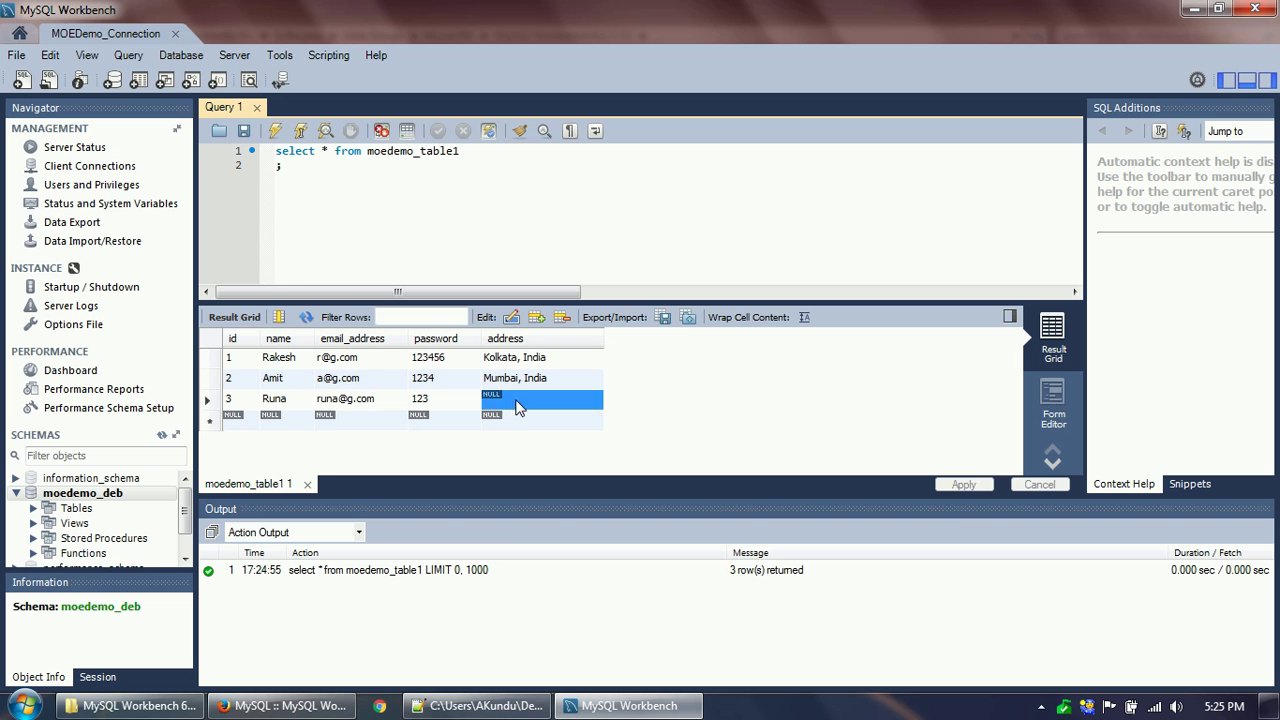
click(517, 405)
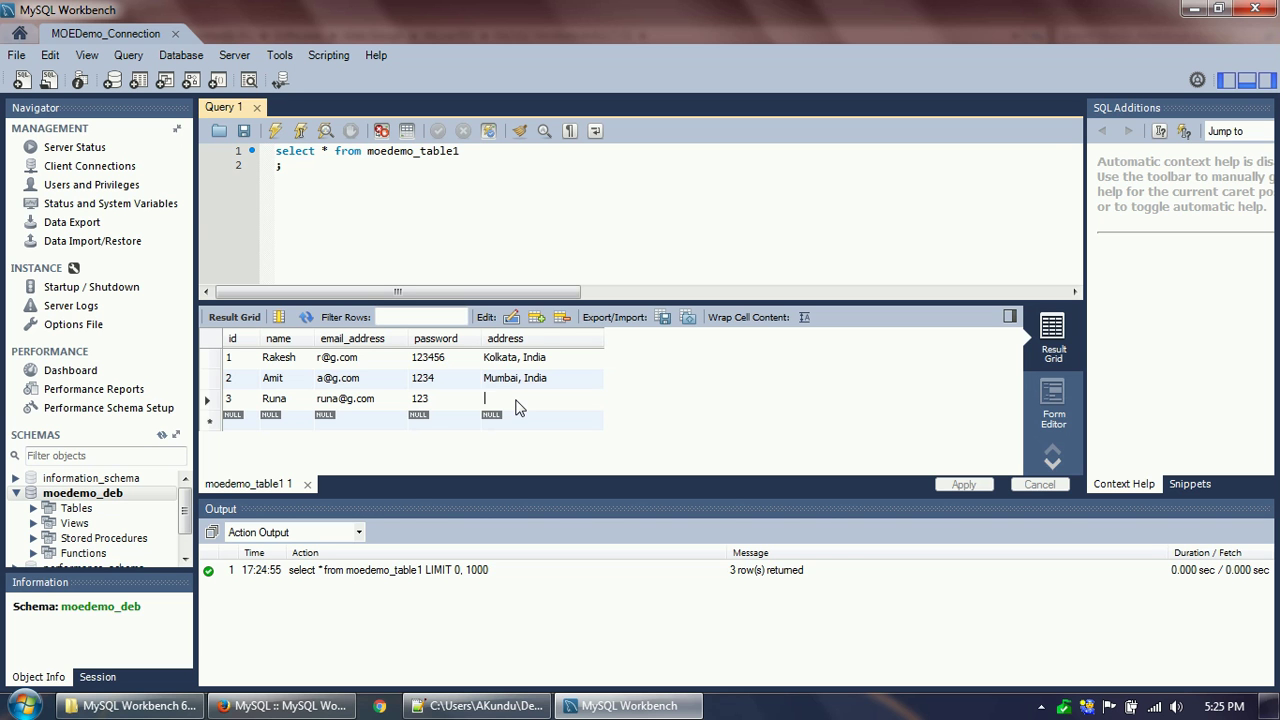
text(India)
key(Return)
double_click(438, 400)
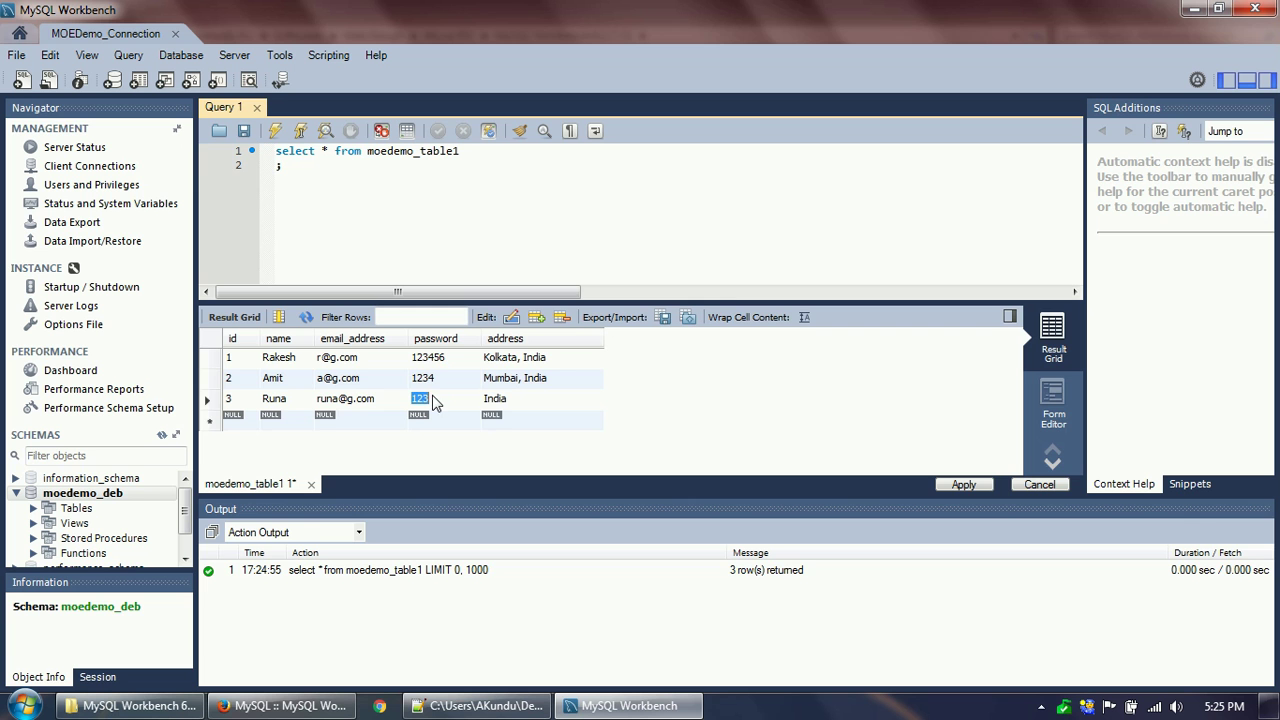
click(280, 705)
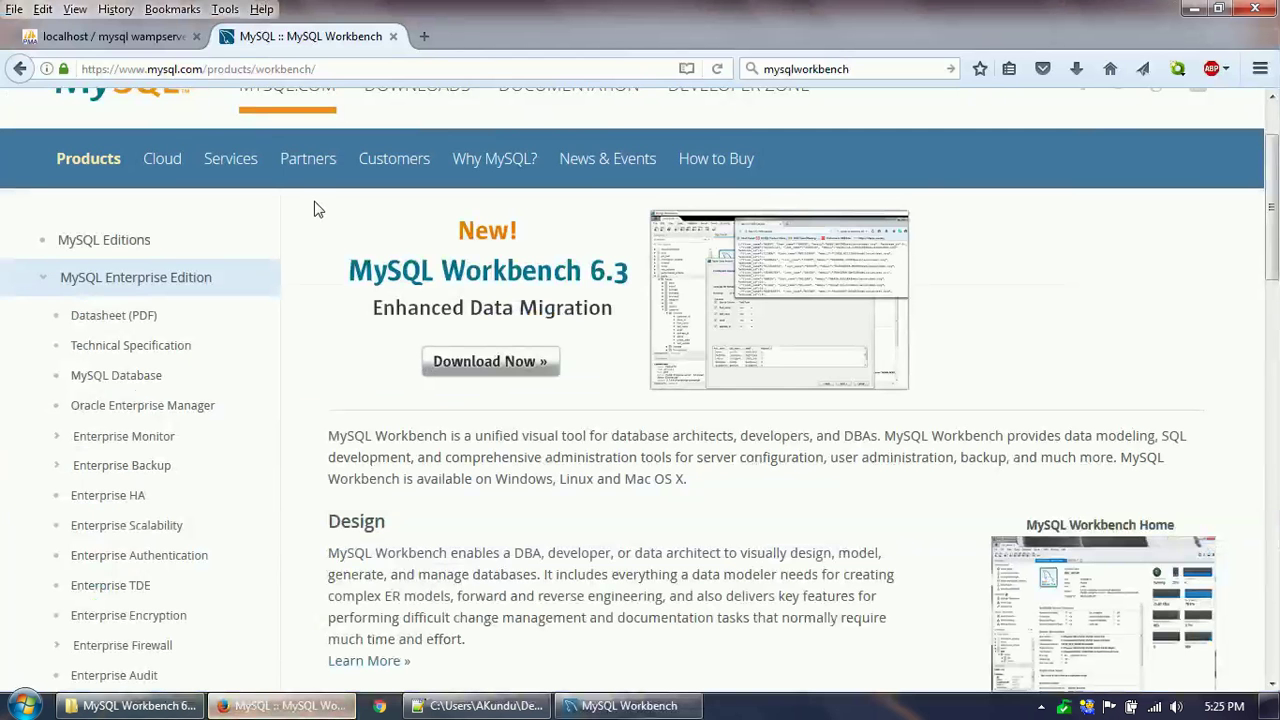
click(131, 39)
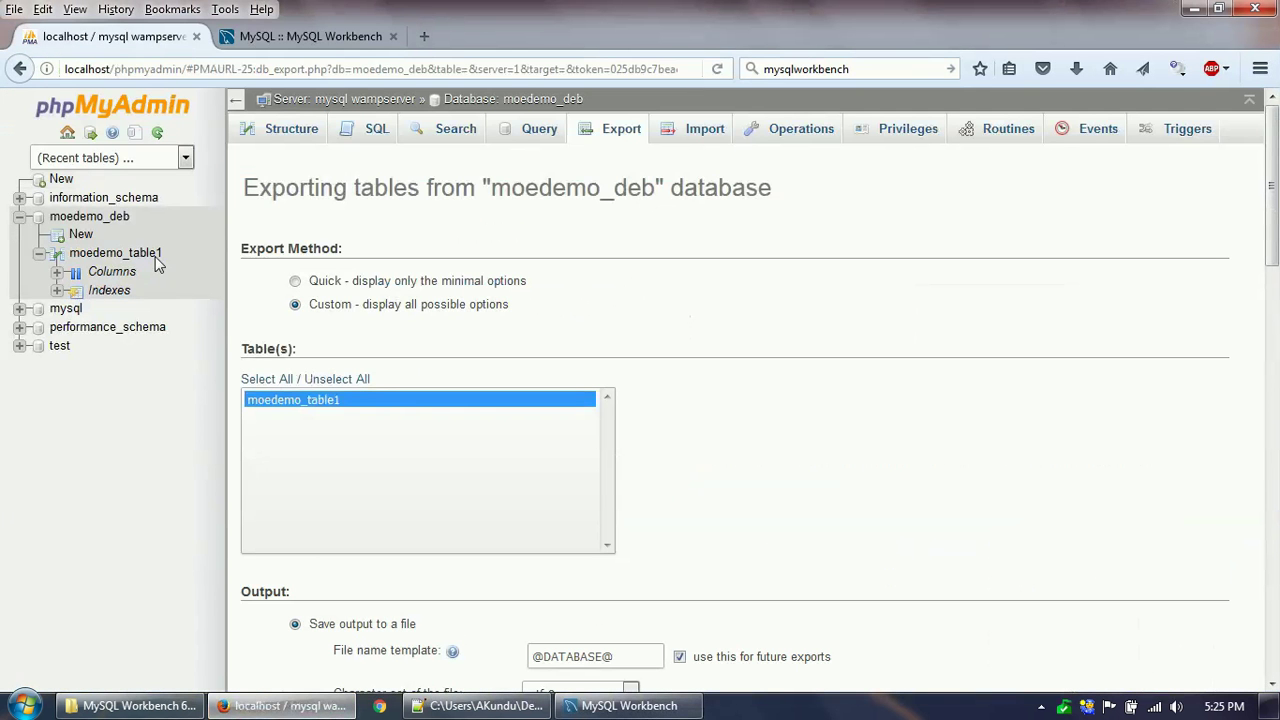
click(120, 258)
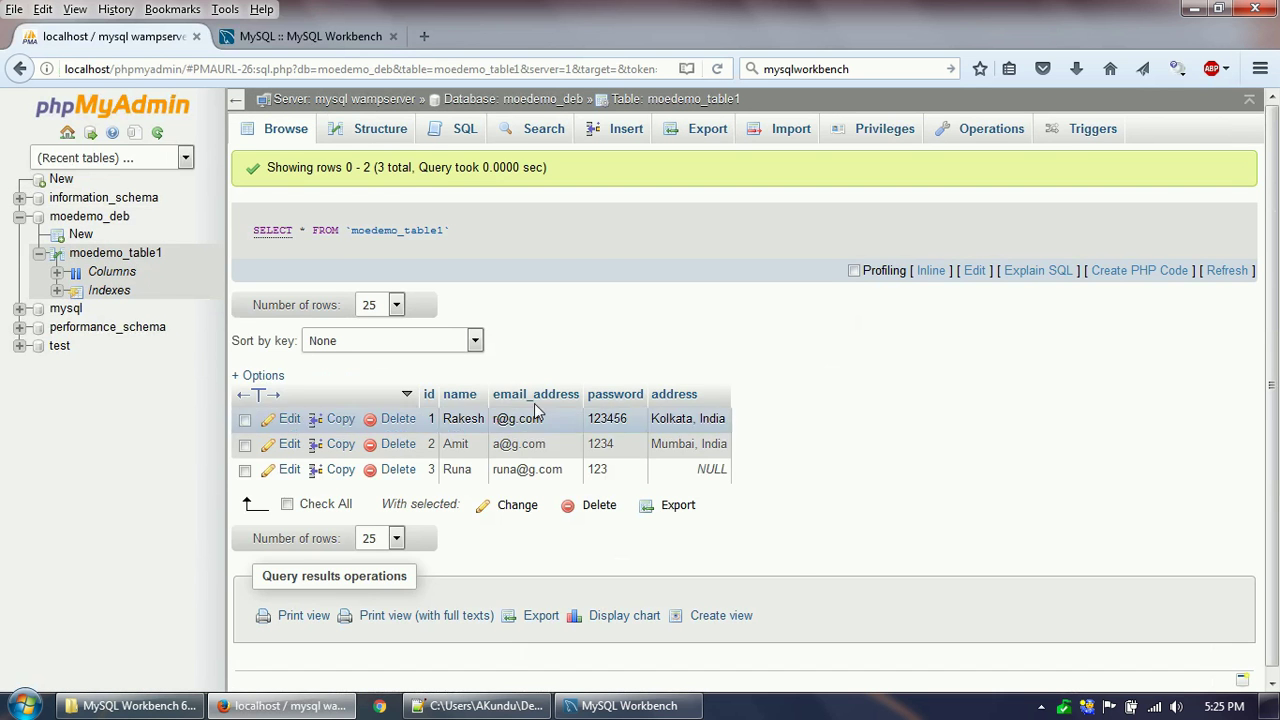
click(629, 705)
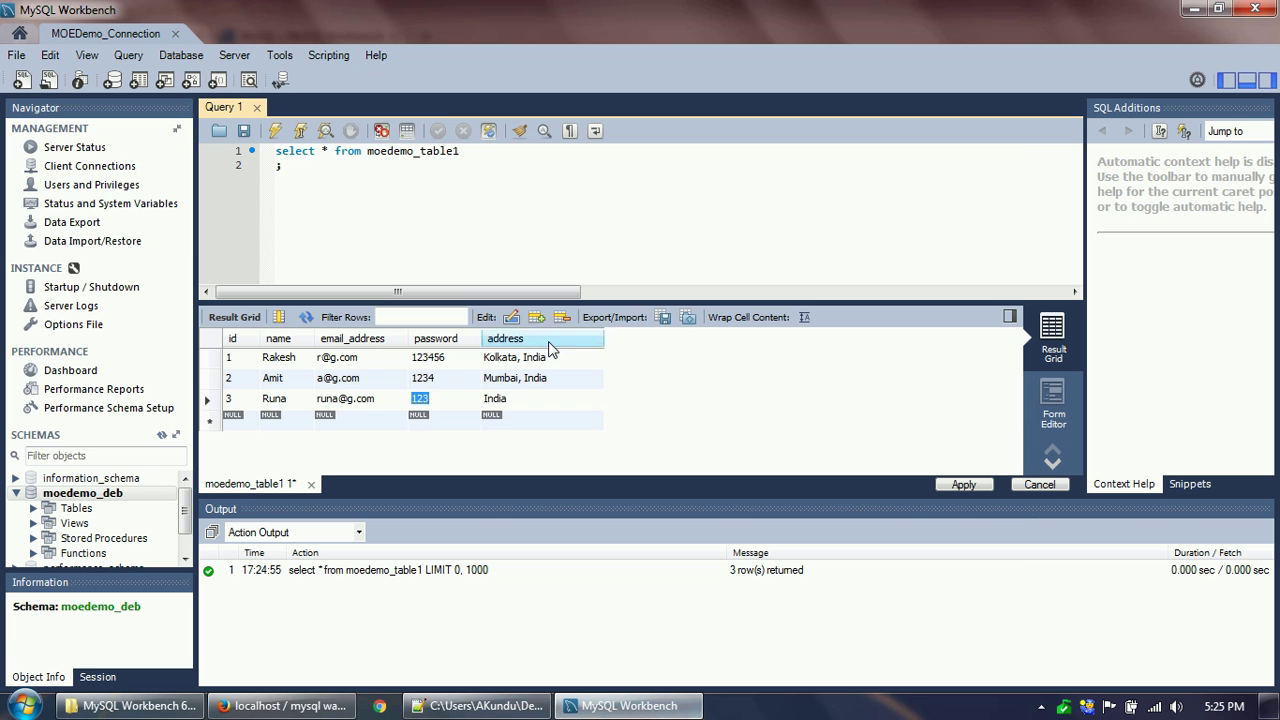
Apply the reviewed UPDATE script to save India as row 3's address.
click(966, 484)
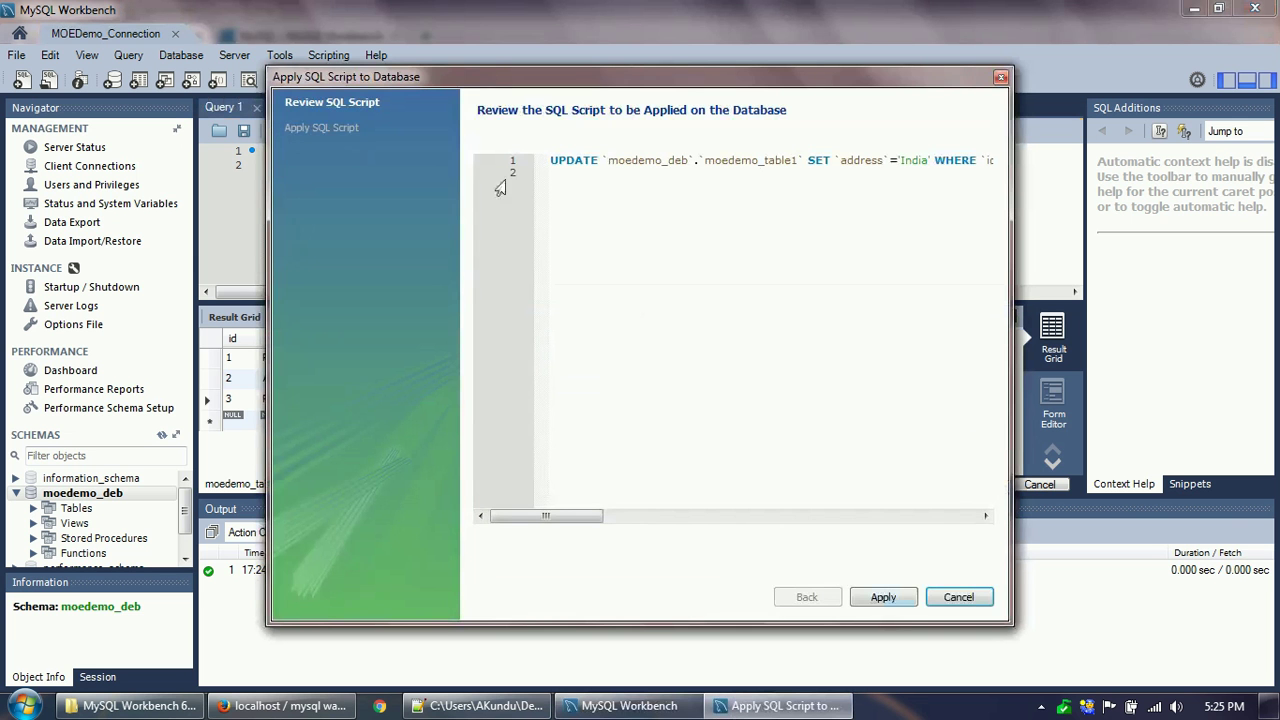
drag(550, 160, 1038, 161)
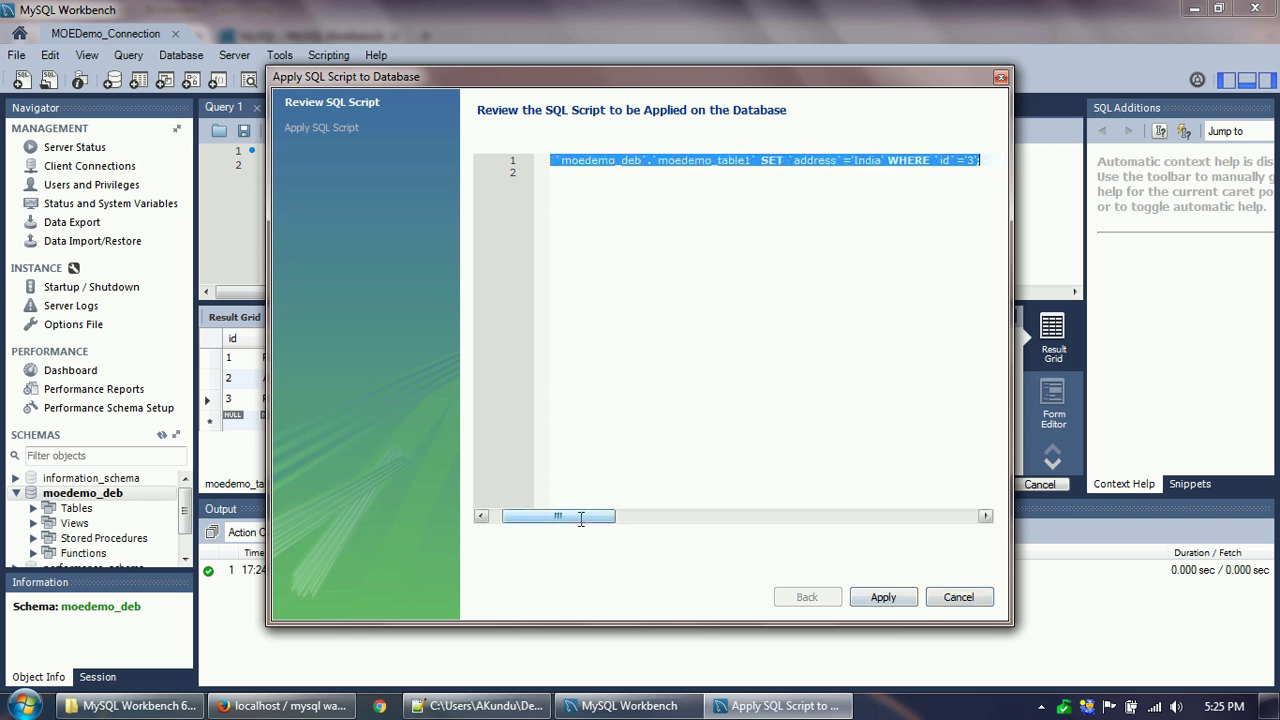
drag(578, 517, 564, 517)
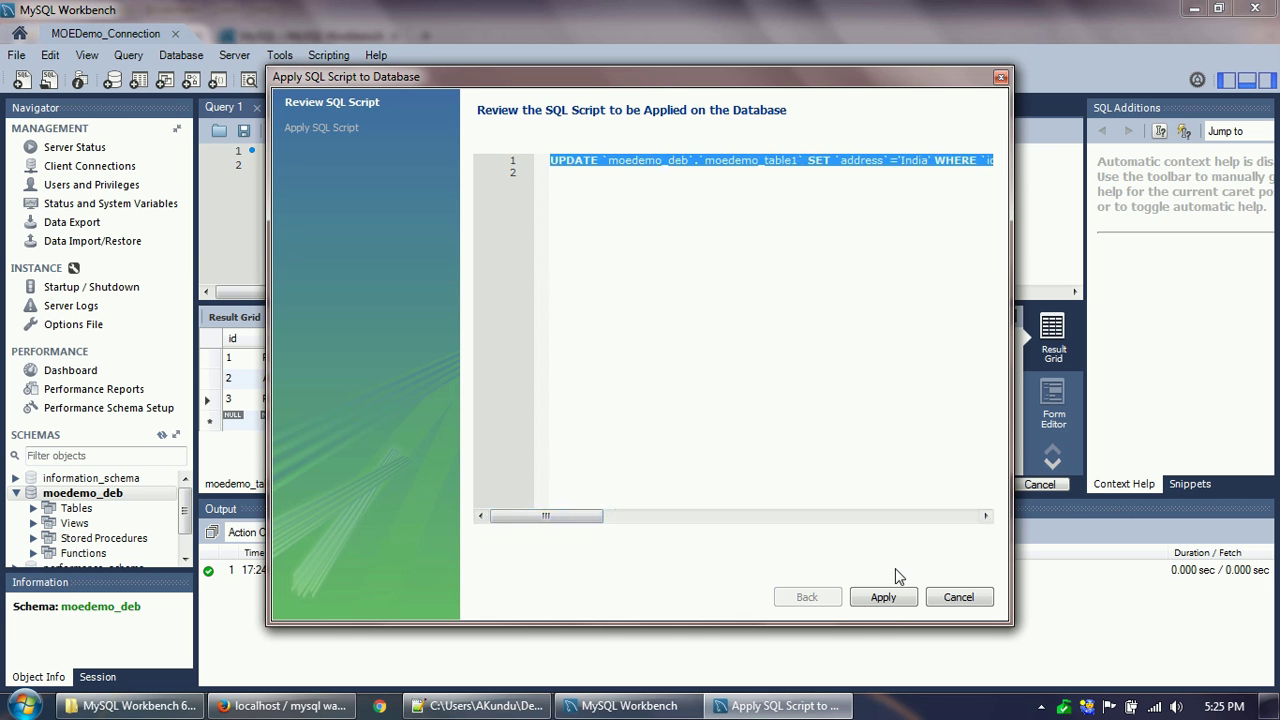
click(885, 600)
click(885, 598)
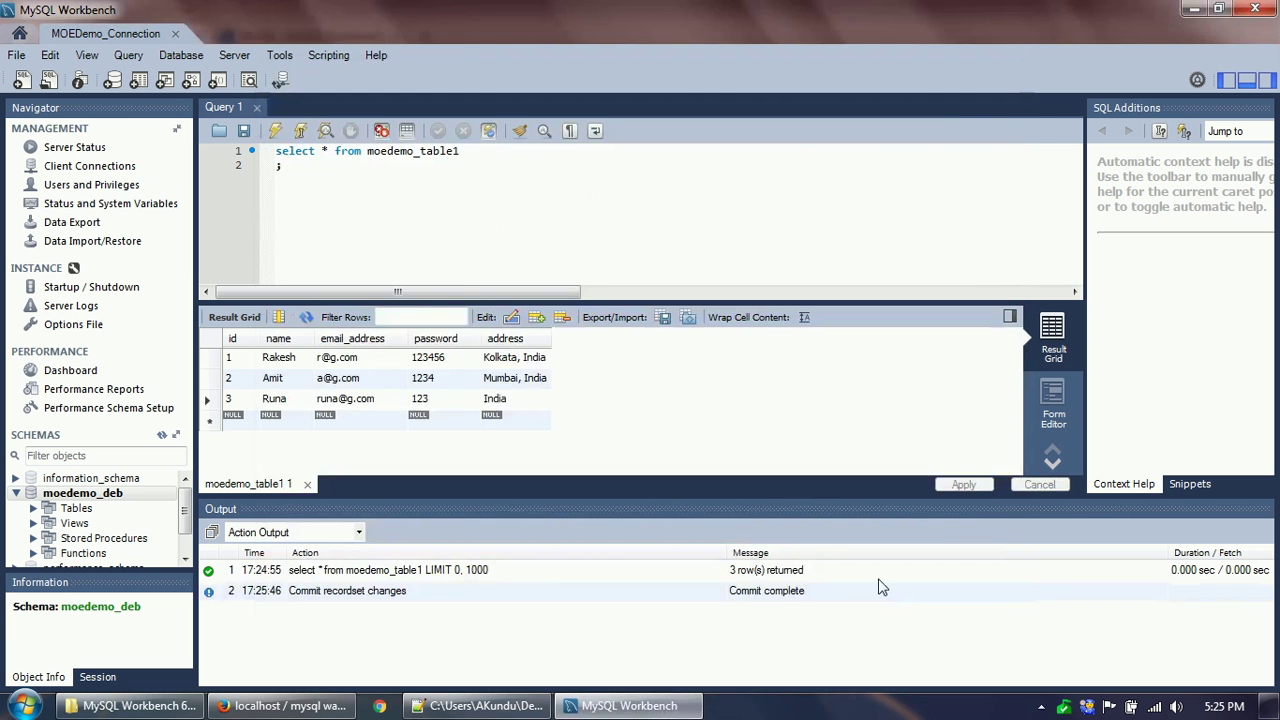
Reload moedemo_table1 in phpMyAdmin to confirm row 3 shows India, then return to Workbench.
click(288, 706)
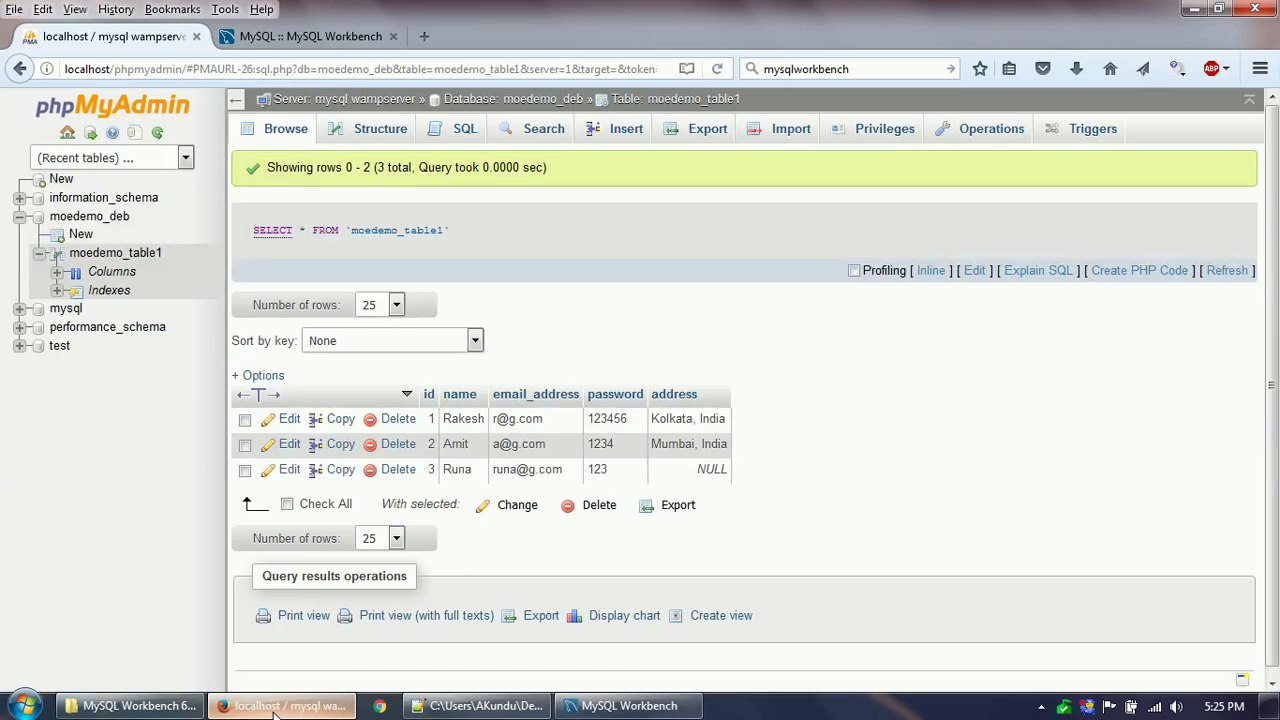
click(286, 128)
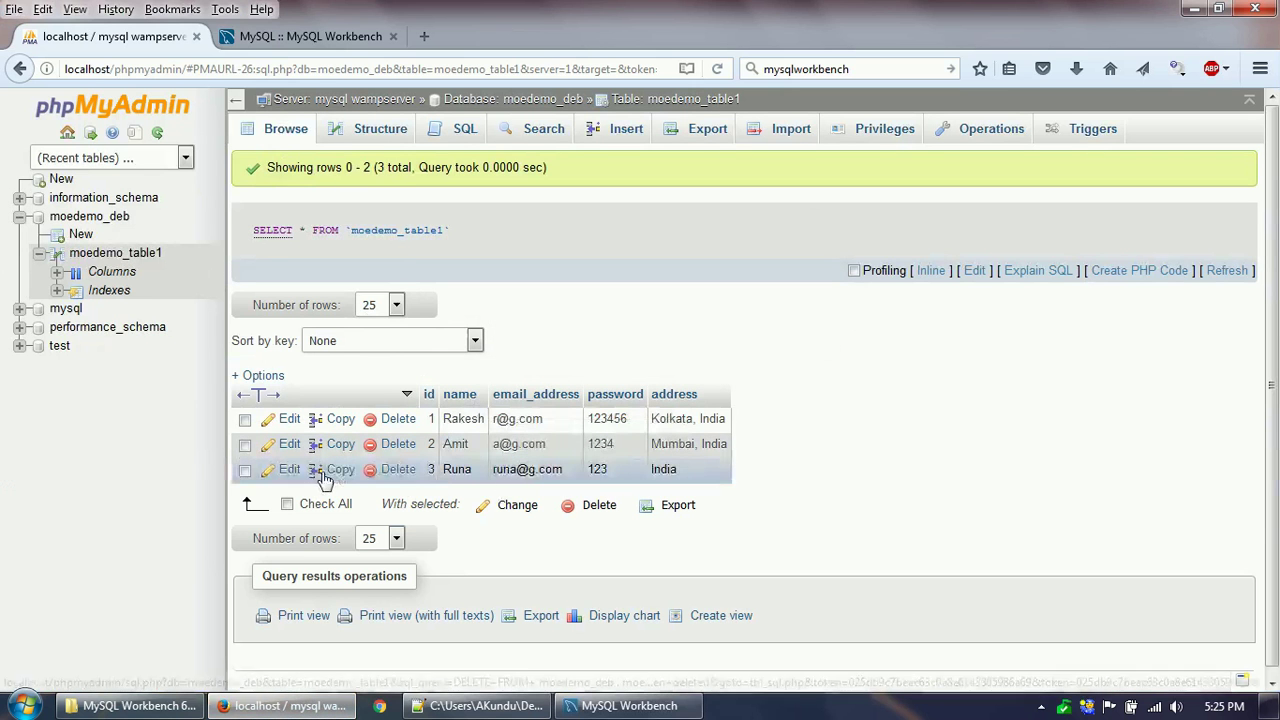
drag(688, 470, 655, 473)
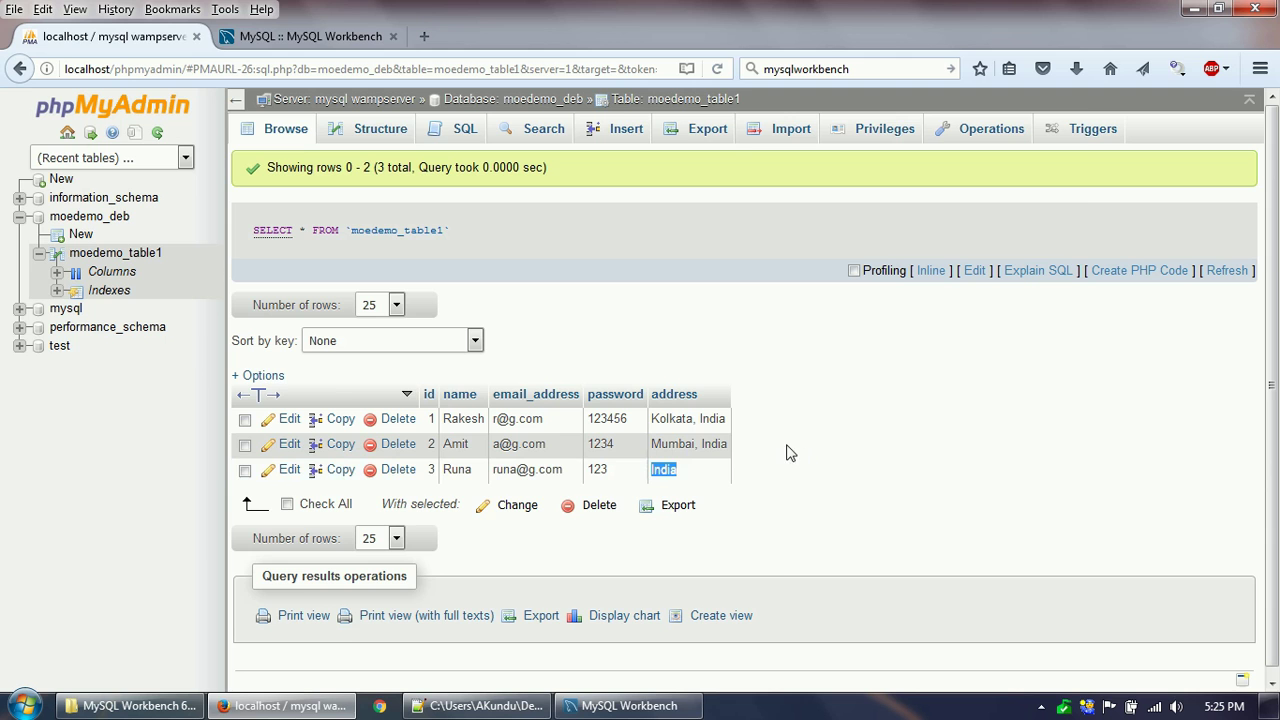
click(754, 441)
key(alt+Tab)
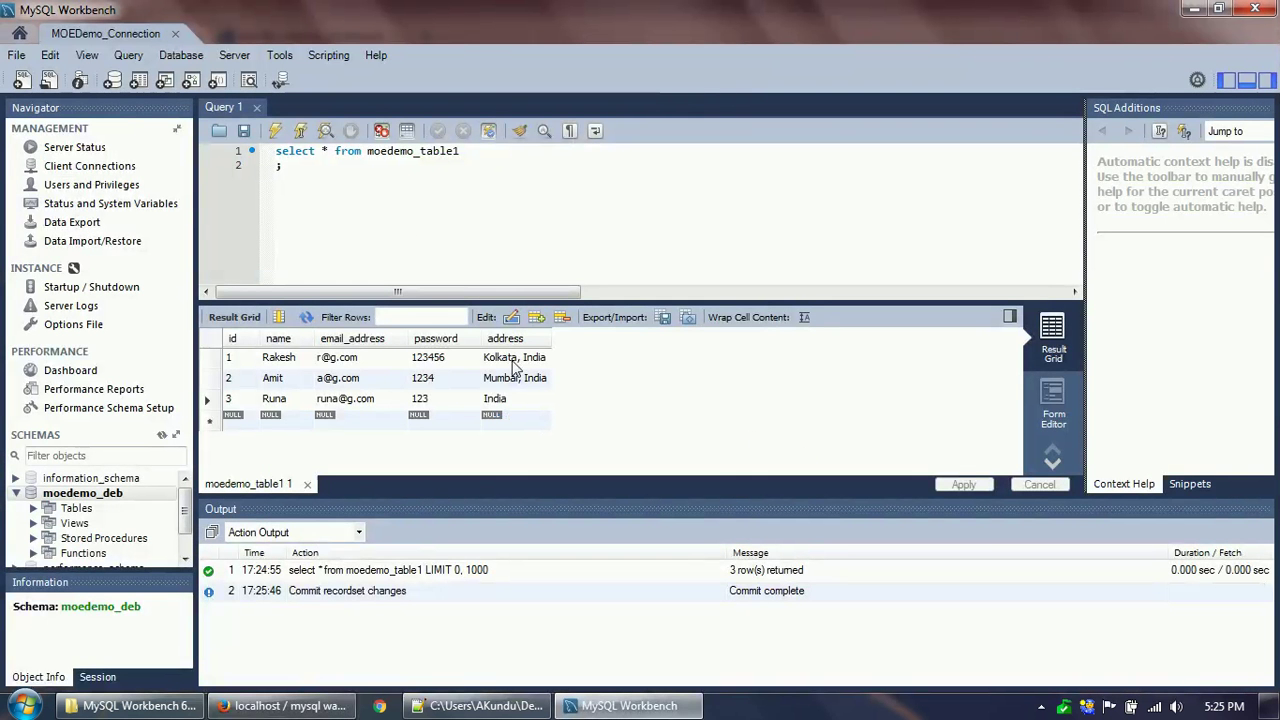
Filter the query by name to return only row id 2, widening the address column to show Mumbai, India.
click(335, 180)
key(Return)
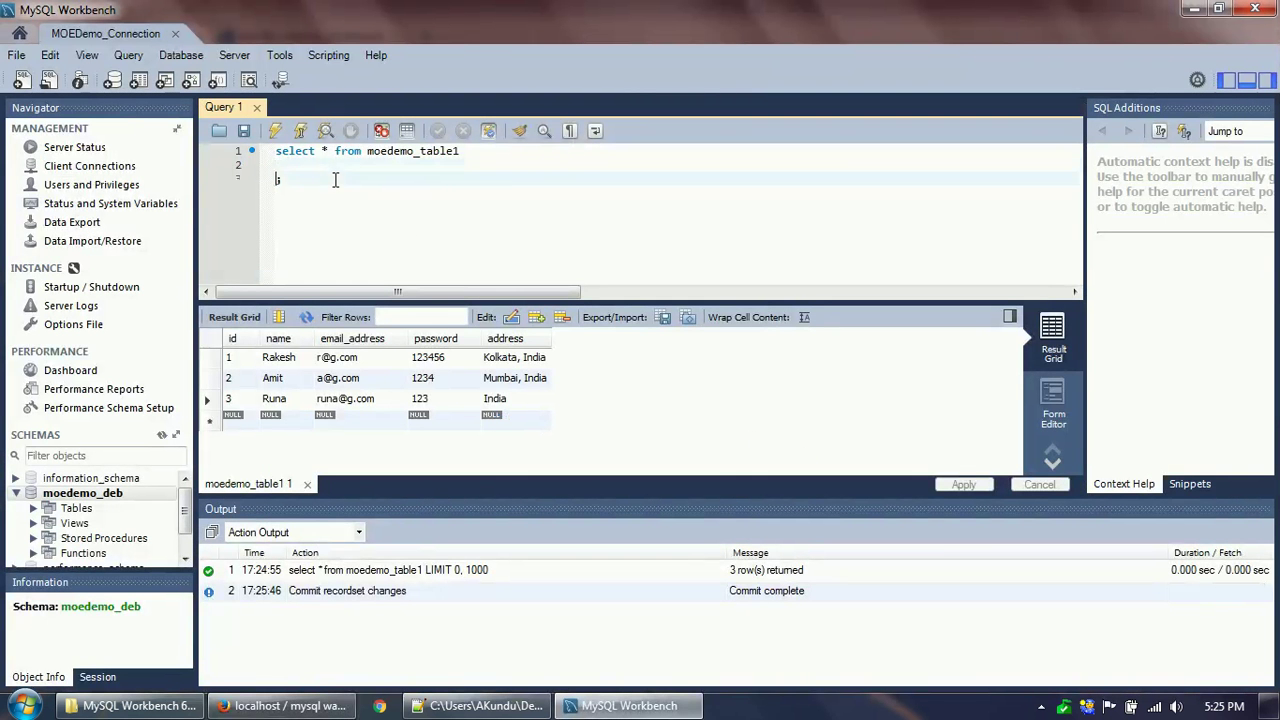
key(Up)
text(where )
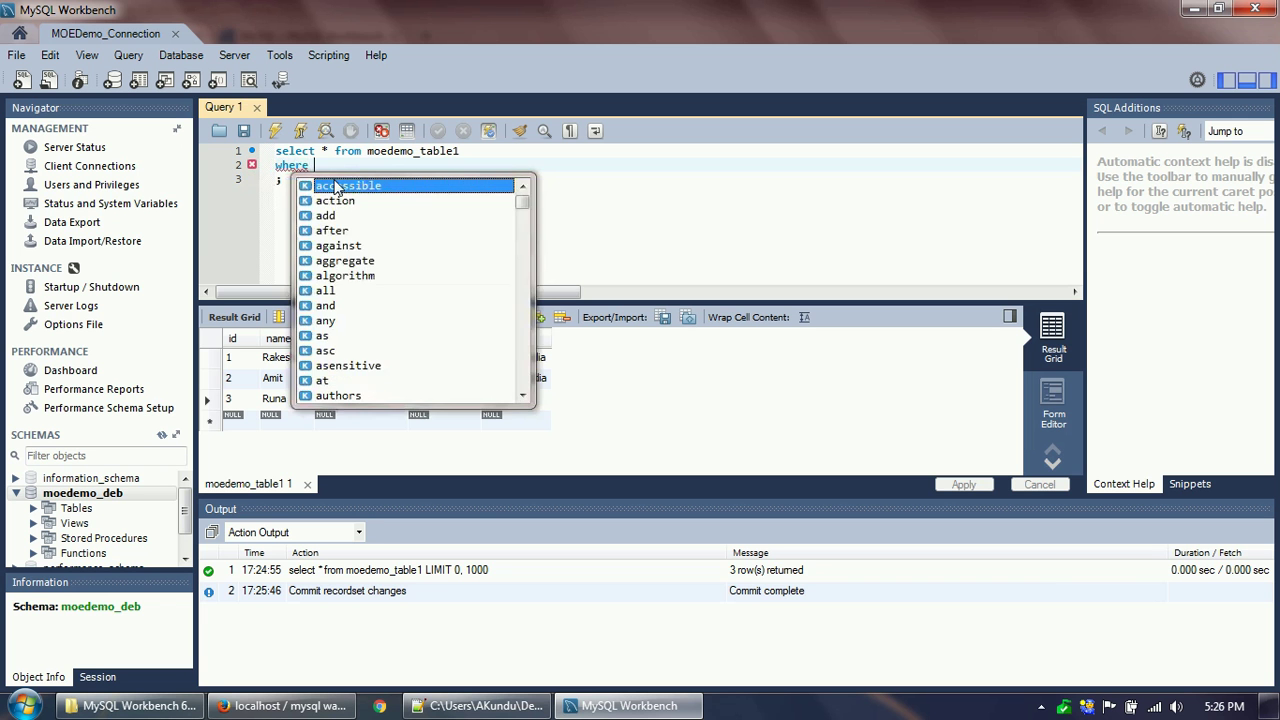
text(name = 'Amit)
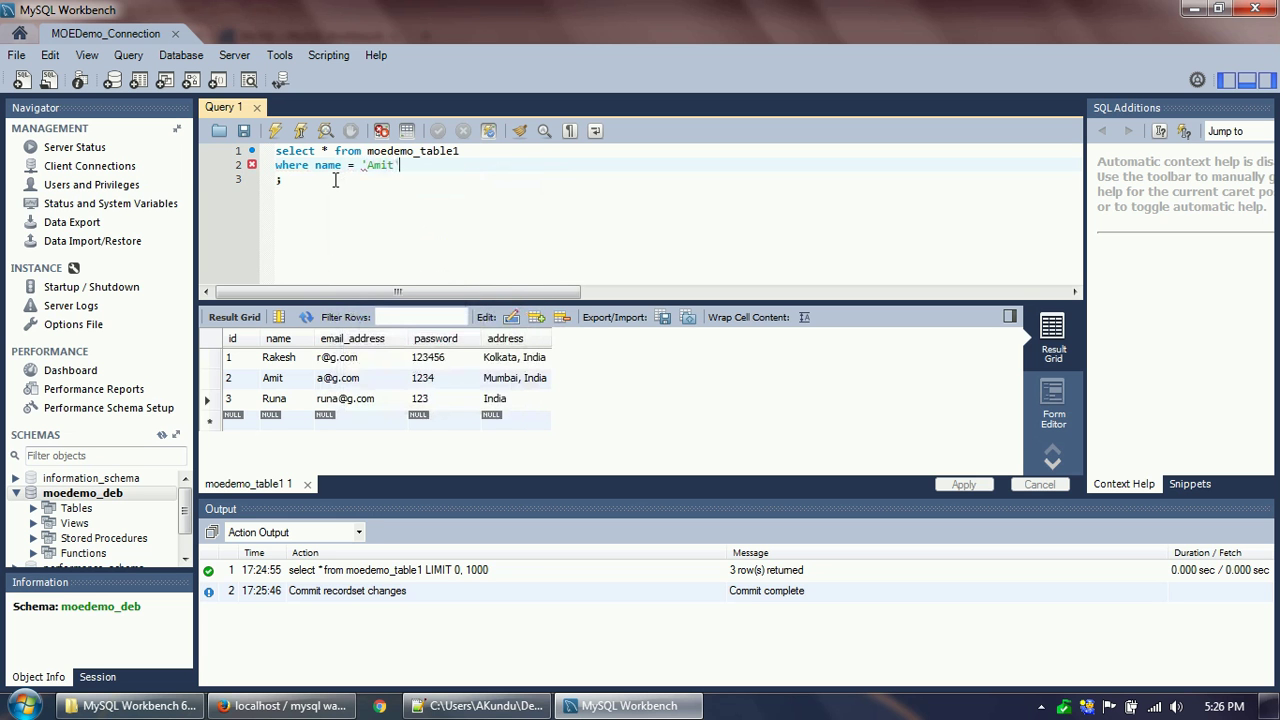
click(275, 131)
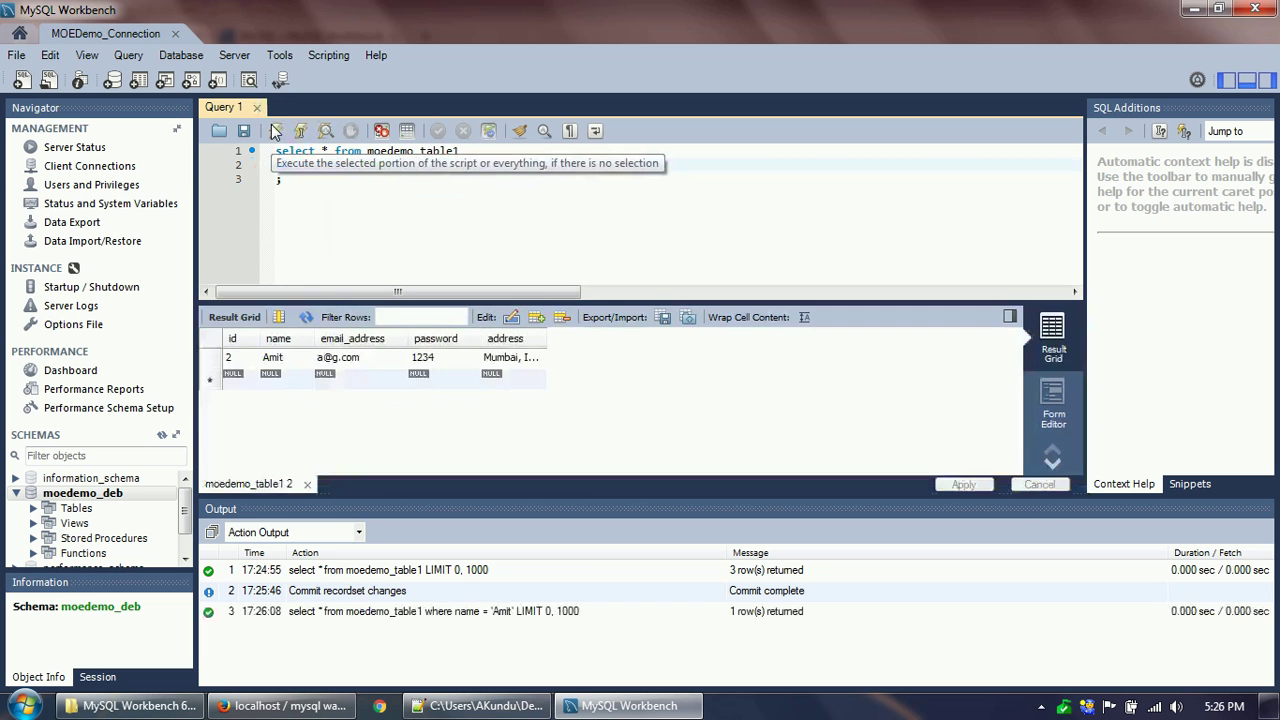
click(246, 360)
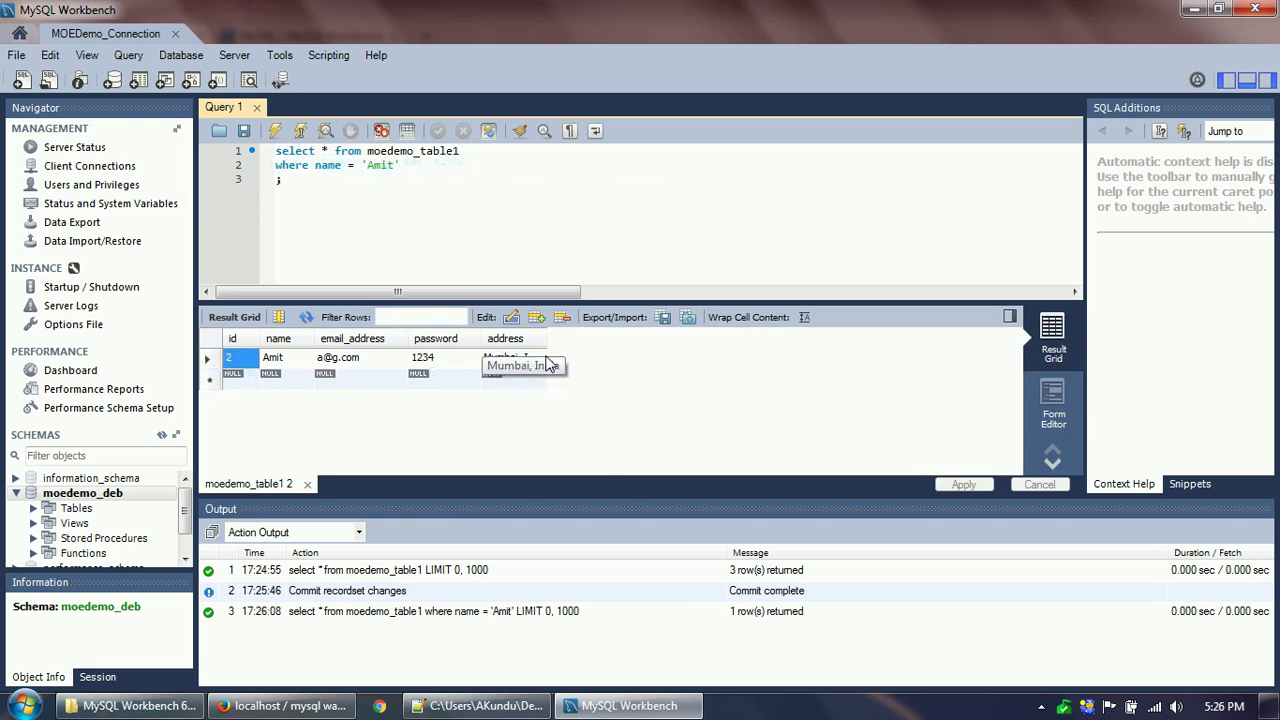
drag(547, 338, 609, 337)
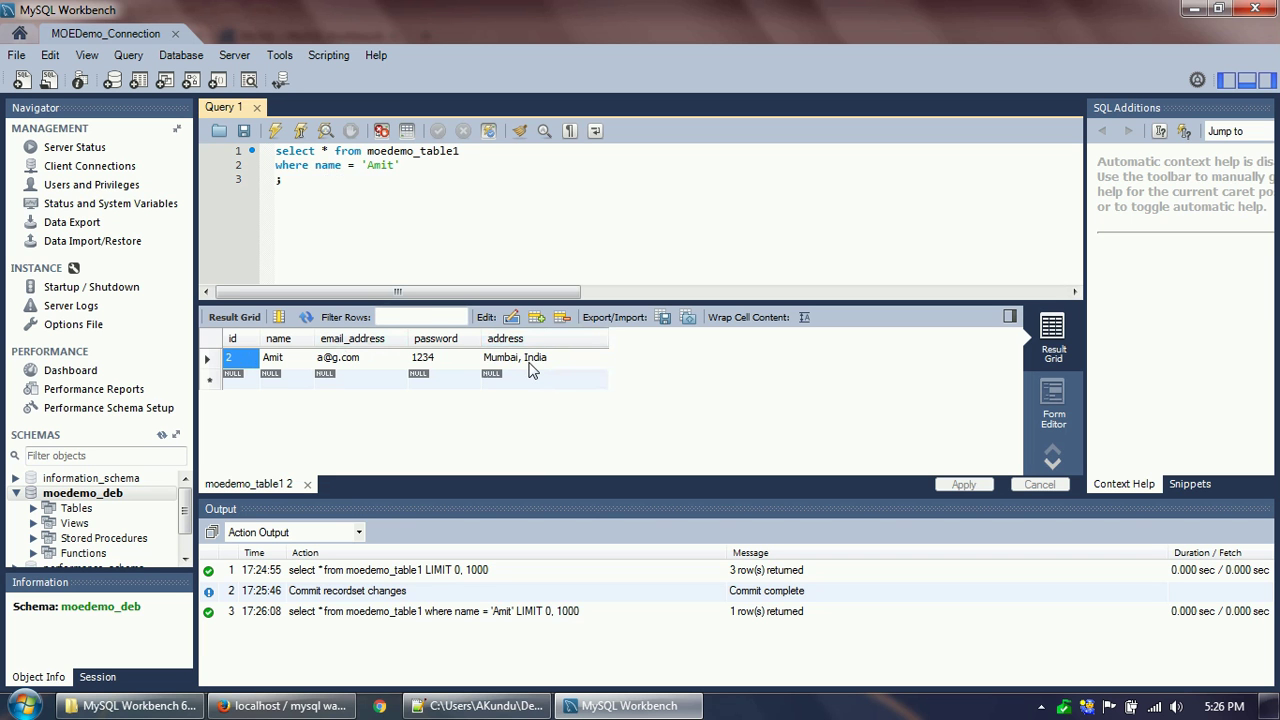
Fill a new grid row with a name, e-mail address, password and the address Delhi, India.
click(296, 385)
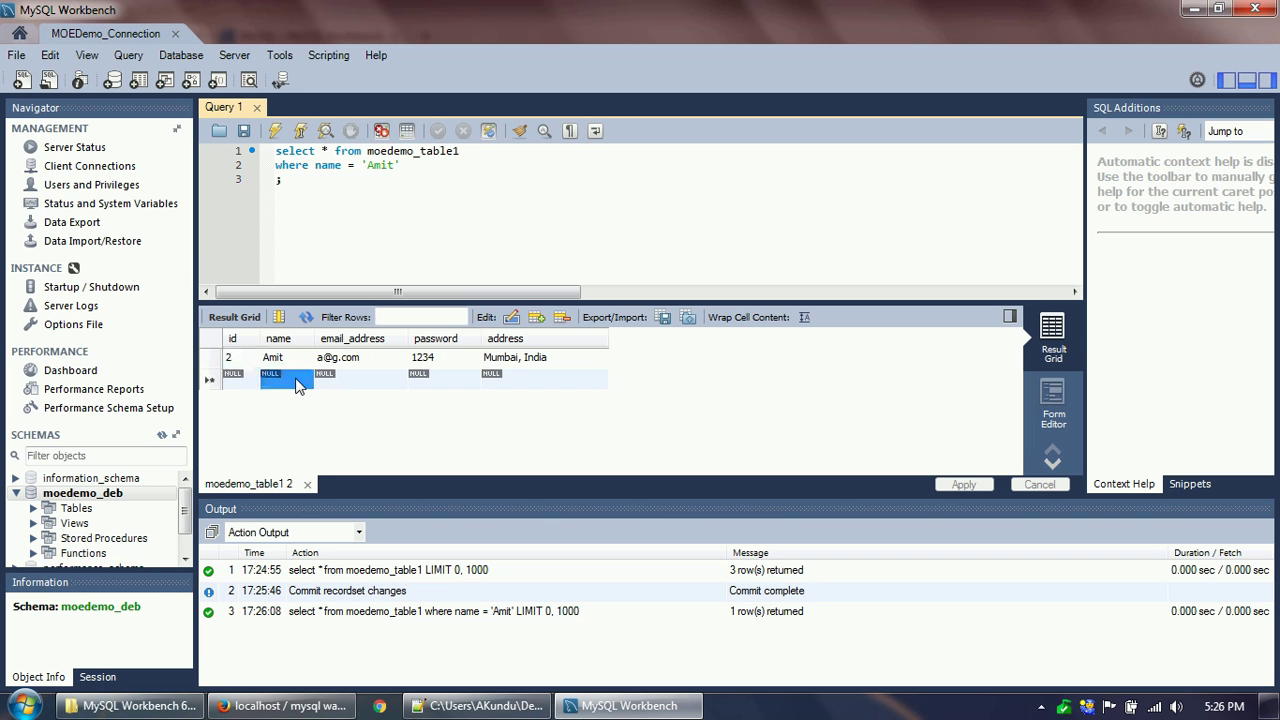
double_click(296, 385)
text(Rim)
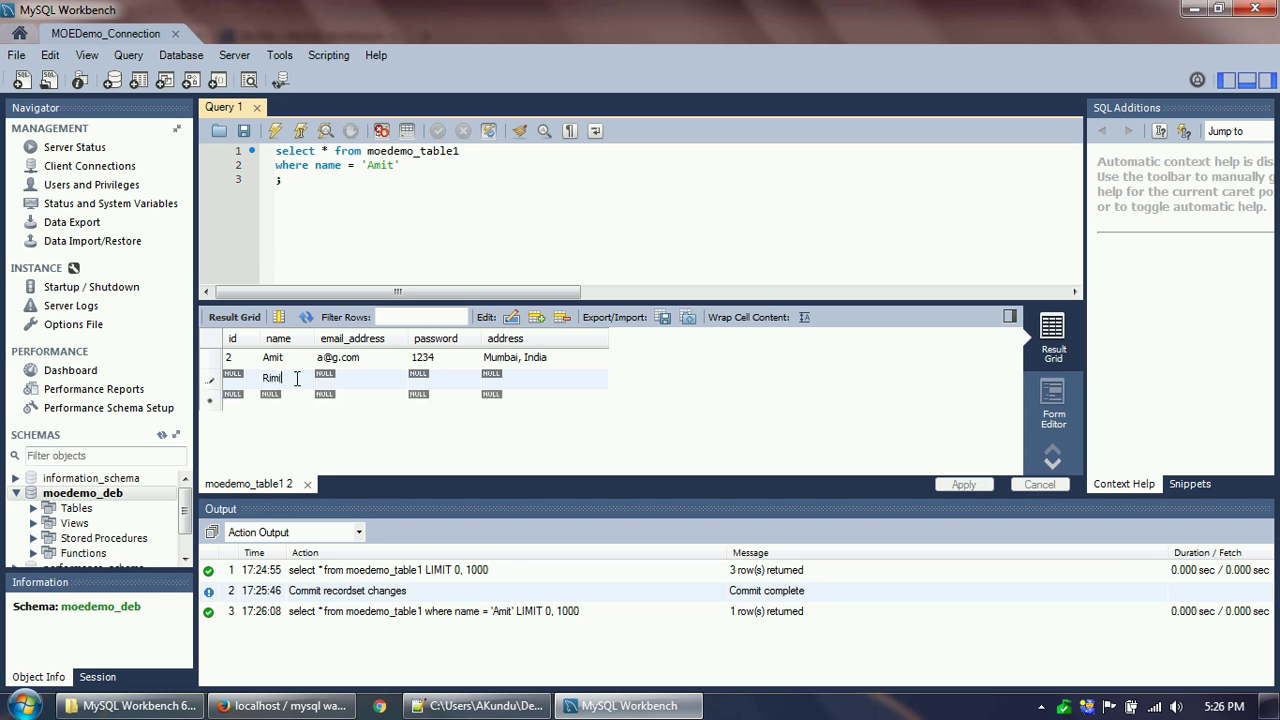
text(i)
key(Tab)
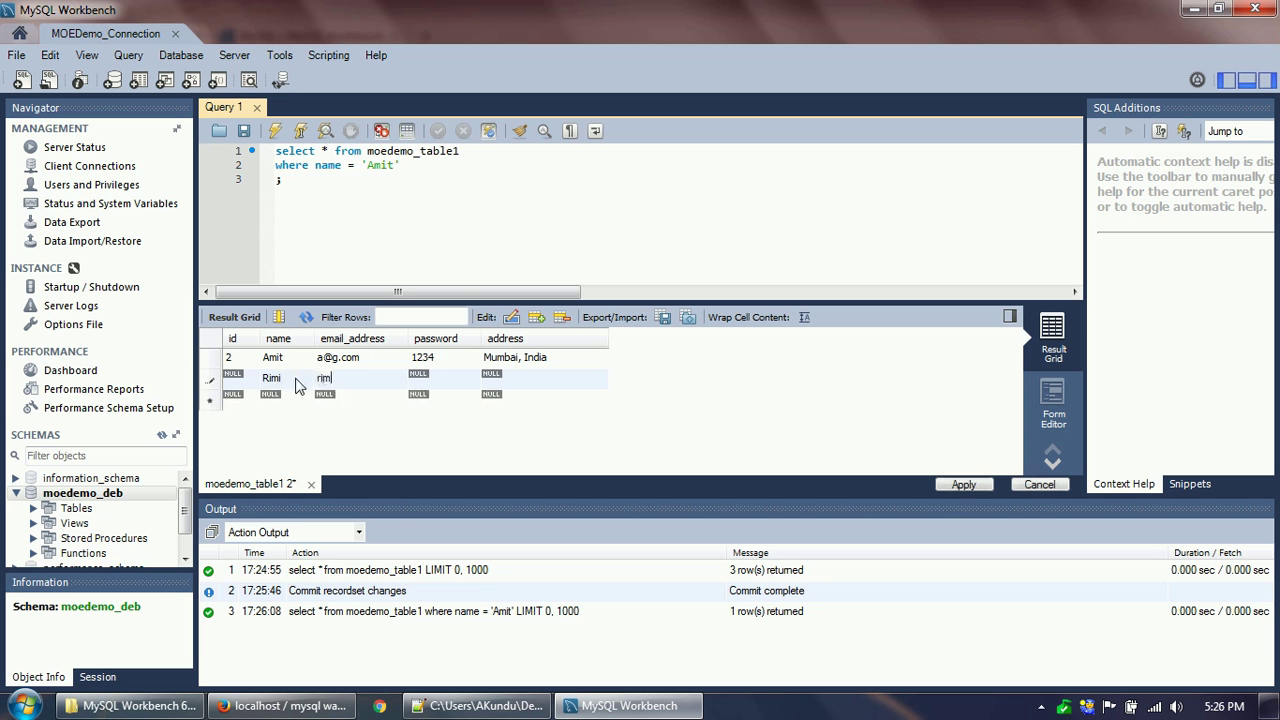
key(Tab)
text(12333)
key(Tab)
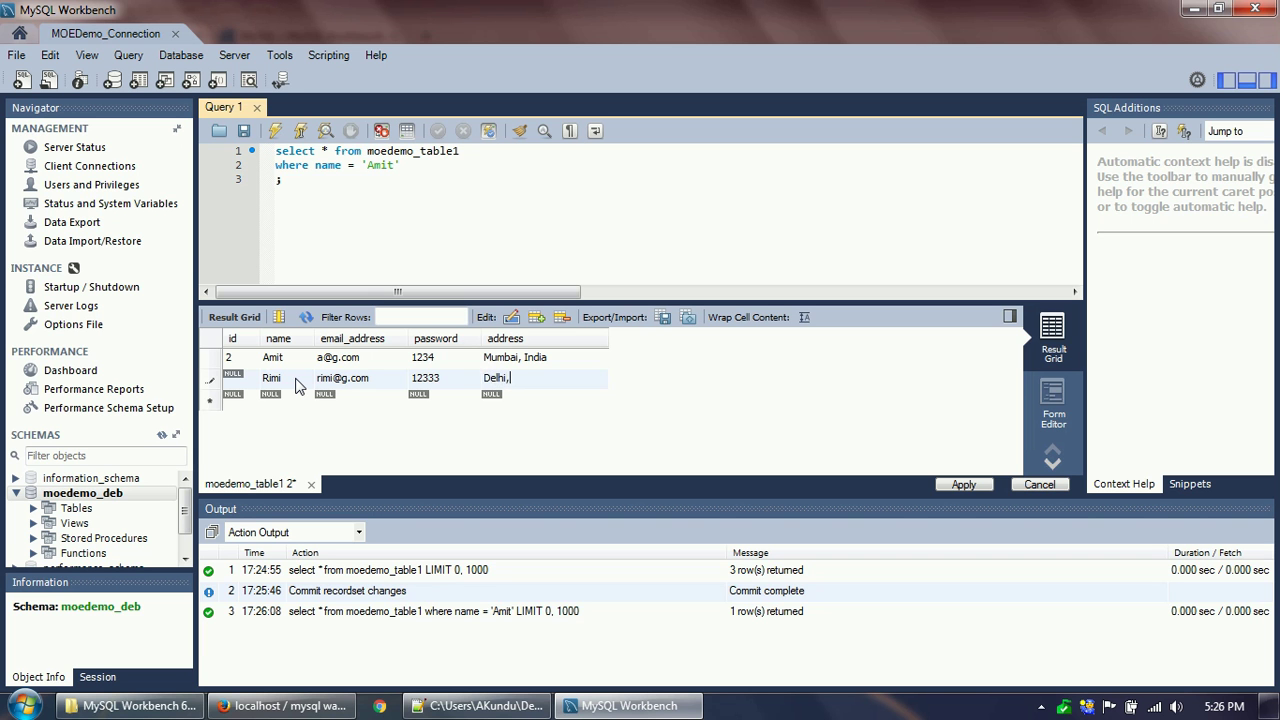
text(Delhi, India)
Apply the insert script to save the new row to moedemo_table1.
click(985, 486)
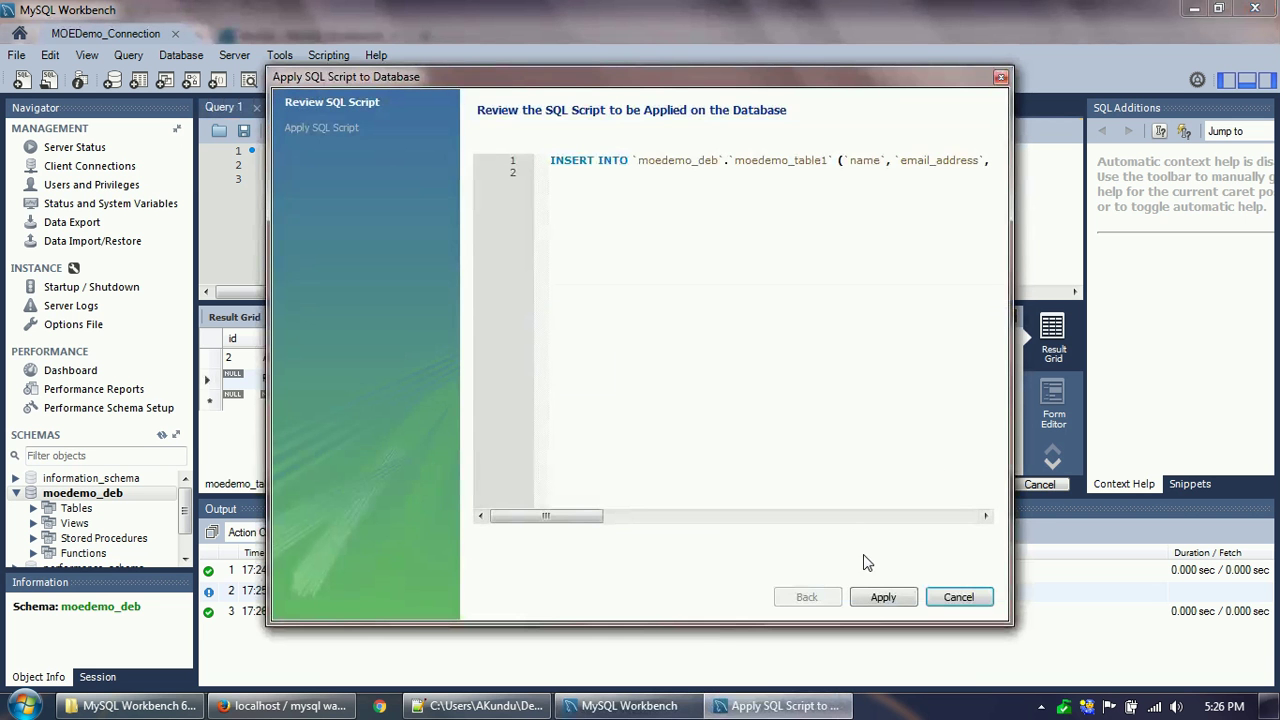
click(883, 600)
click(884, 600)
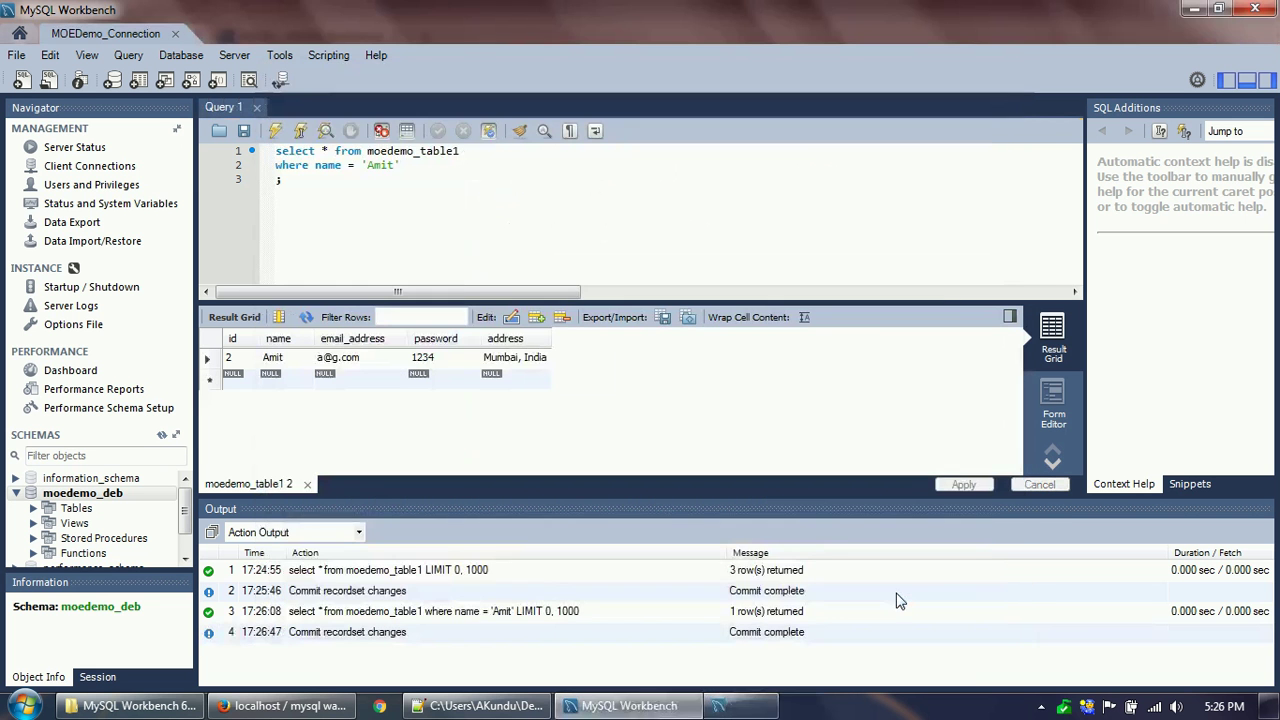
Delete the WHERE filter line from the SELECT query.
click(418, 165)
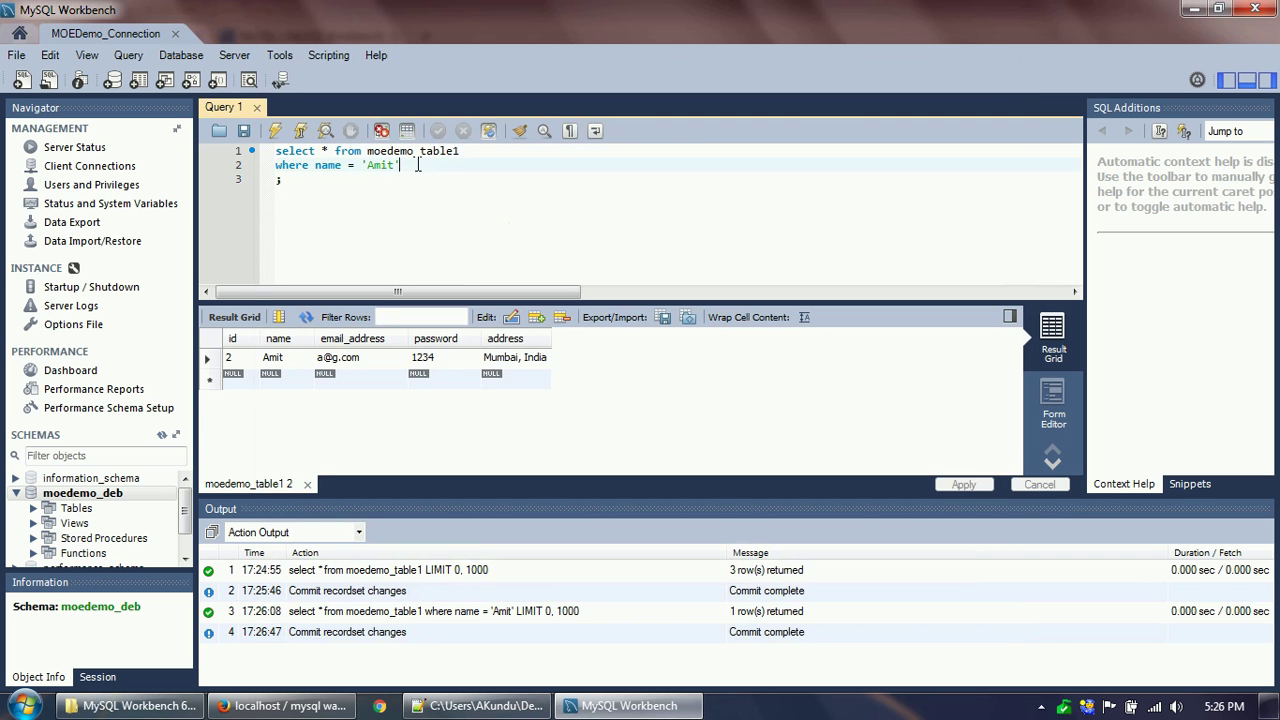
key(shift+Home)
key(BackSpace)
key(BackSpace)
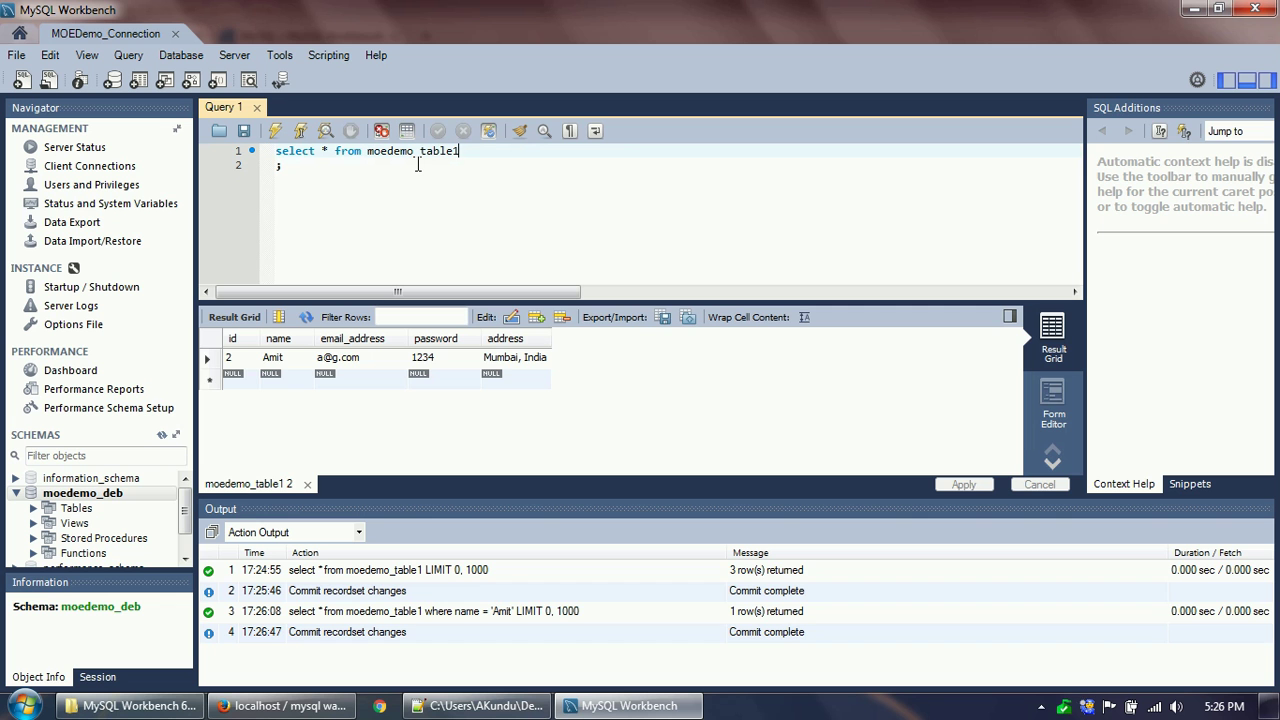
Rerun the unfiltered query to list all four rows, then bring up phpMyAdmin in Firefox.
click(277, 132)
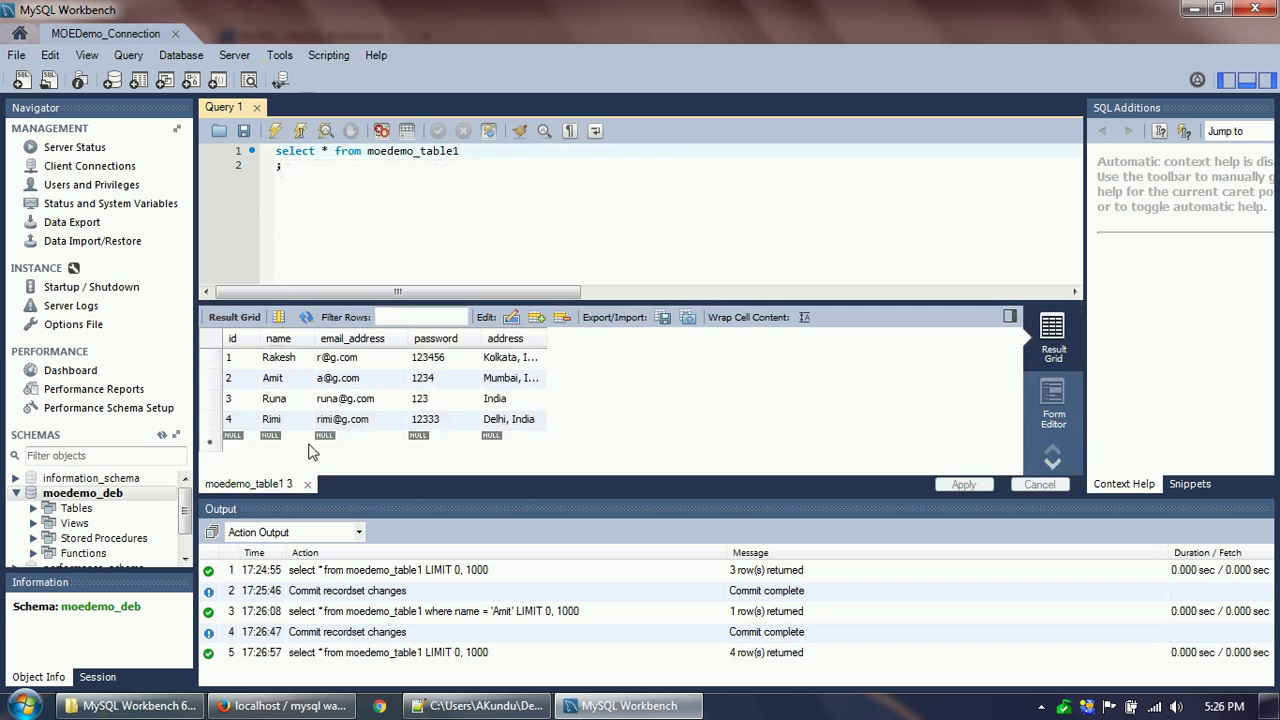
click(291, 421)
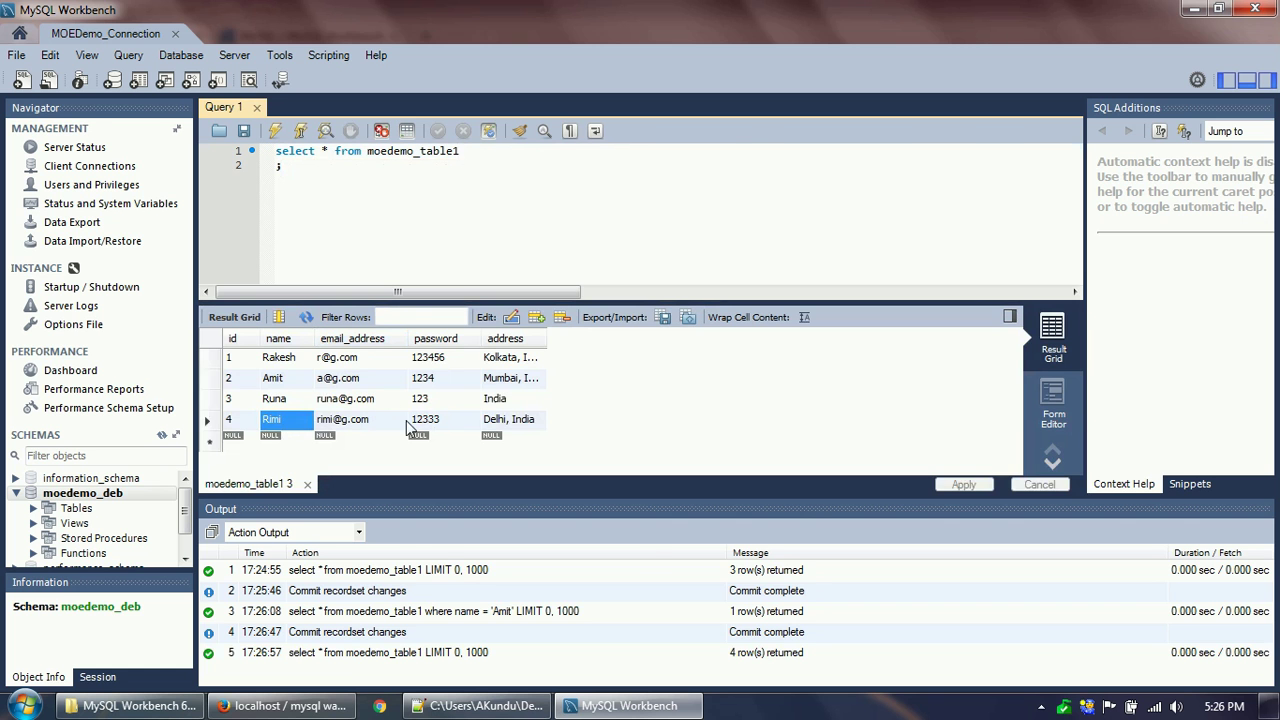
click(320, 700)
Reload phpMyAdmin's moedemo_table1 browse to confirm four rows including Delhi, India, comparing with Workbench.
click(264, 129)
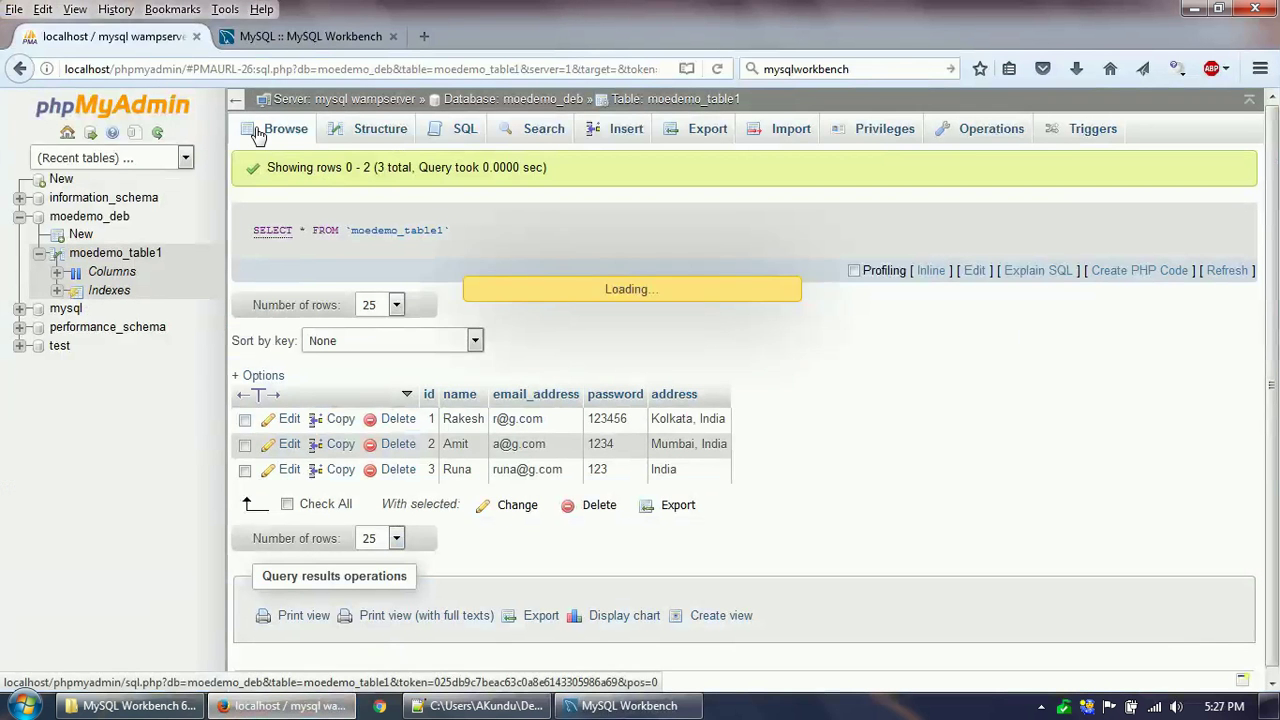
click(628, 705)
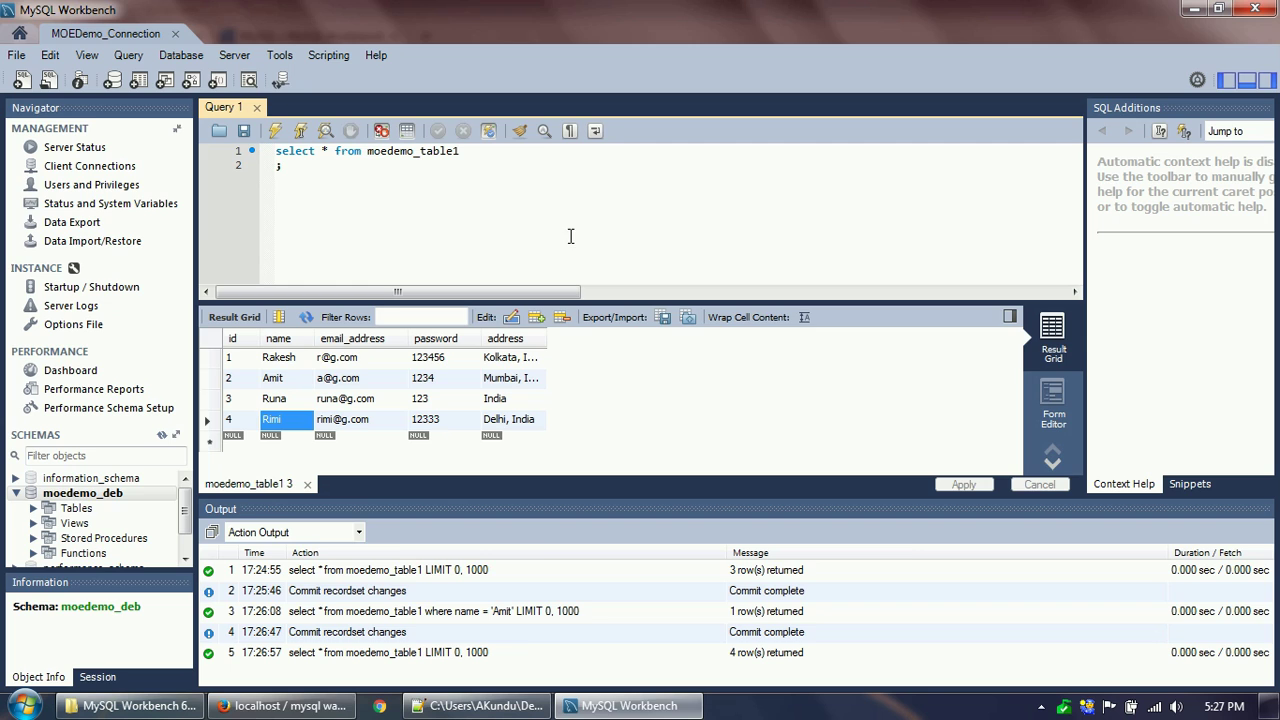
click(290, 705)
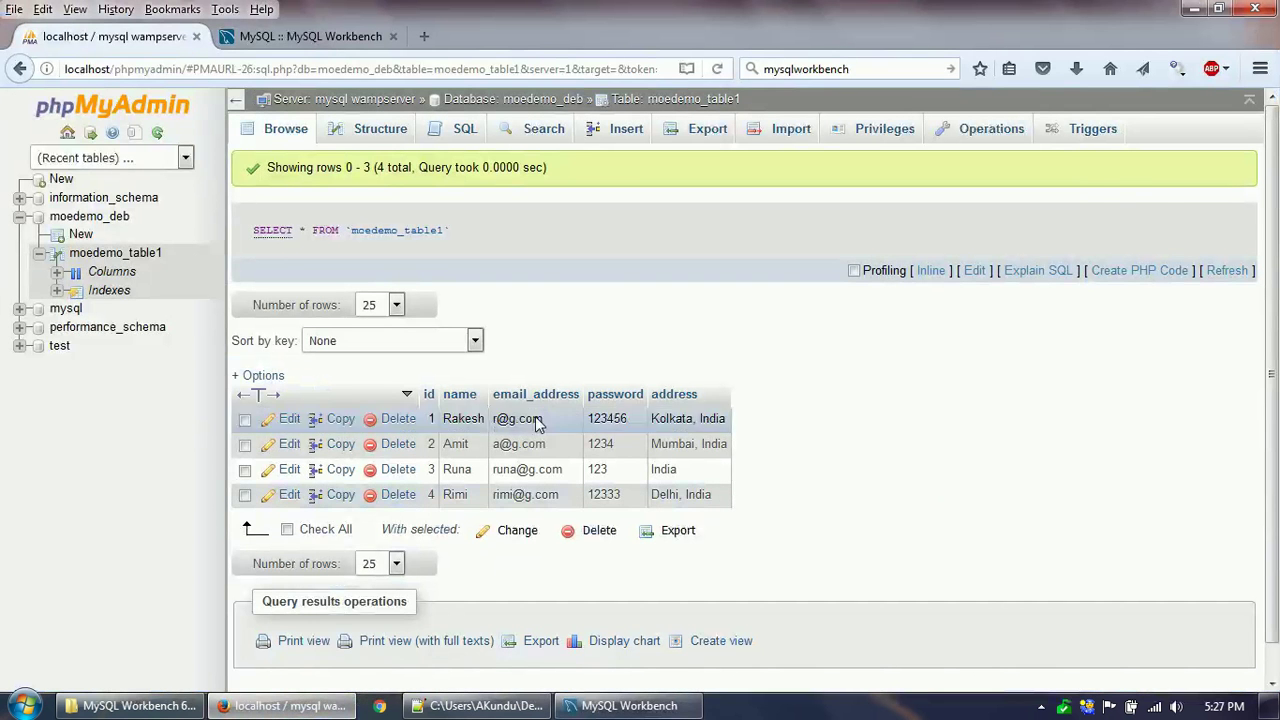
click(630, 705)
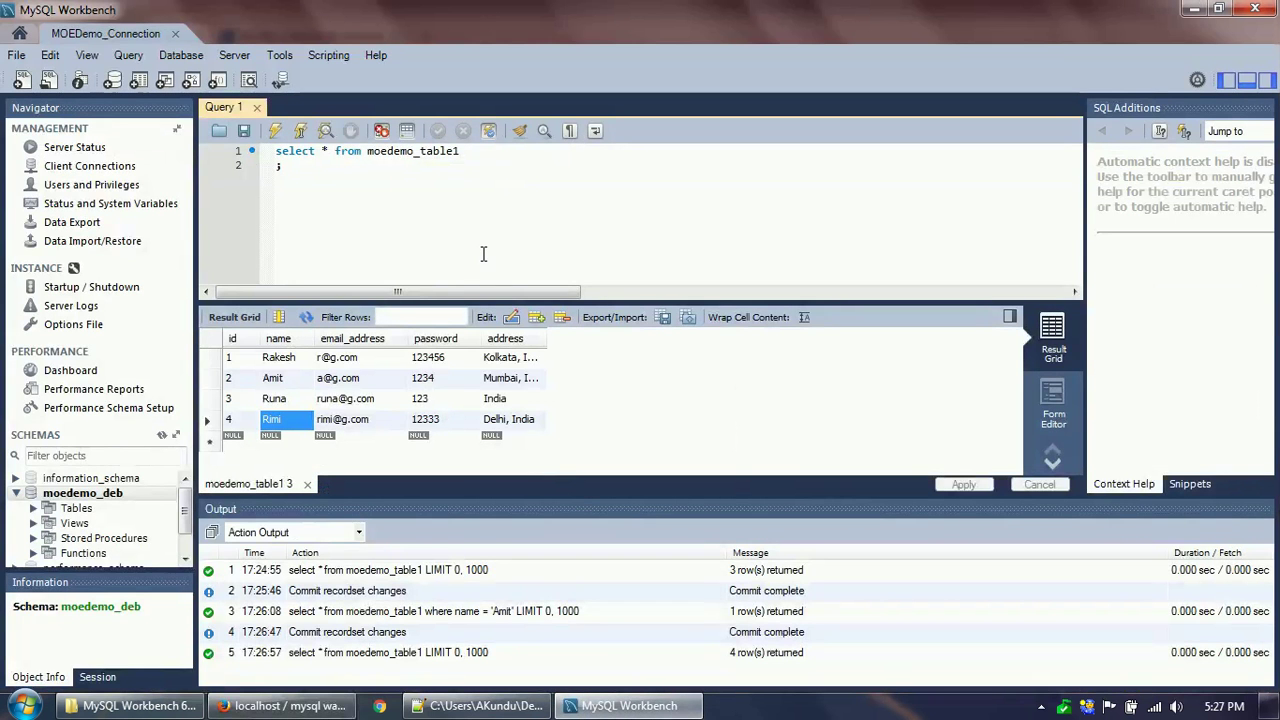